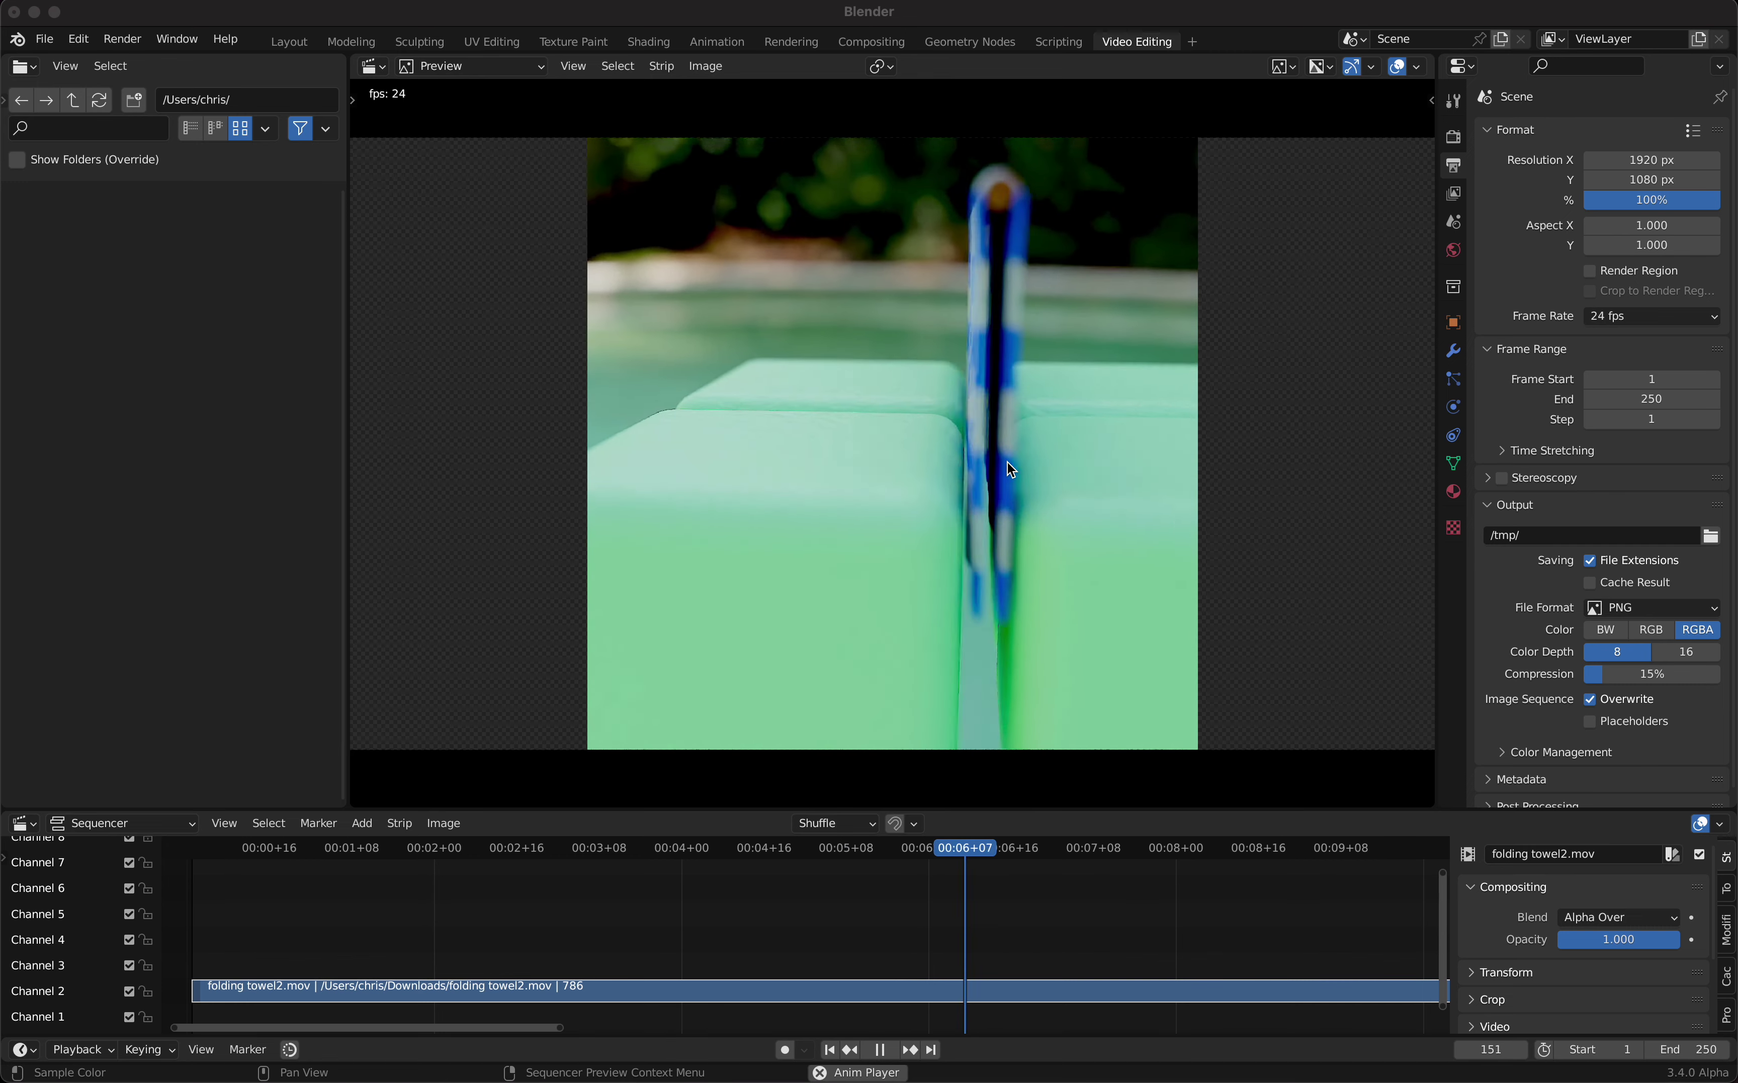
Step: Start a new General file and discard the unsaved changes in the current project
click(58, 35)
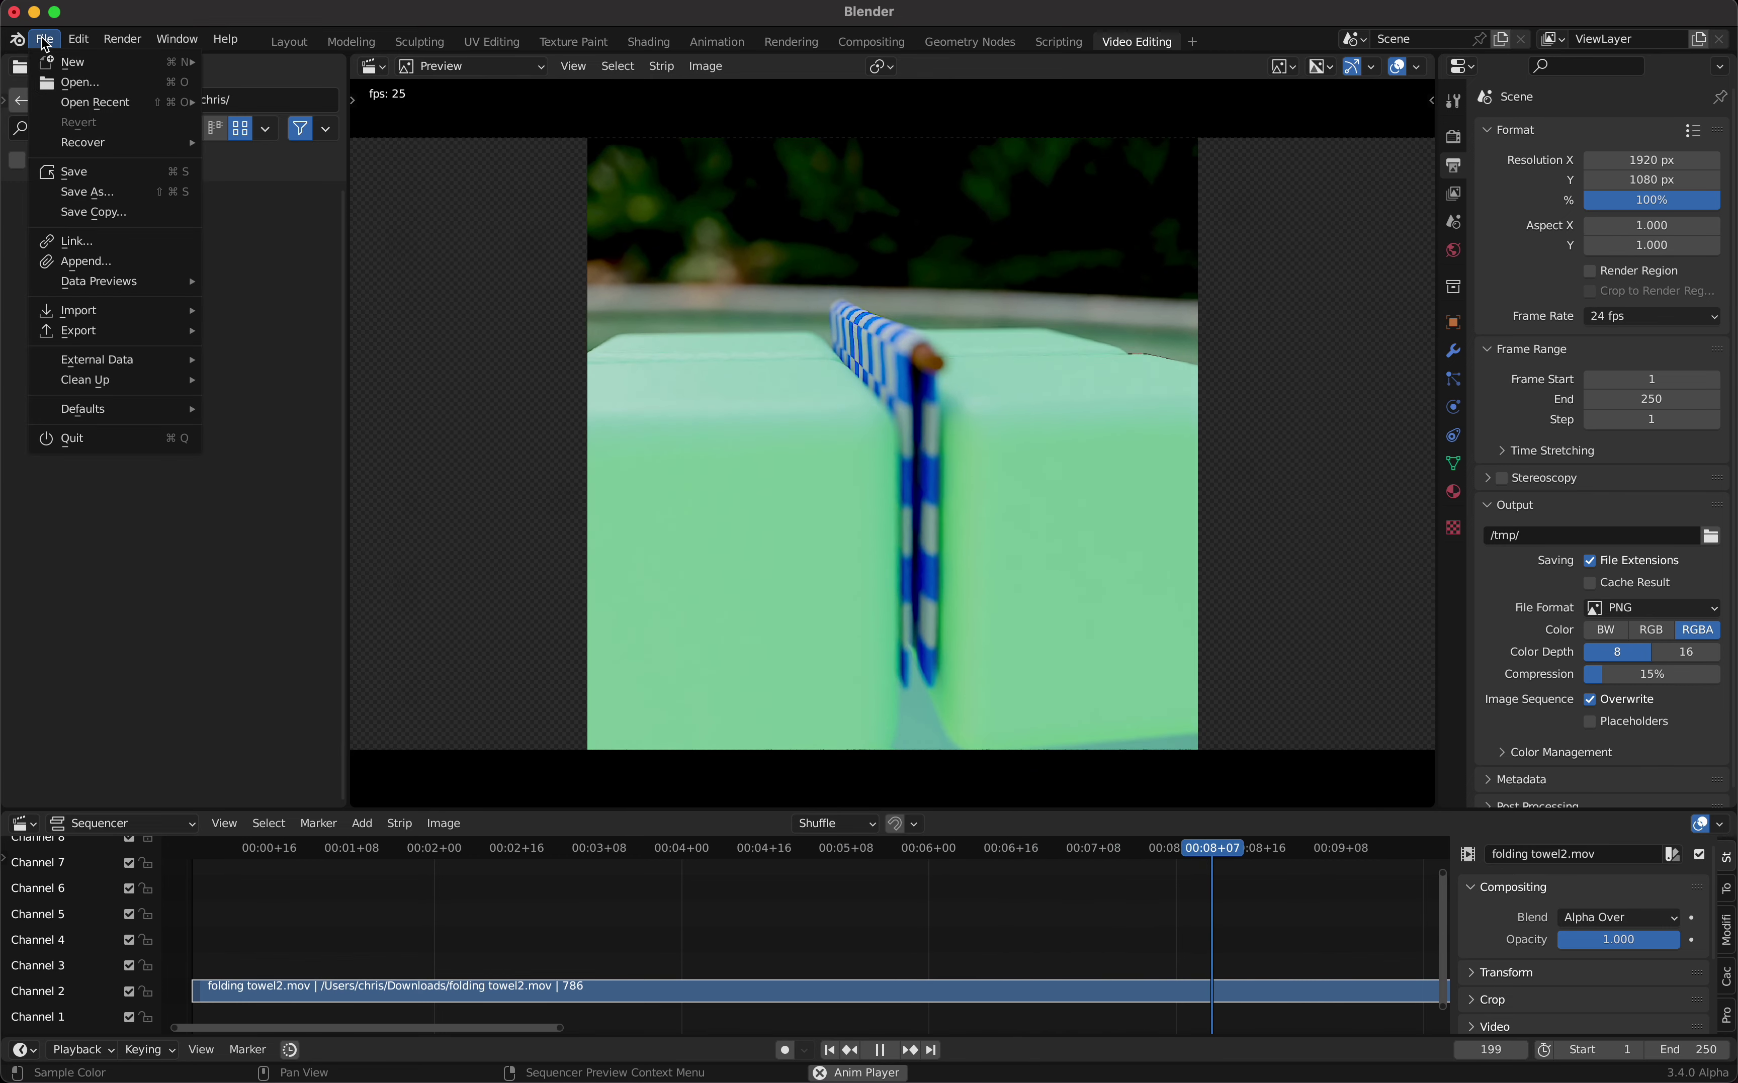
mouse_move(71, 59)
click(256, 63)
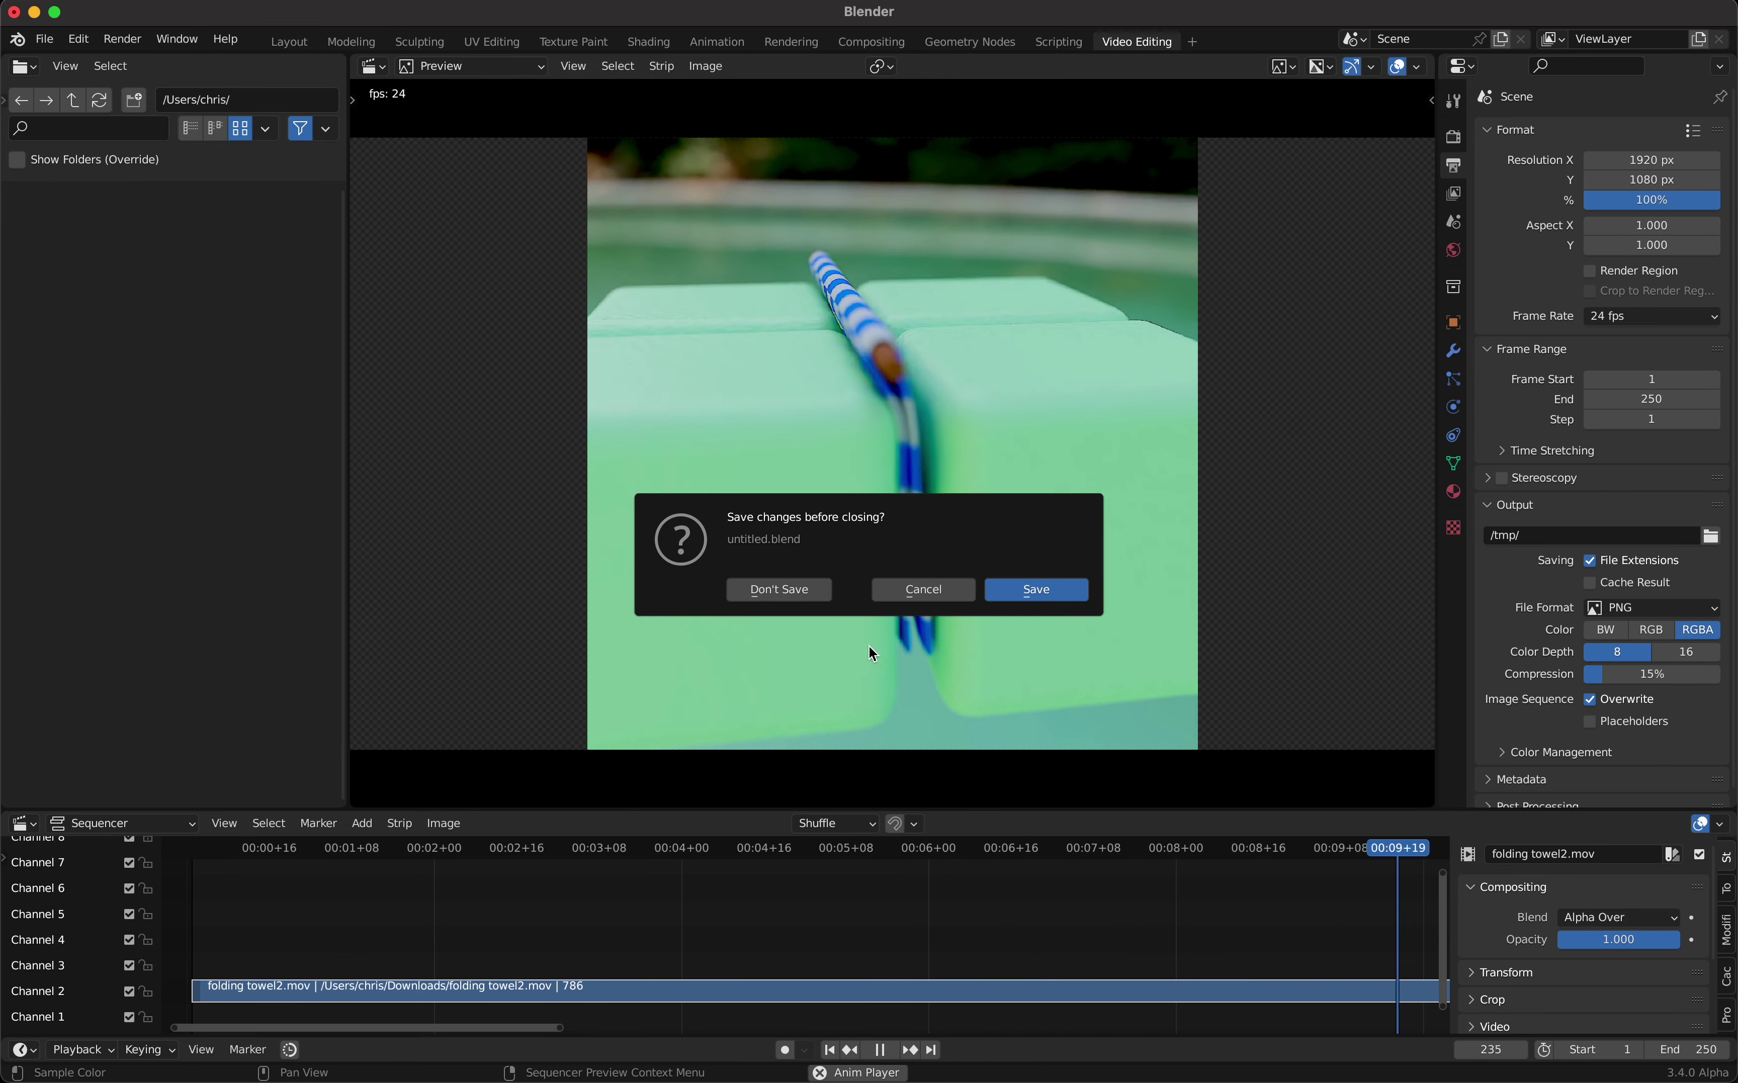
click(799, 595)
key(n)
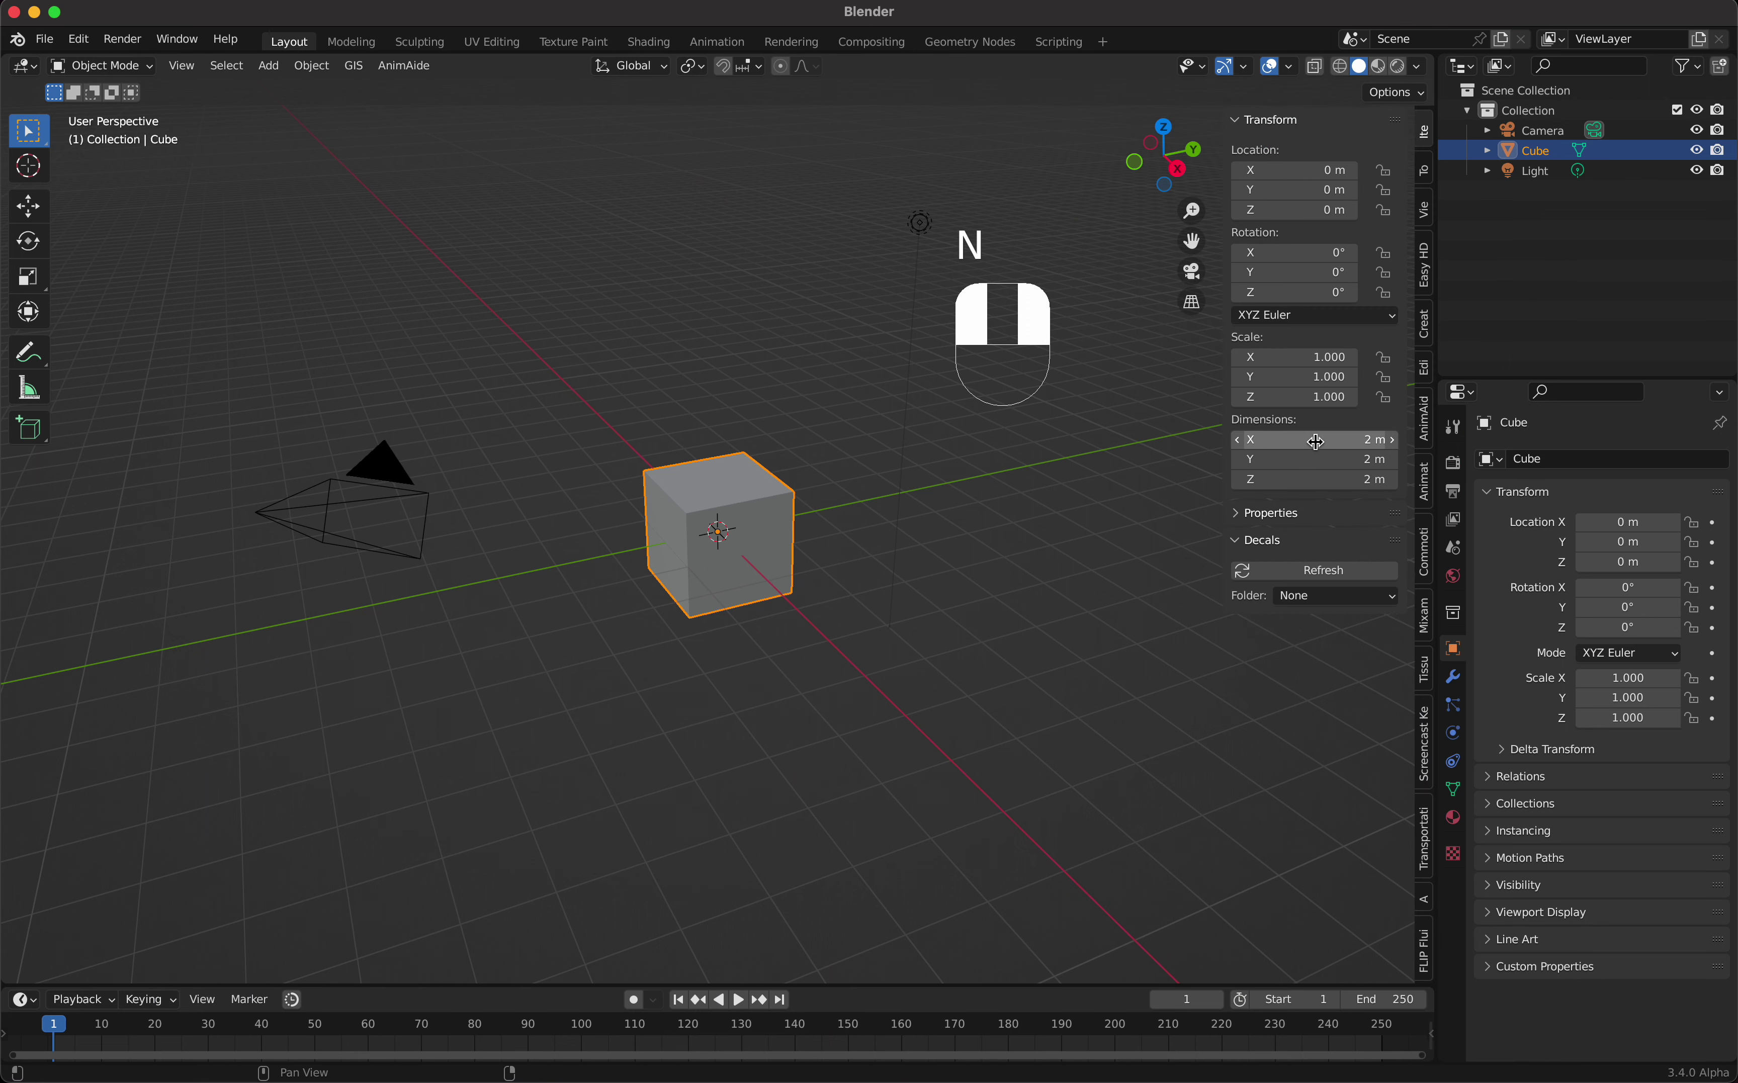
click(1424, 749)
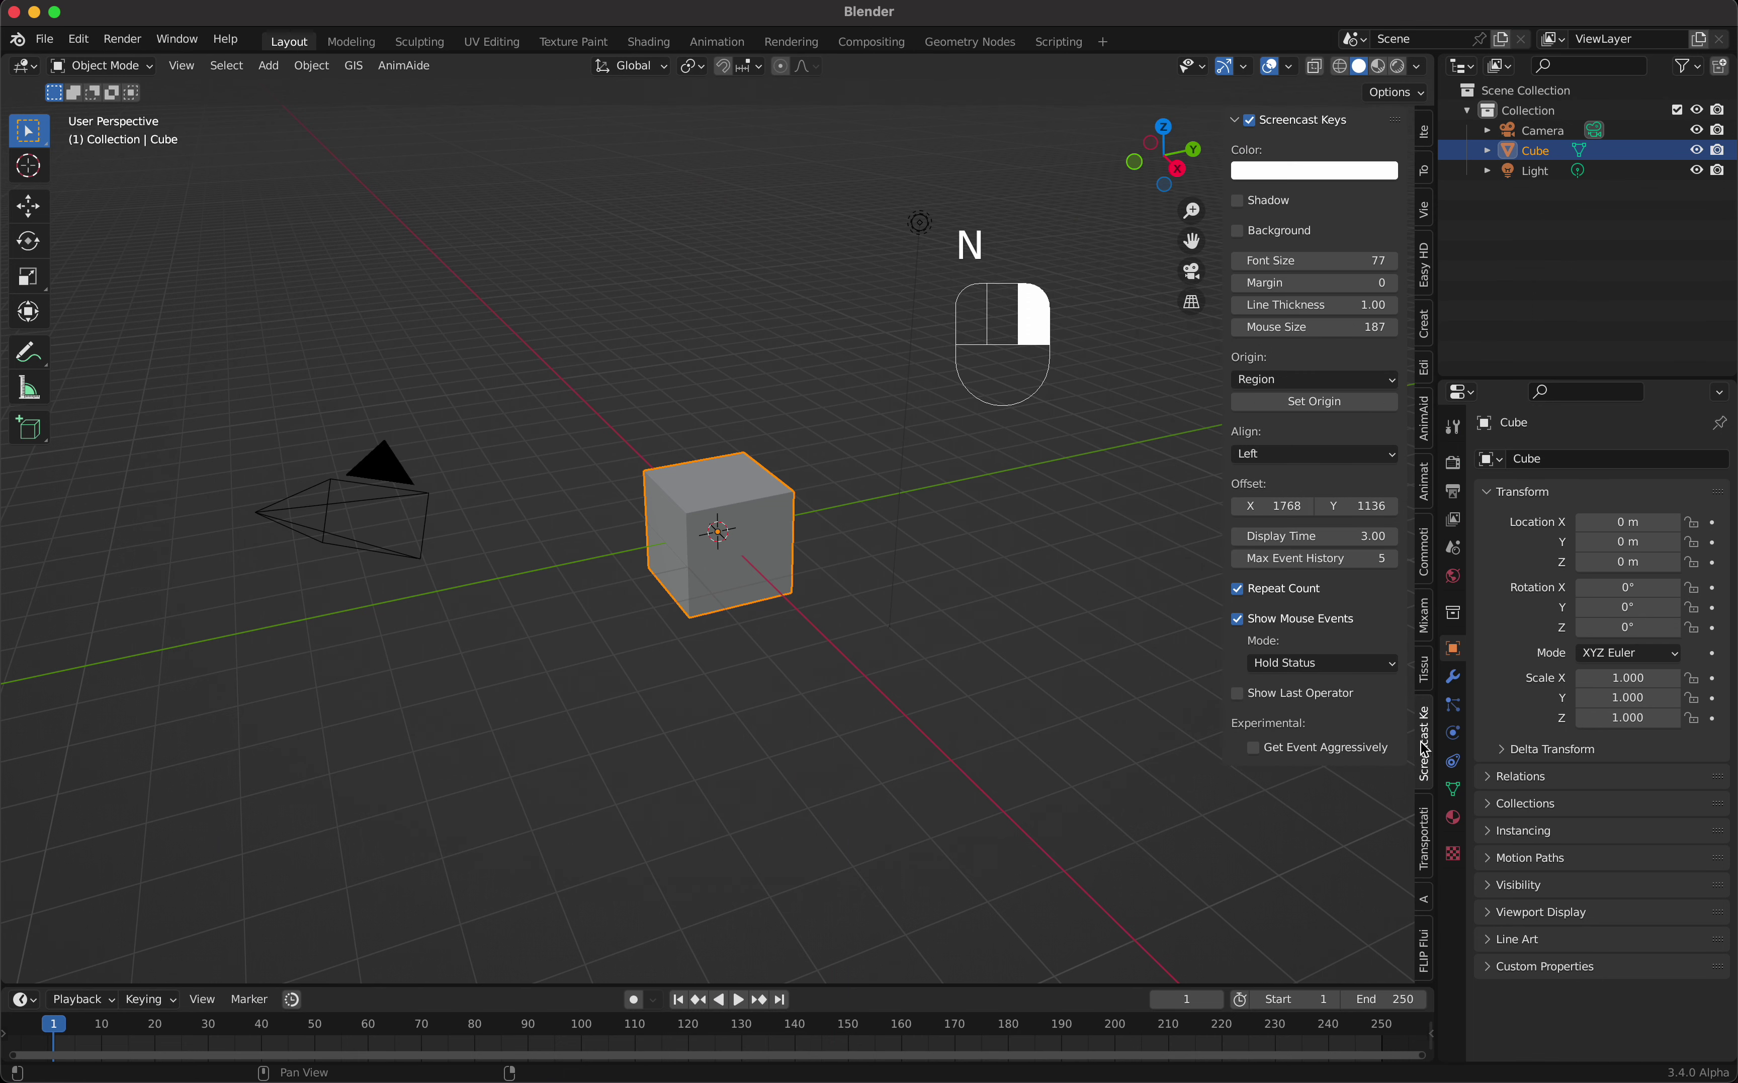
key(n)
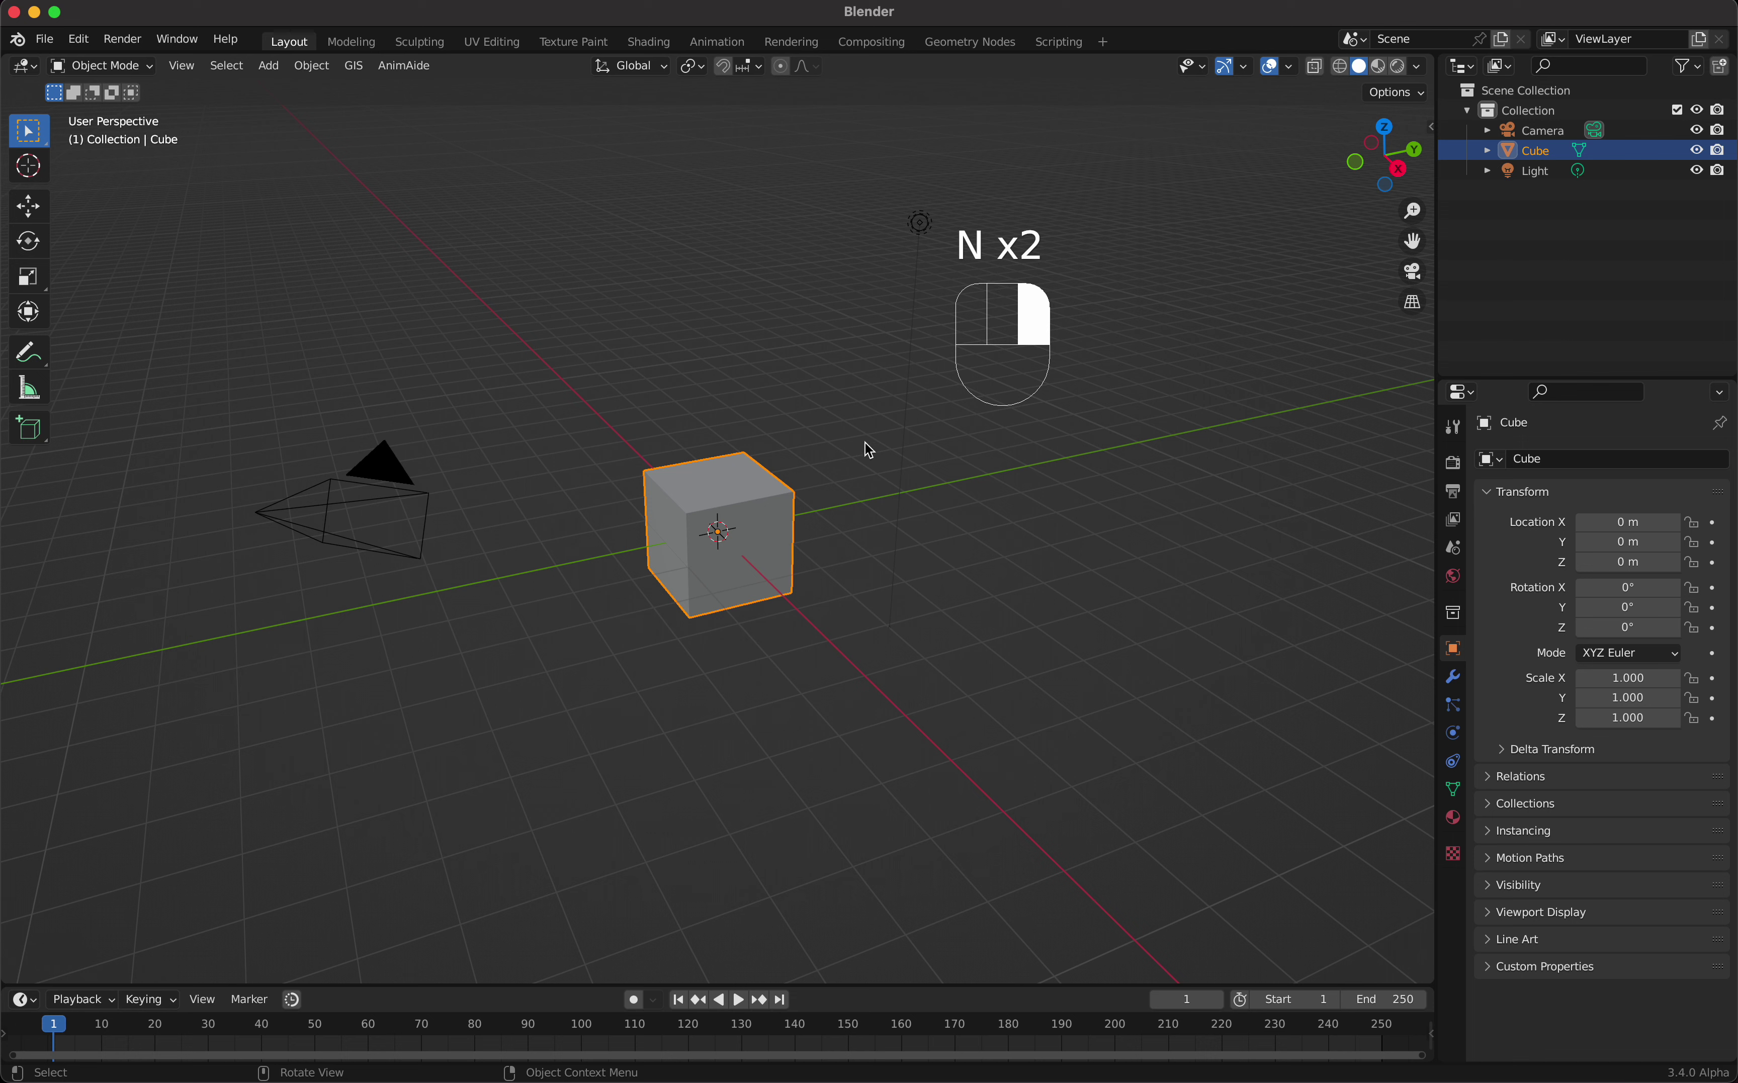
Step: Delete the default cube and add a mesh plane at the origin, scaled by 4
key(x)
click(732, 574)
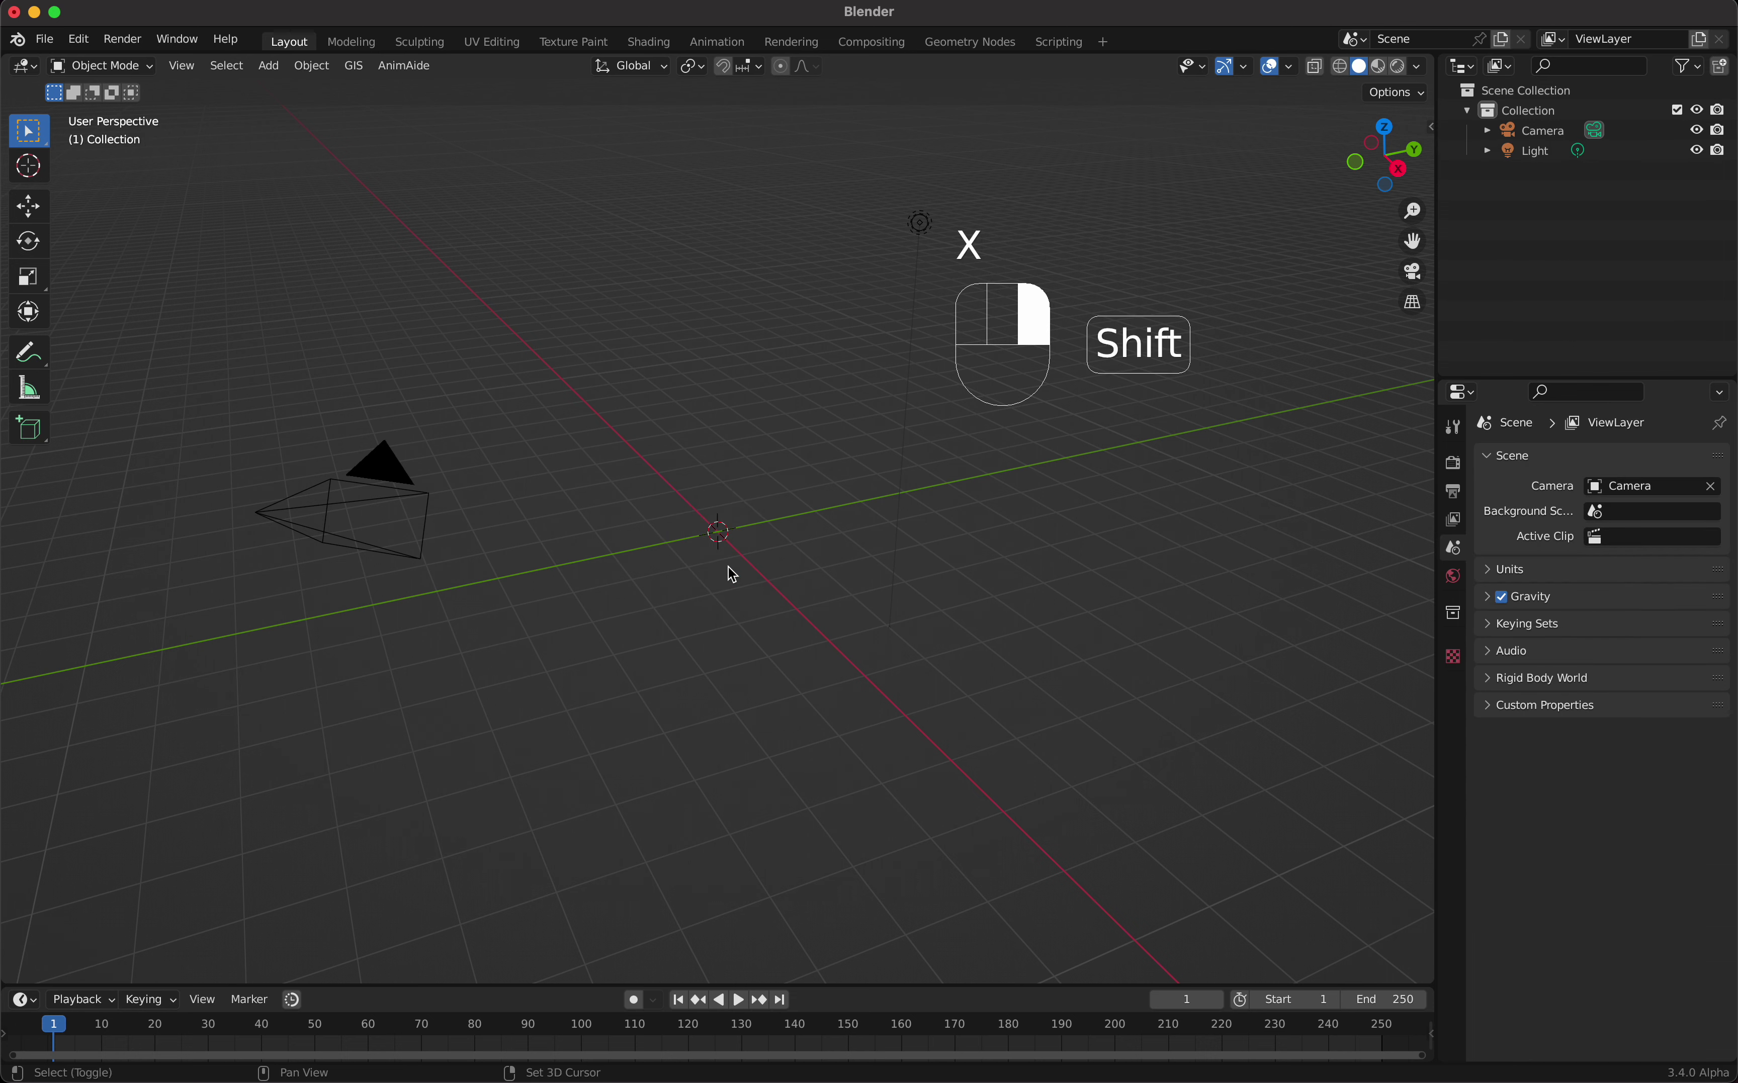
key(shift+a)
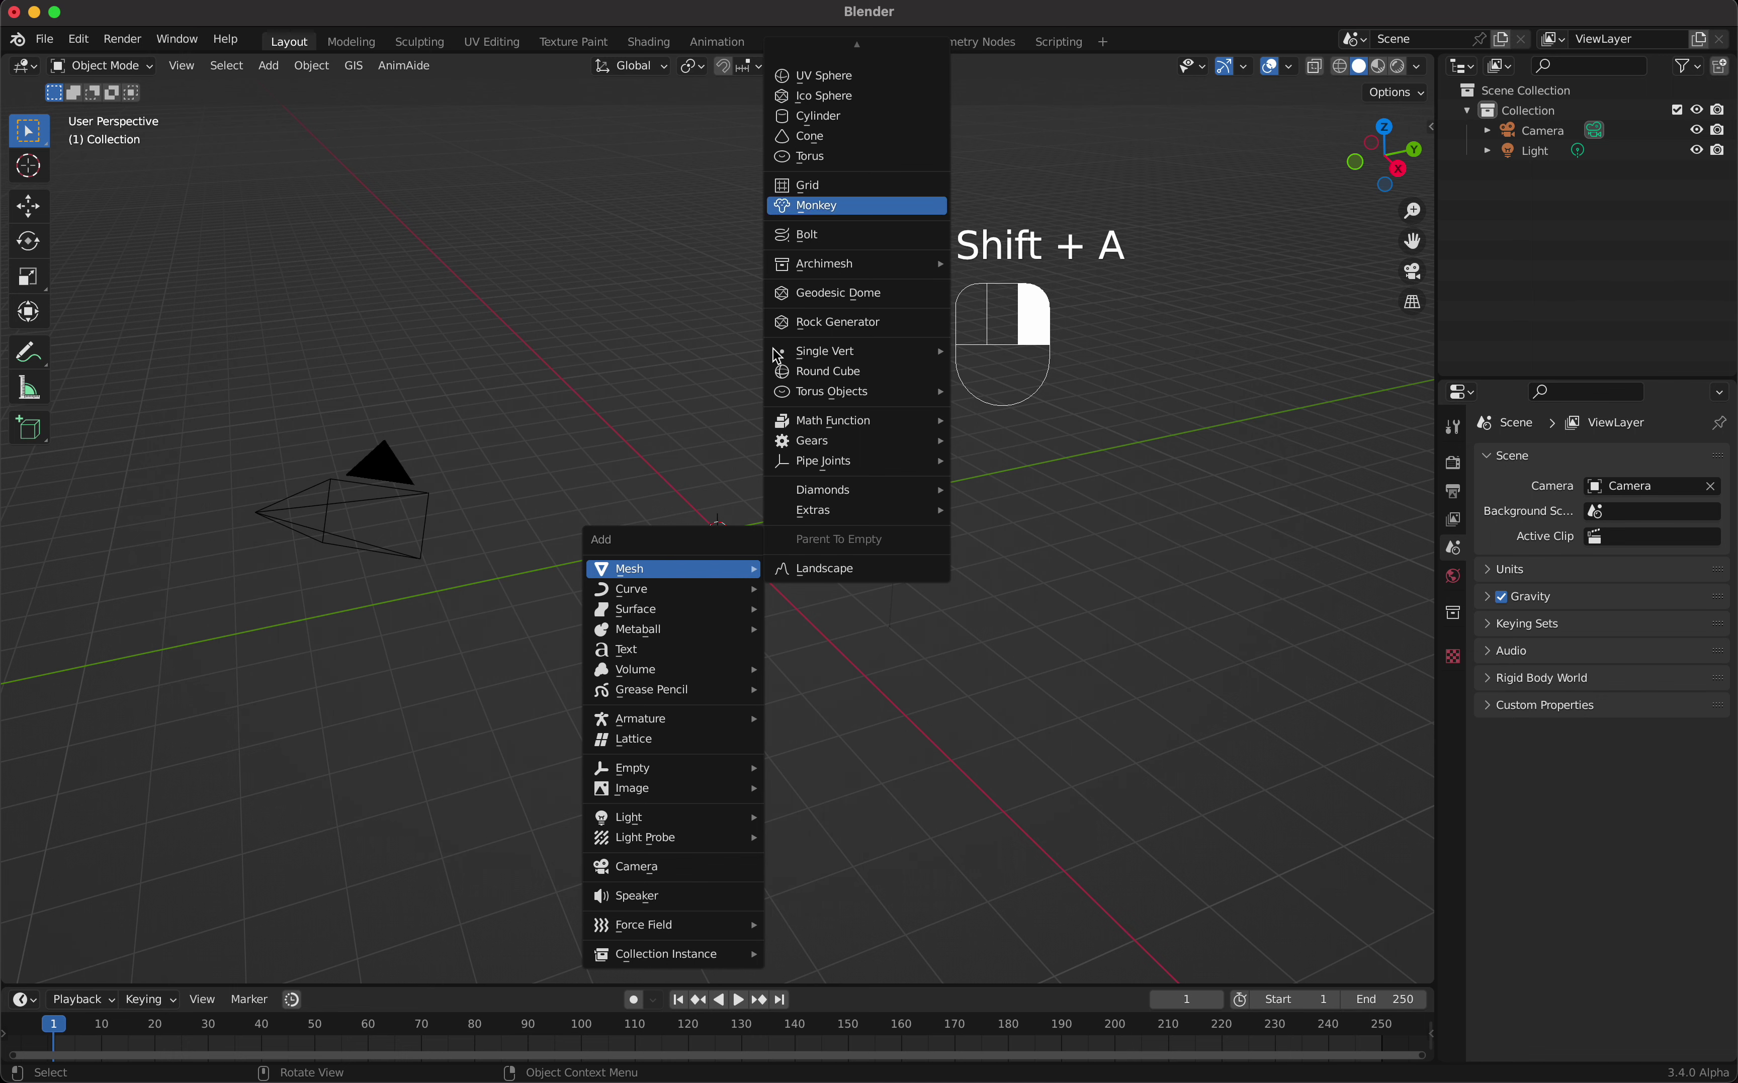
click(795, 55)
text(s4)
key(Return)
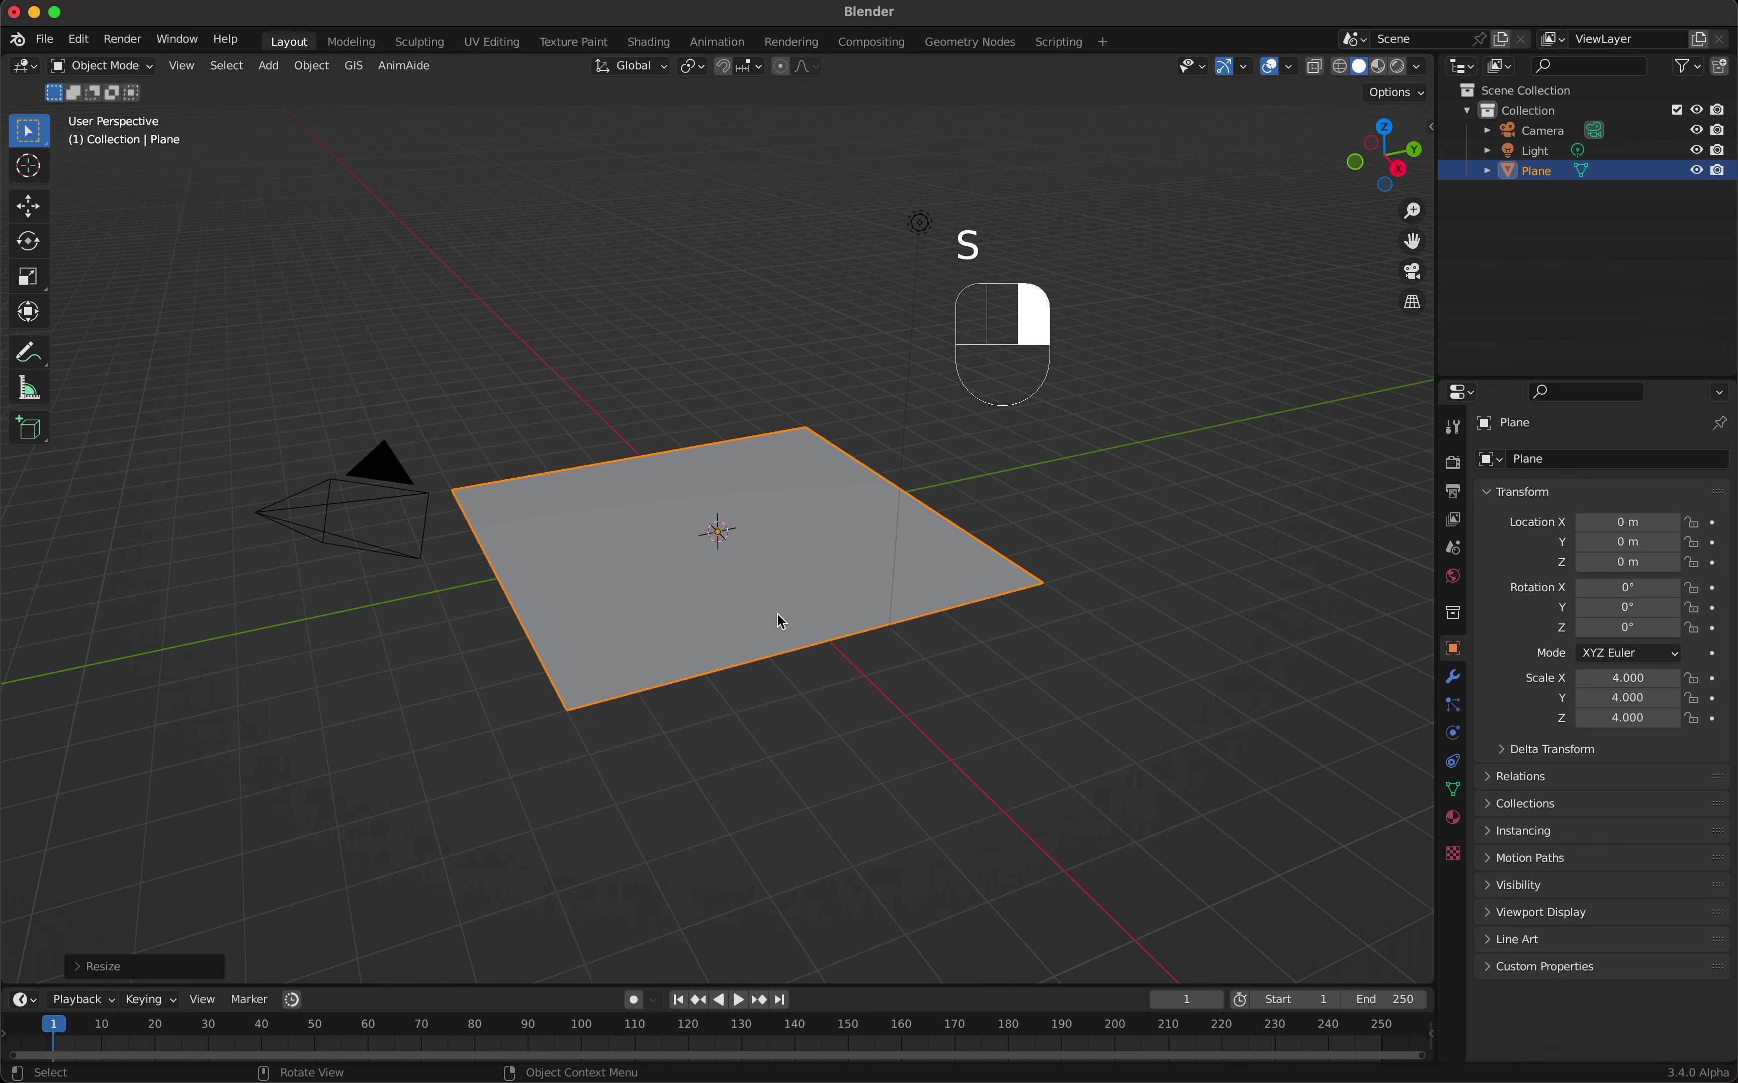
Step: Apply the plane's scale and raise the plane along Z to about 3.35 m
key(ctrl+a)
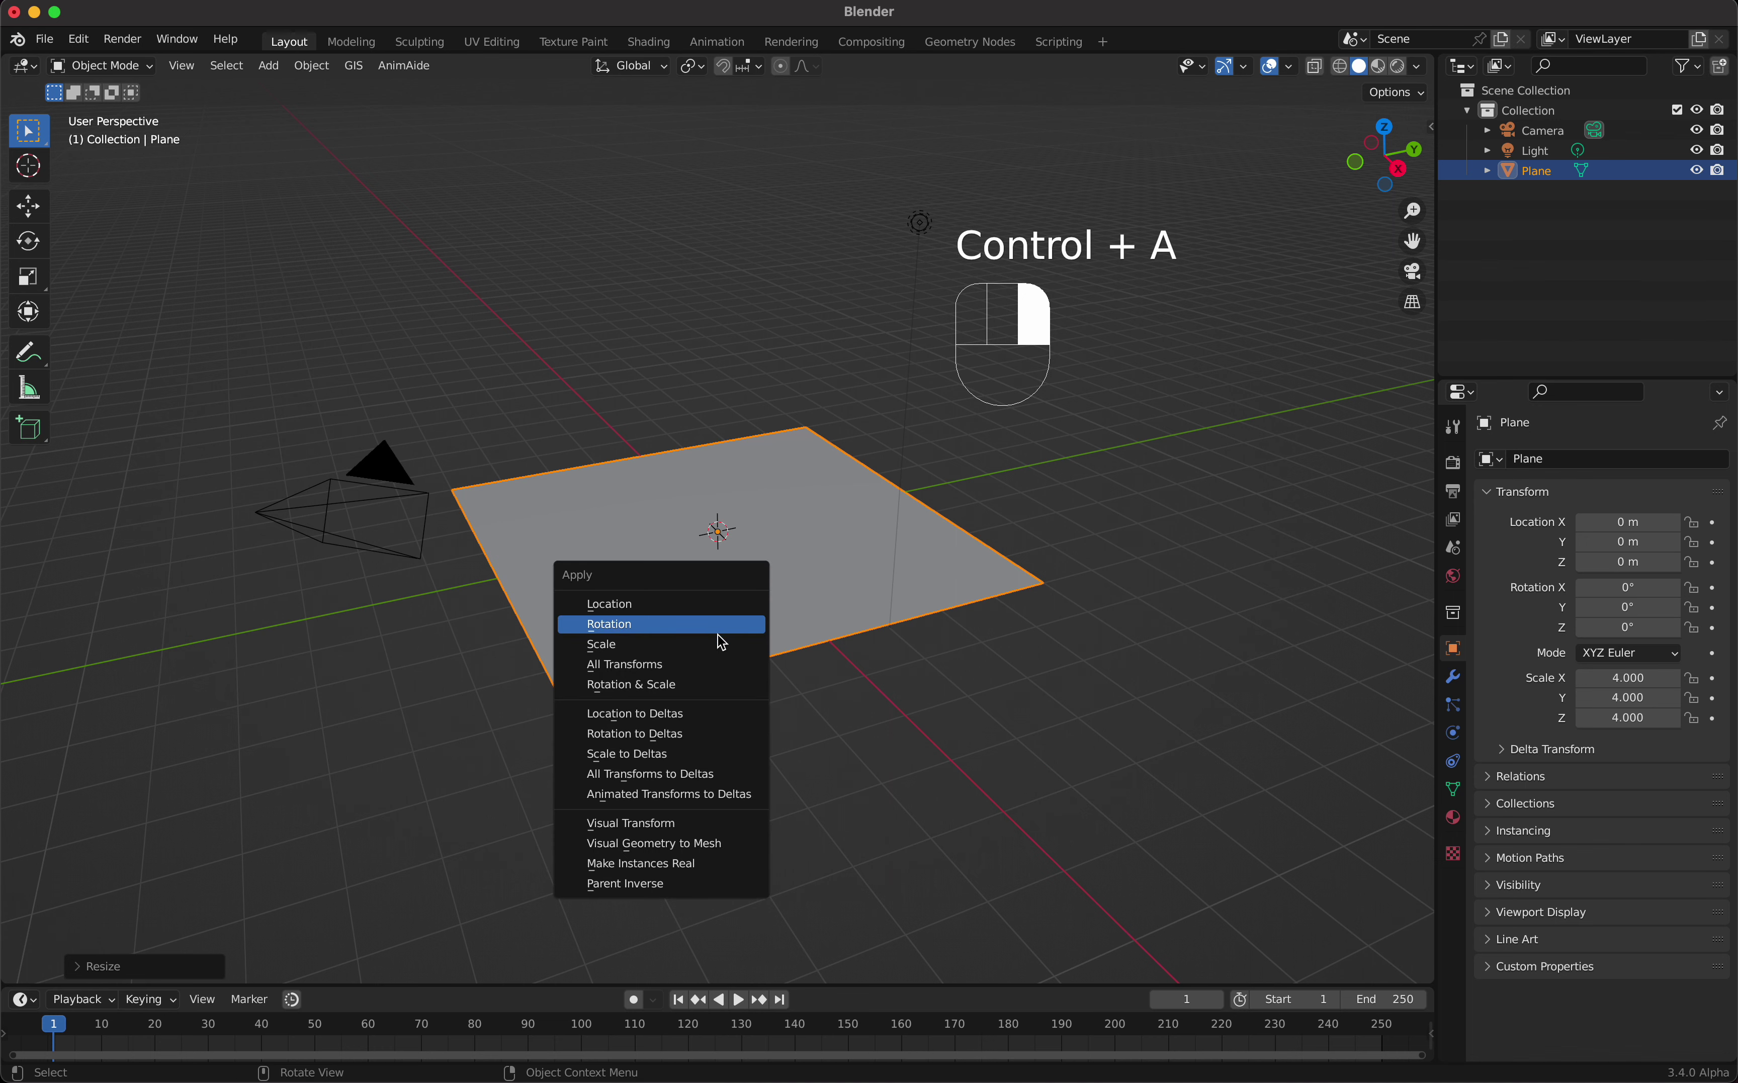
click(718, 647)
key(g)
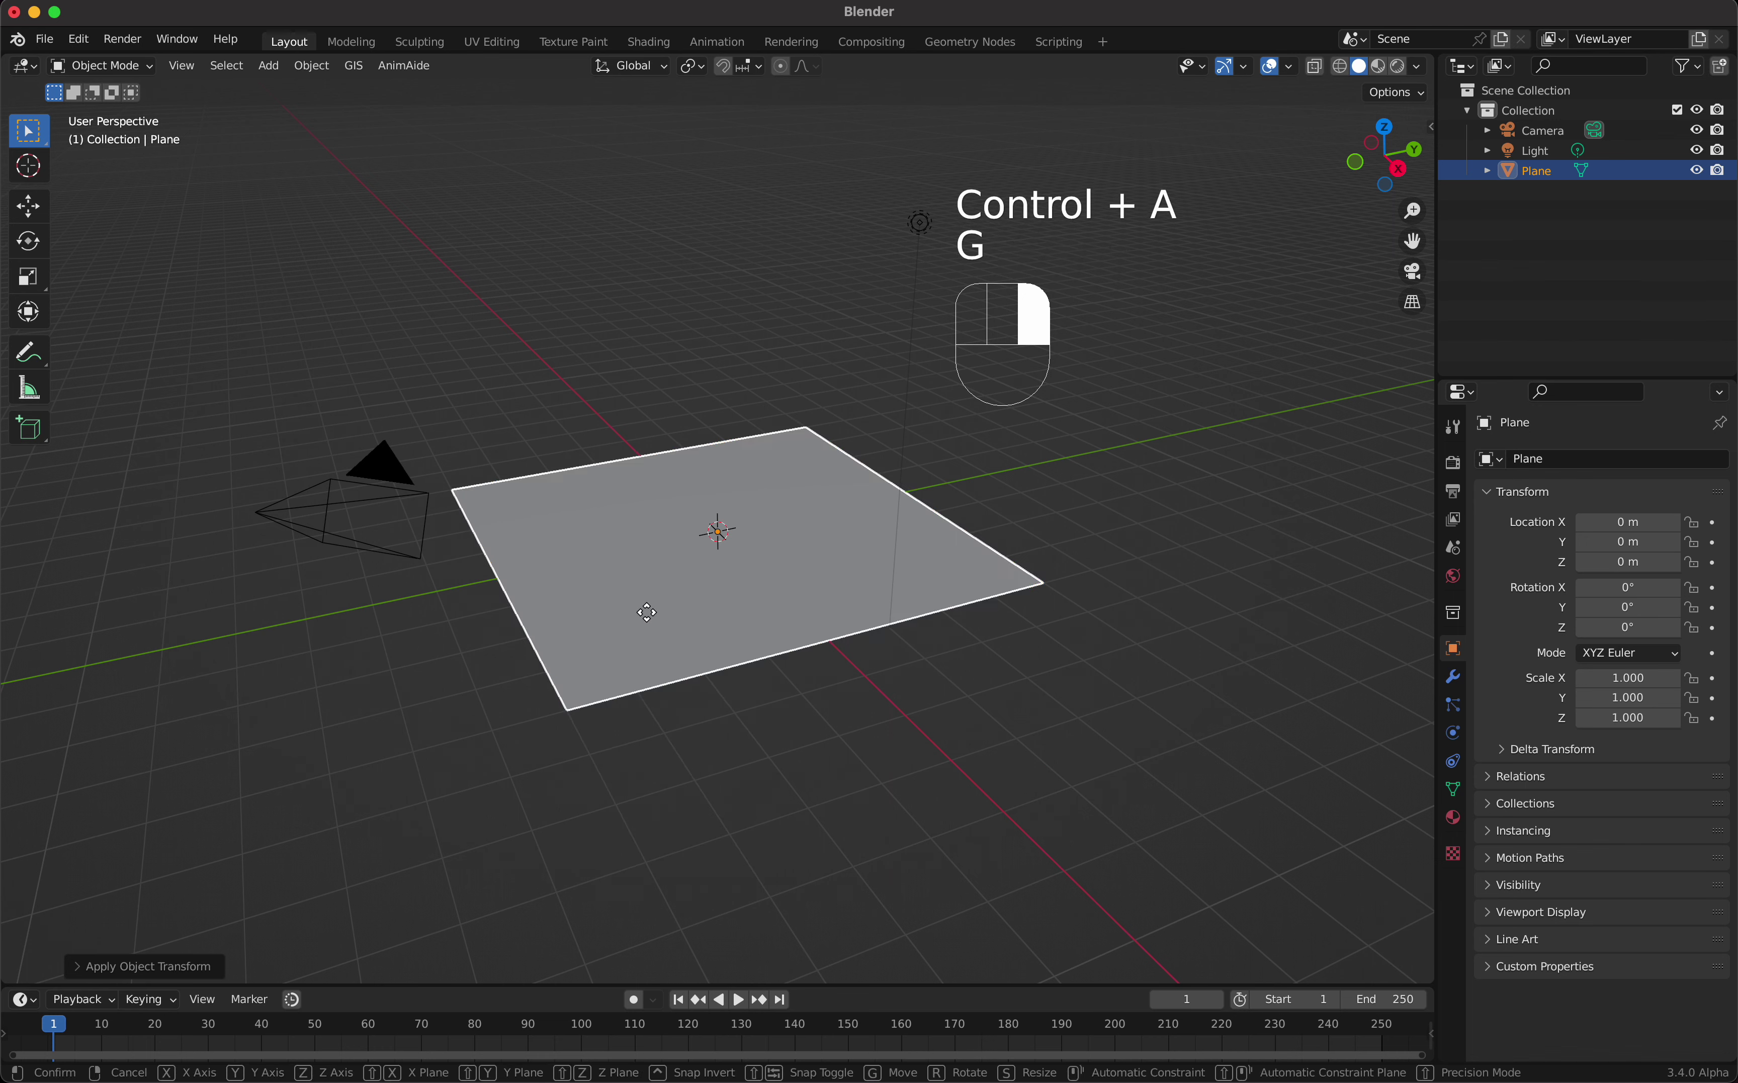
click(649, 432)
Step: Subdivide the raised plane's mesh with 40 cuts and return to Object Mode
key(Tab)
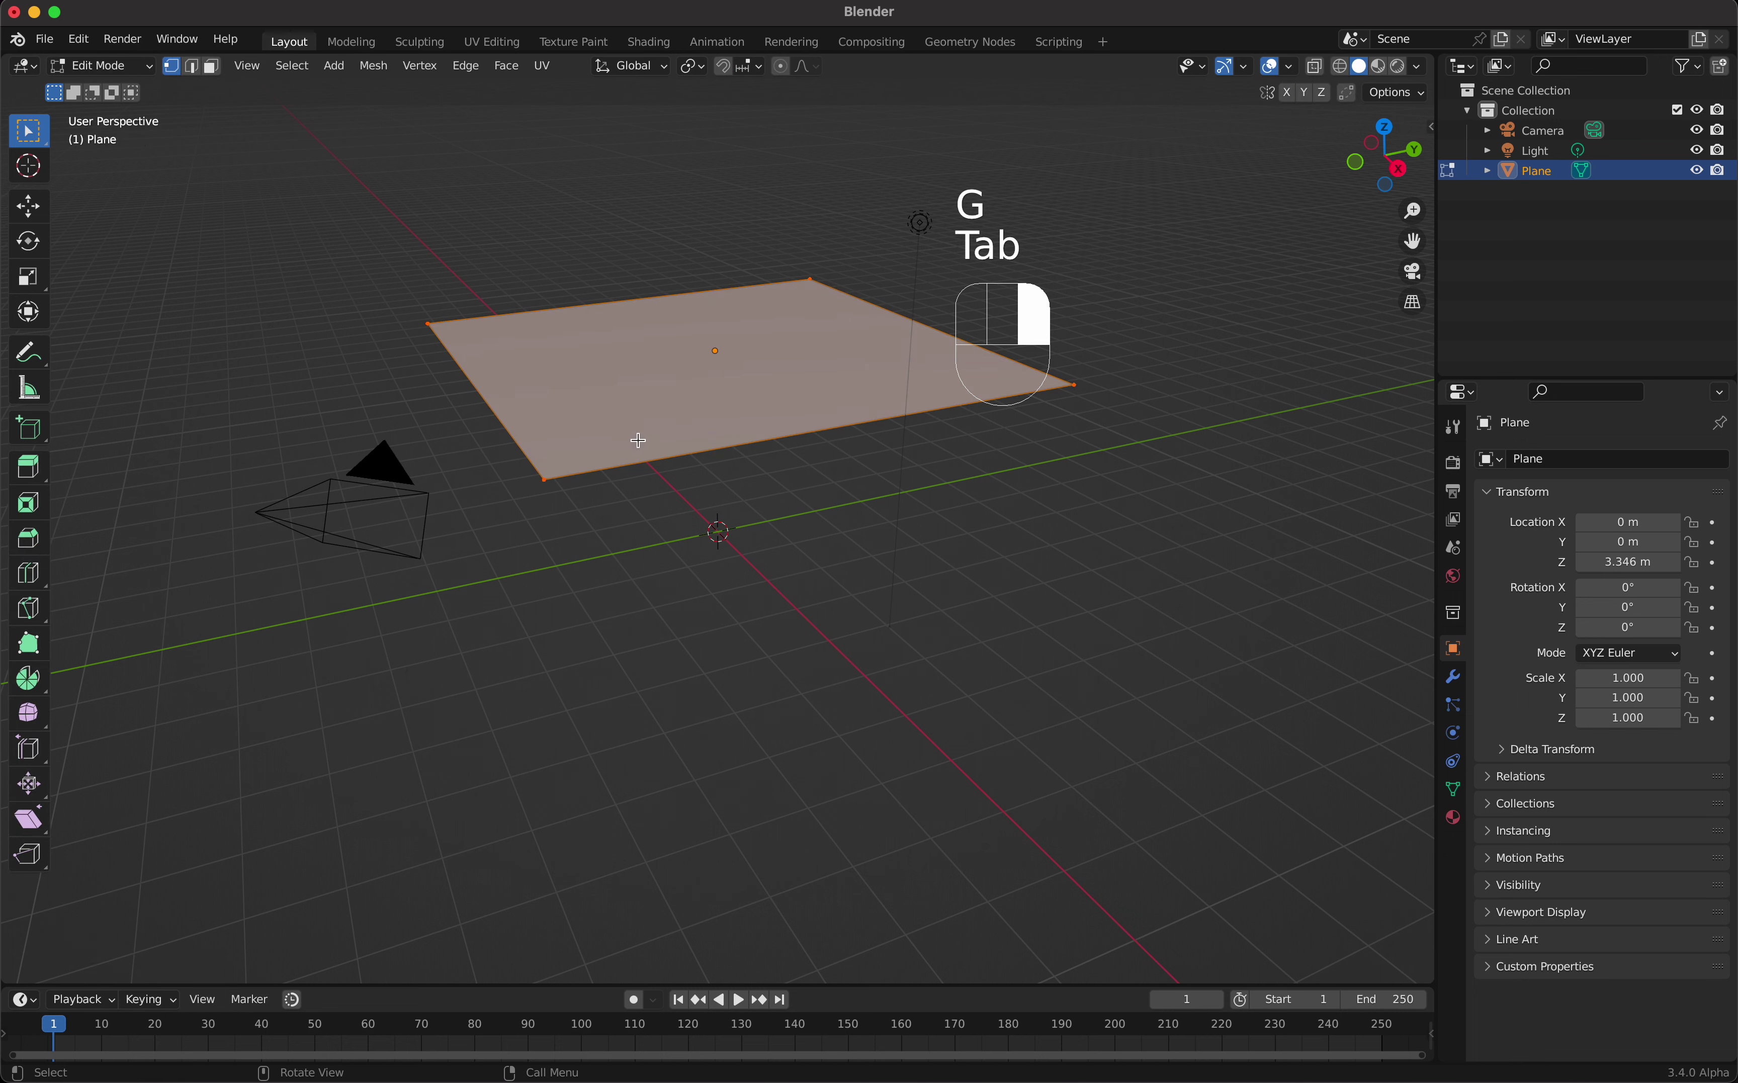
right_click(646, 419)
click(644, 418)
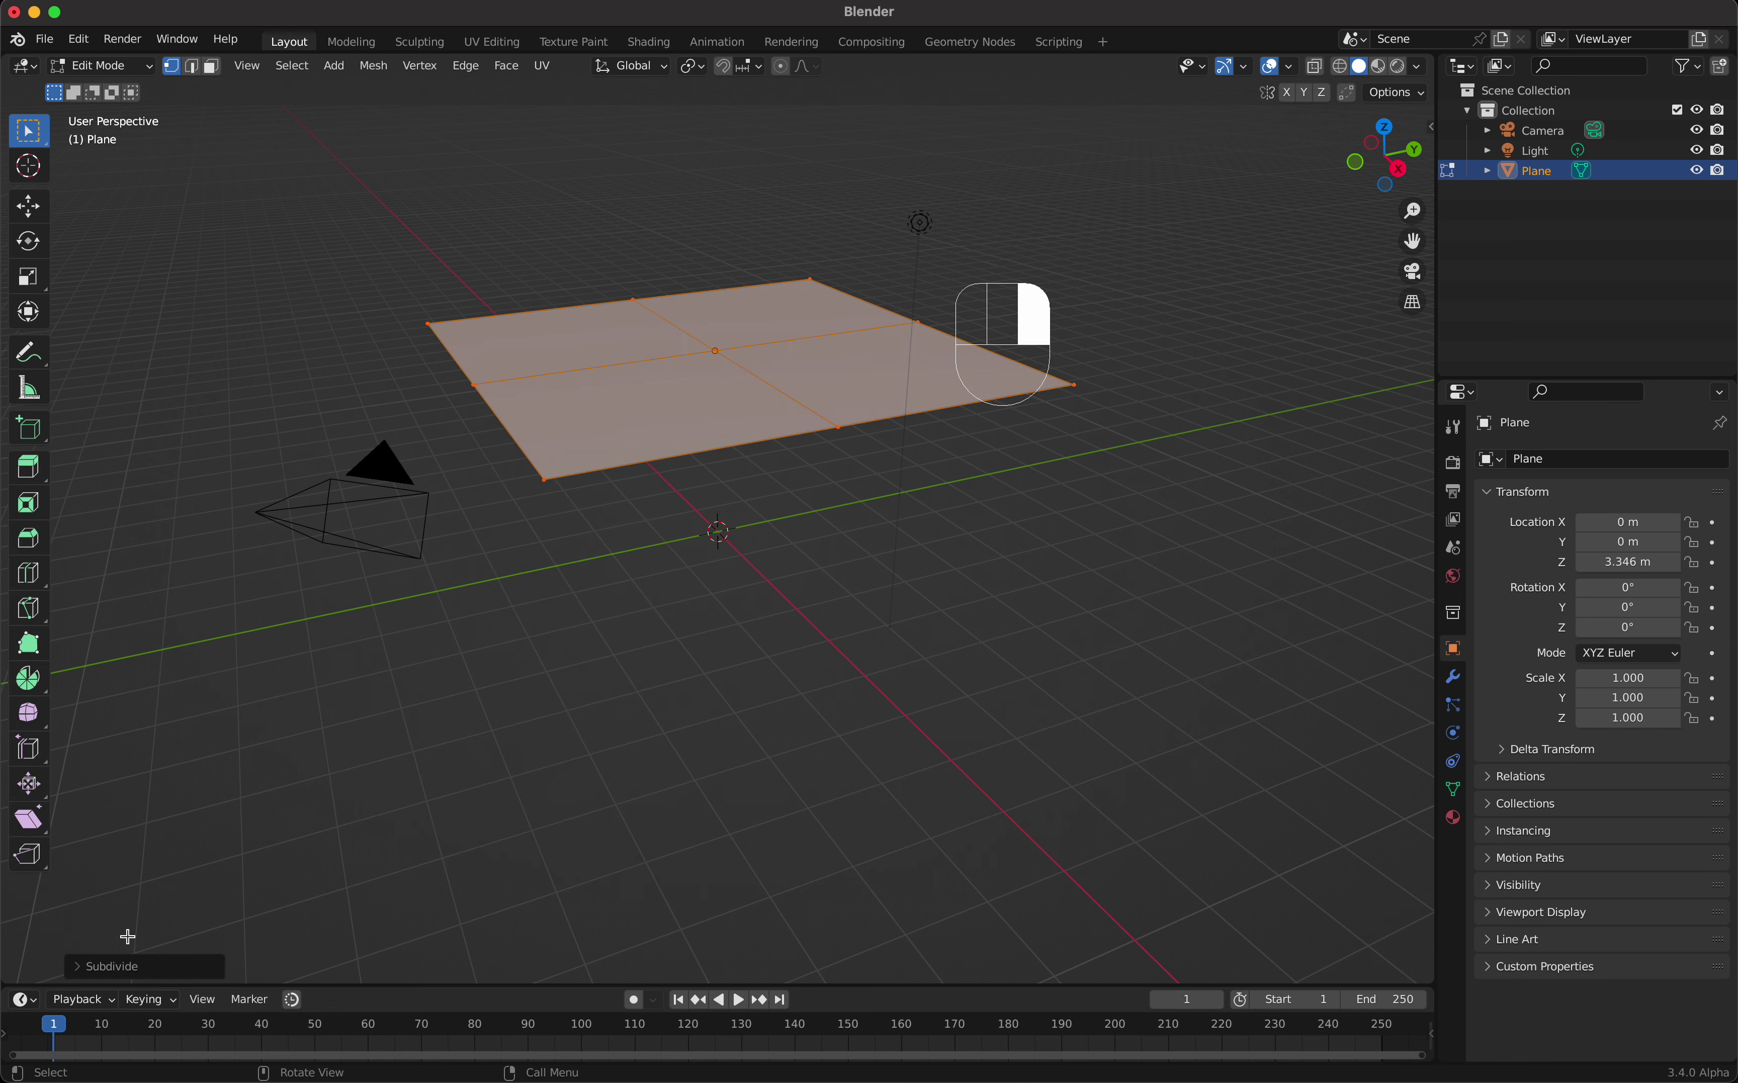
click(93, 967)
click(267, 829)
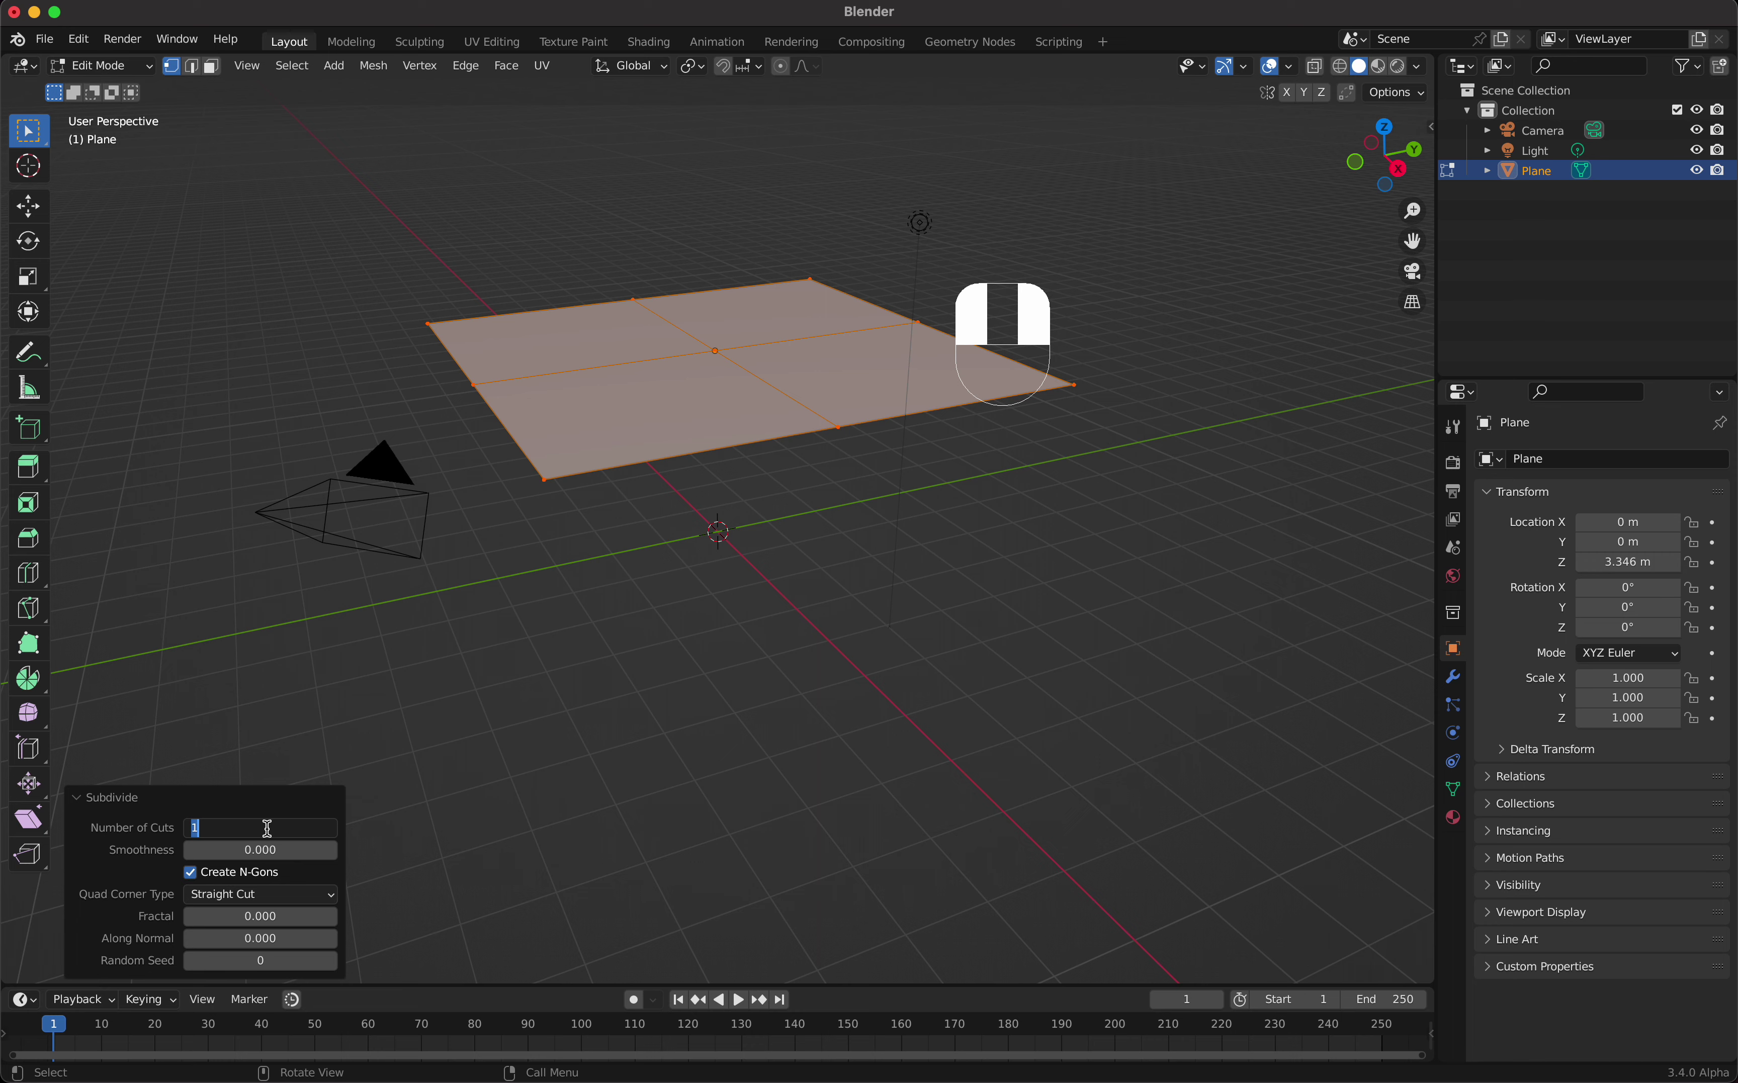
key(Return)
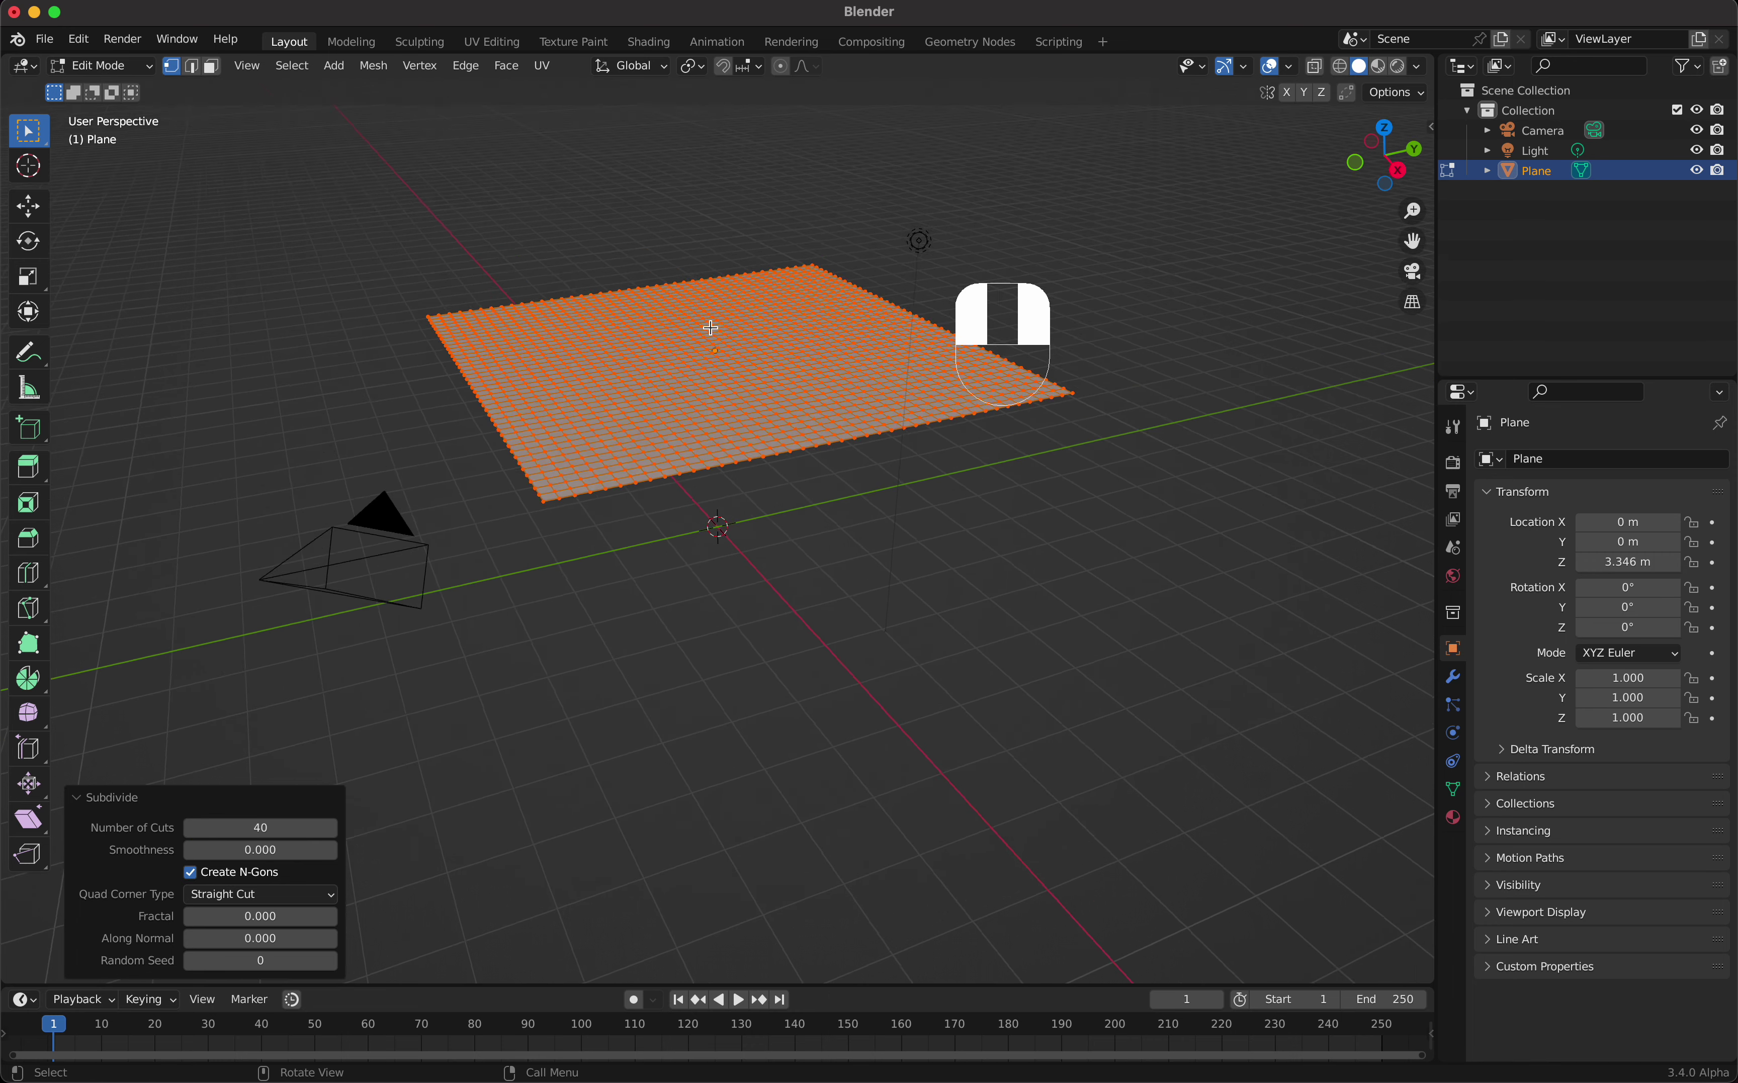
key(Tab)
Step: Add a second mesh plane at the origin and scale it by 10 as the ground
scroll(709, 327, down, 3)
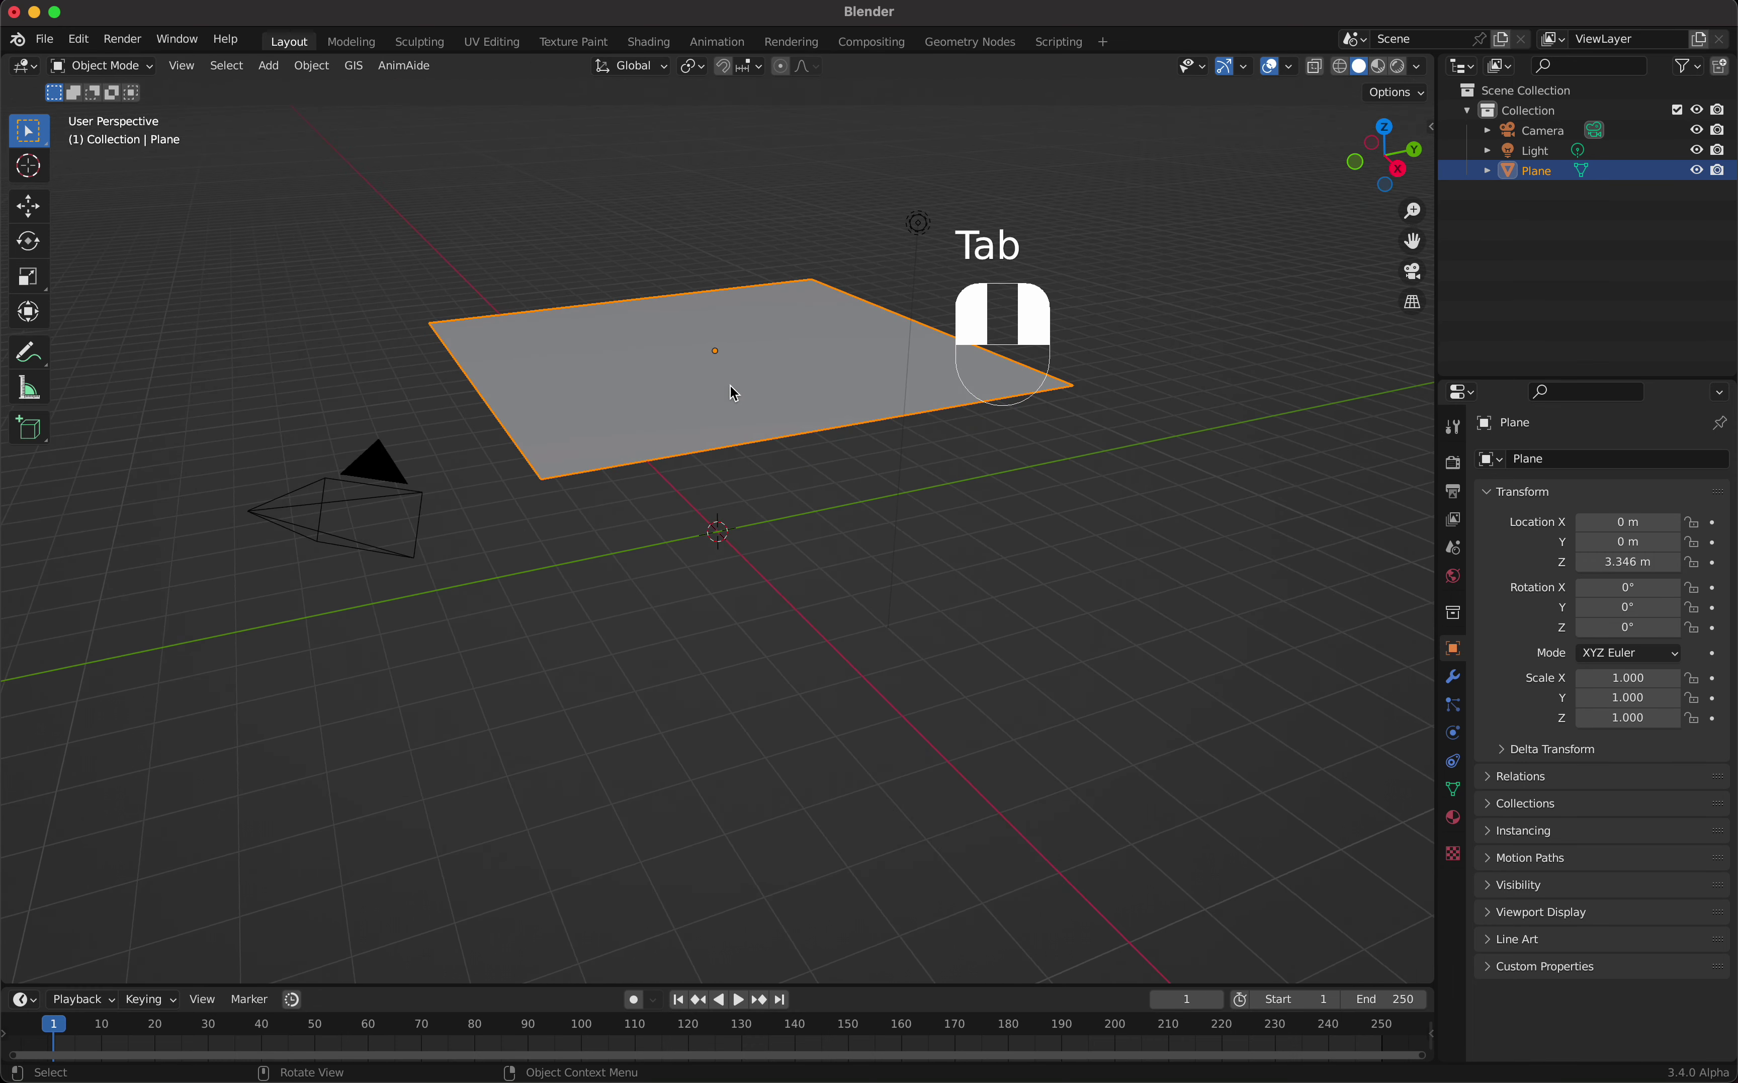
key(shift+a)
mouse_move(808, 540)
click(891, 540)
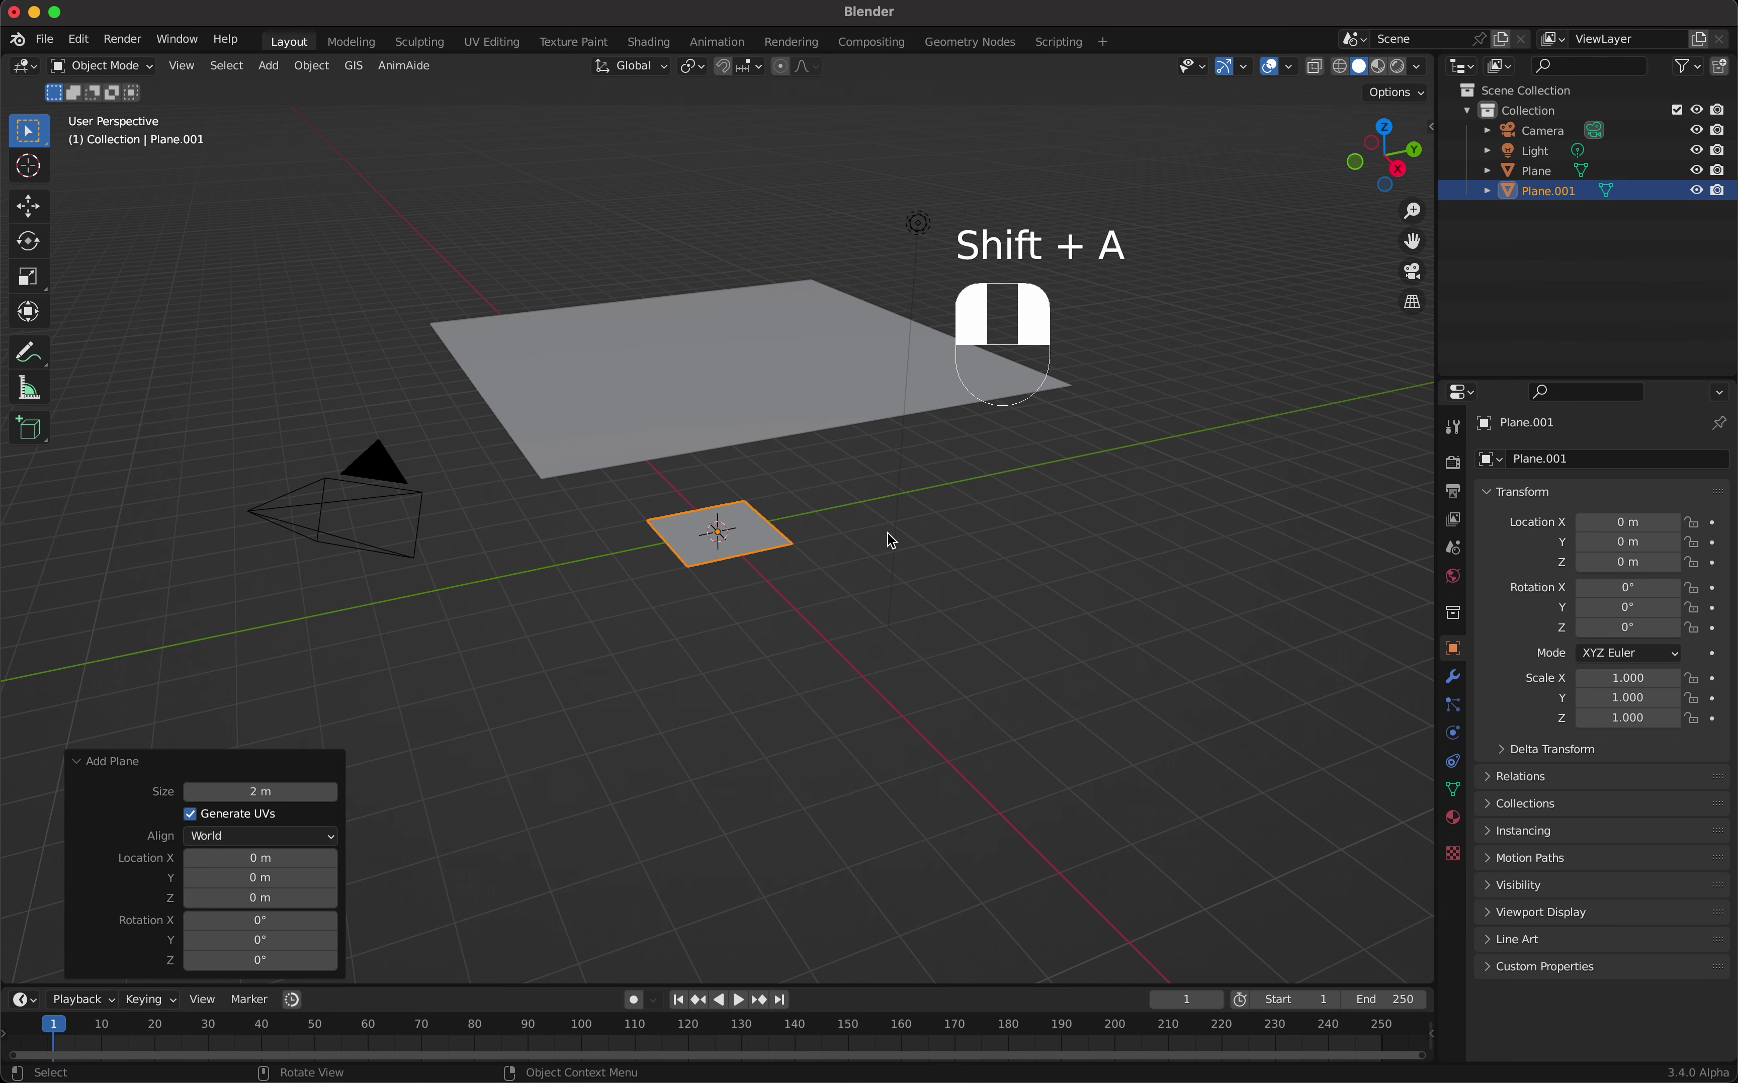
text(s10)
key(Return)
Step: Apply the scale of the large ground plane
super+scroll(887, 531, down, 5)
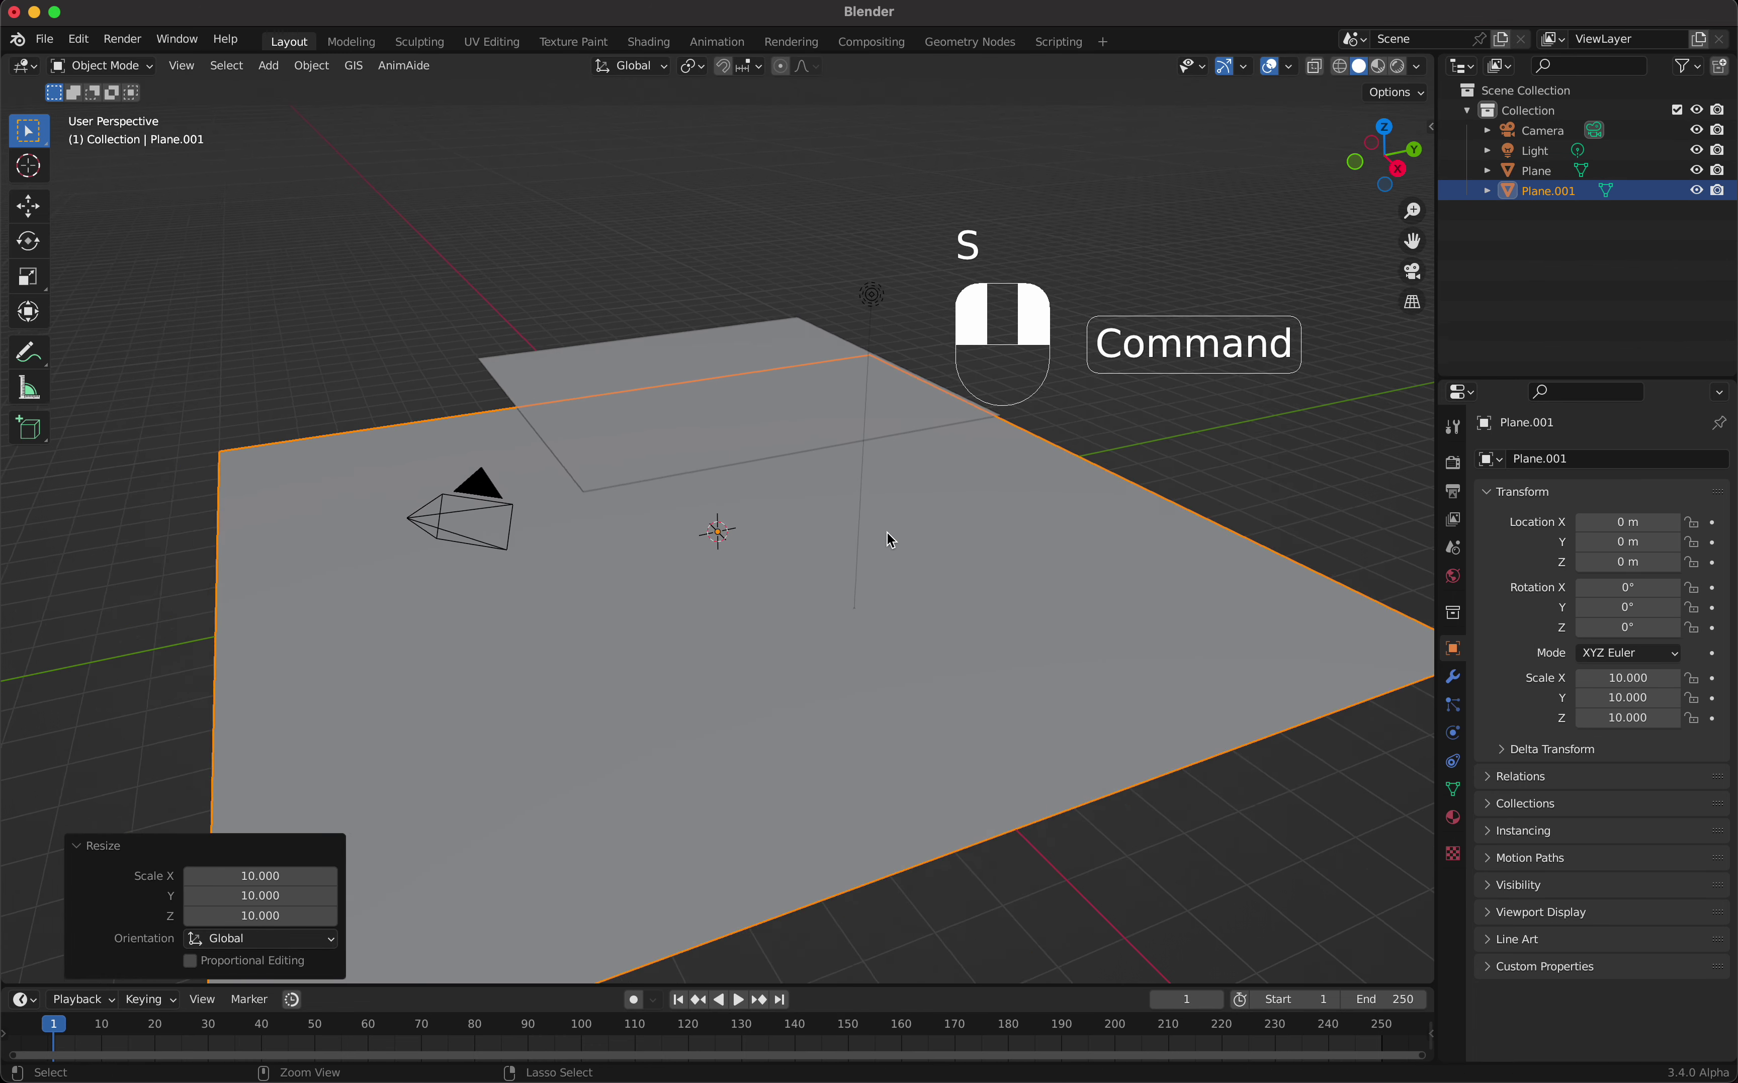
scroll(891, 540, down, 3)
key(ctrl+a)
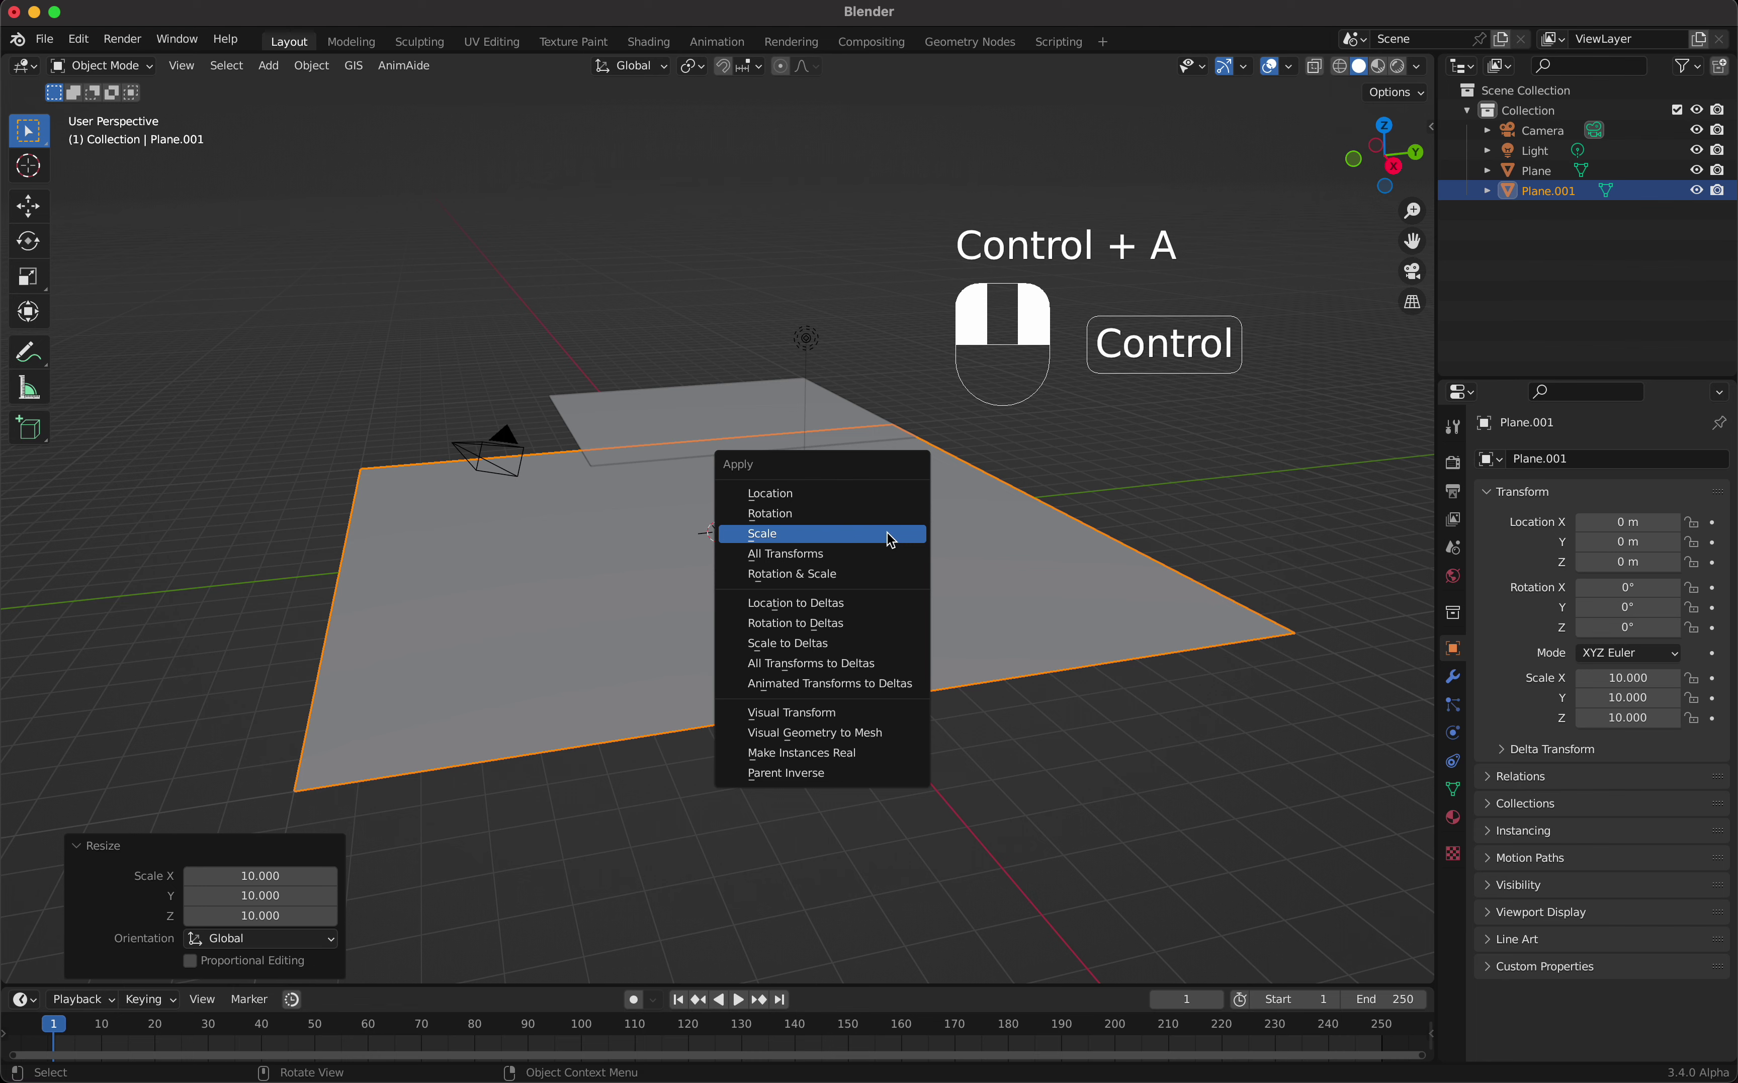
click(891, 539)
Step: Add Collision physics to the large ground plane and collapse its Particle collision settings
middle_drag(901, 532, 900, 566)
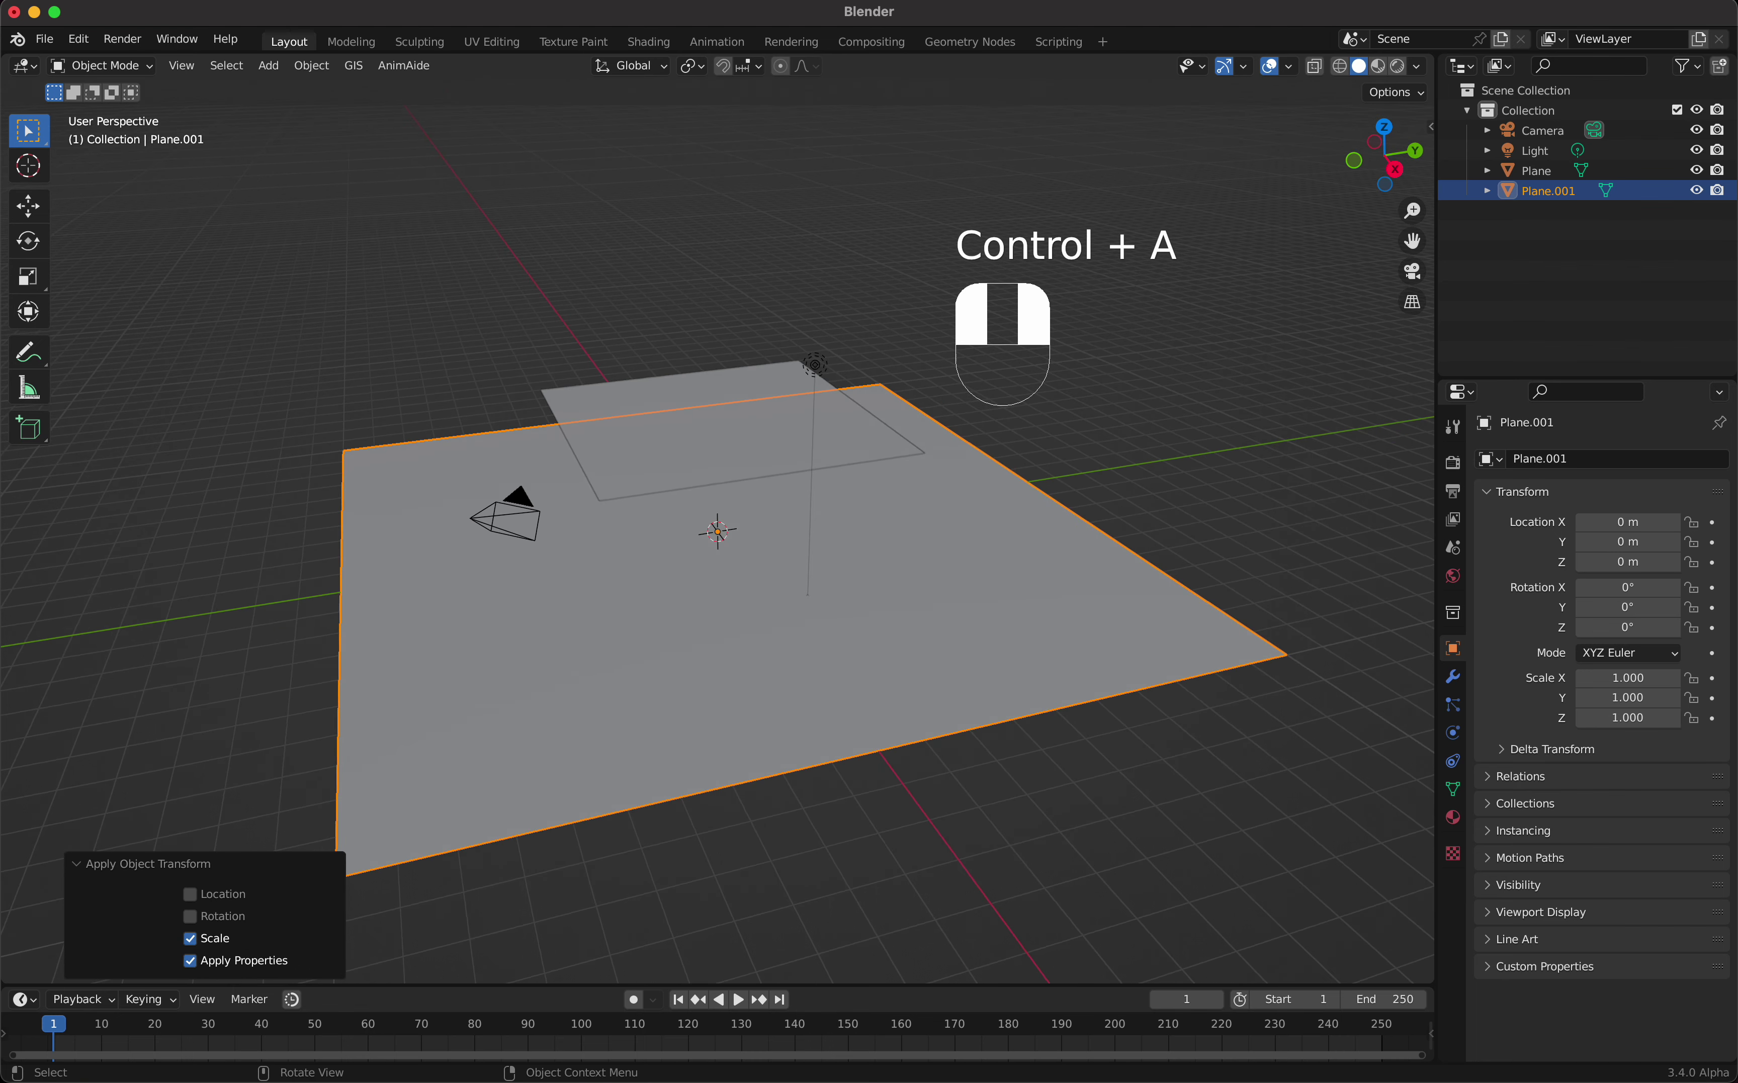
click(1453, 733)
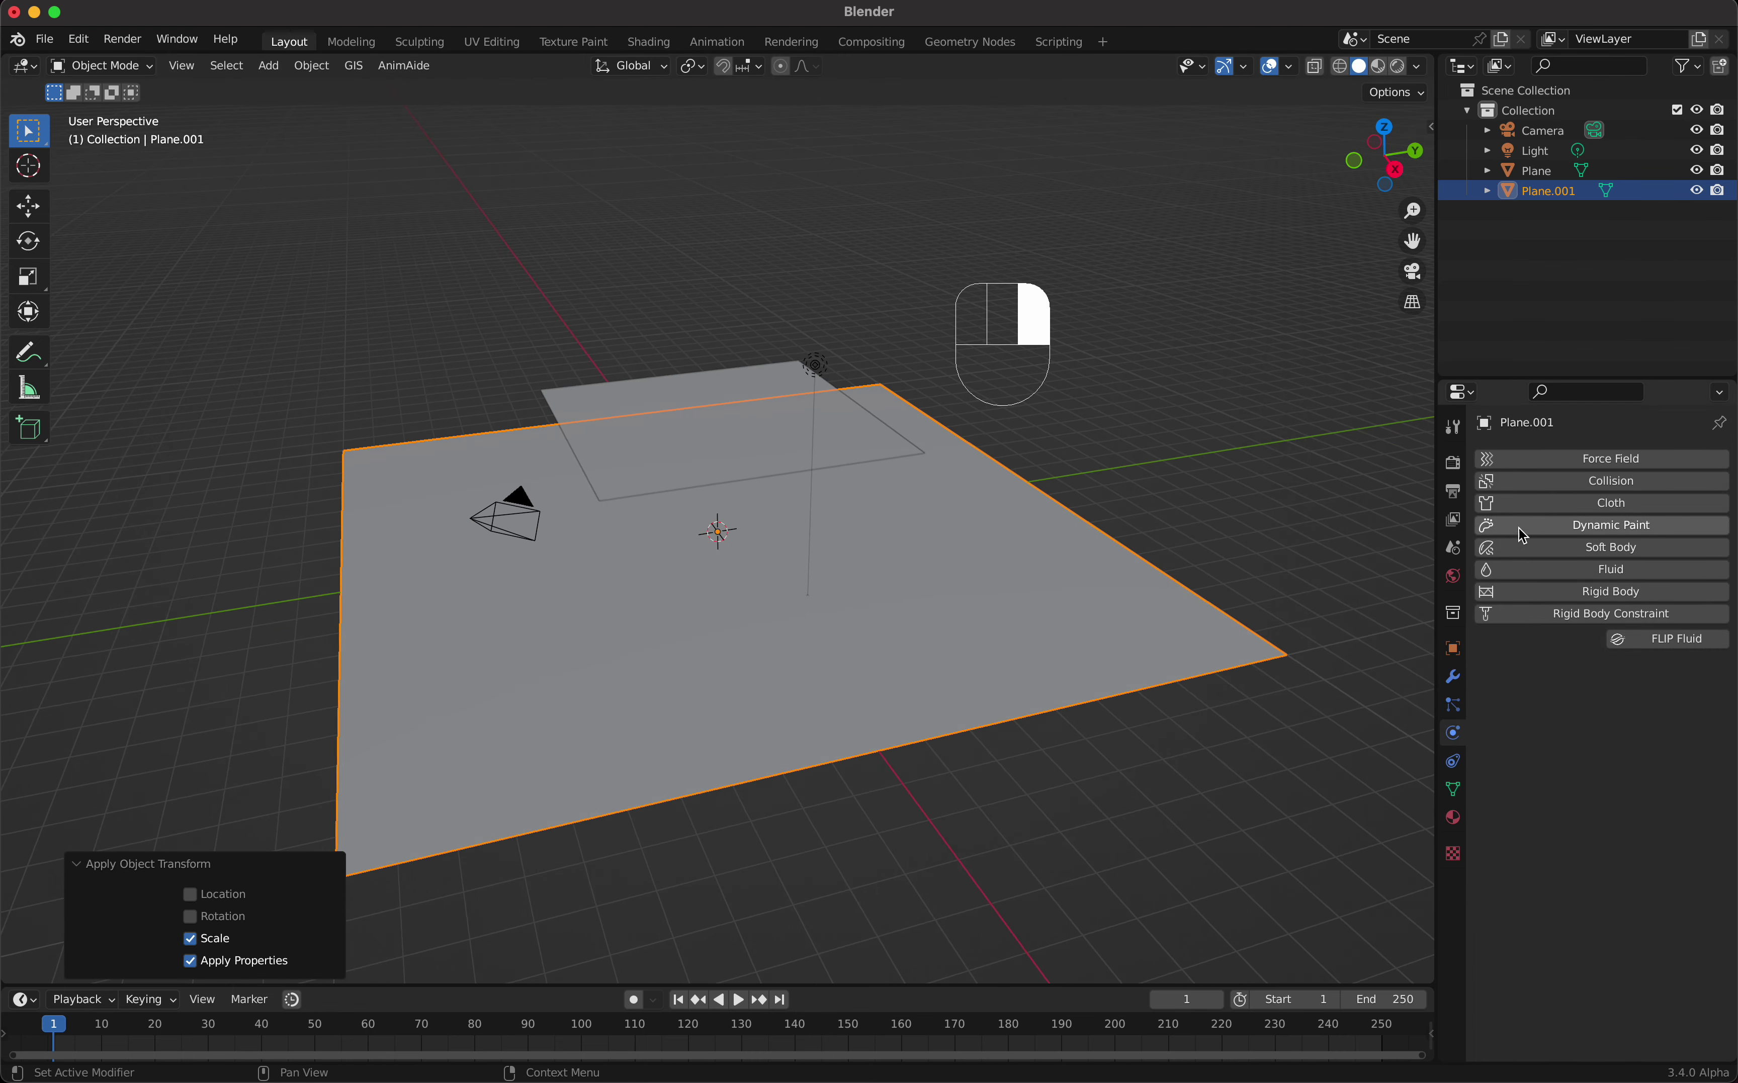
click(1565, 484)
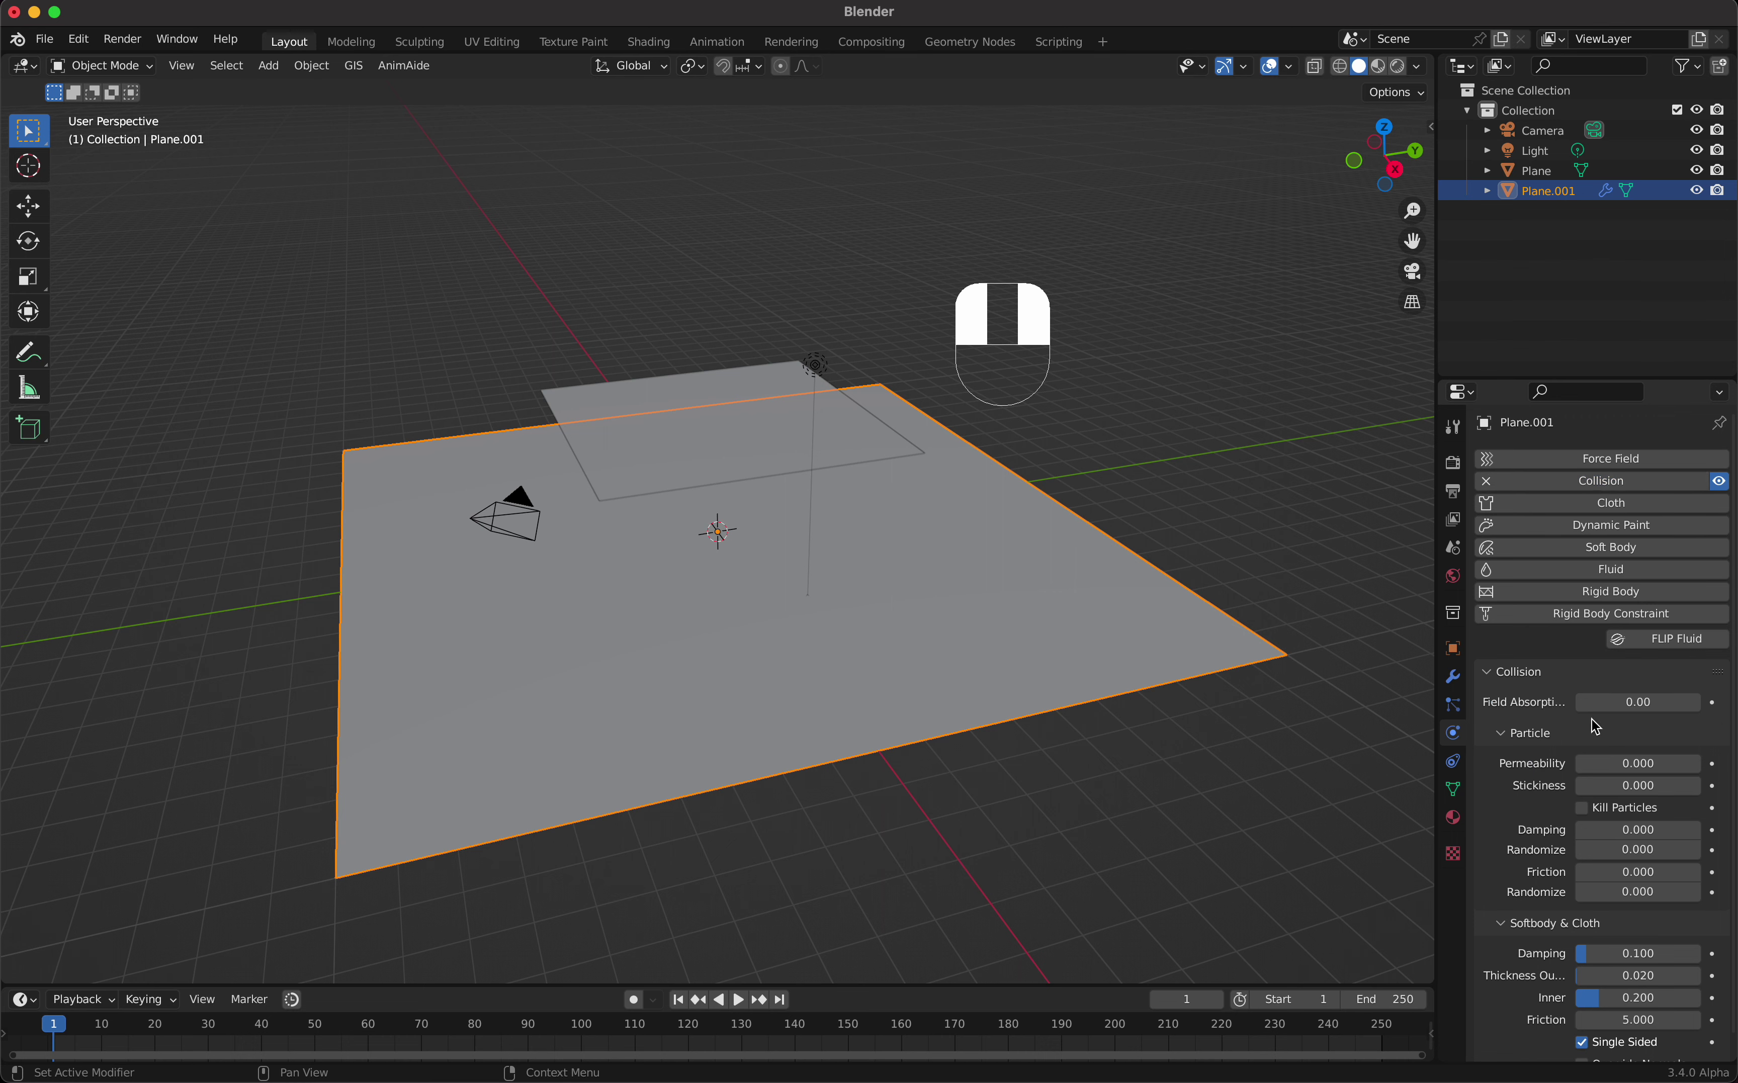
scroll(1572, 832, down, 1)
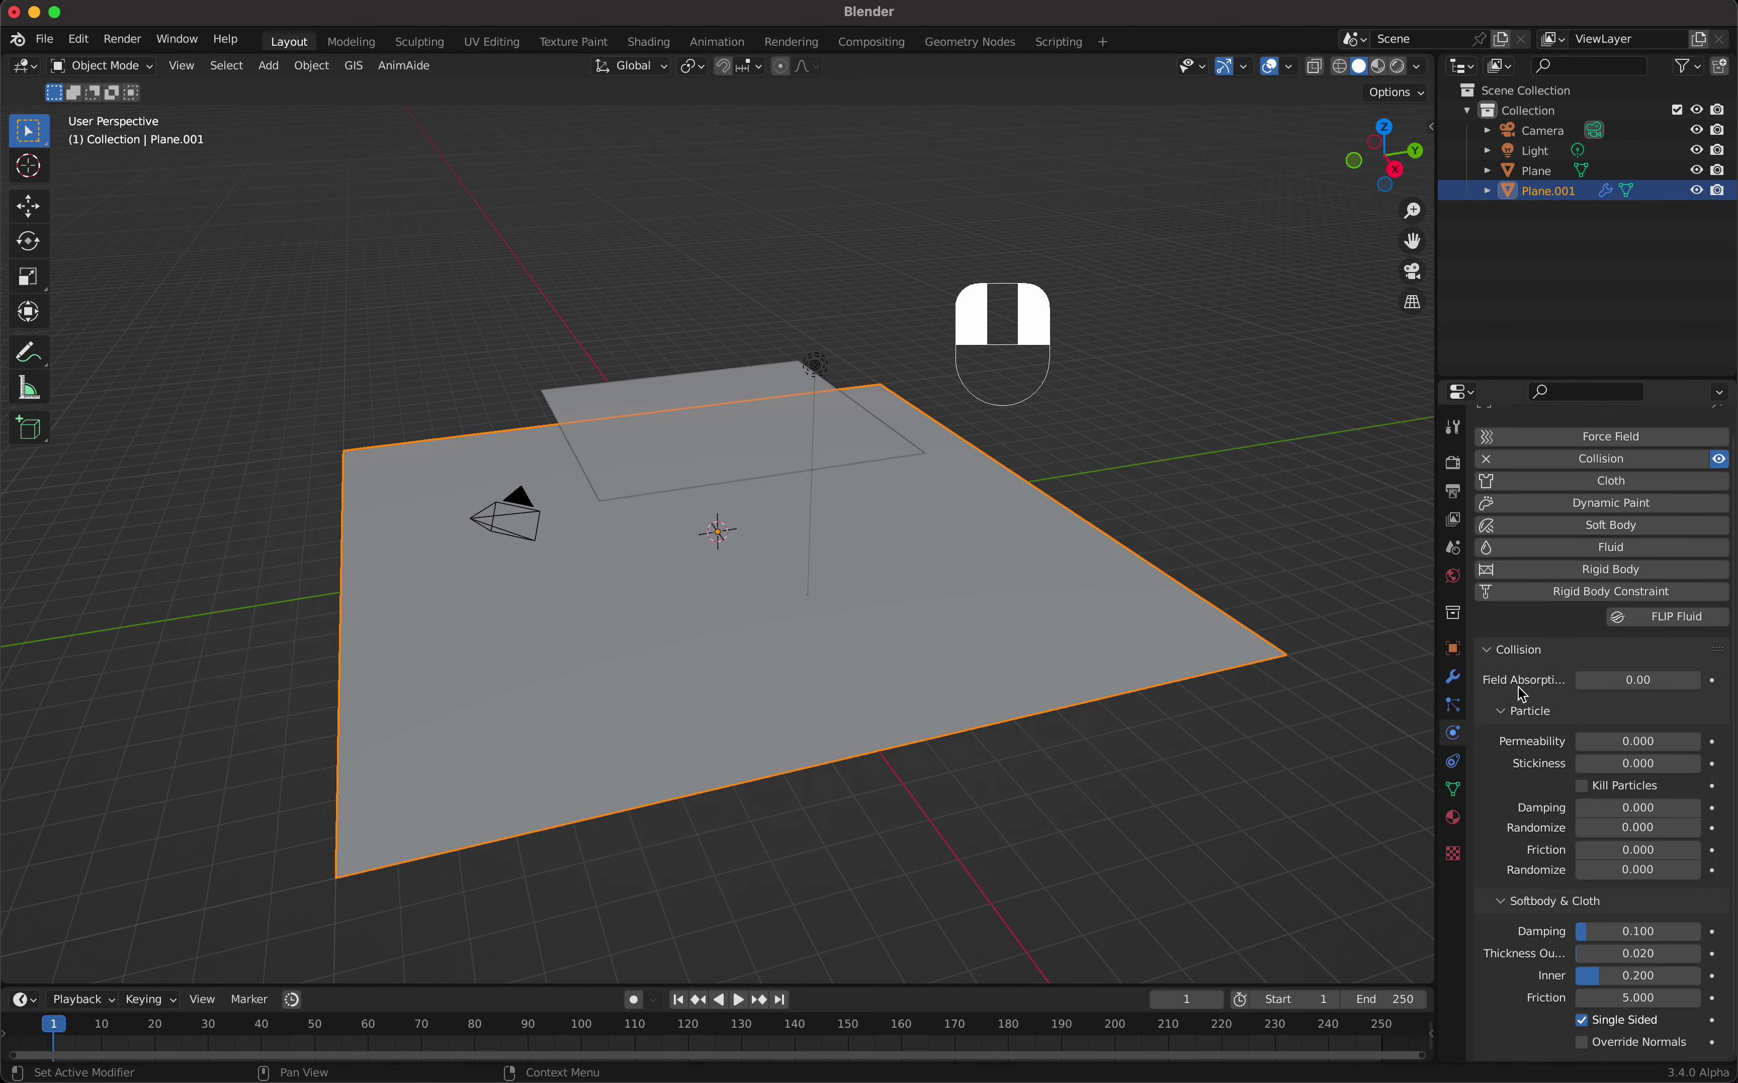
click(1507, 715)
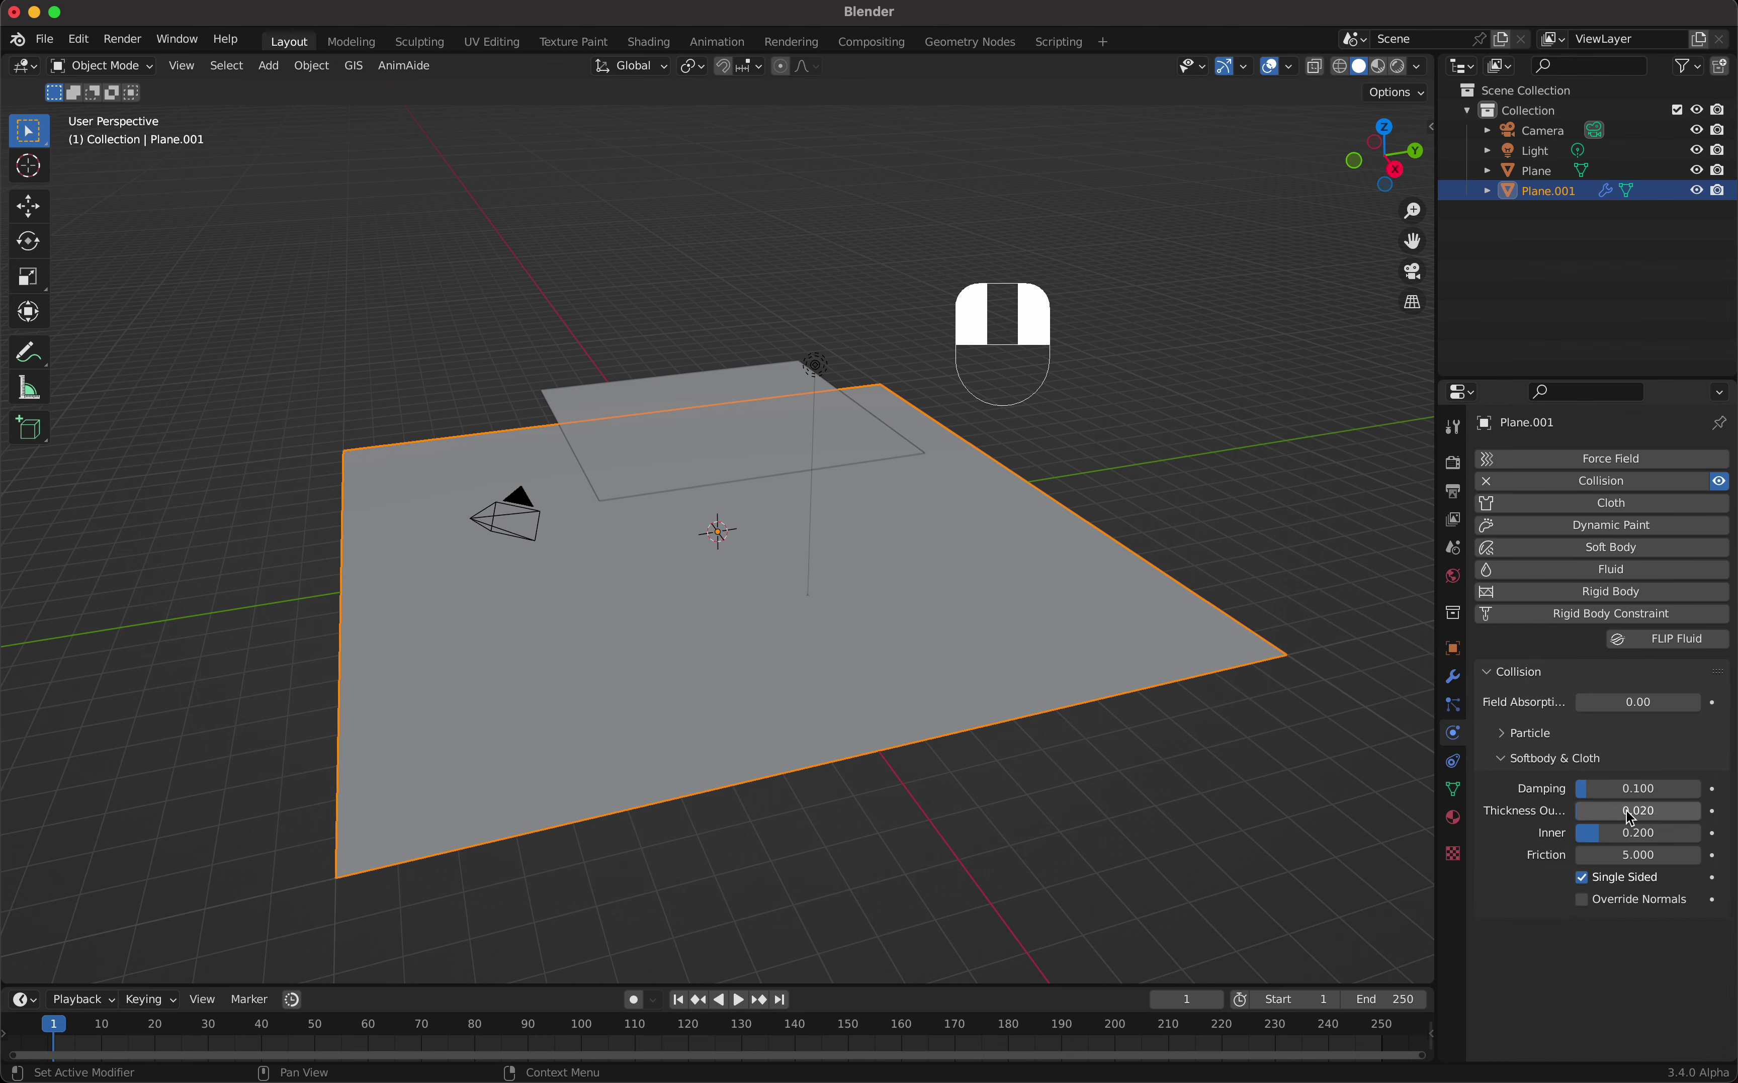
Step: Tilt the raised, subdivided plane by about -14° around the view axis
scroll(959, 572, left, 3)
scroll(959, 572, right, 2)
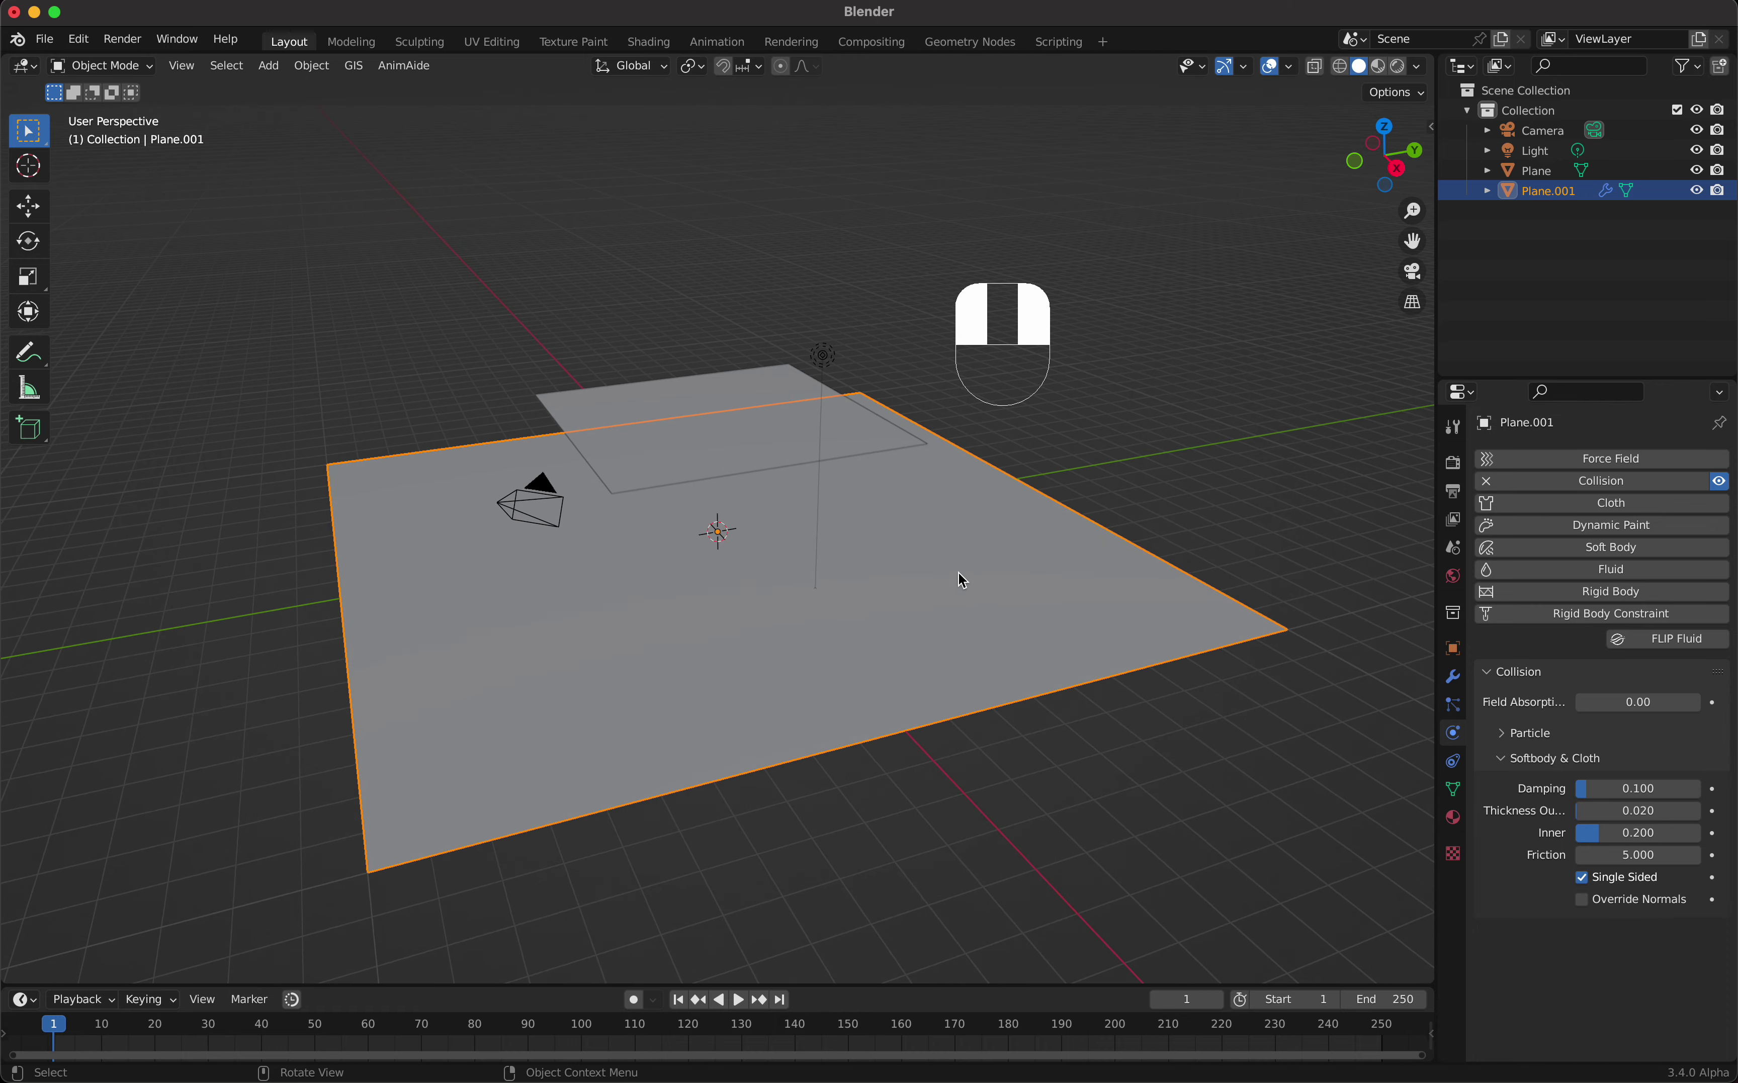
click(836, 437)
key(r)
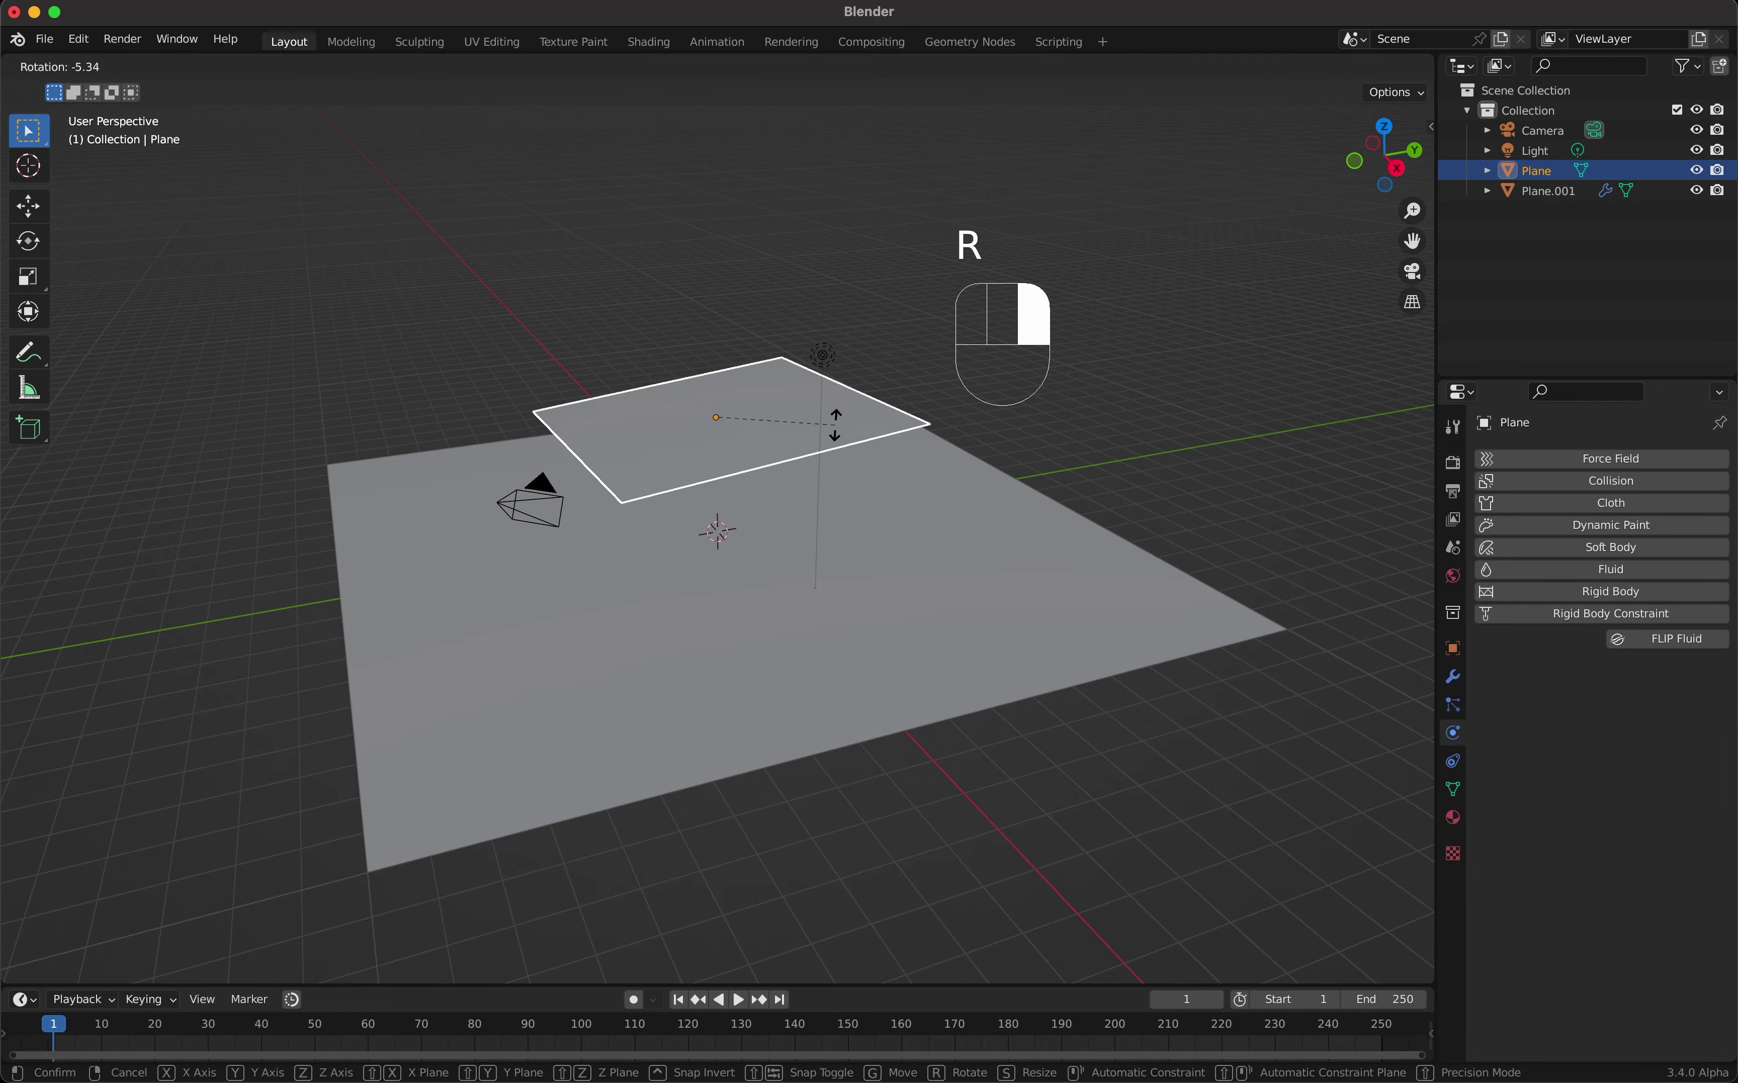
click(1219, 523)
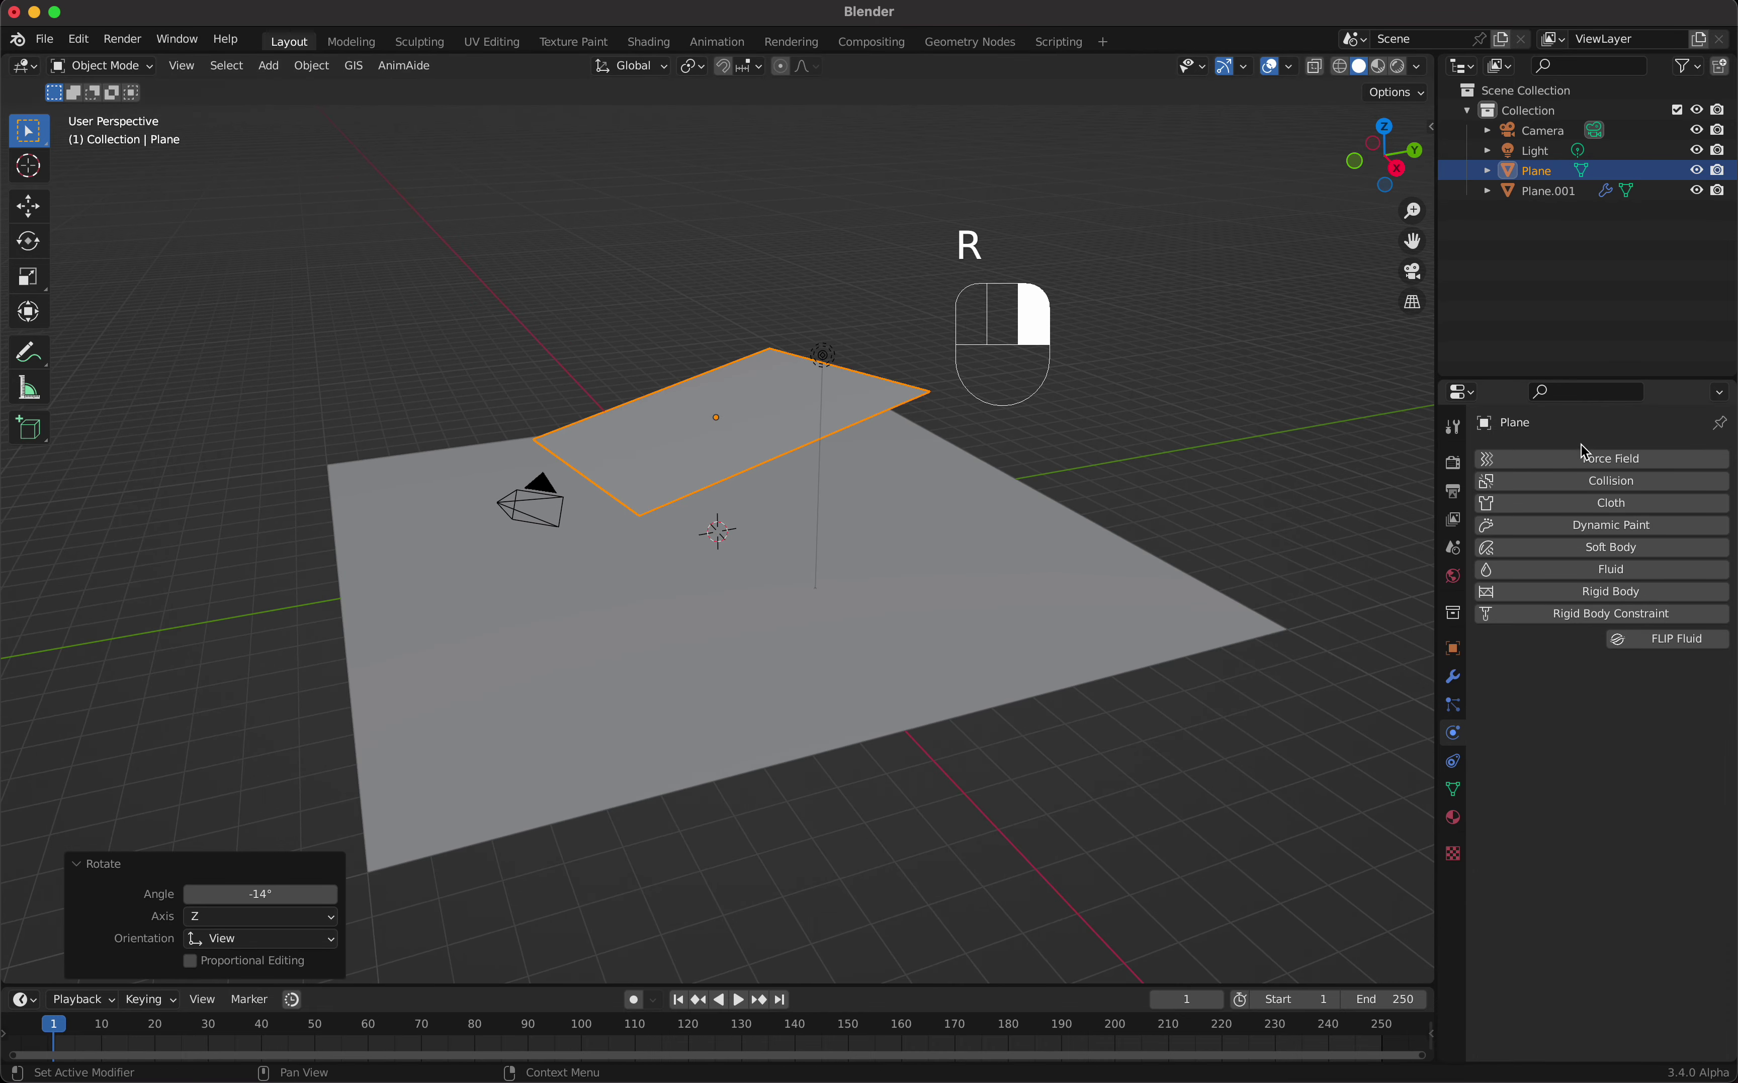
Step: Add Cloth physics to the tilted plane and play the simulation of it falling onto the ground plane
click(1582, 507)
key(space)
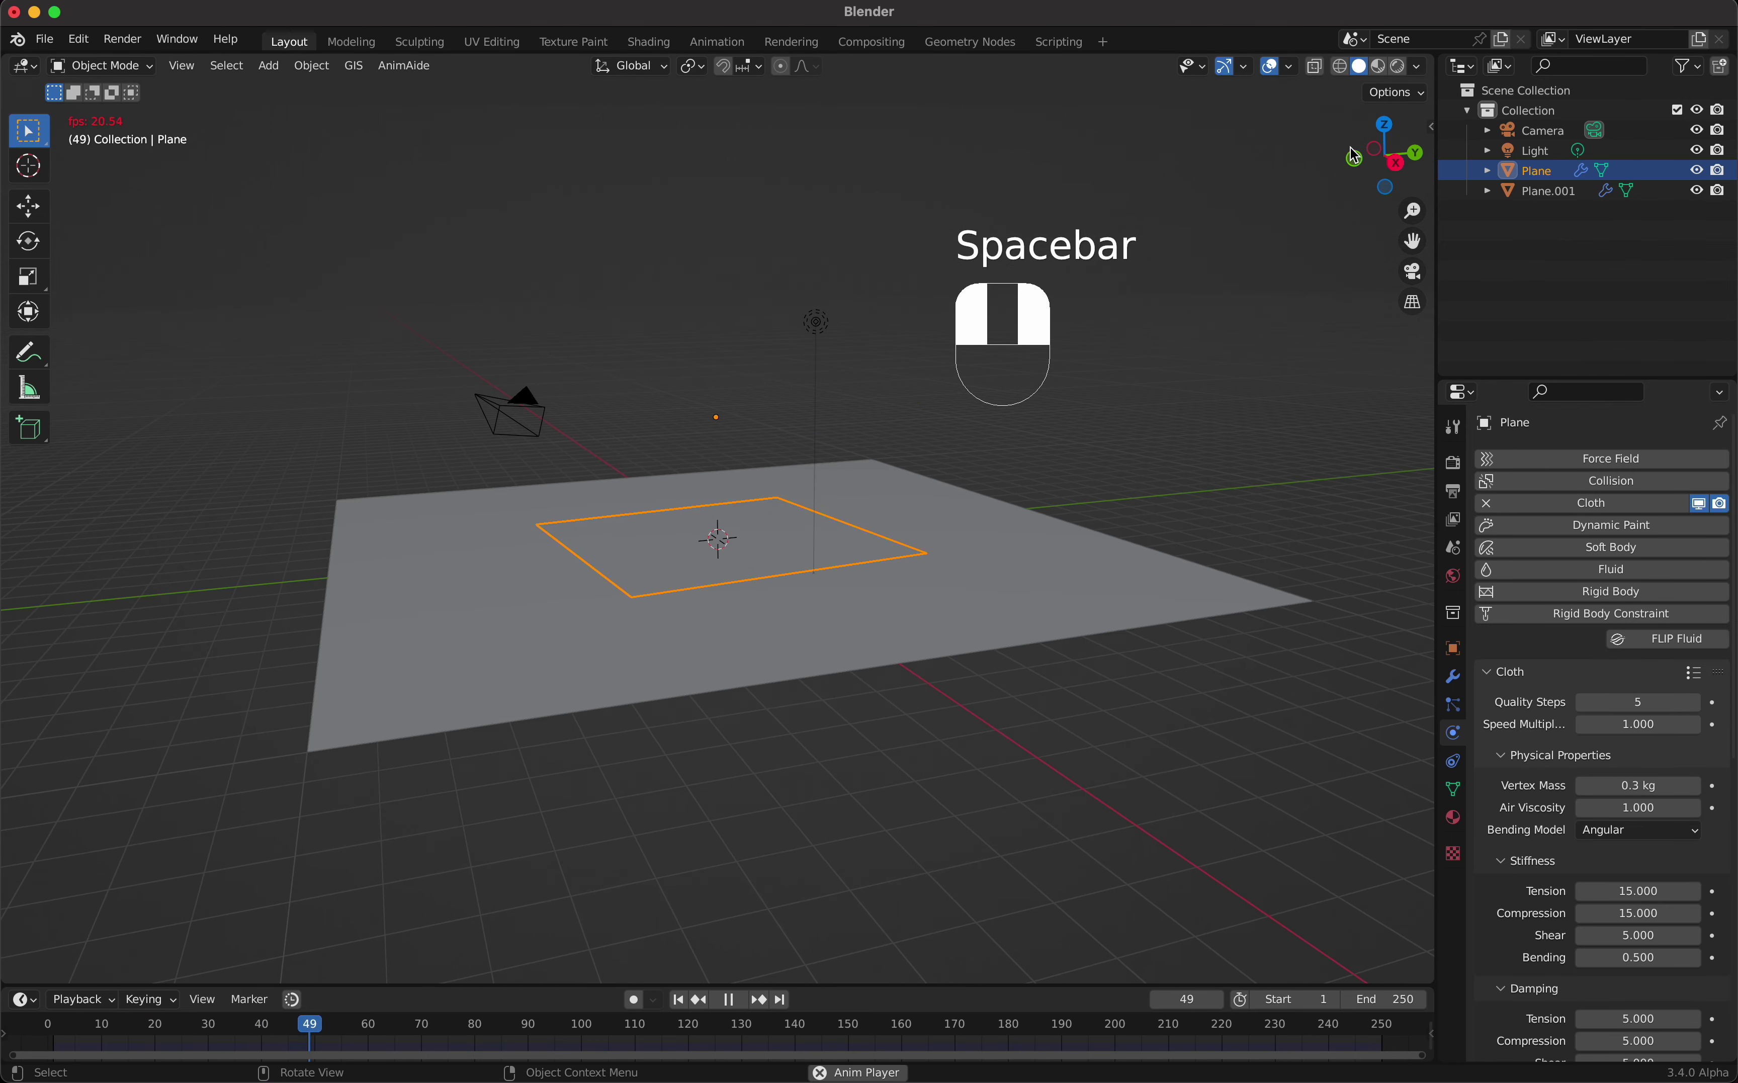
key(space)
Step: Set the viewport shading to Random object colours with Studio lighting
click(1416, 68)
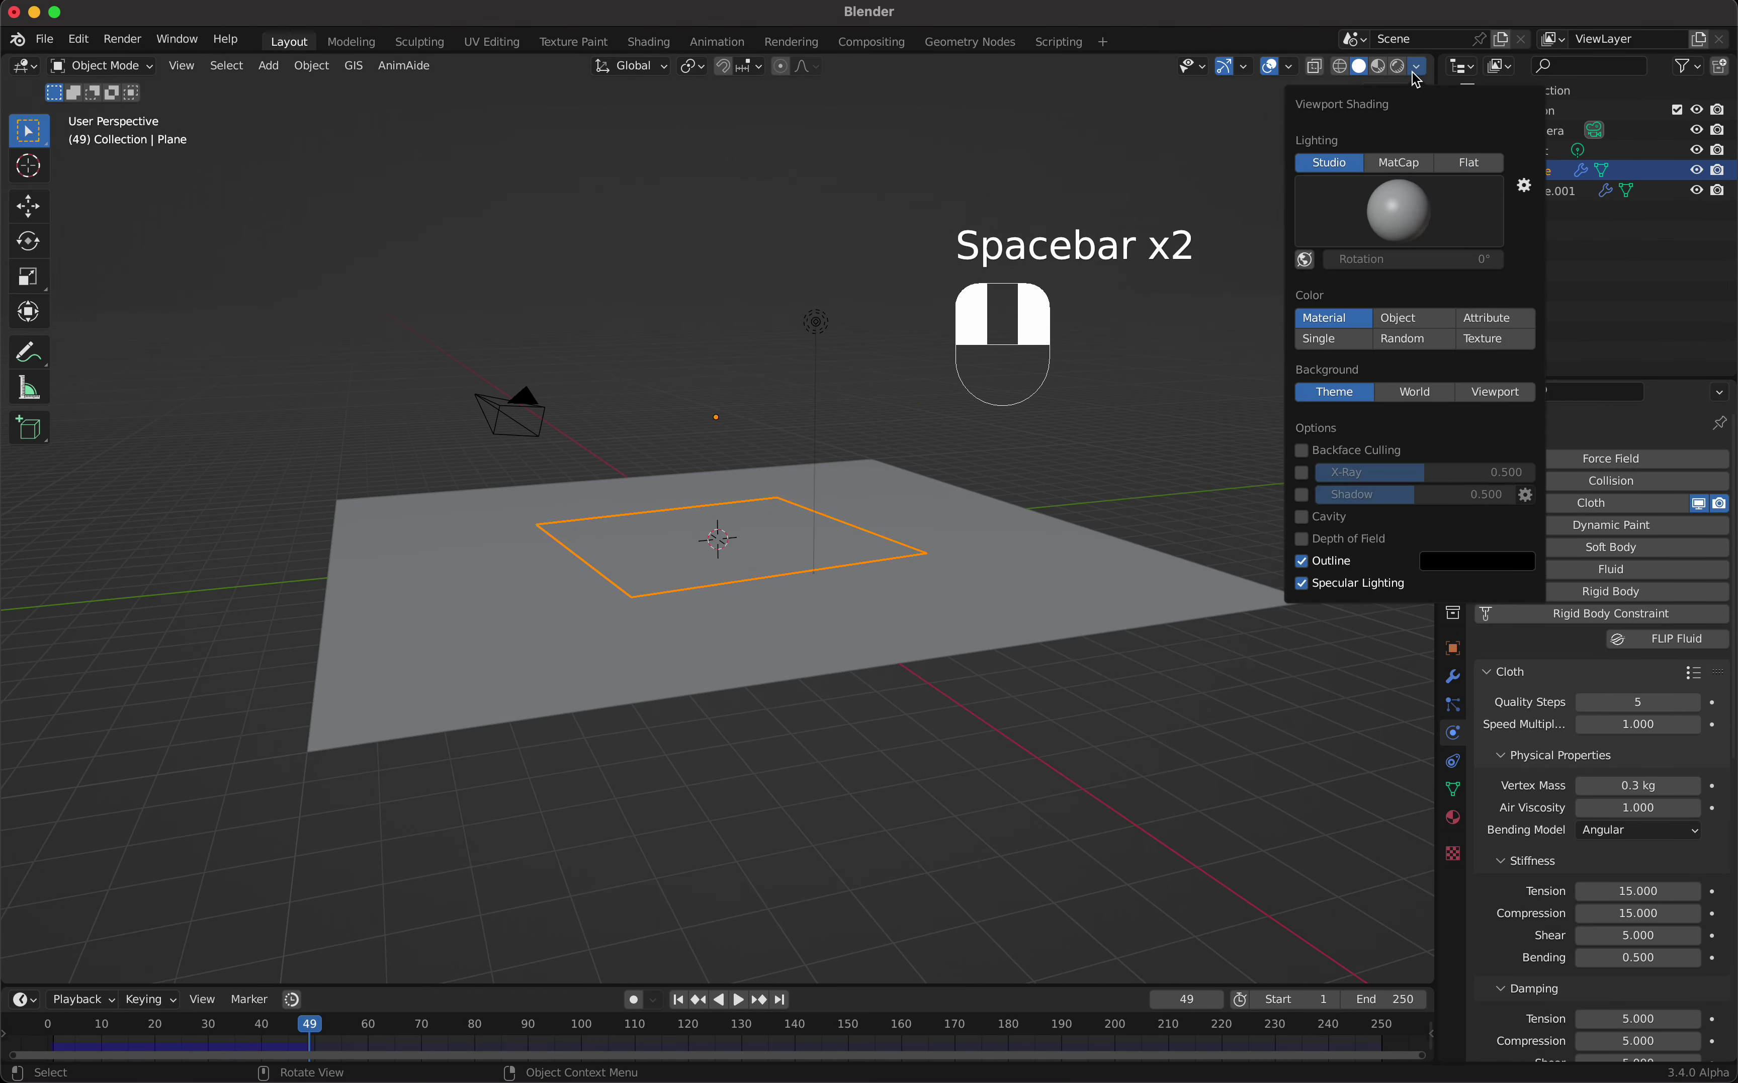
click(1398, 162)
click(1399, 212)
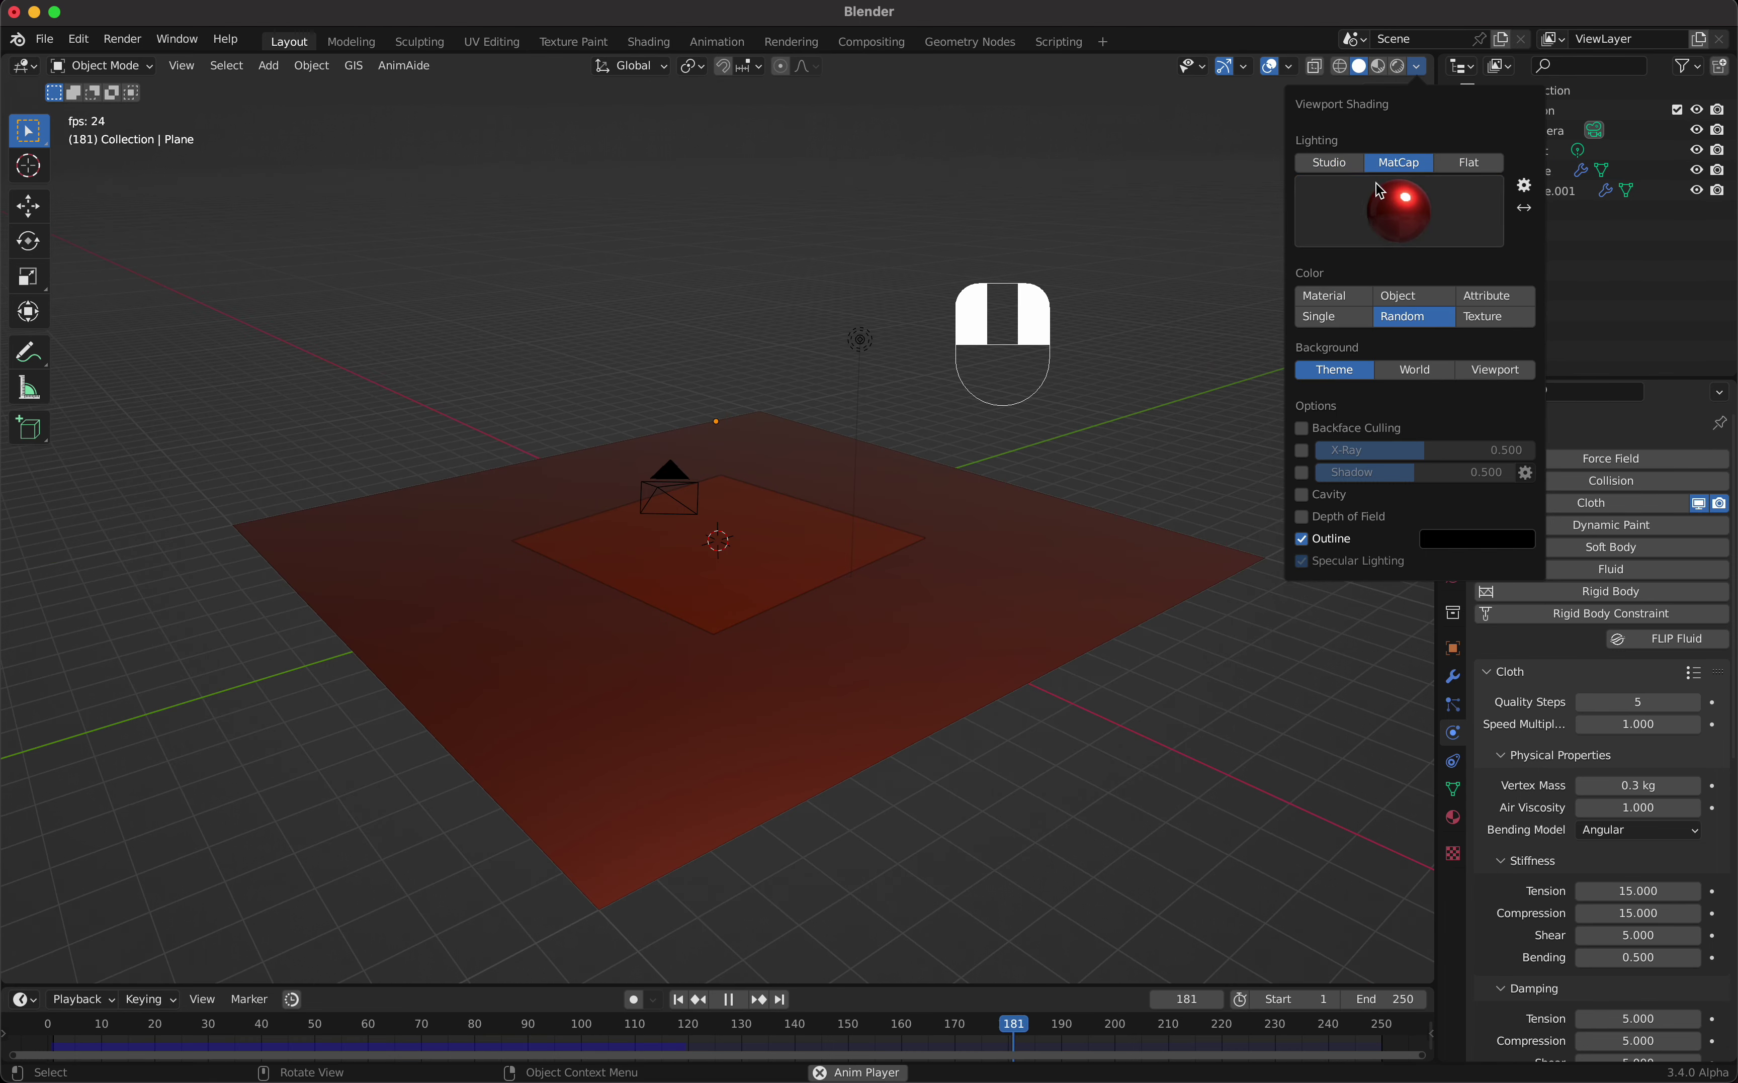
click(1345, 169)
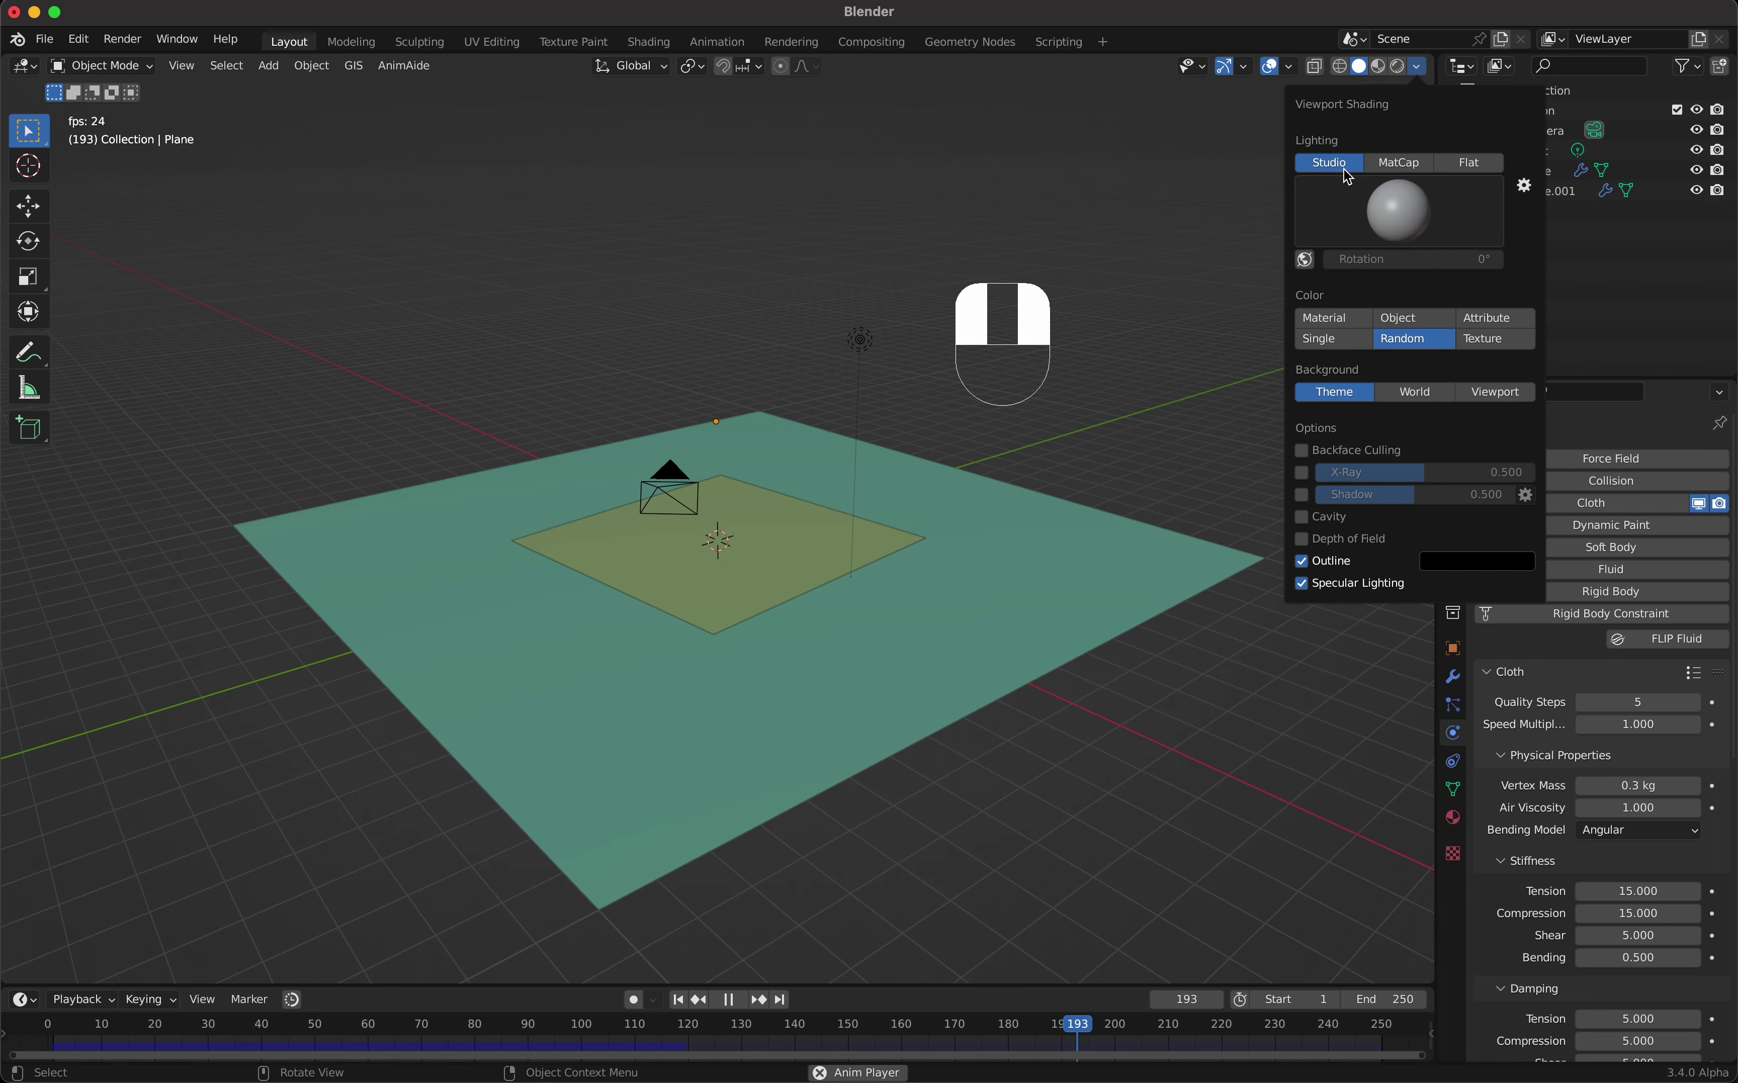
Step: Stop the simulation playback and return the timeline to frame 1
key(shift+Left)
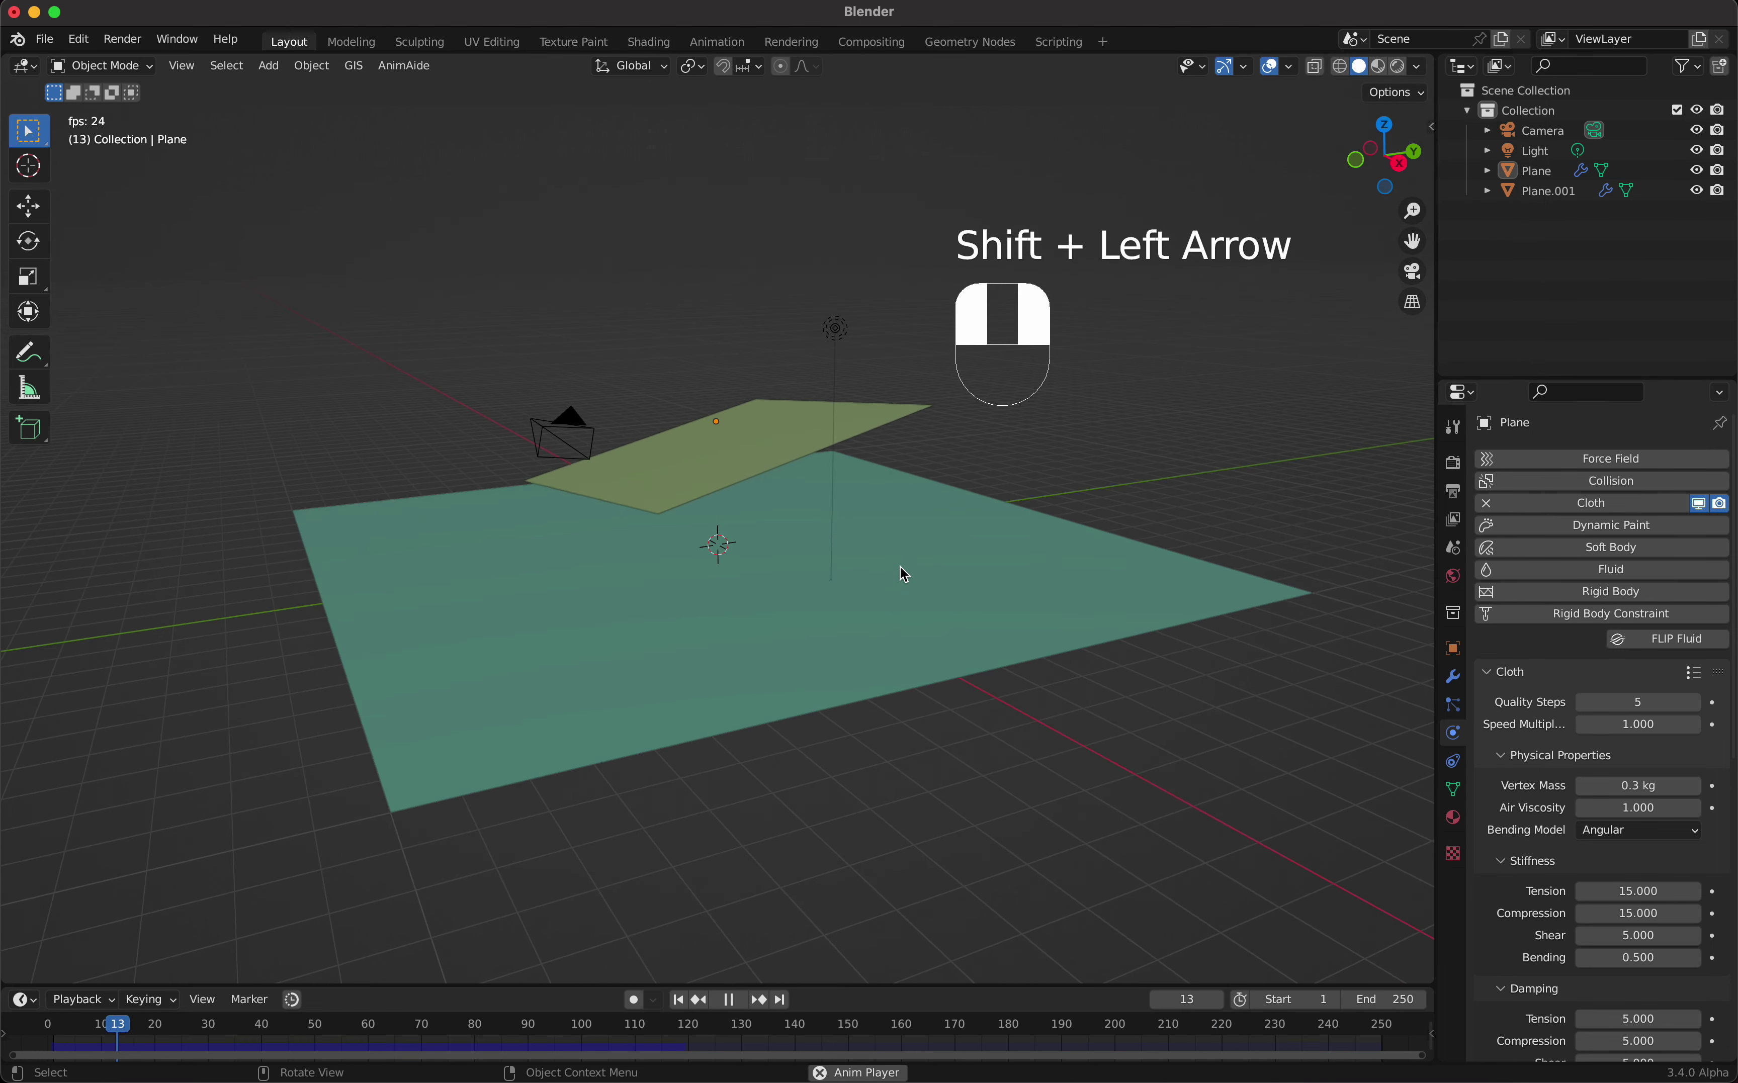
key(space)
key(shift+Left)
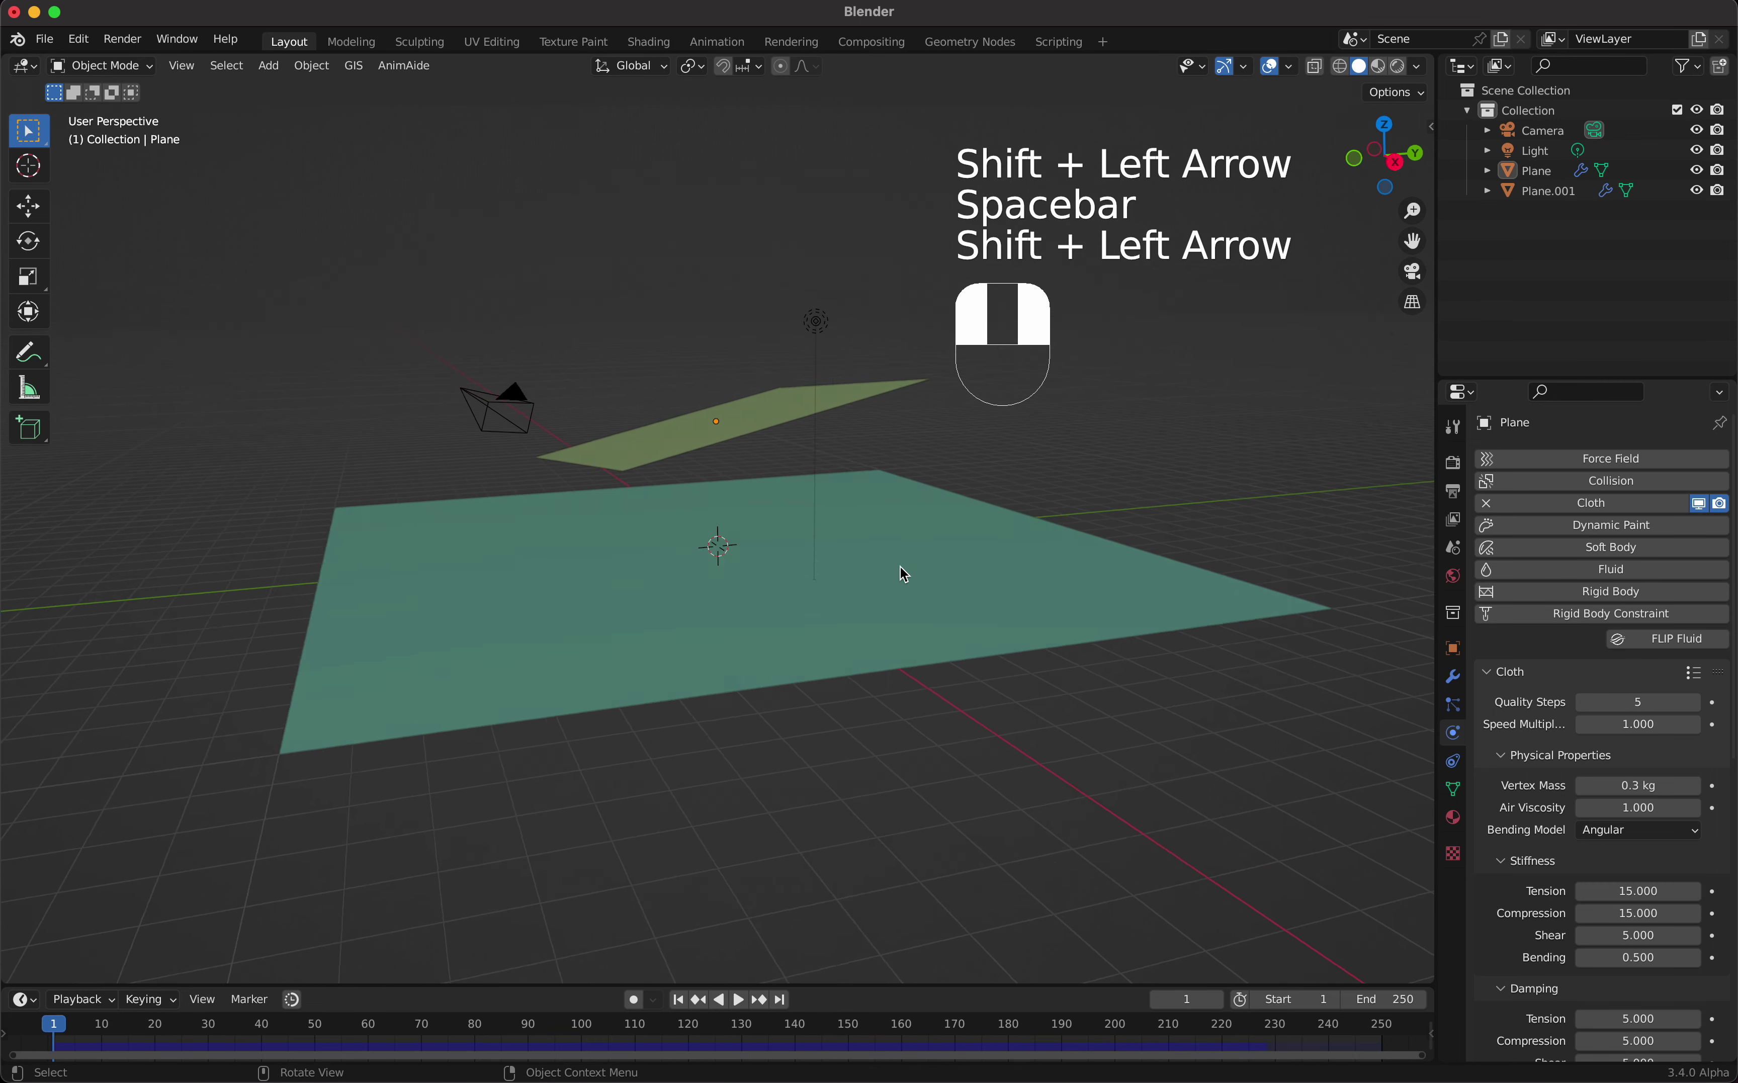
Step: Add a cylinder at the origin, rotated 90° about the Y axis, and open its mesh for editing
key(shift+a)
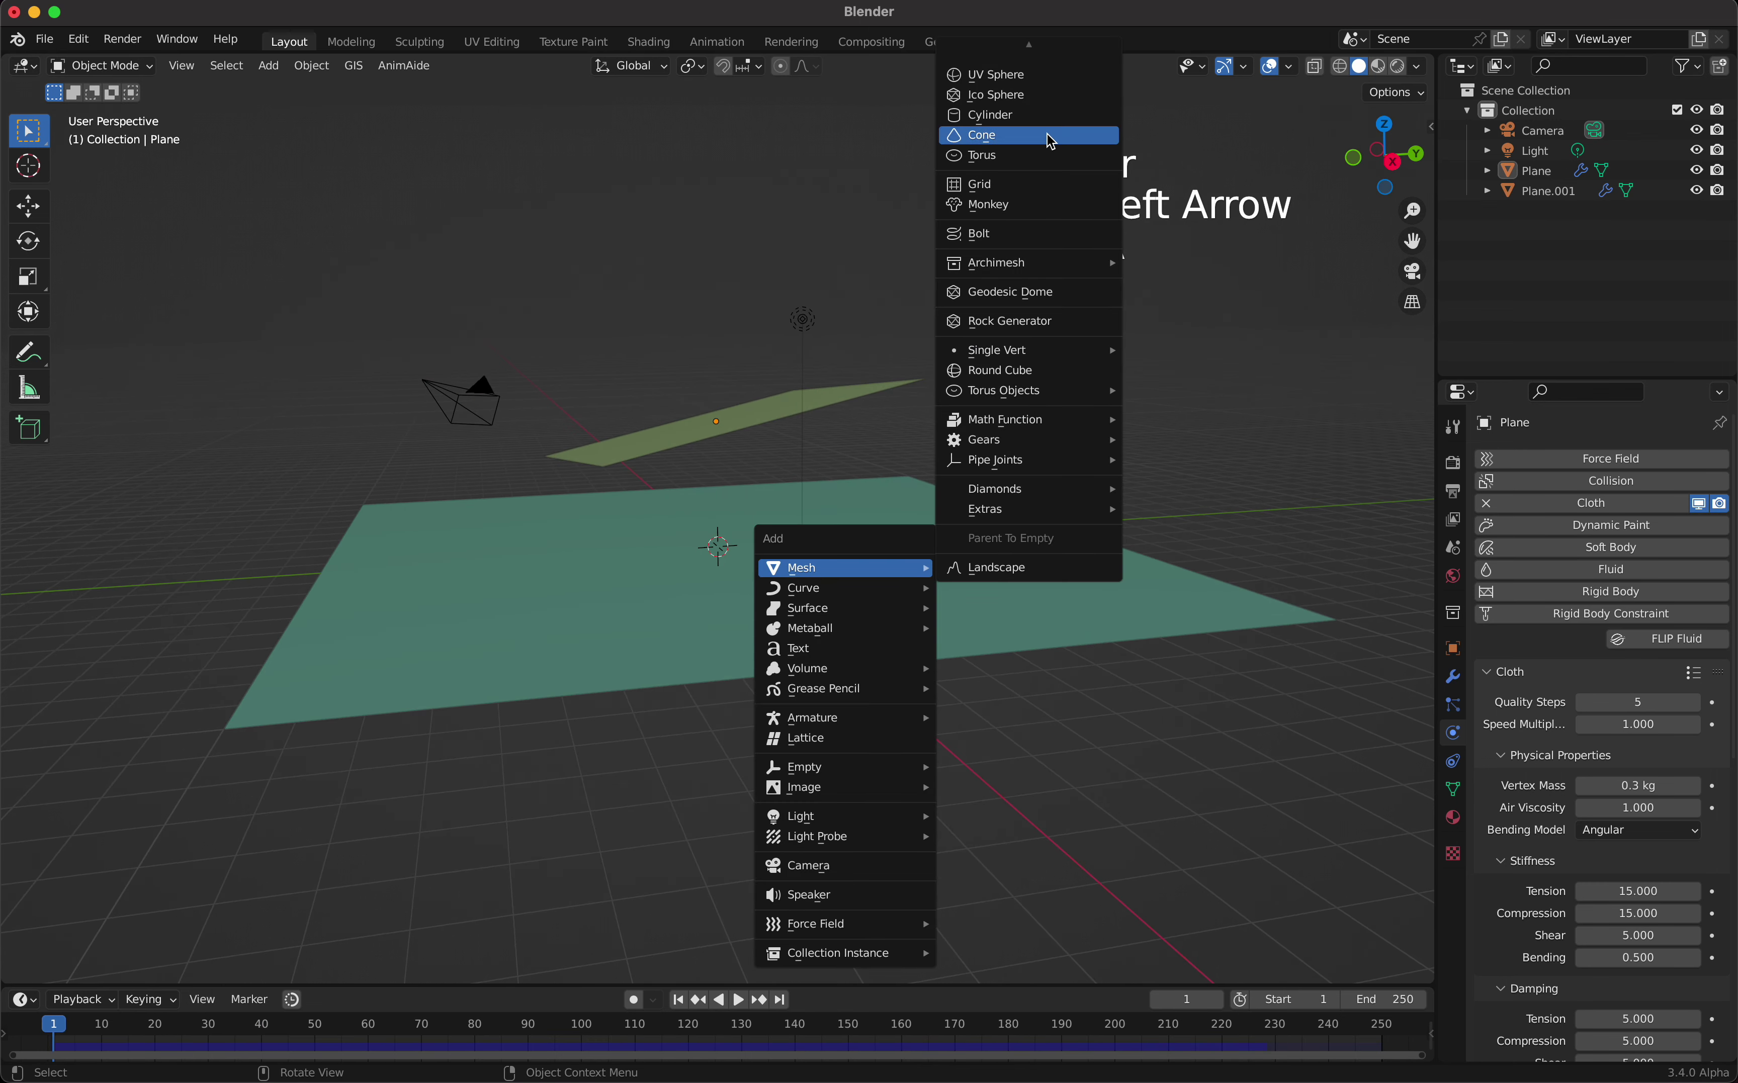
click(1046, 118)
middle_drag(842, 525, 836, 532)
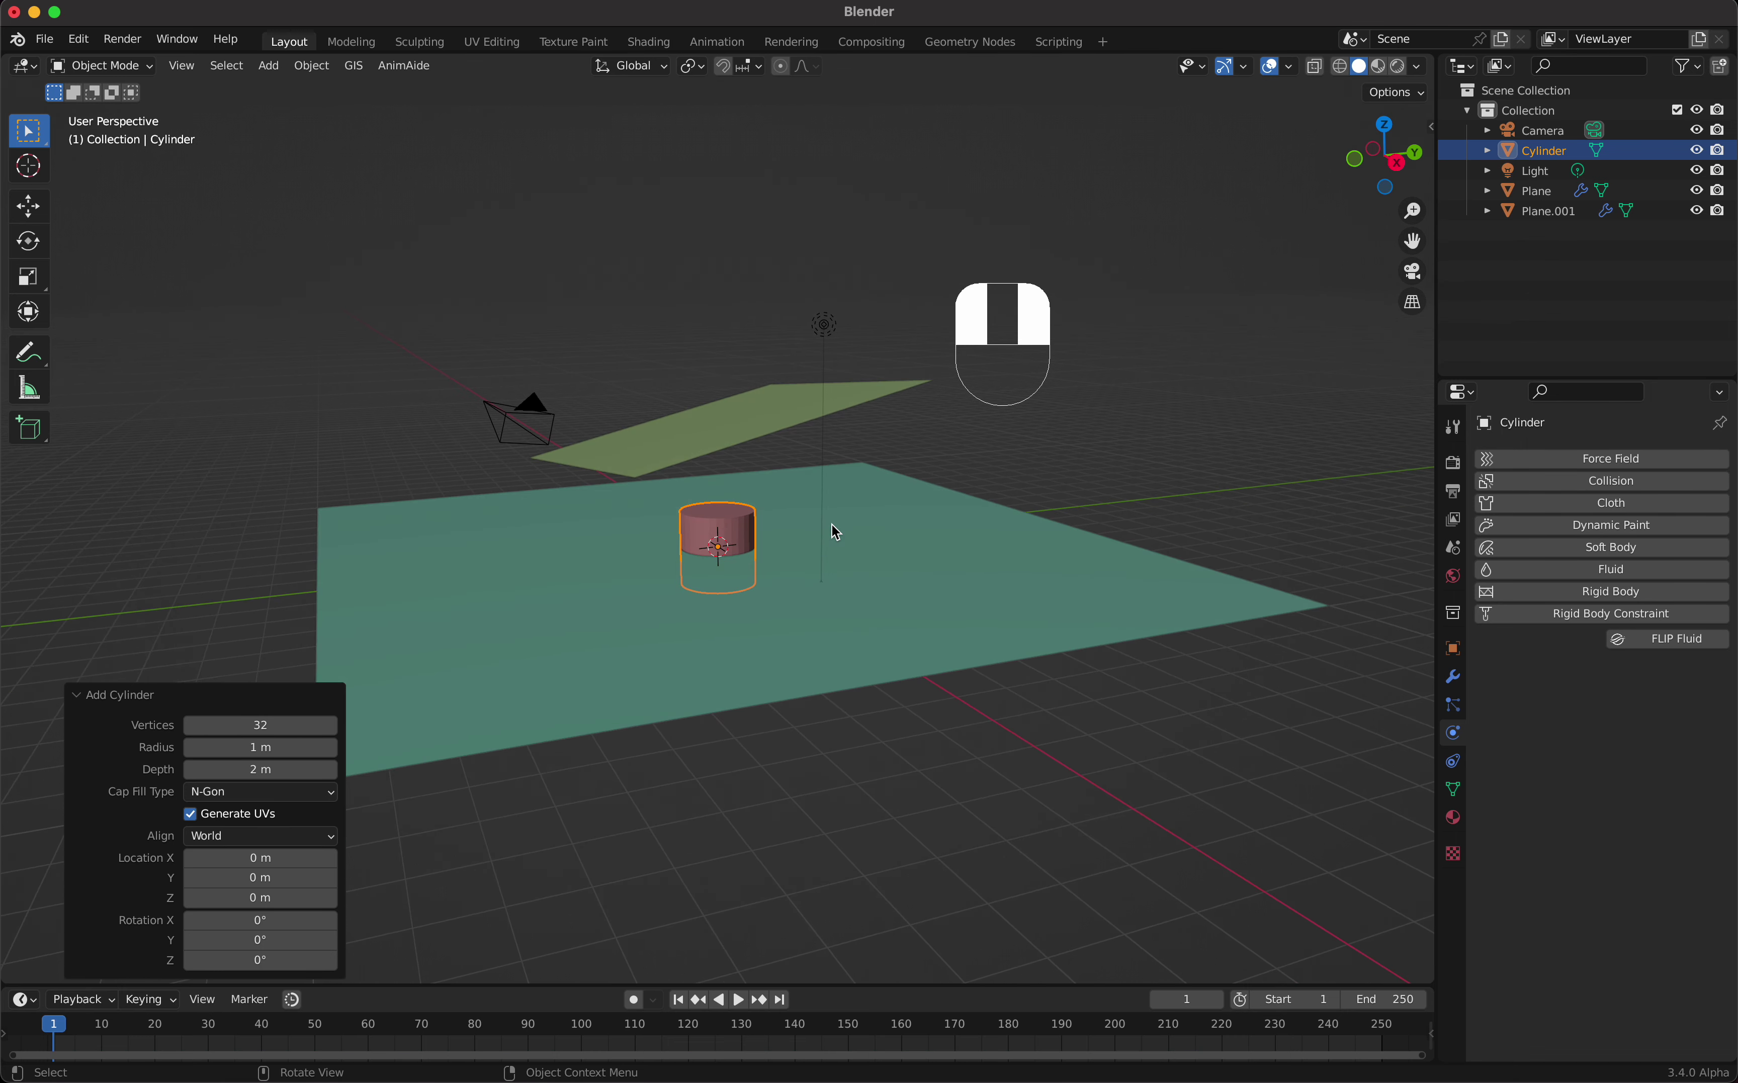
text(ry90)
key(Return)
key(Tab)
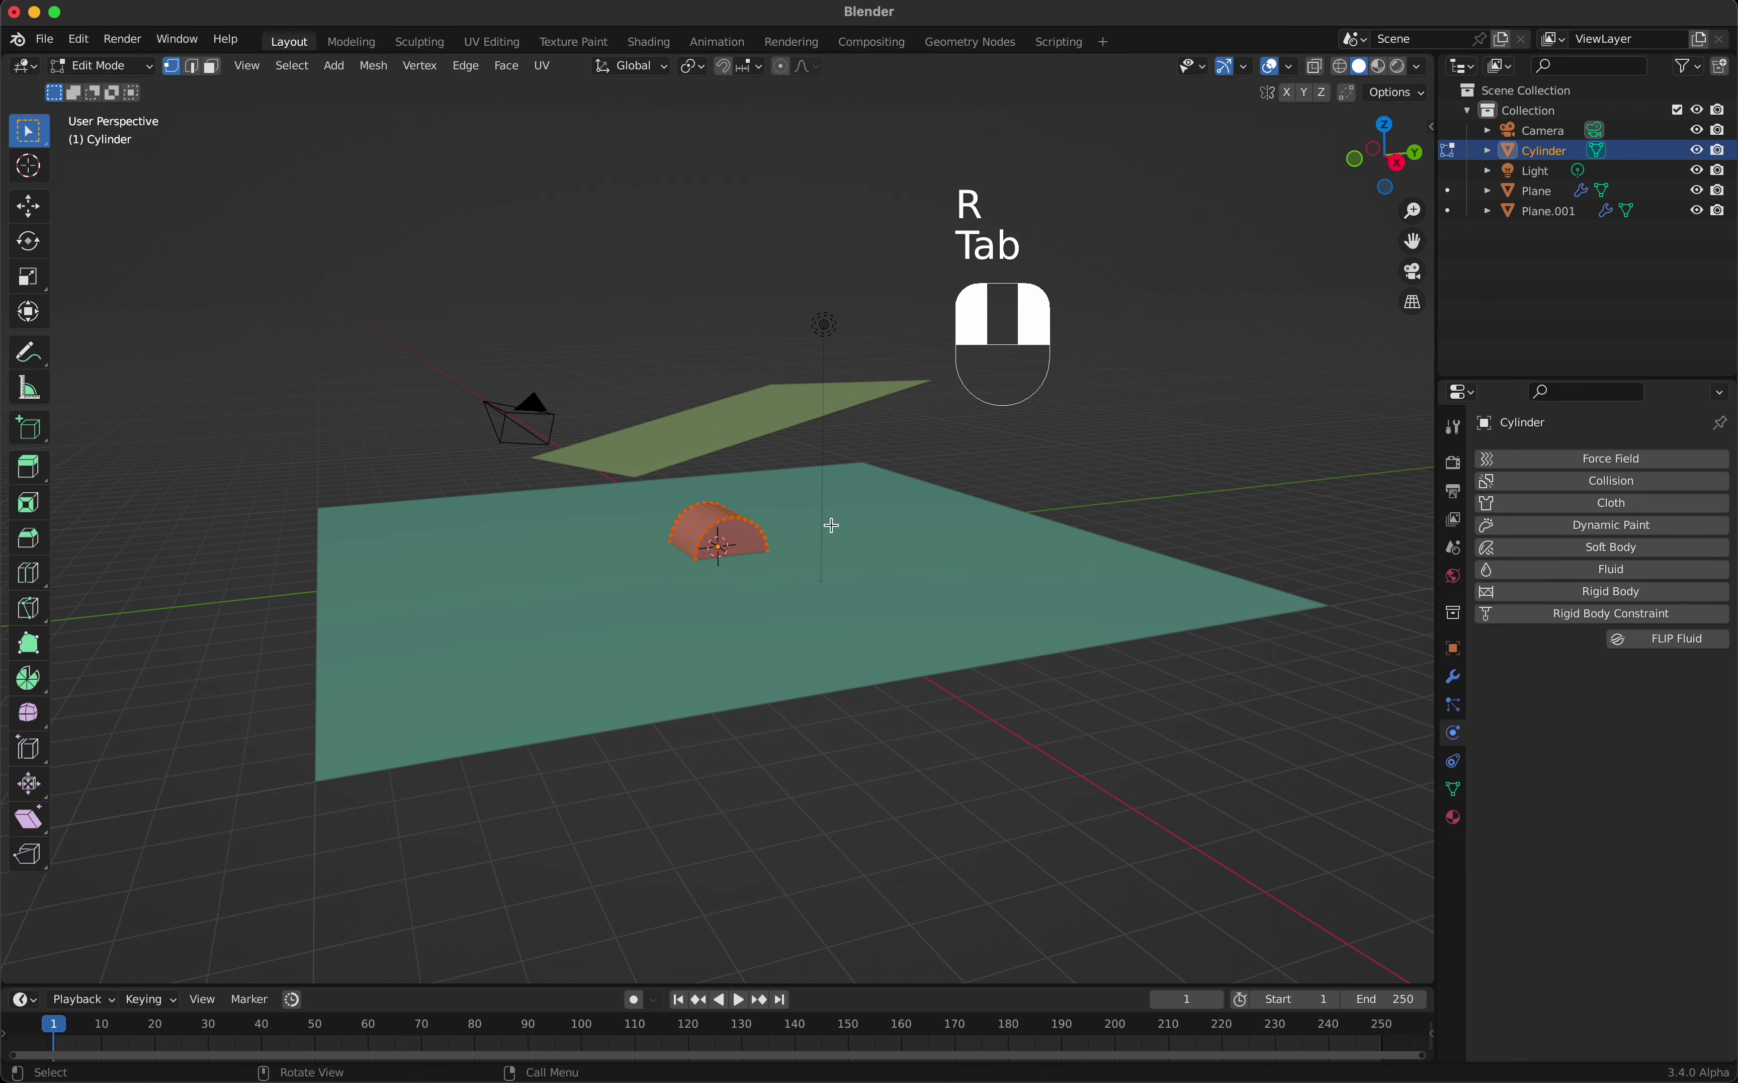
Step: Scale the cylinder's mesh to about 0.134 in Y and Z, stretch it along X into a long rod, and leave mesh editing
key(s)
key(shift+x)
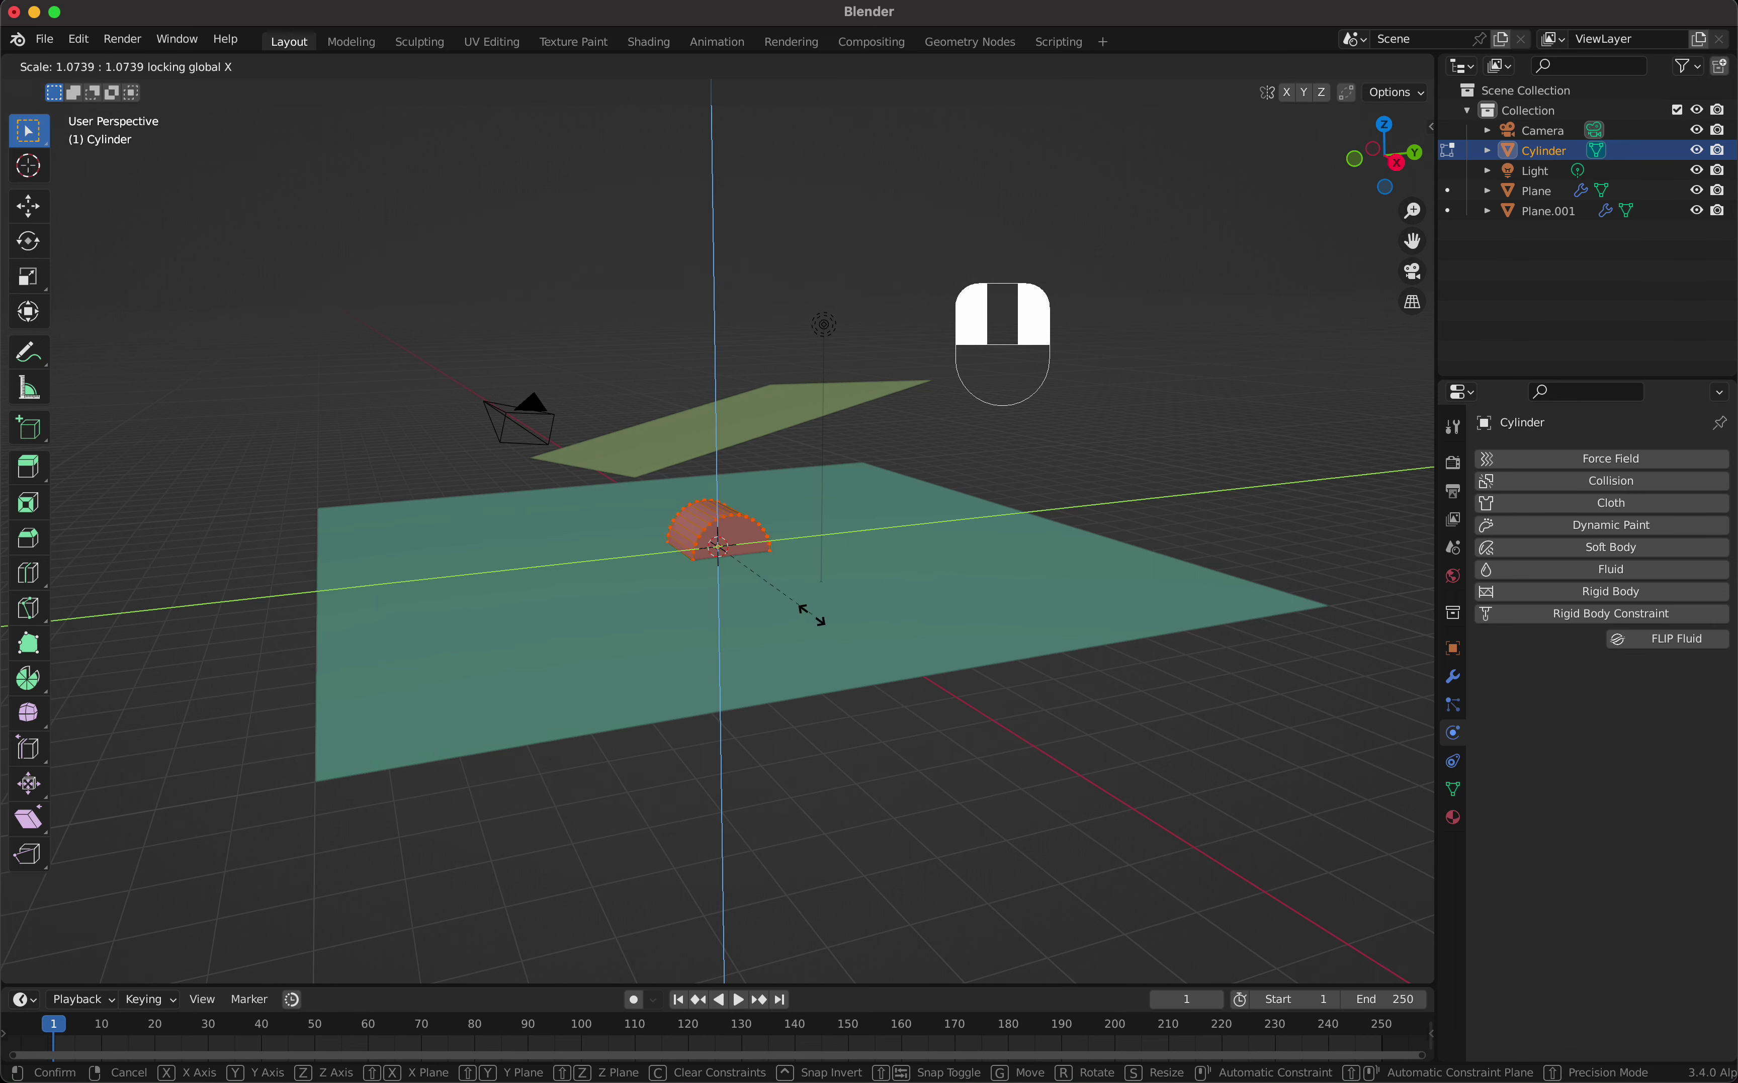
click(719, 548)
scroll(718, 549, down, 5)
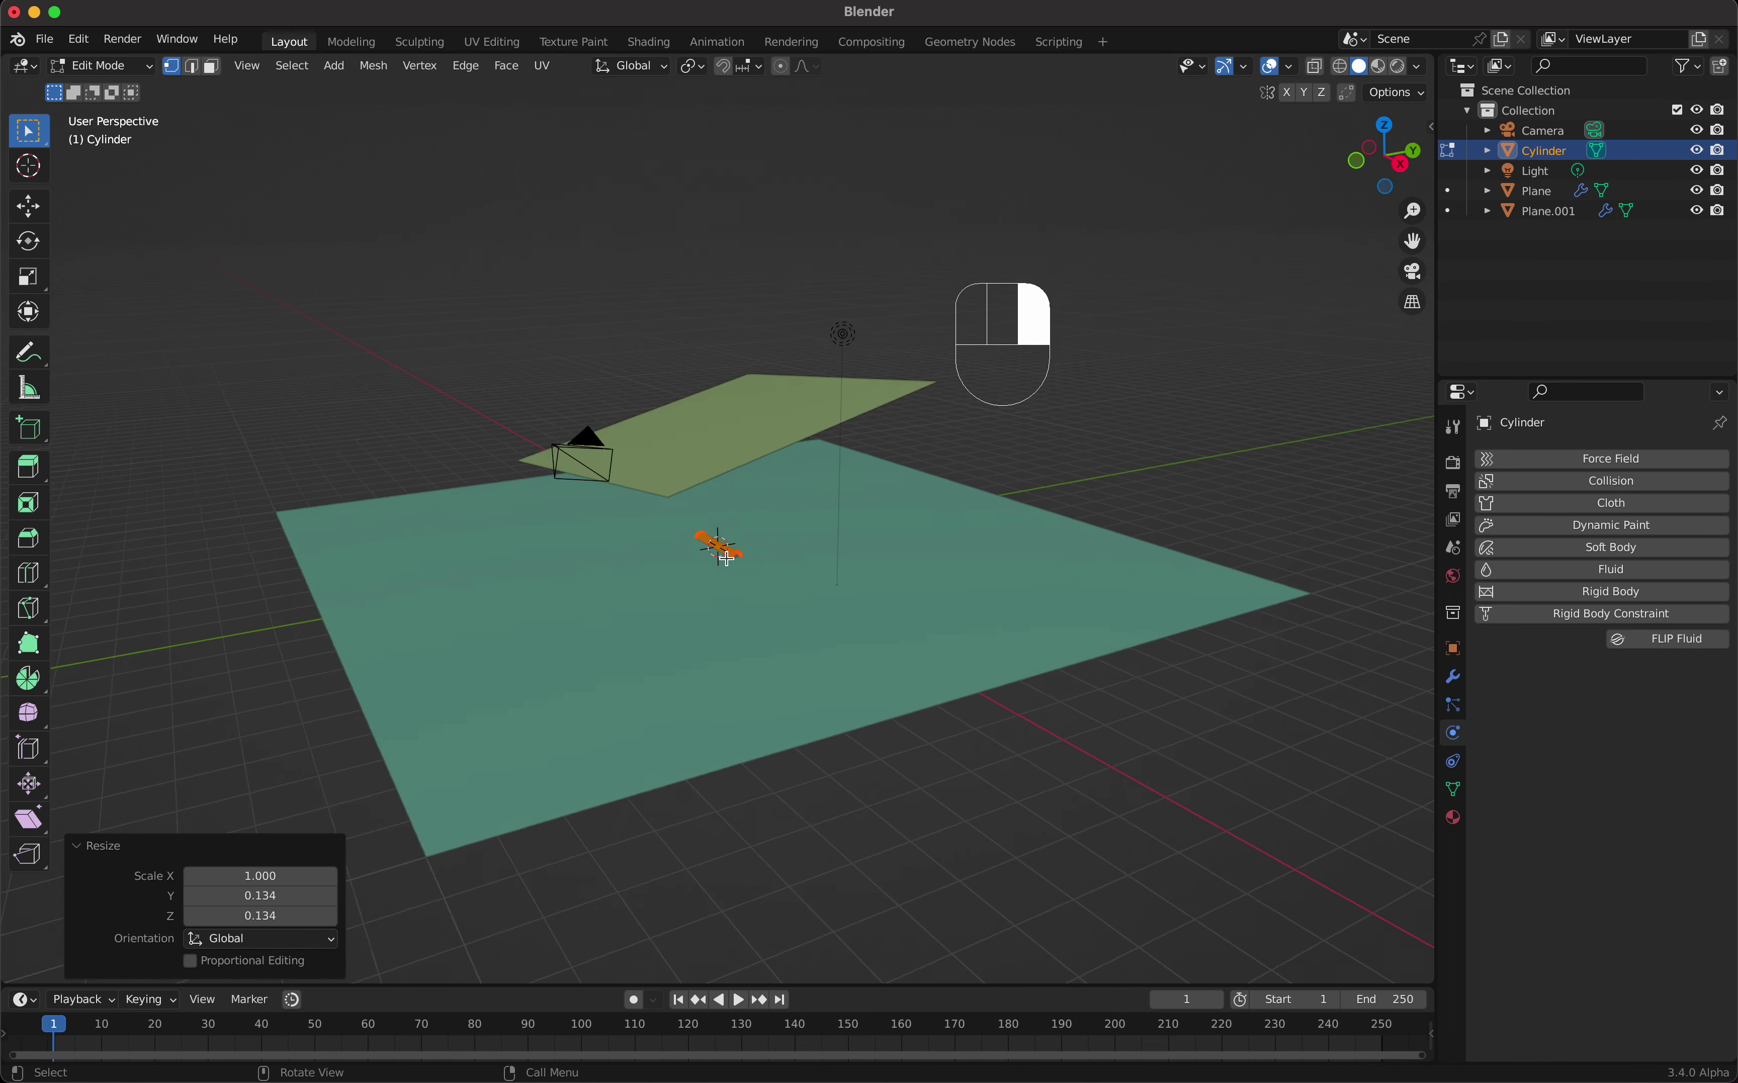
key(s)
key(x)
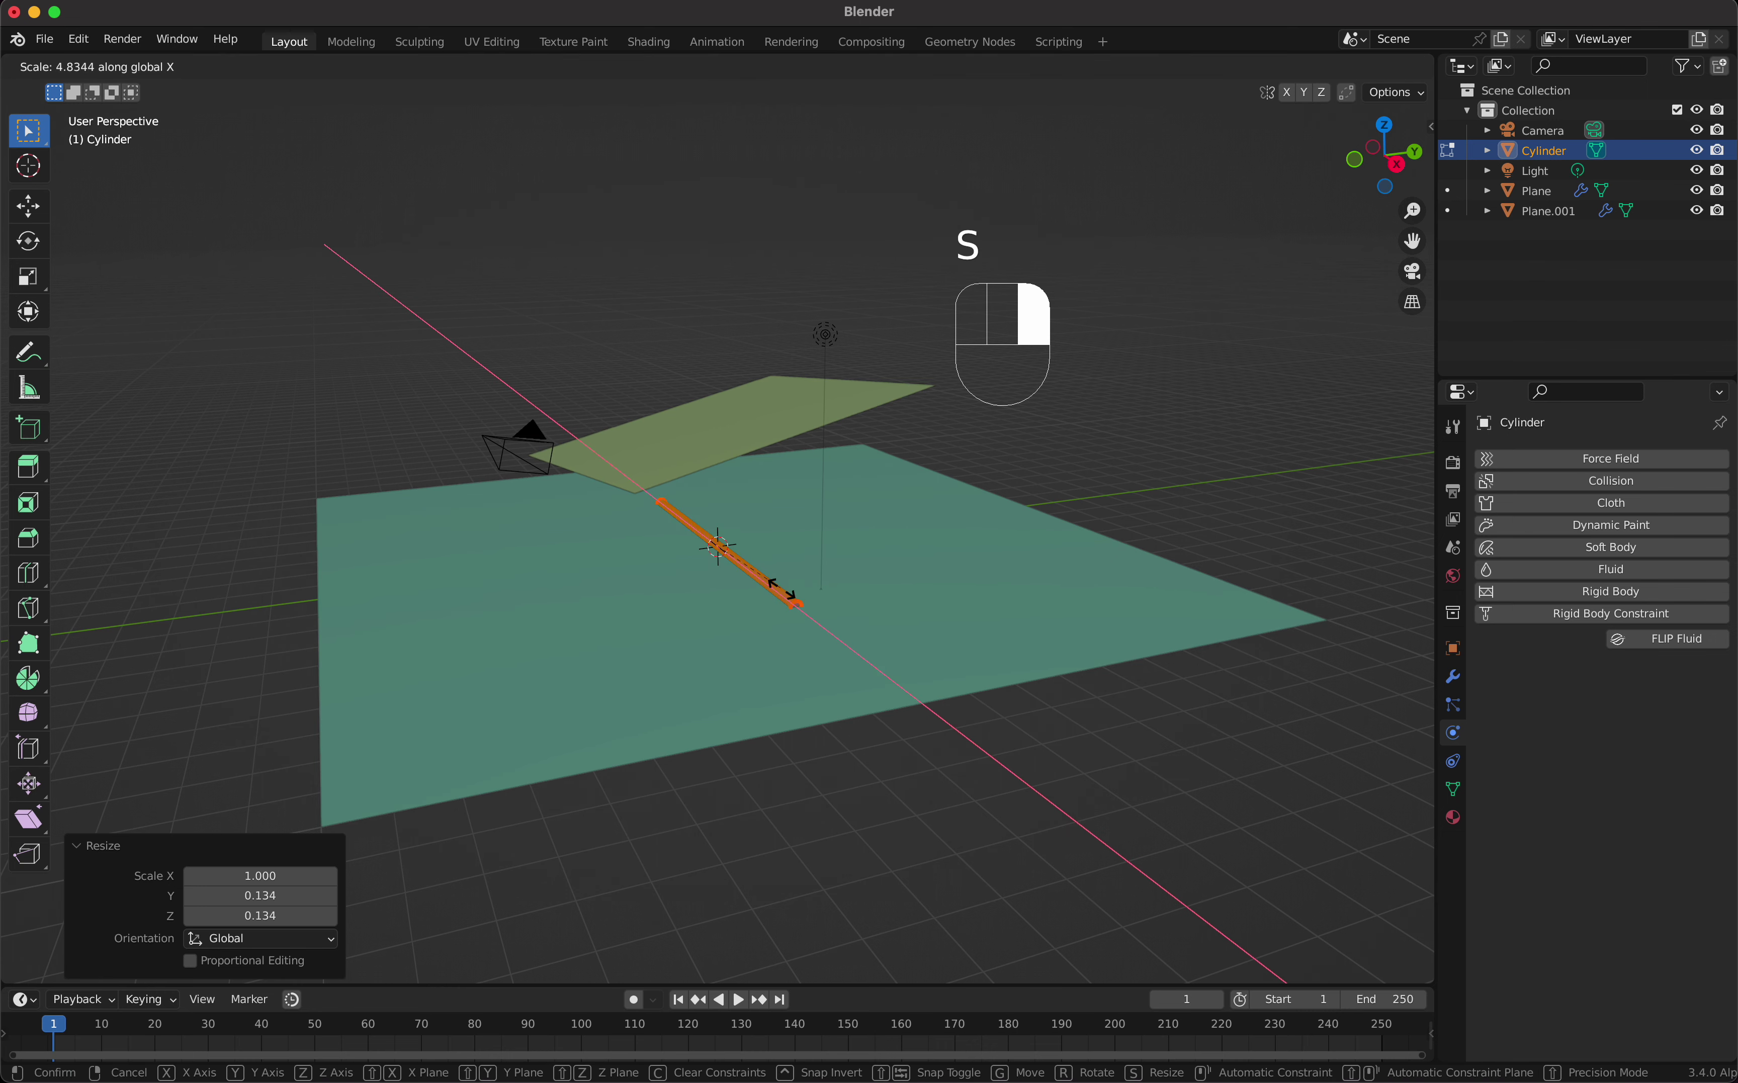
click(822, 613)
scroll(822, 612, right, 5)
key(Tab)
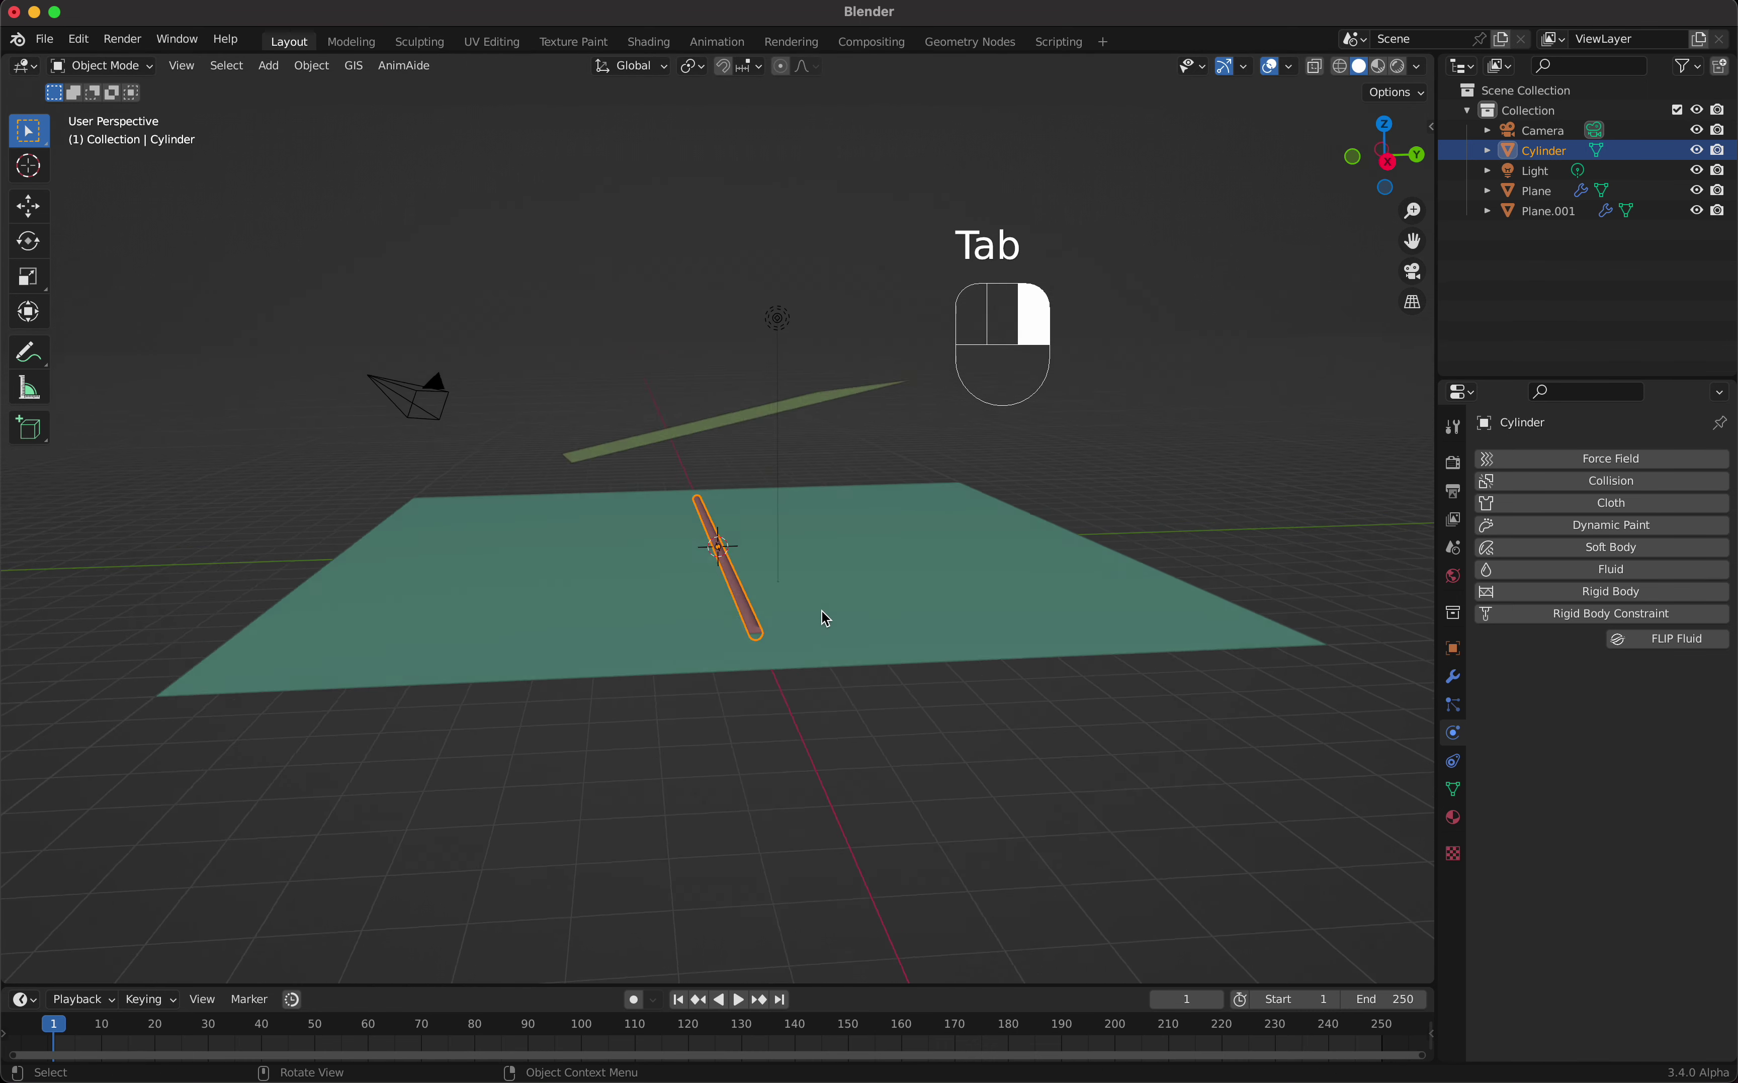
Step: Raise the cylinder about 2.12 m along Z and shift it about -2.56 m along Y, under the tilted plane's lower end
key(g)
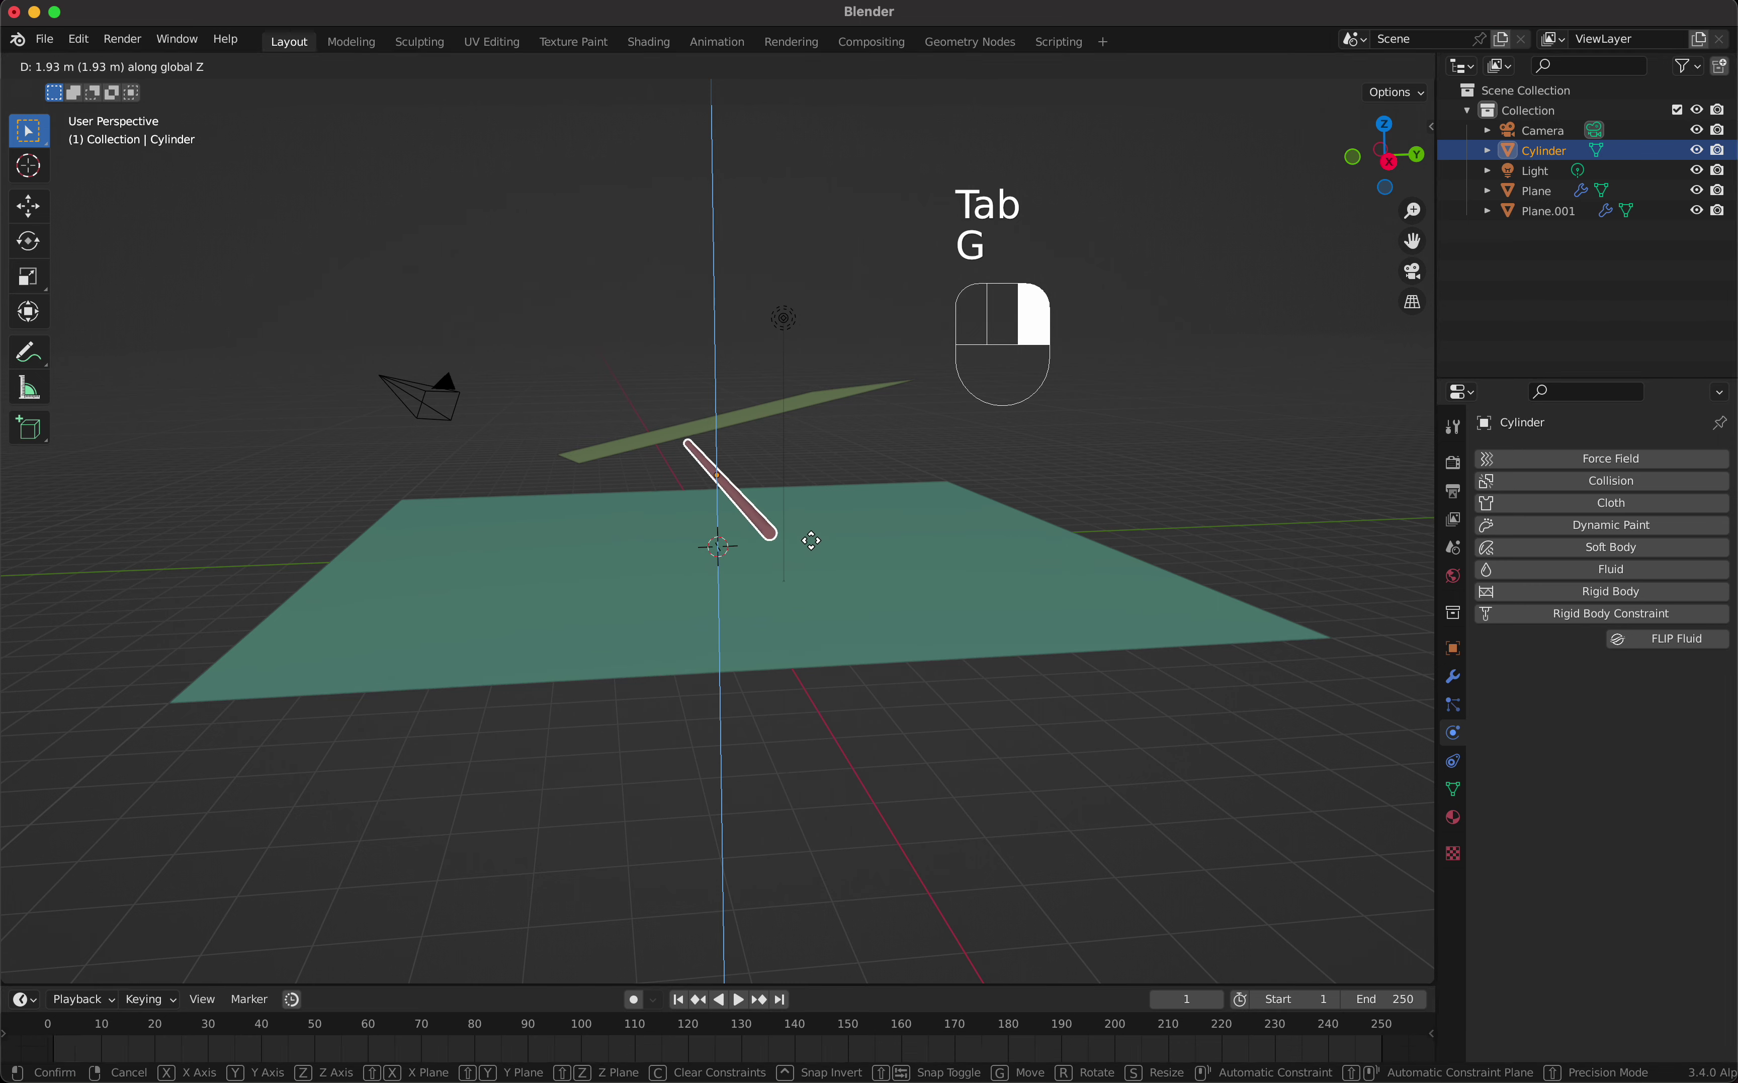
click(815, 540)
scroll(813, 540, right, 3)
scroll(814, 540, right, 2)
key(g)
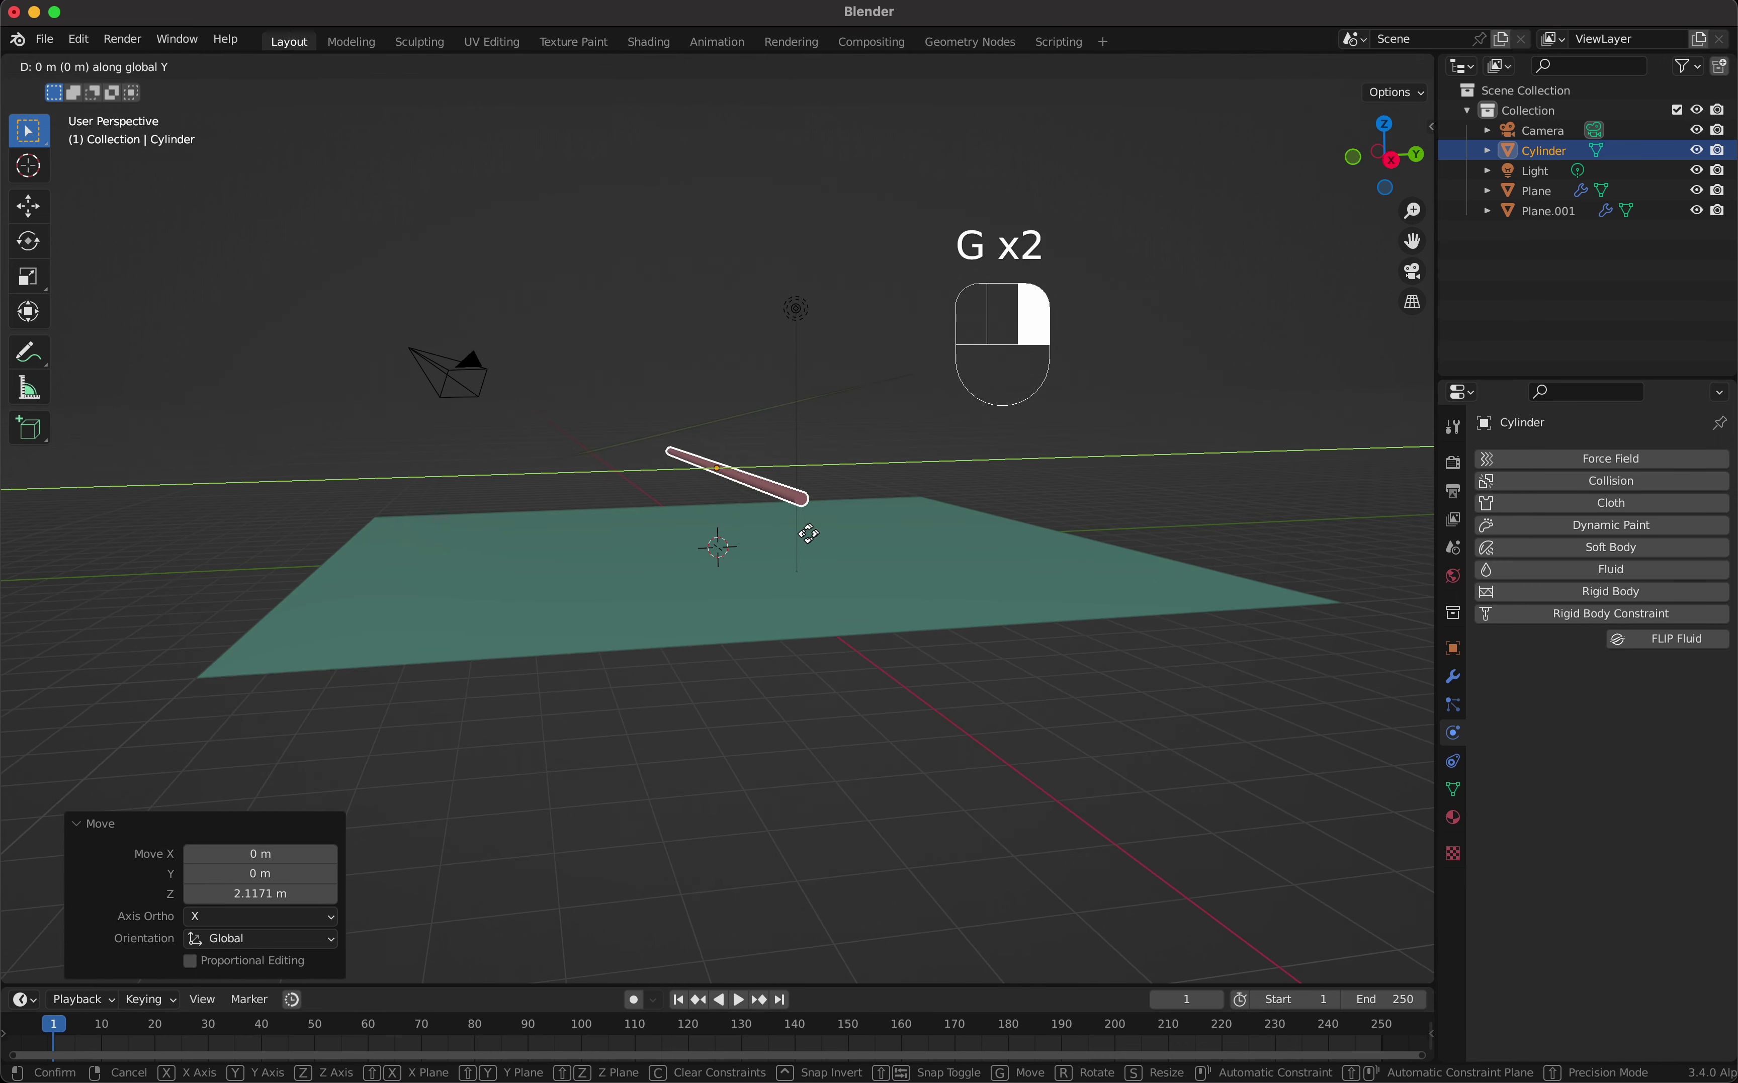
click(717, 566)
scroll(717, 566, right, 4)
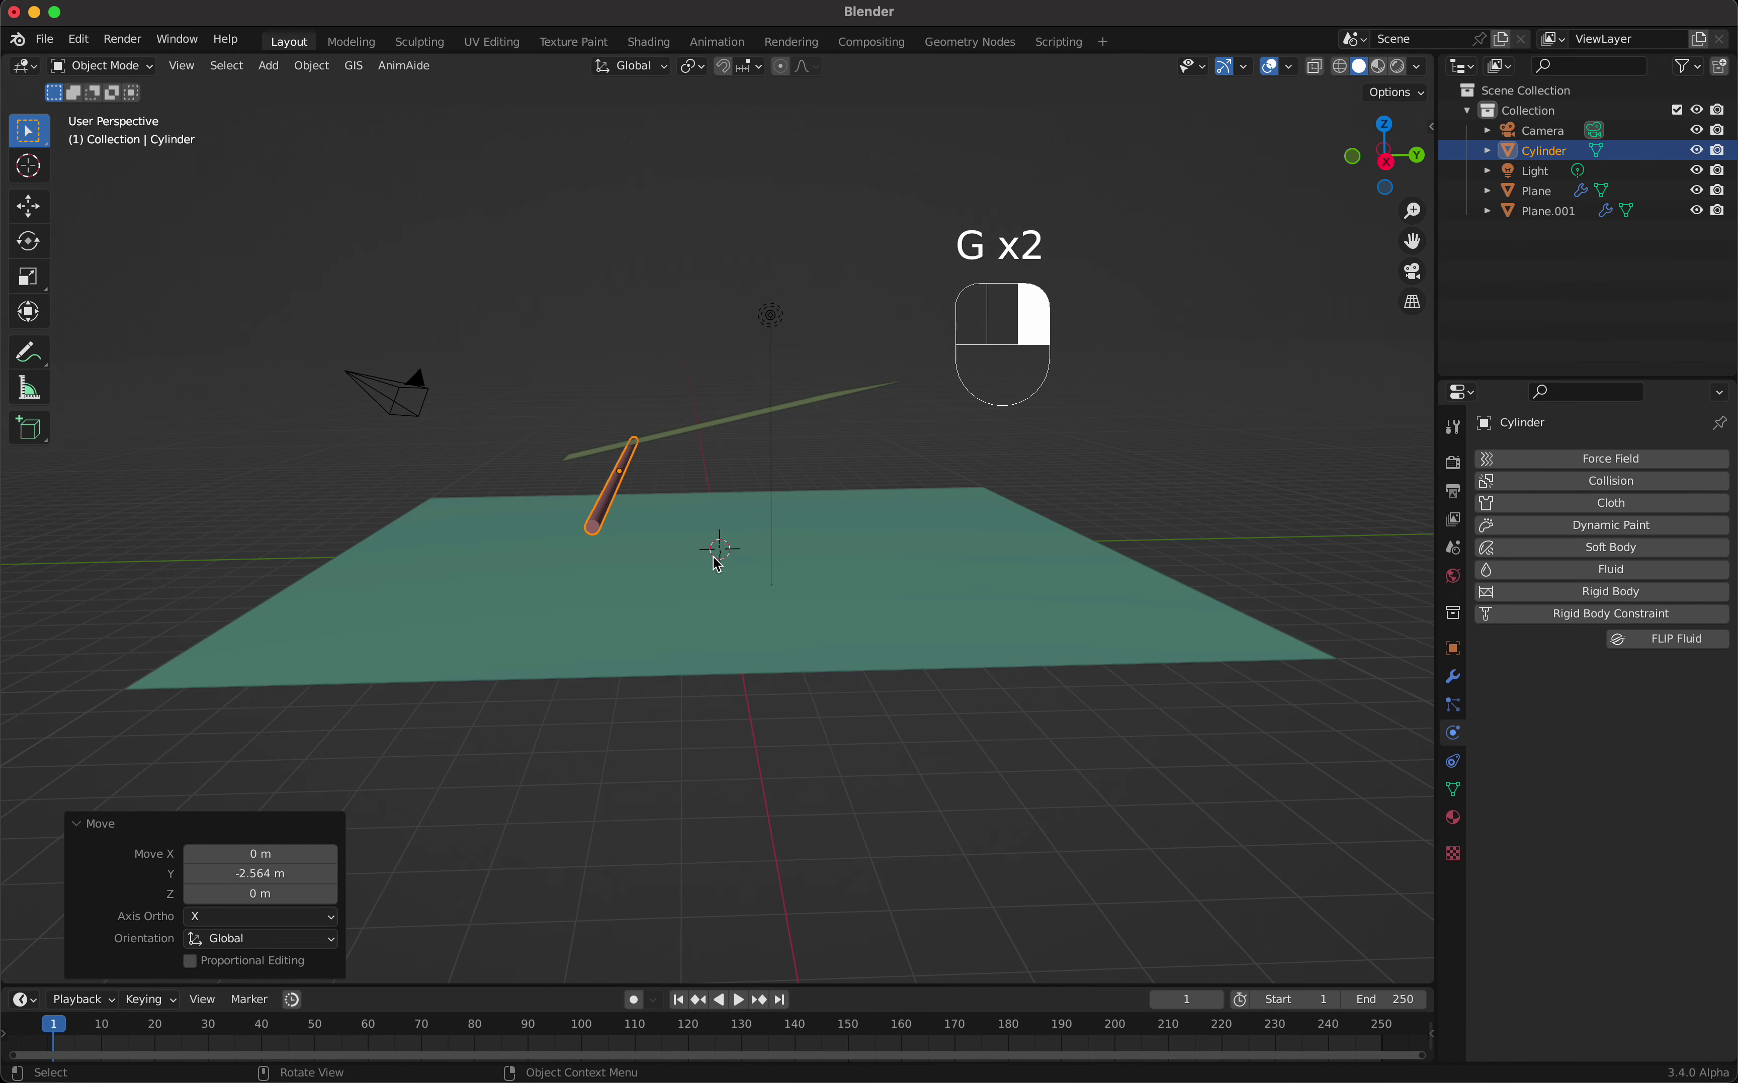
Step: Add Collision physics to the cylinder and play the cloth falling over it, returning the timeline to frame 1
click(1586, 487)
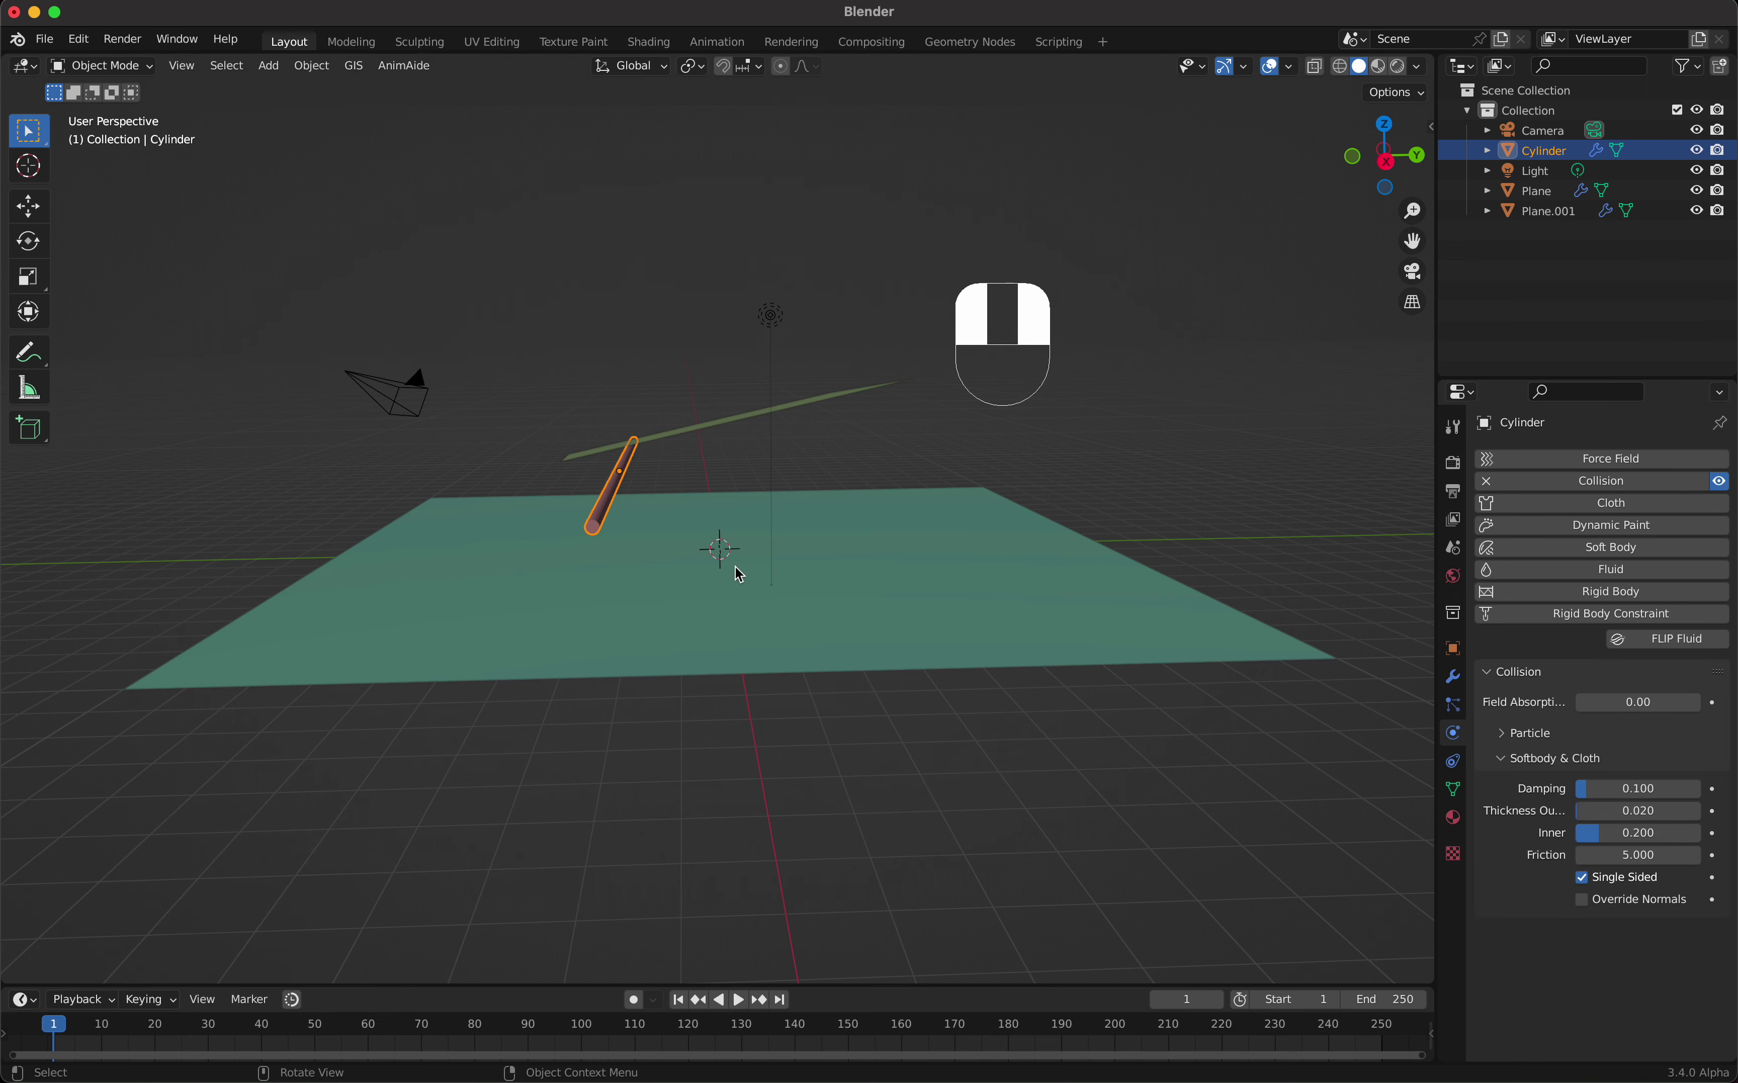
scroll(739, 573, right, 3)
key(space)
scroll(739, 574, down, 3)
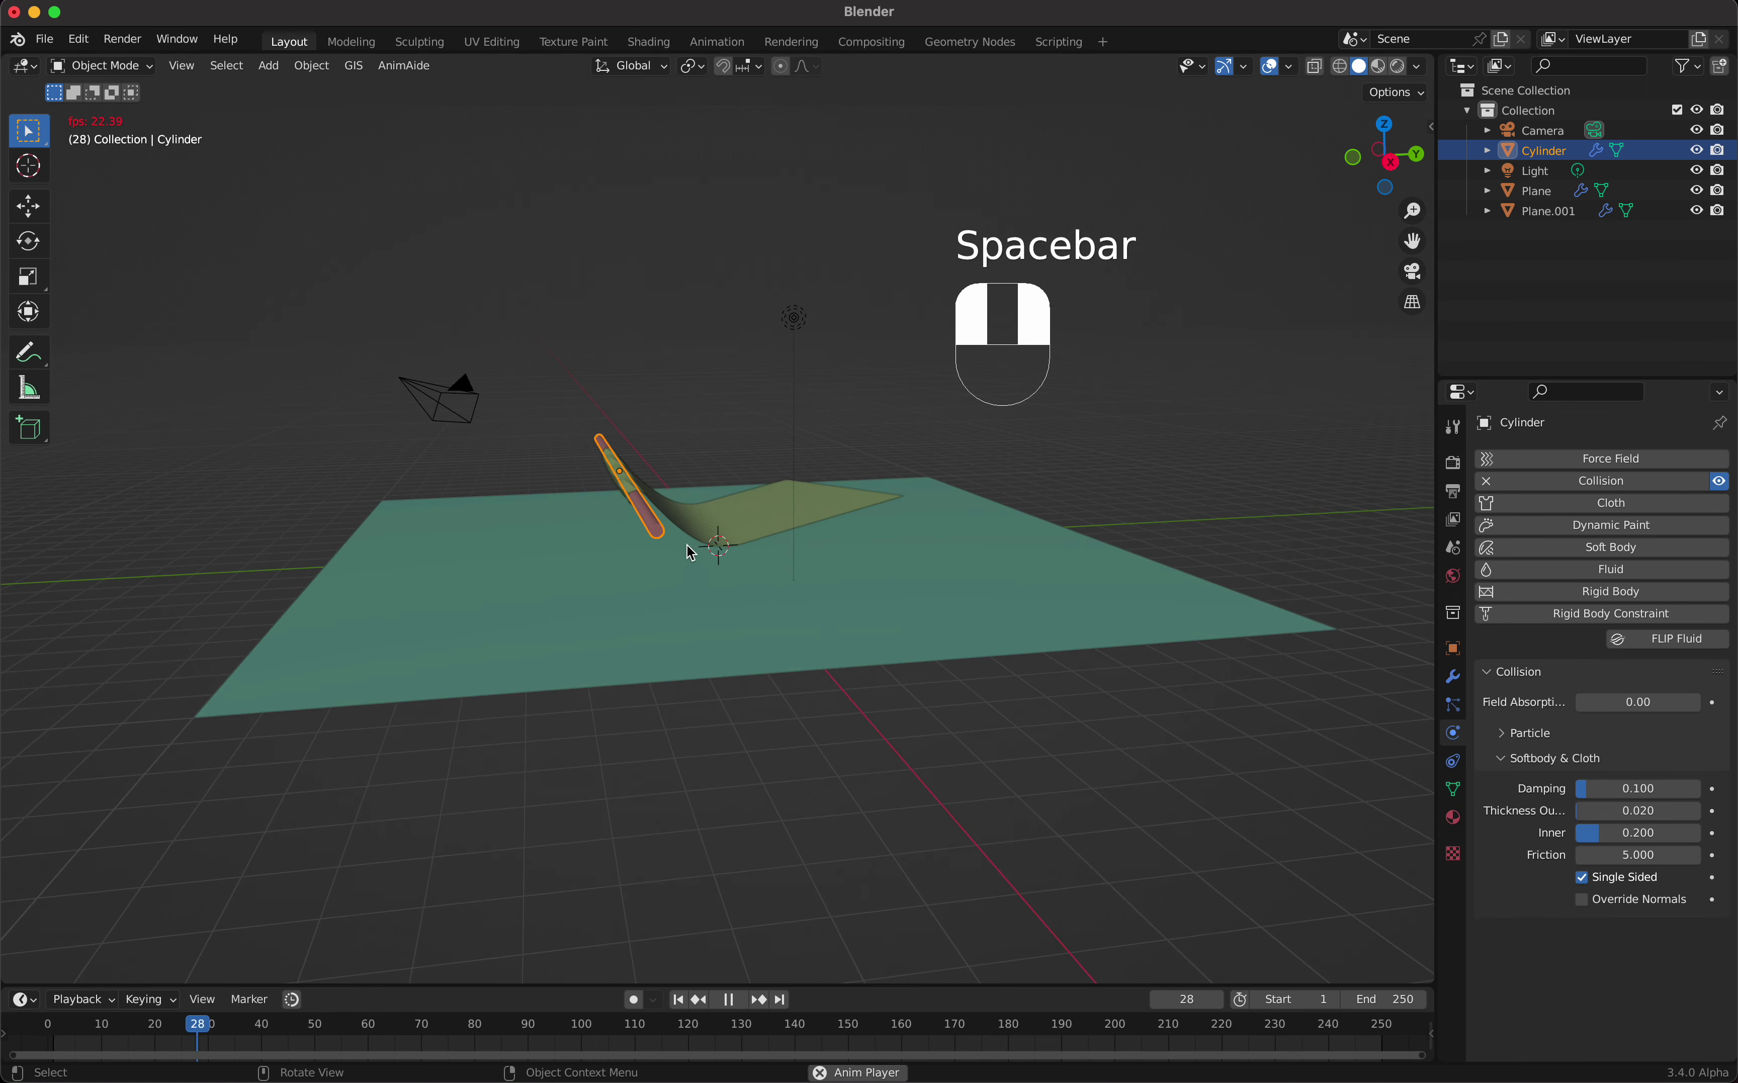
scroll(653, 550, left, 3)
scroll(653, 551, right, 4)
scroll(653, 550, down, 3)
scroll(654, 557, up, 3)
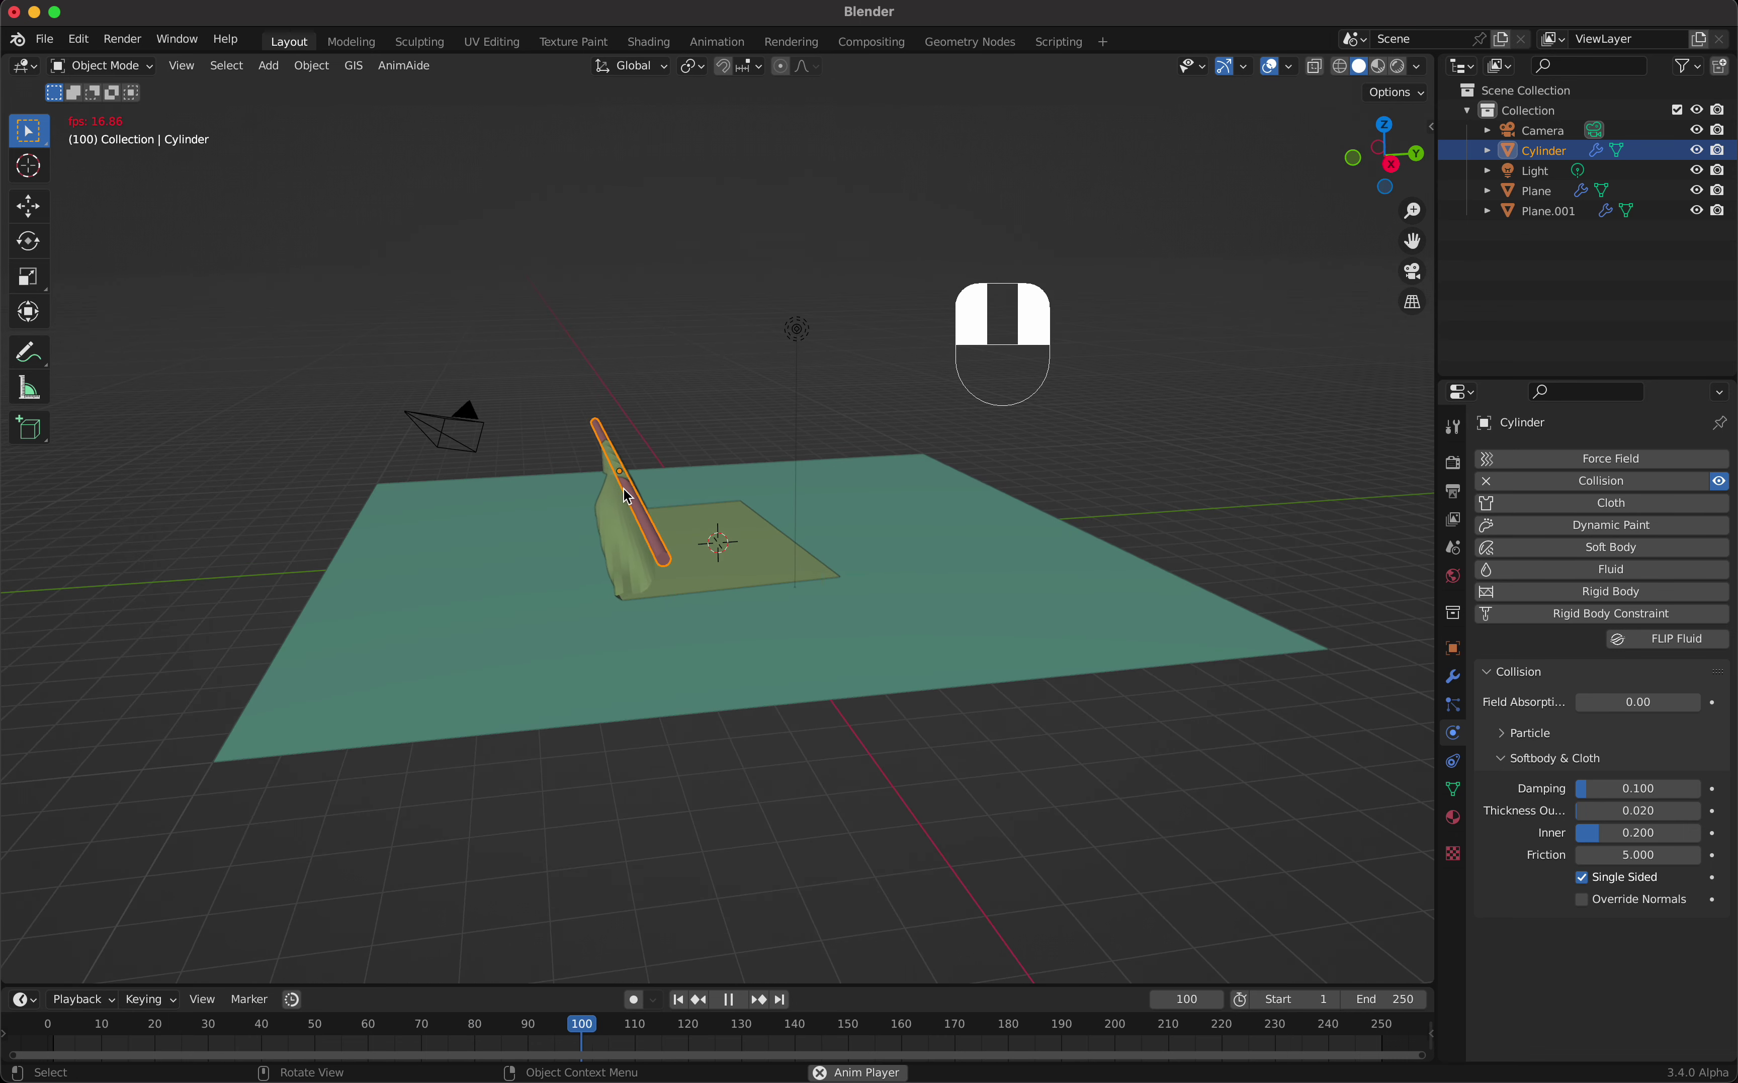
key(space)
key(shift+Left)
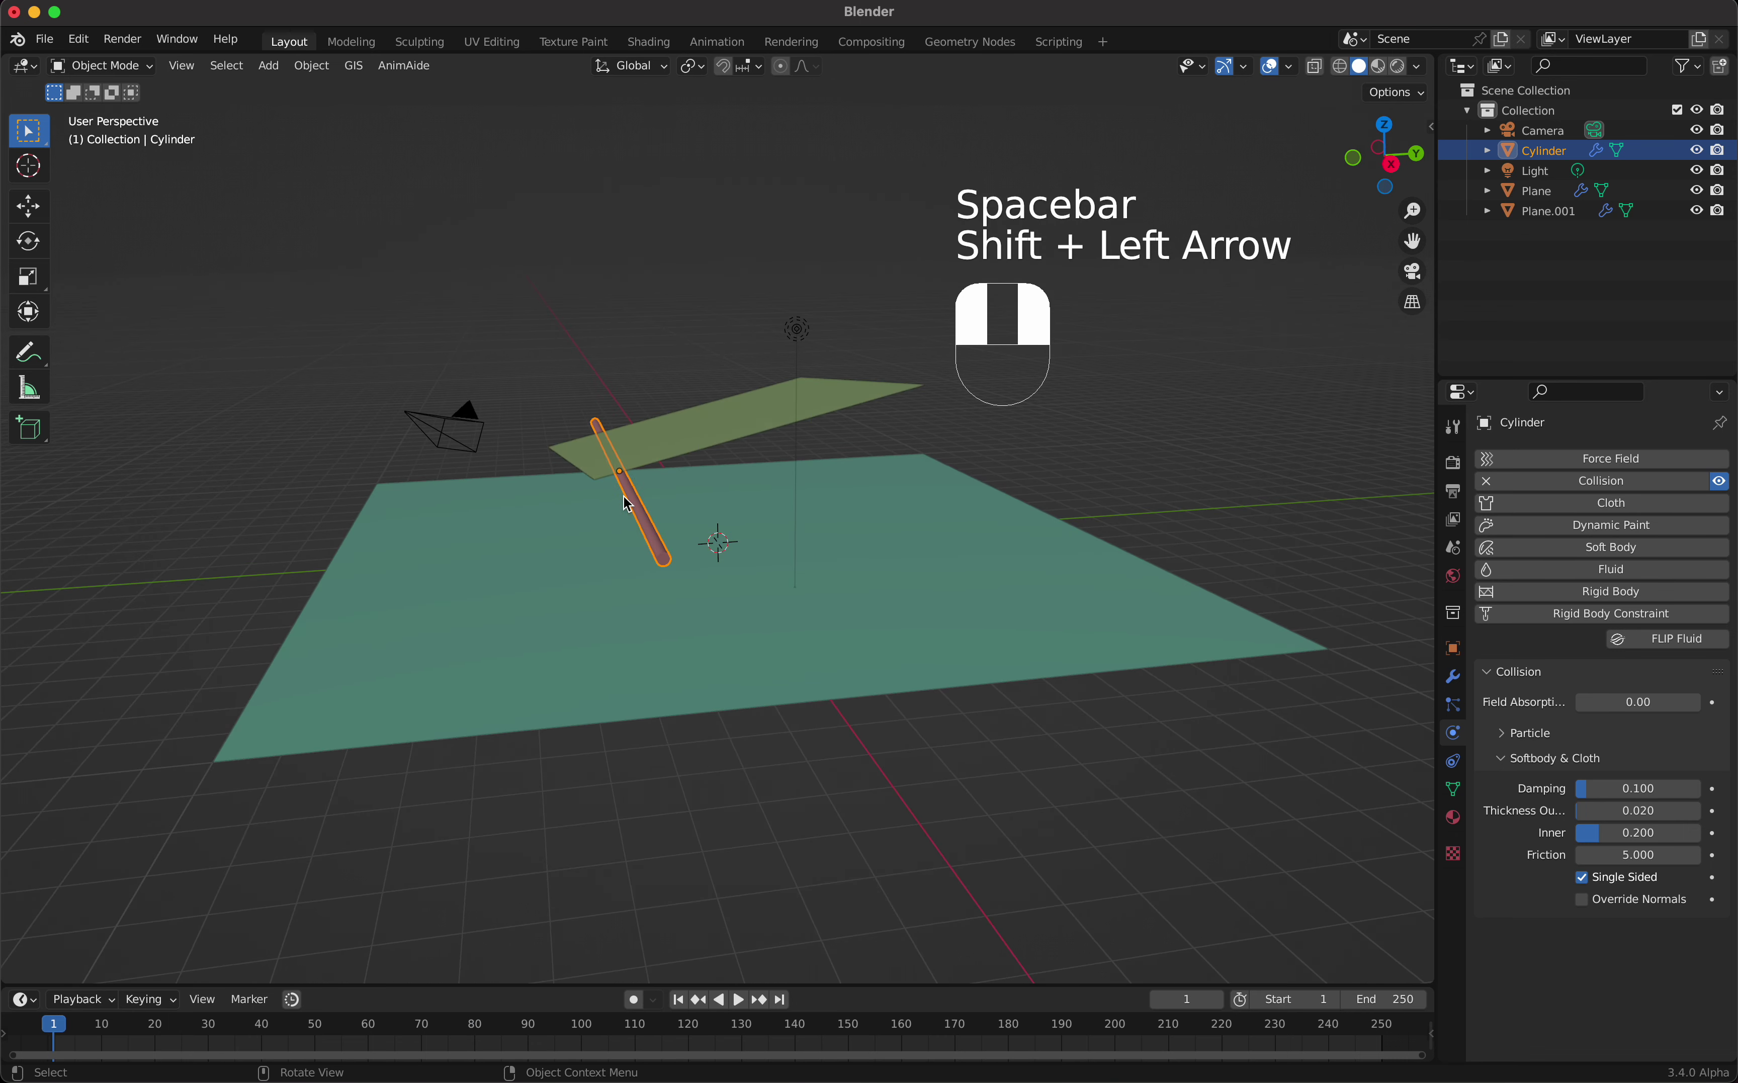
Step: Apply Shade Smooth to the cloth plane and replay the simulation from frame 1, stopping at frame 25
click(746, 414)
right_click(745, 414)
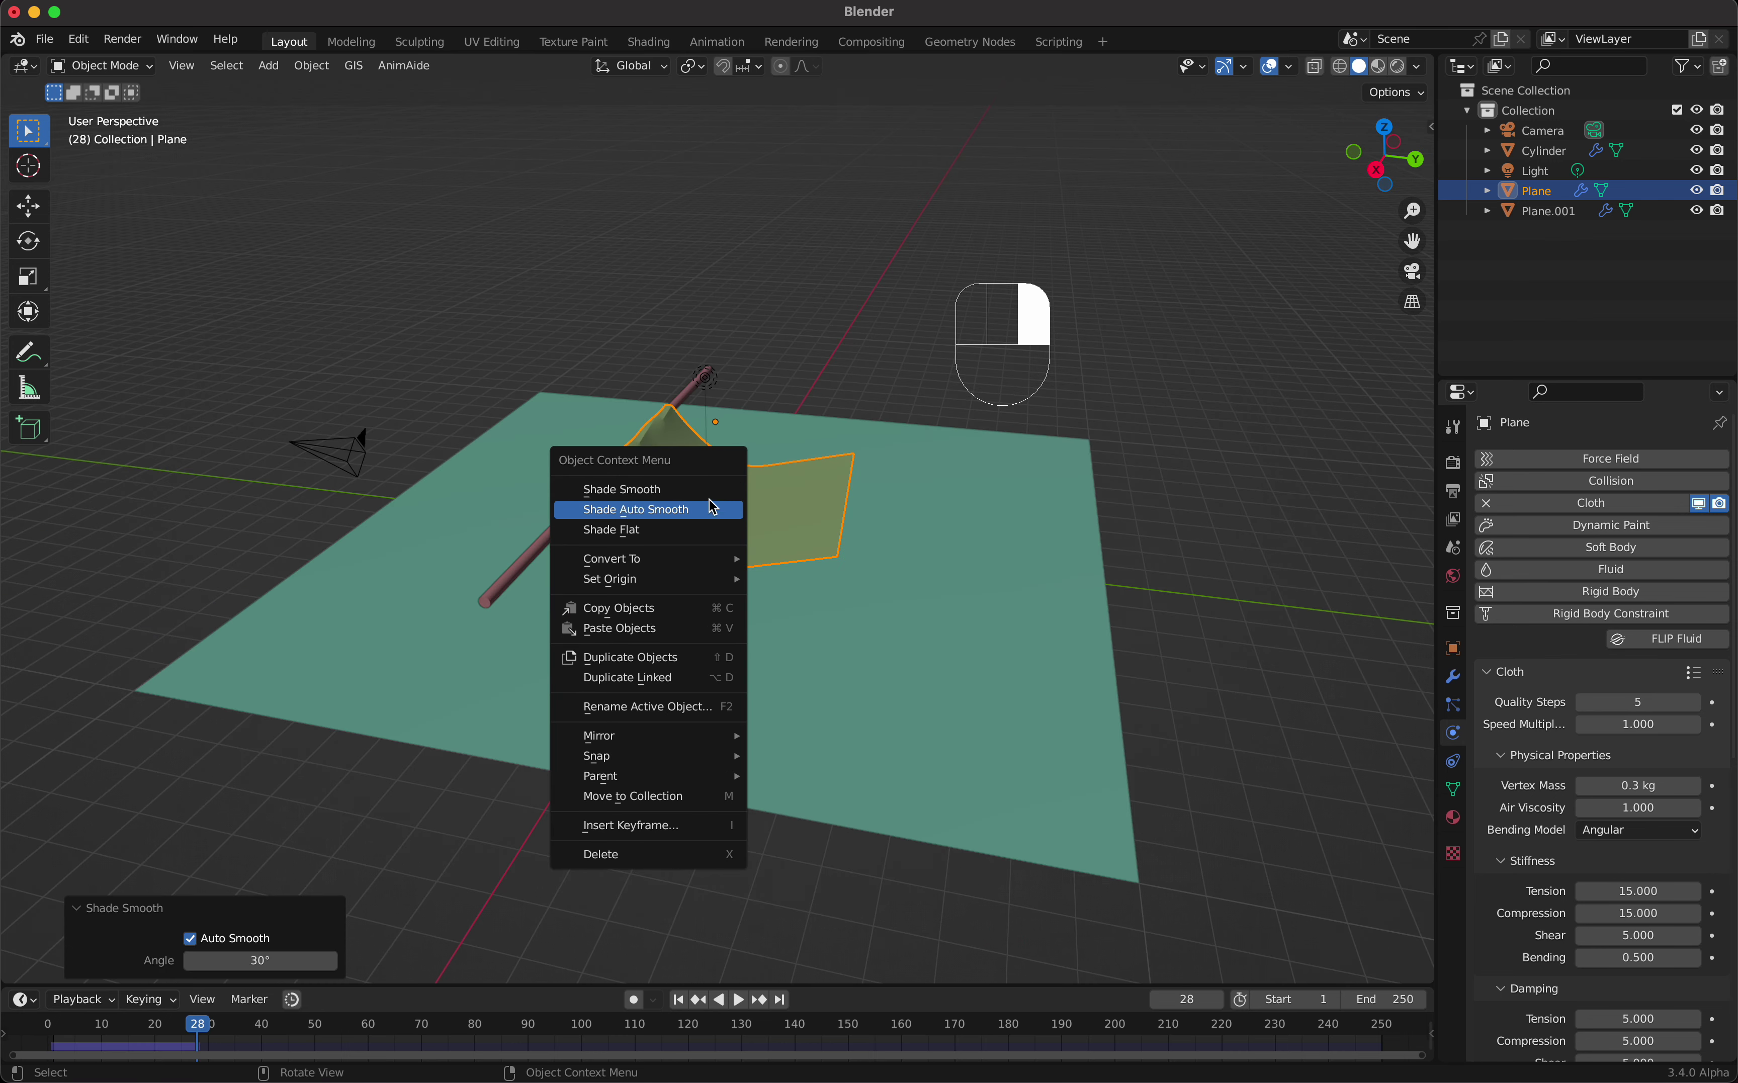
click(708, 491)
scroll(708, 491, down, 5)
key(shift+Left)
key(space)
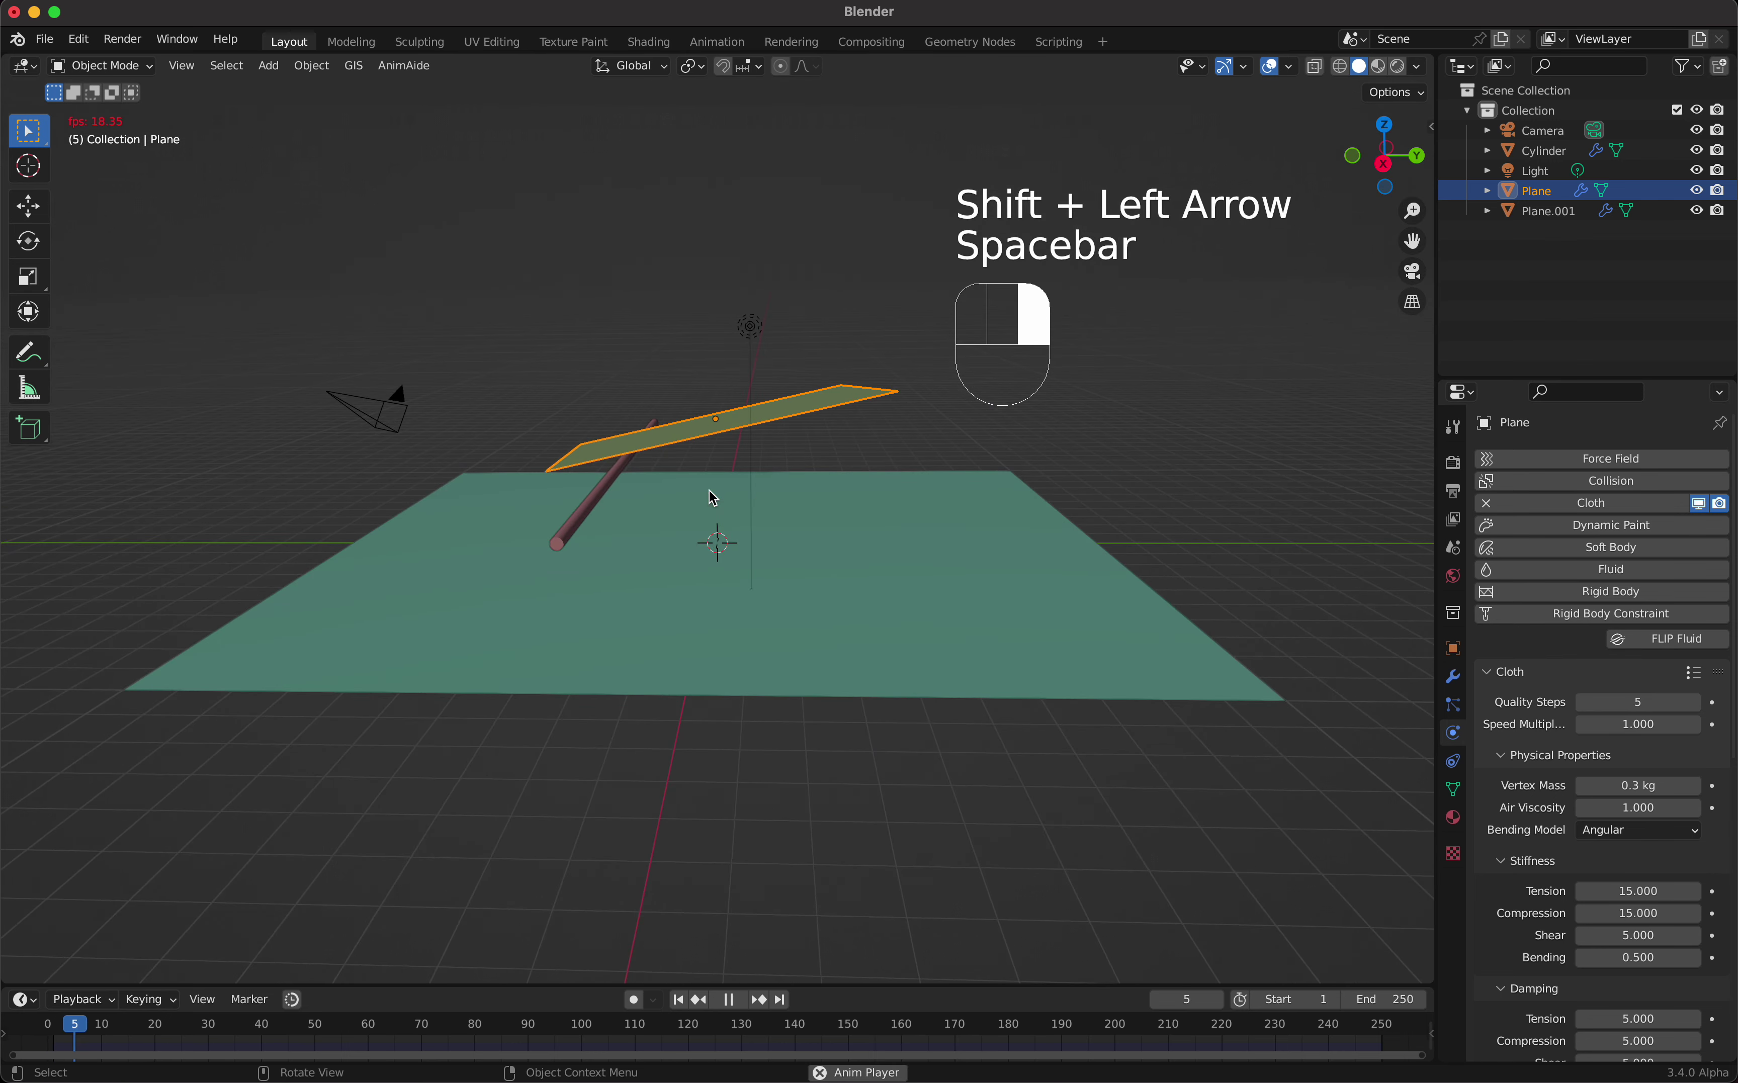
key(space)
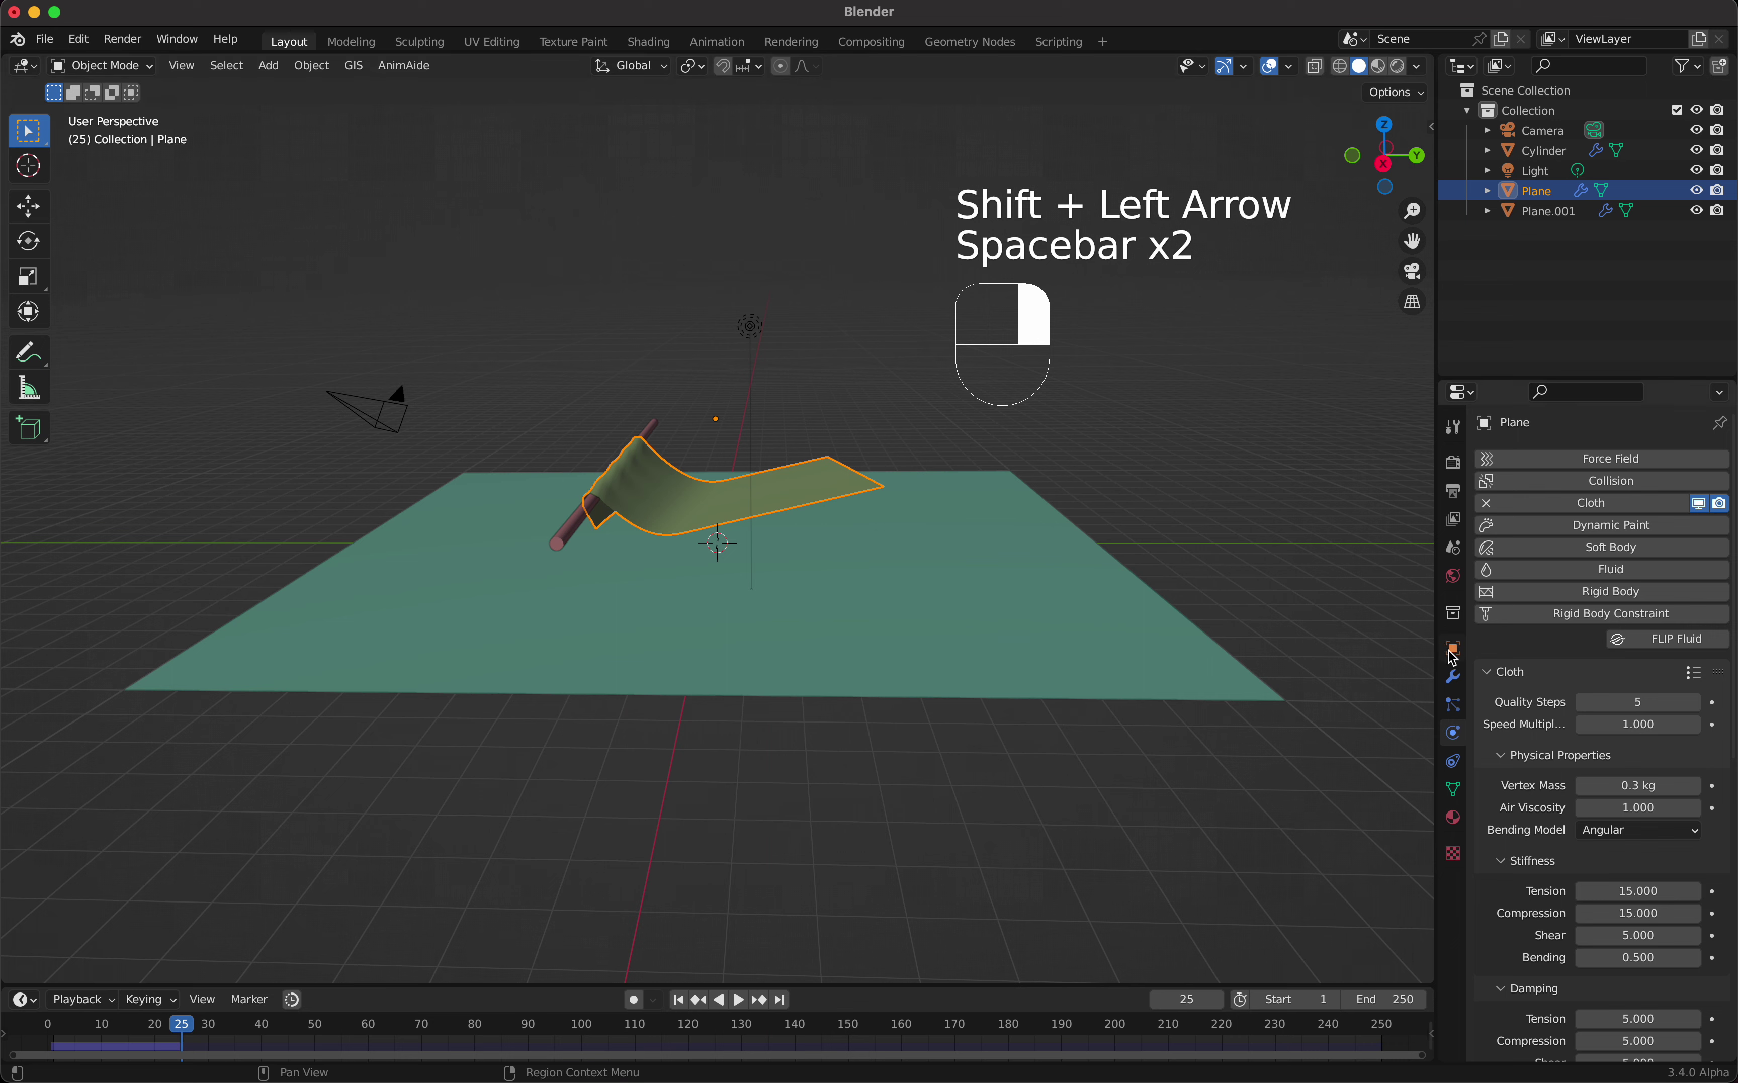
Step: Add a Subdivision Surface modifier to the cloth plane with viewport level 2
click(1454, 678)
click(1566, 462)
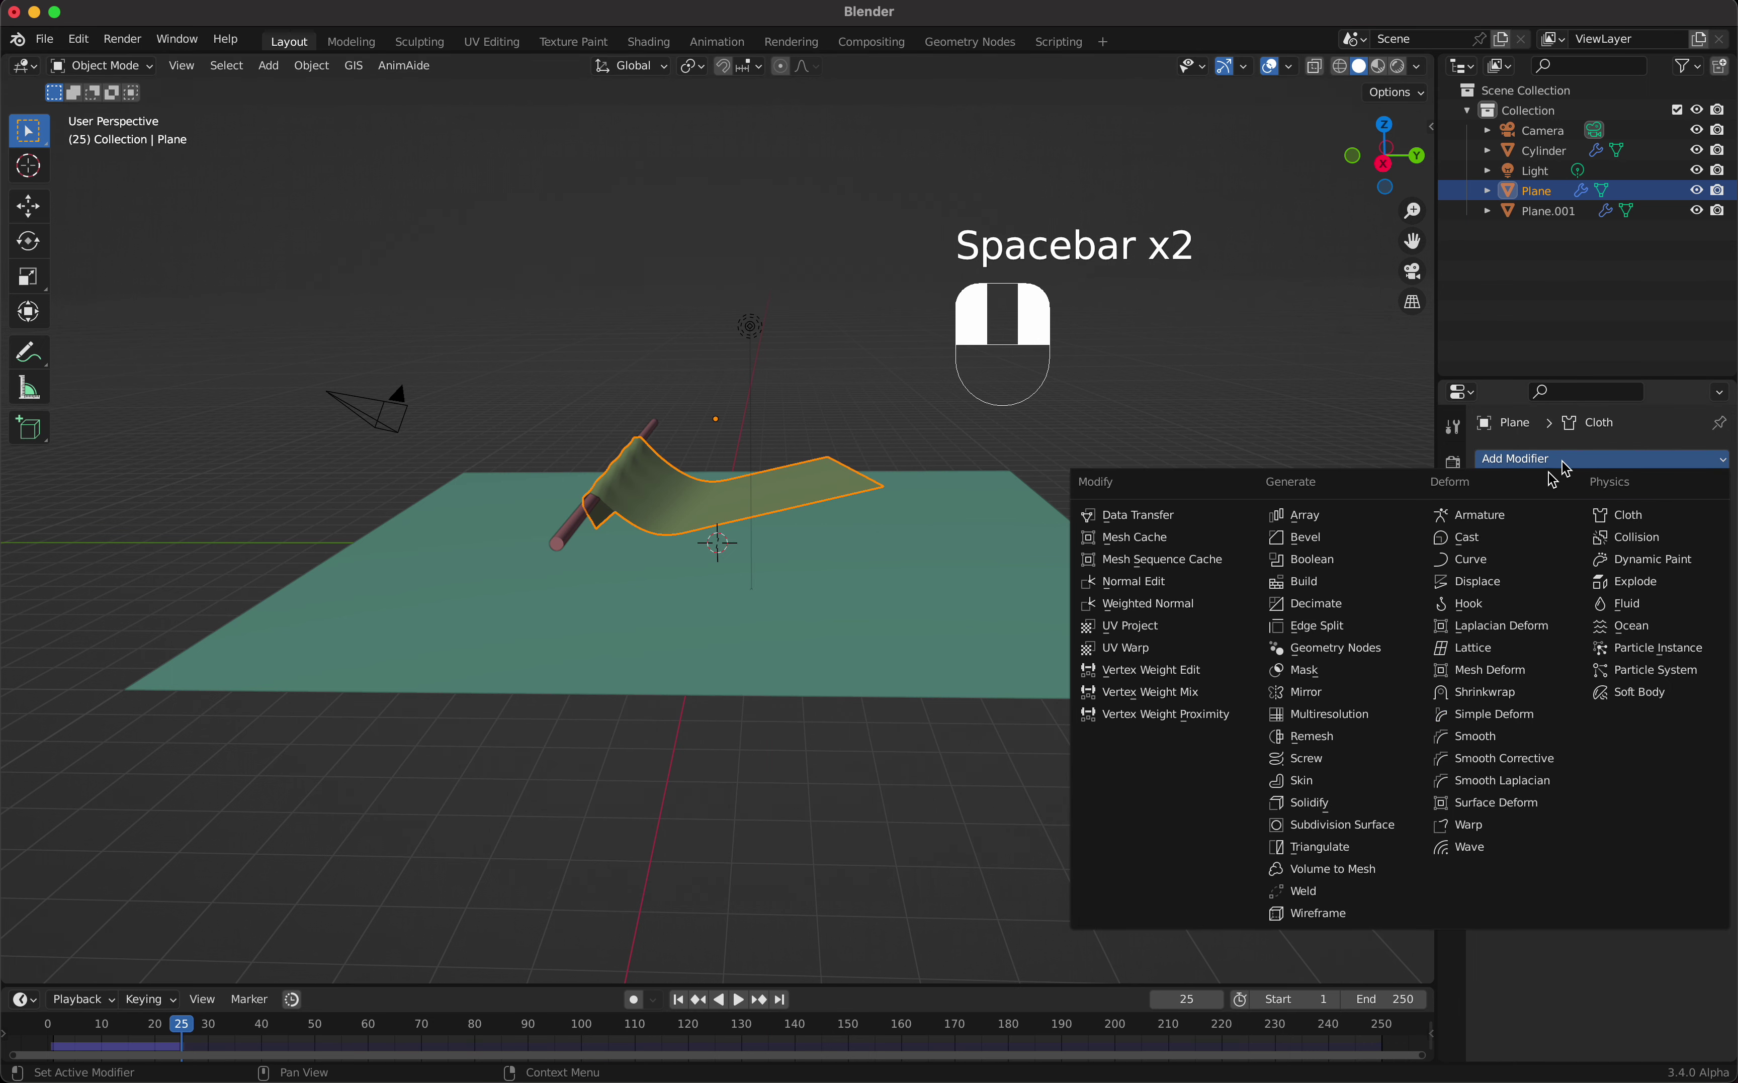
click(1360, 827)
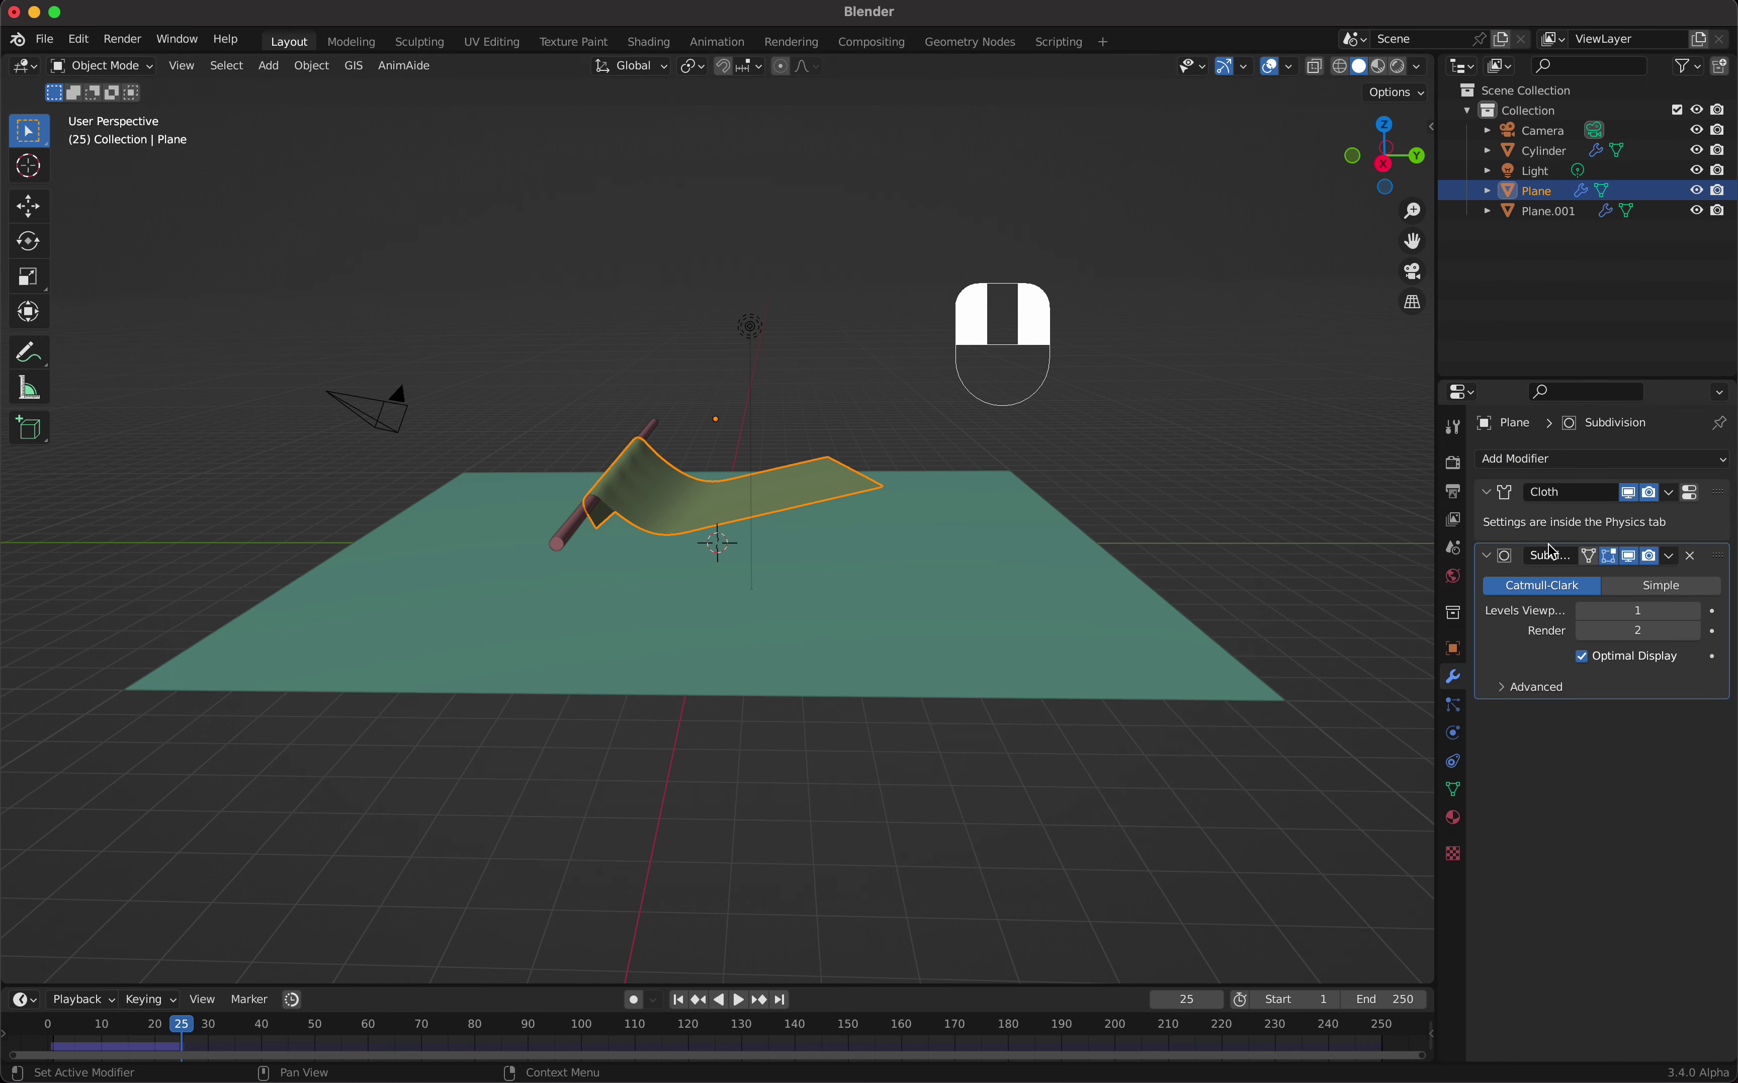
click(1696, 610)
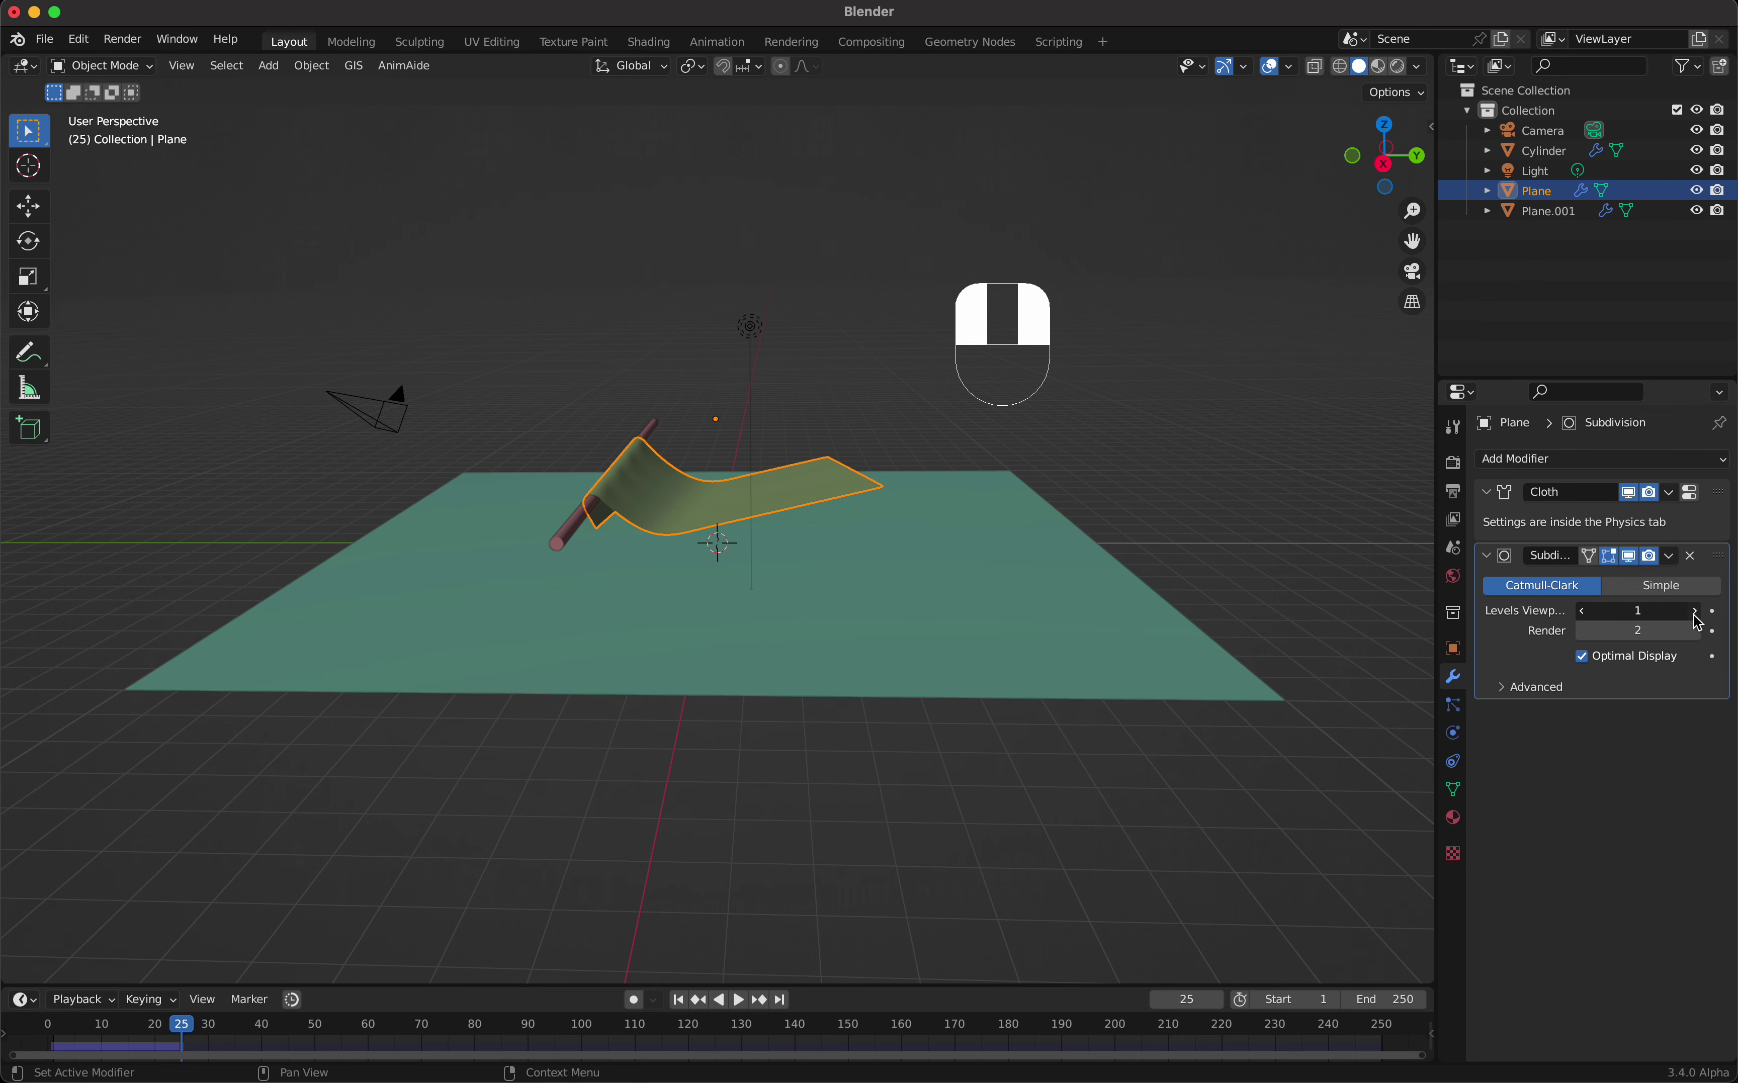
Step: Play the subdivided cloth's simulation from frame 1, stop it, and return the timeline to frame 1
key(shift+Left)
key(space)
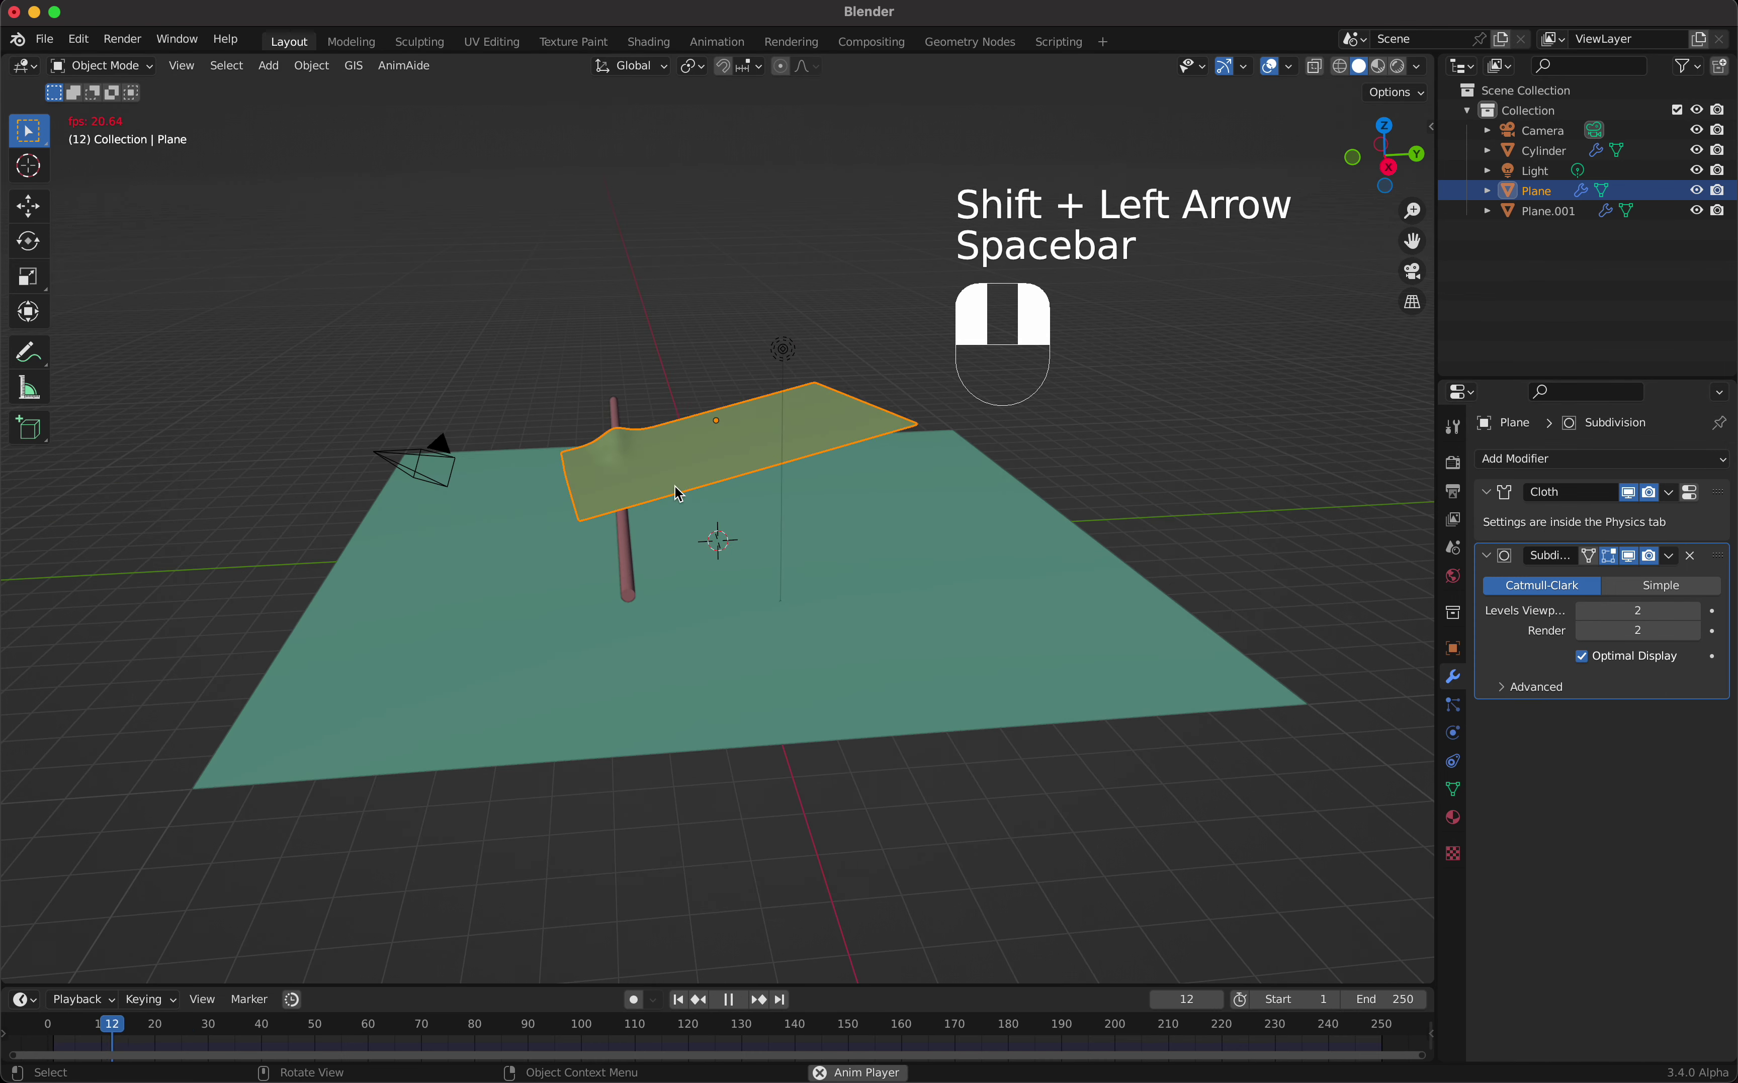
mouse_move(678, 495)
middle_down()
mouse_move(679, 430)
mouse_move(675, 488)
middle_up()
key(space)
key(shift+Left)
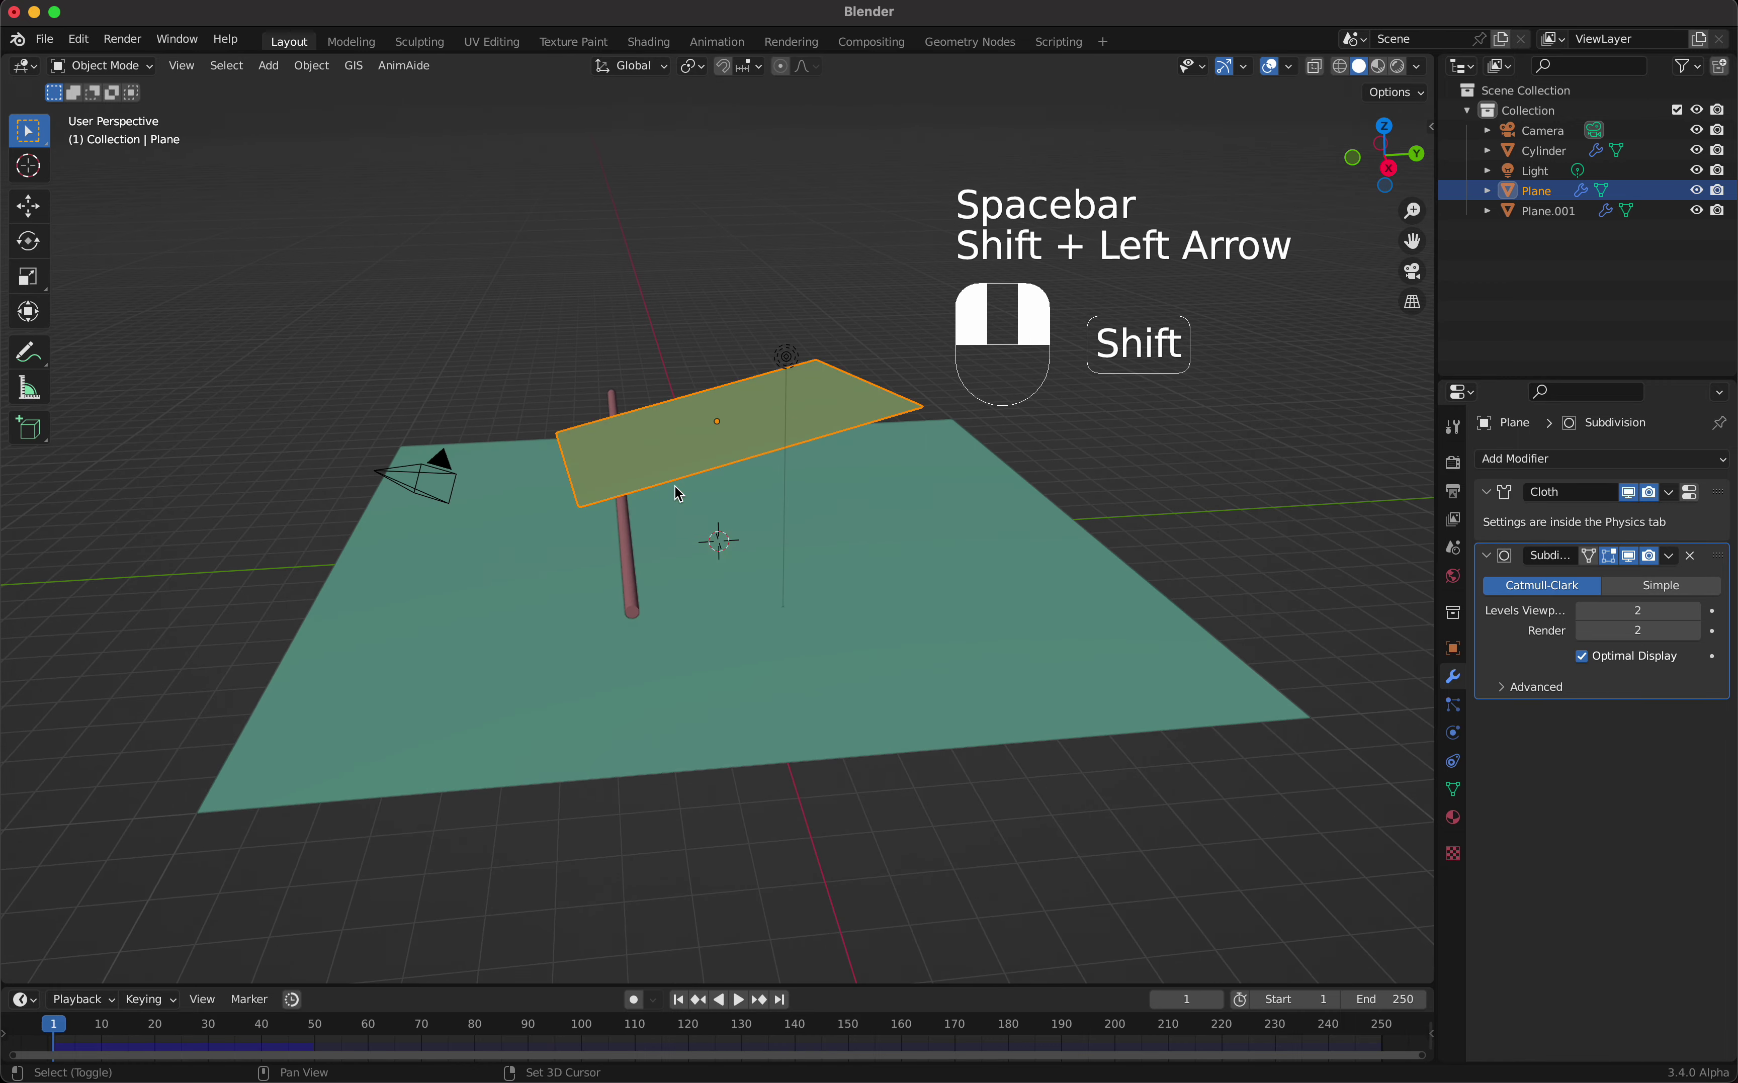
Step: Add a Solidify modifier with 0.1 m thickness to the cloth plane, placed between the Cloth and Subdivision modifiers
click(1581, 463)
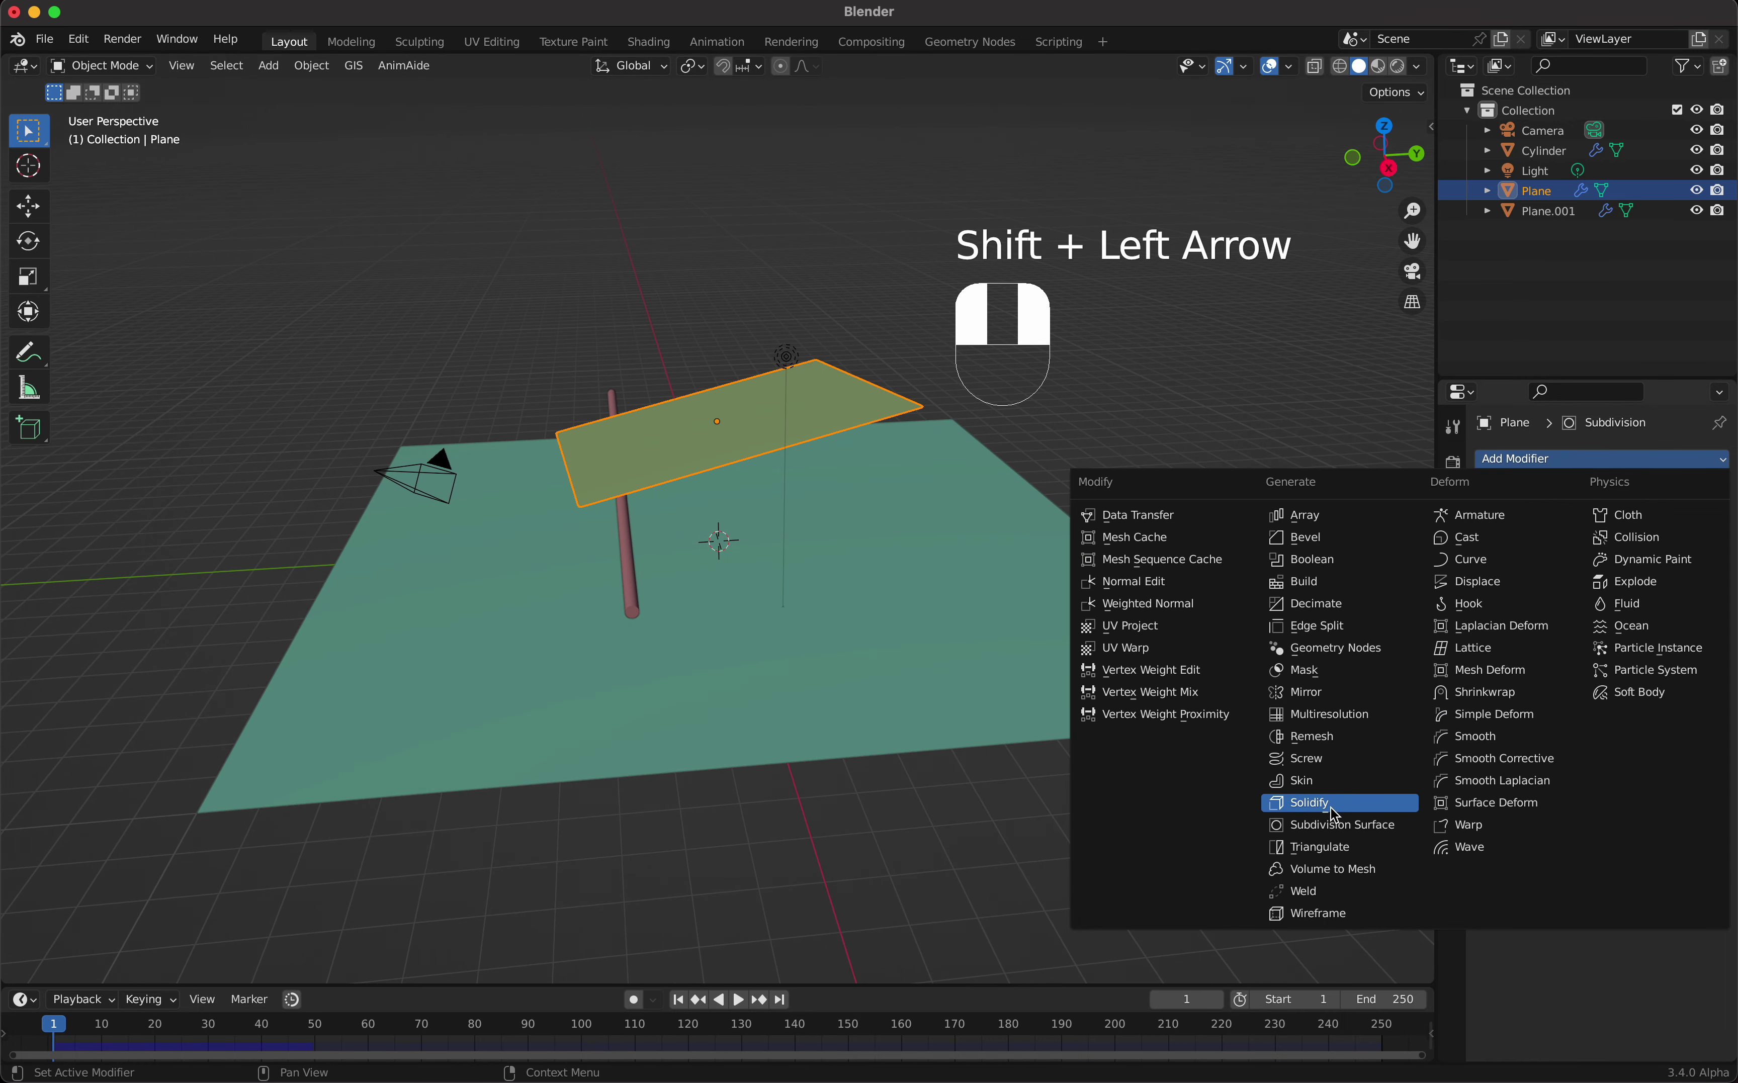
click(1300, 803)
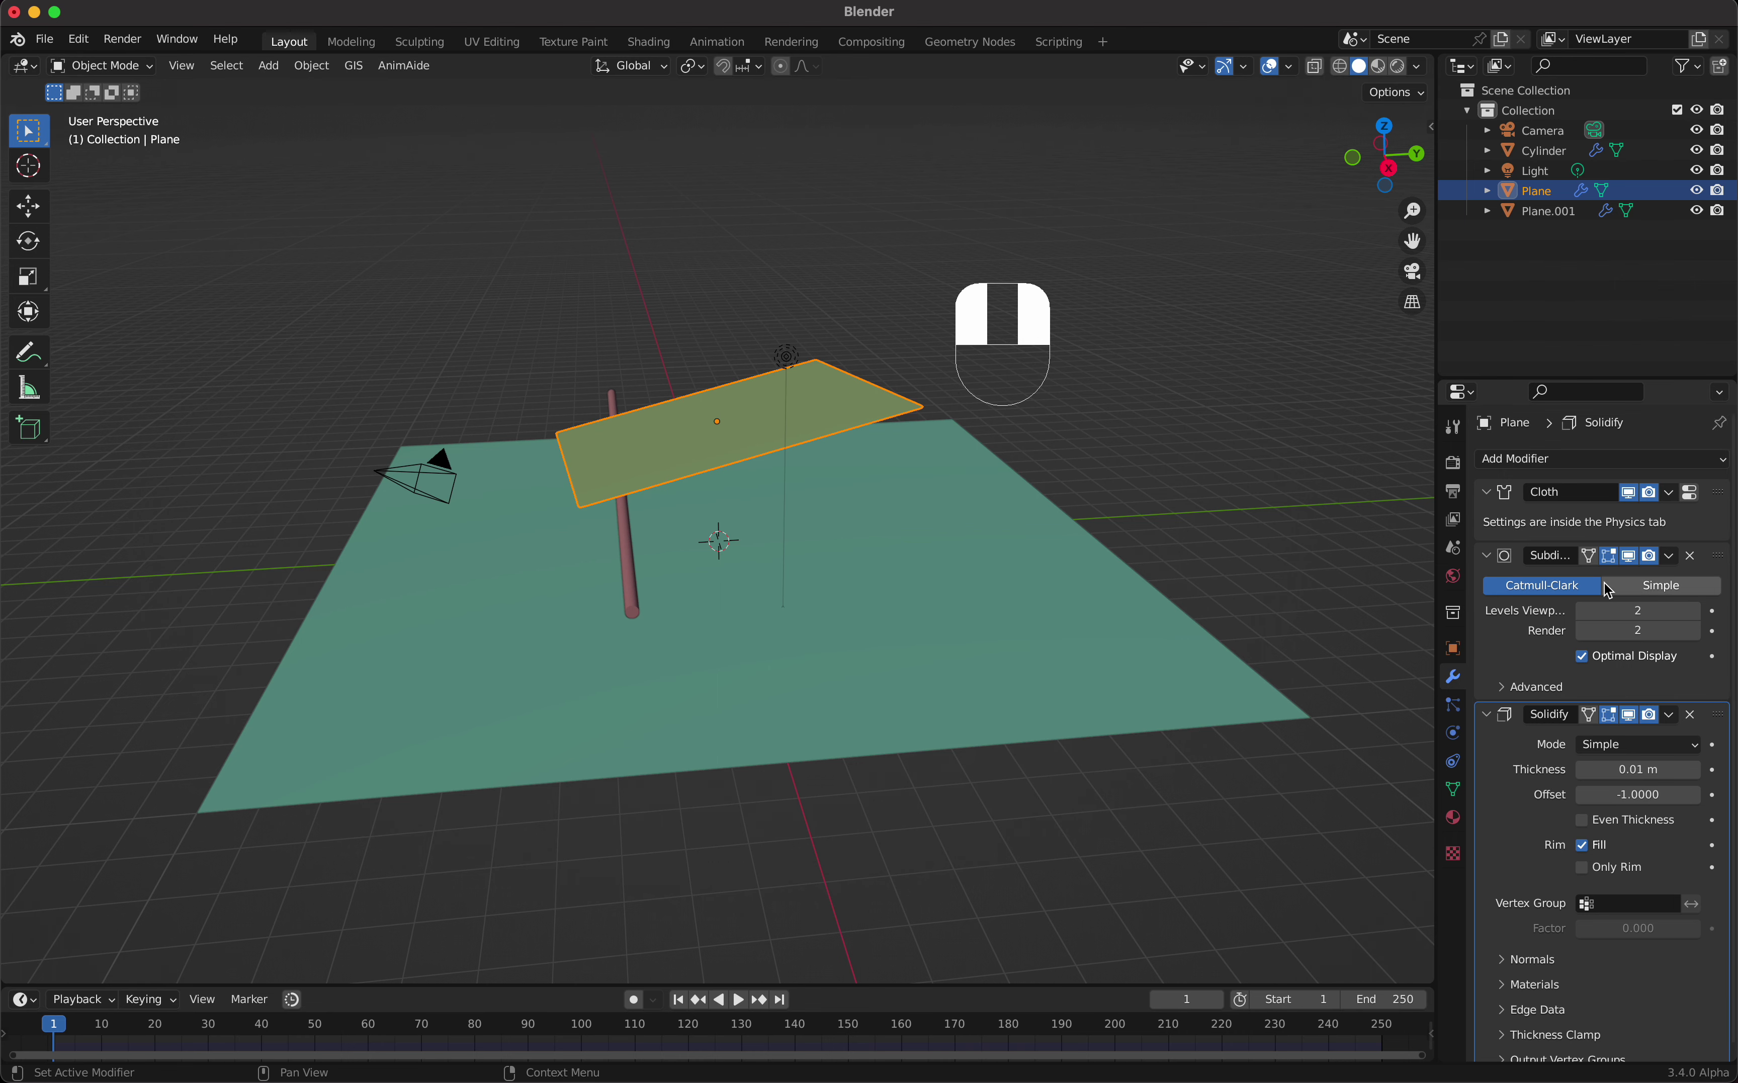
drag(1719, 715, 1719, 559)
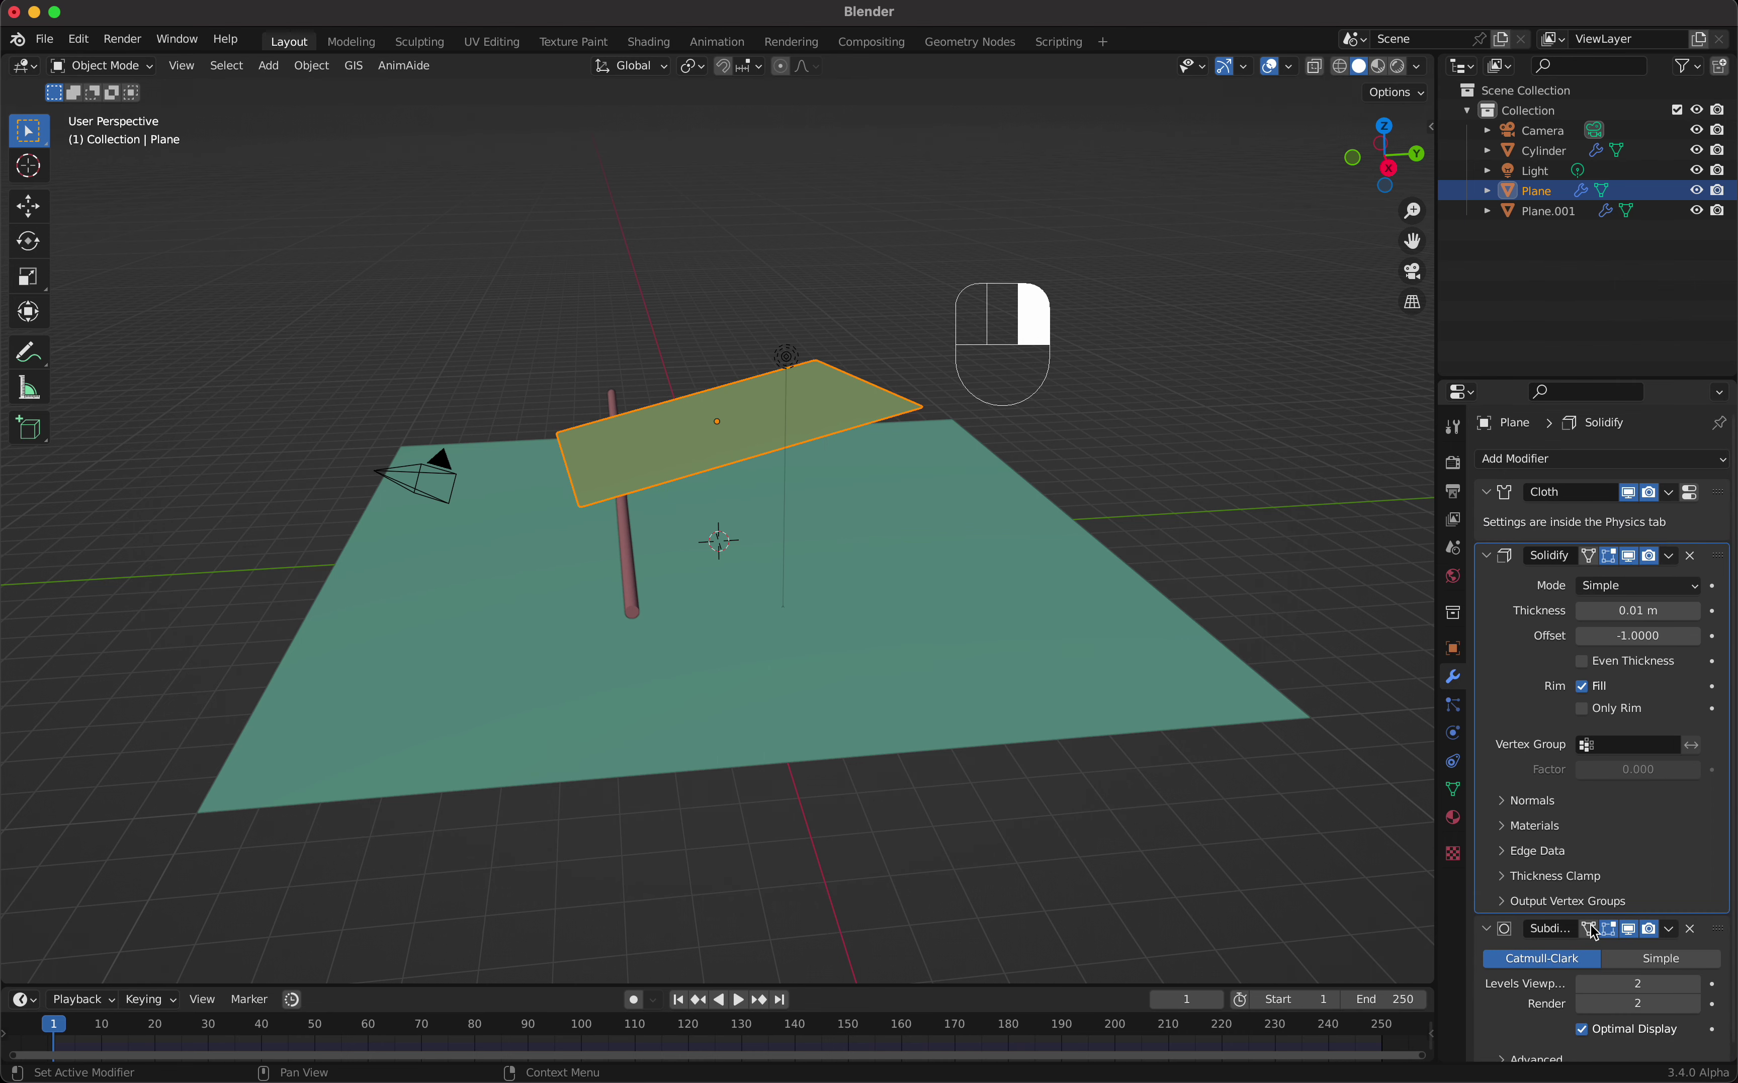
scroll(912, 515, up, 5)
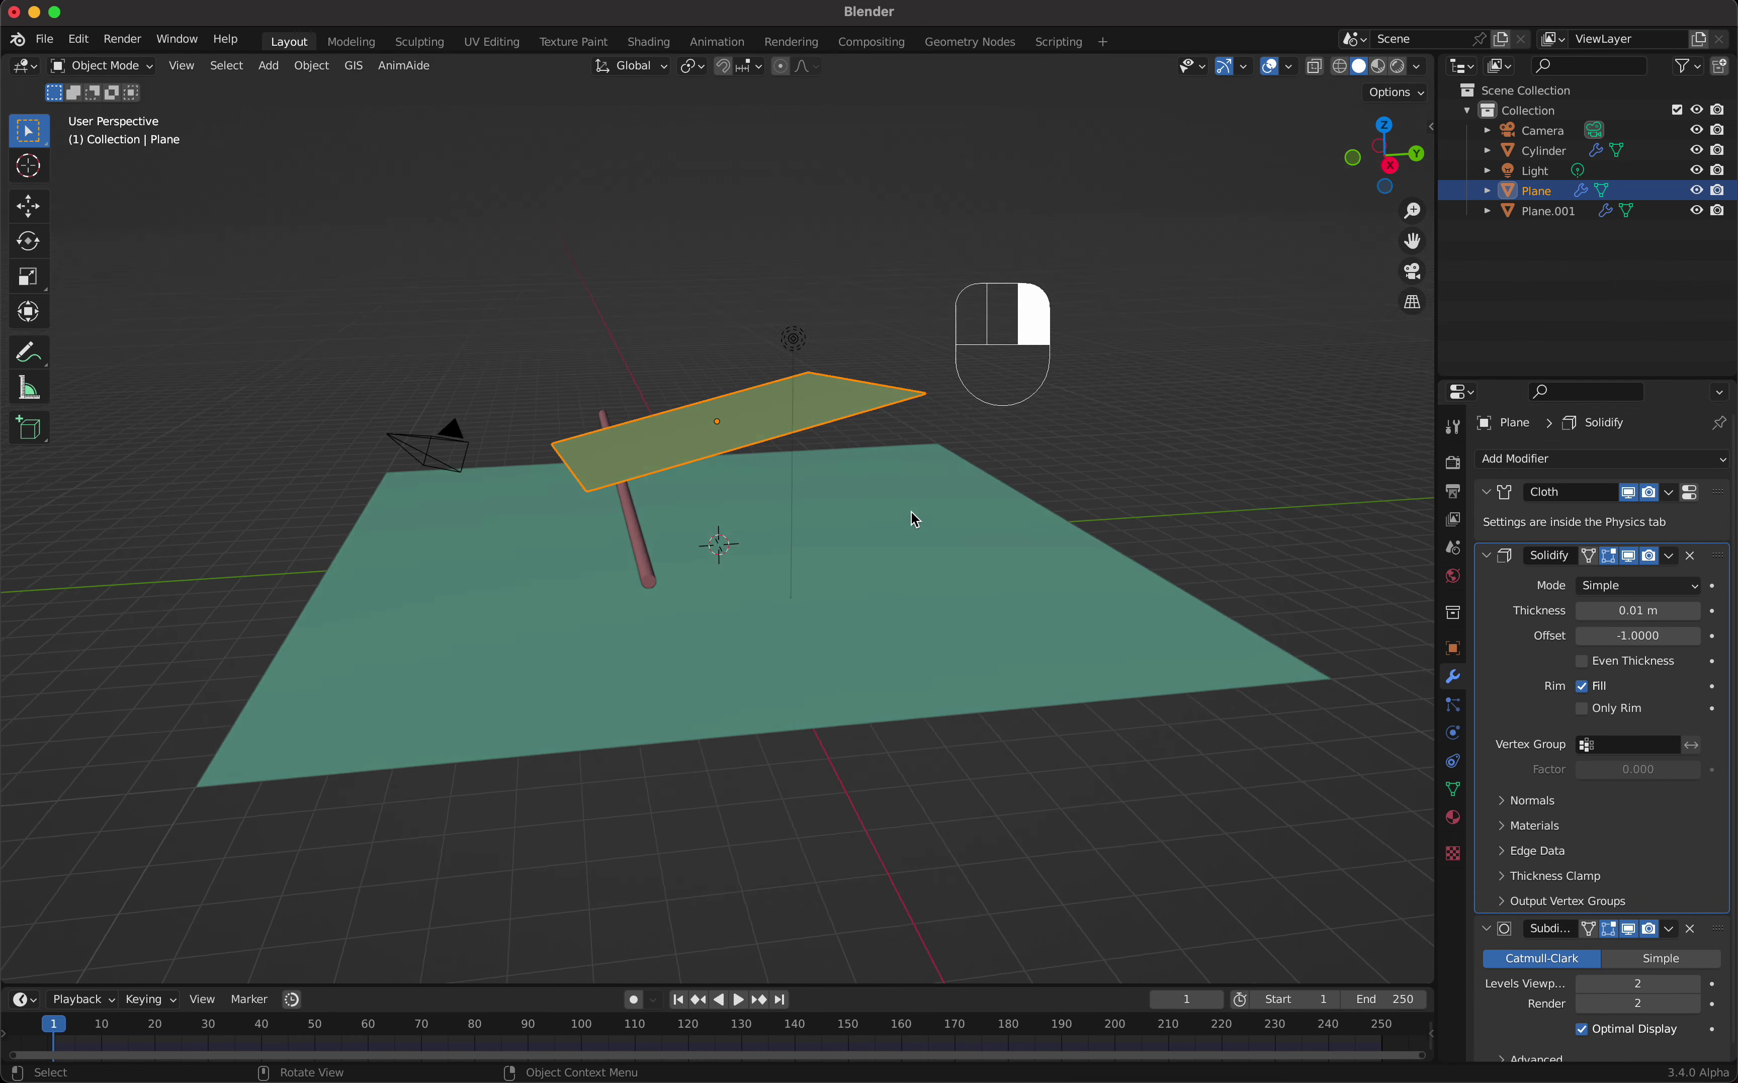
double_click(1616, 607)
text(0.1)
key(Return)
Step: Play the thickened cloth's simulation twice from frame 1, stopping the second run at frame 61
key(space)
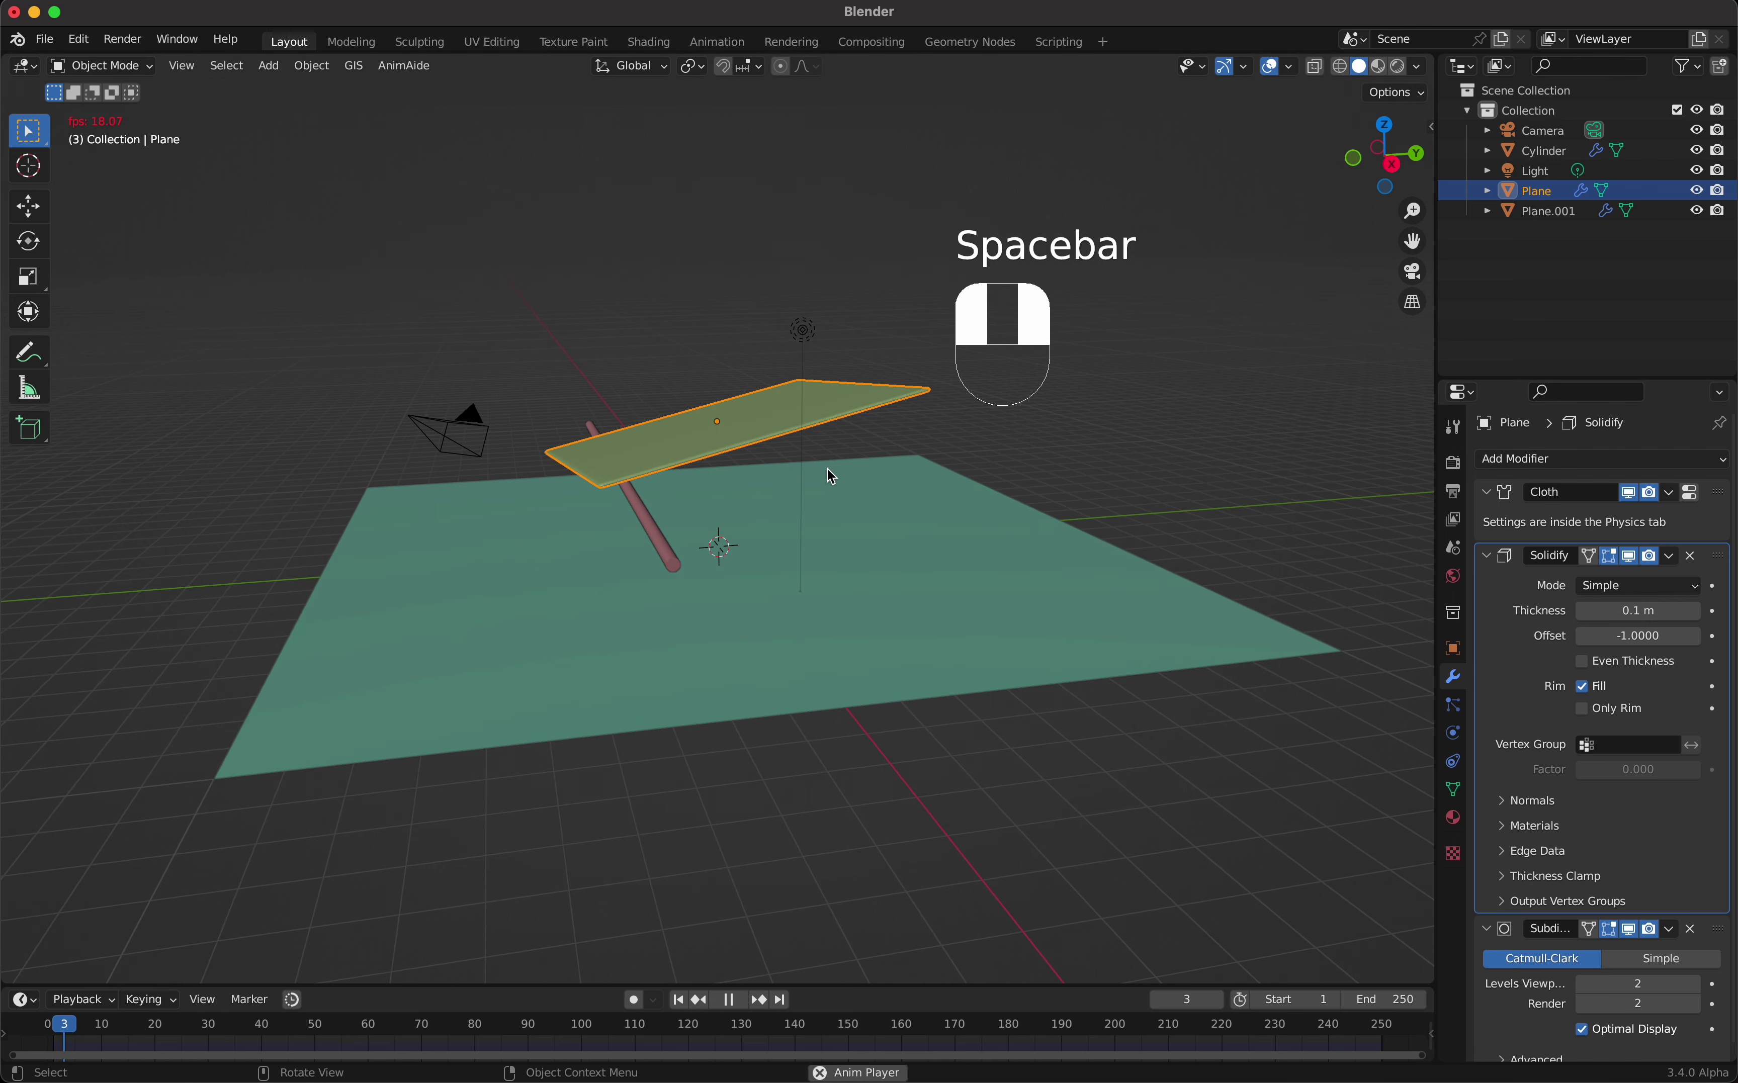
middle_drag(660, 523, 697, 532)
key(space)
key(shift+Left)
key(space)
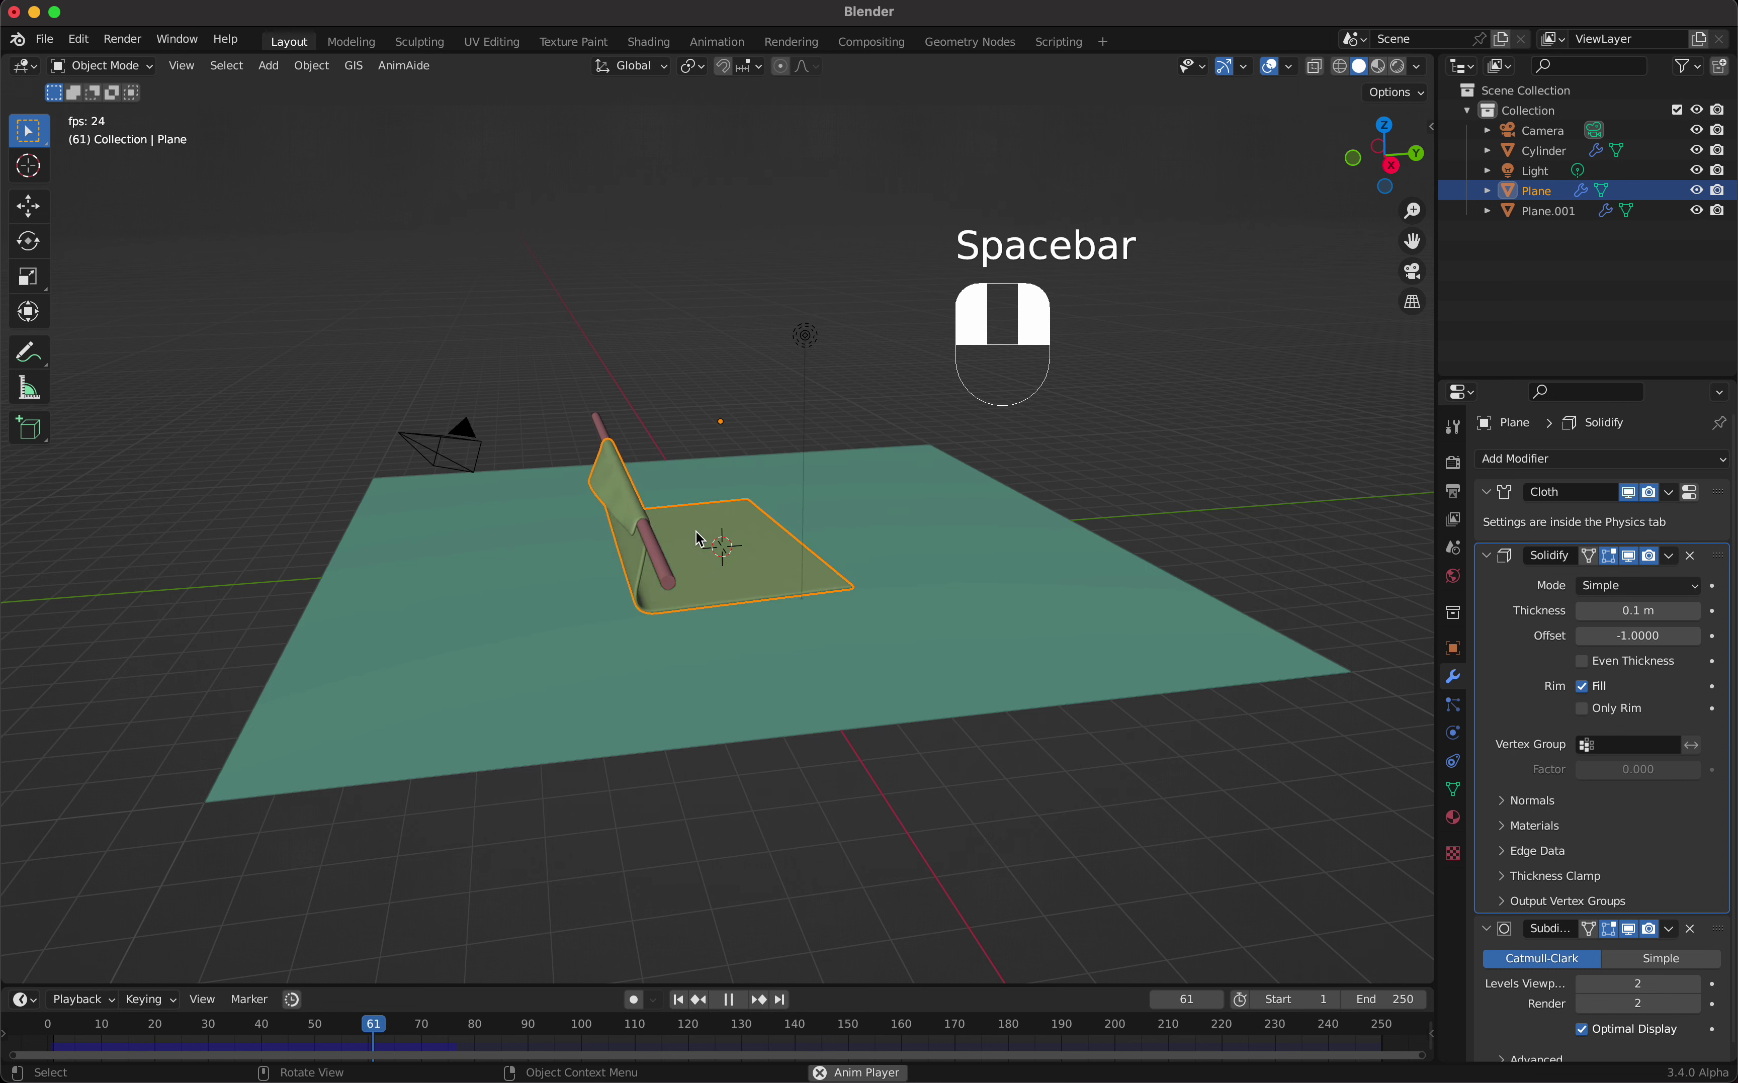
key(space)
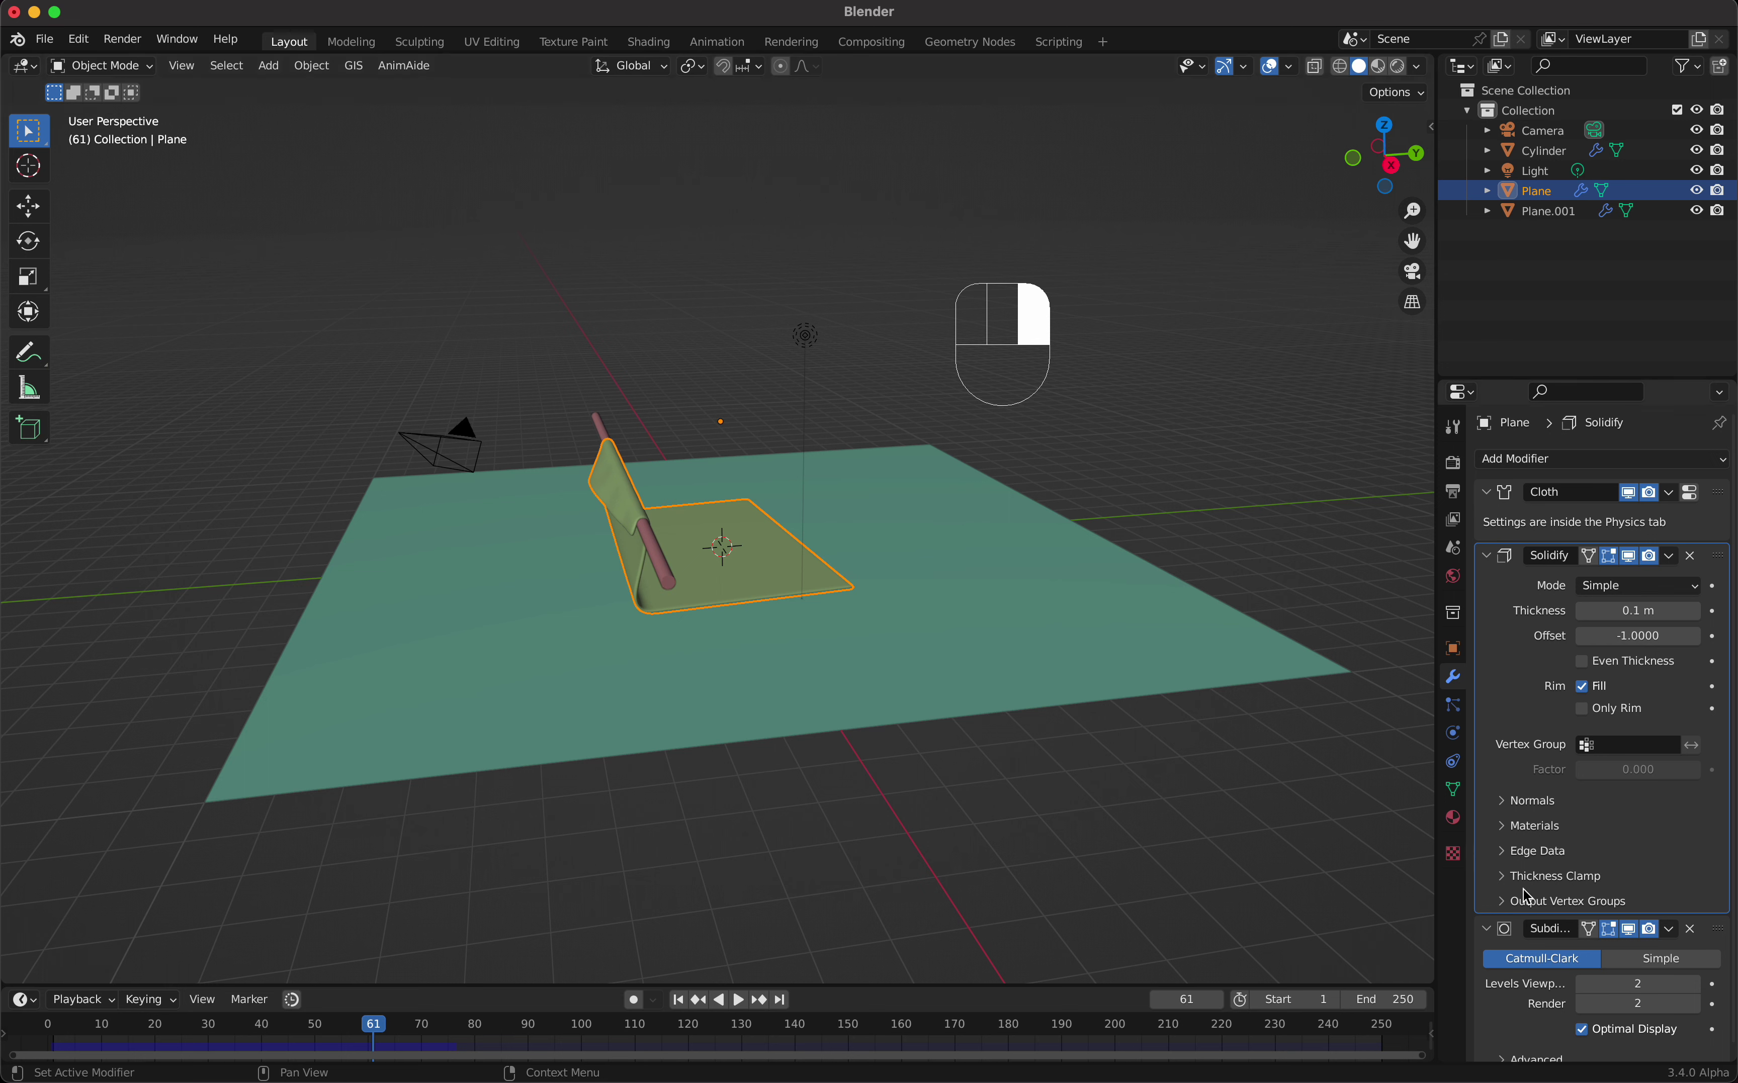
Step: Turn off Single Sided in the cylinder's Collision physics and replay the simulation from frame 1, stopping at frame 120
click(665, 587)
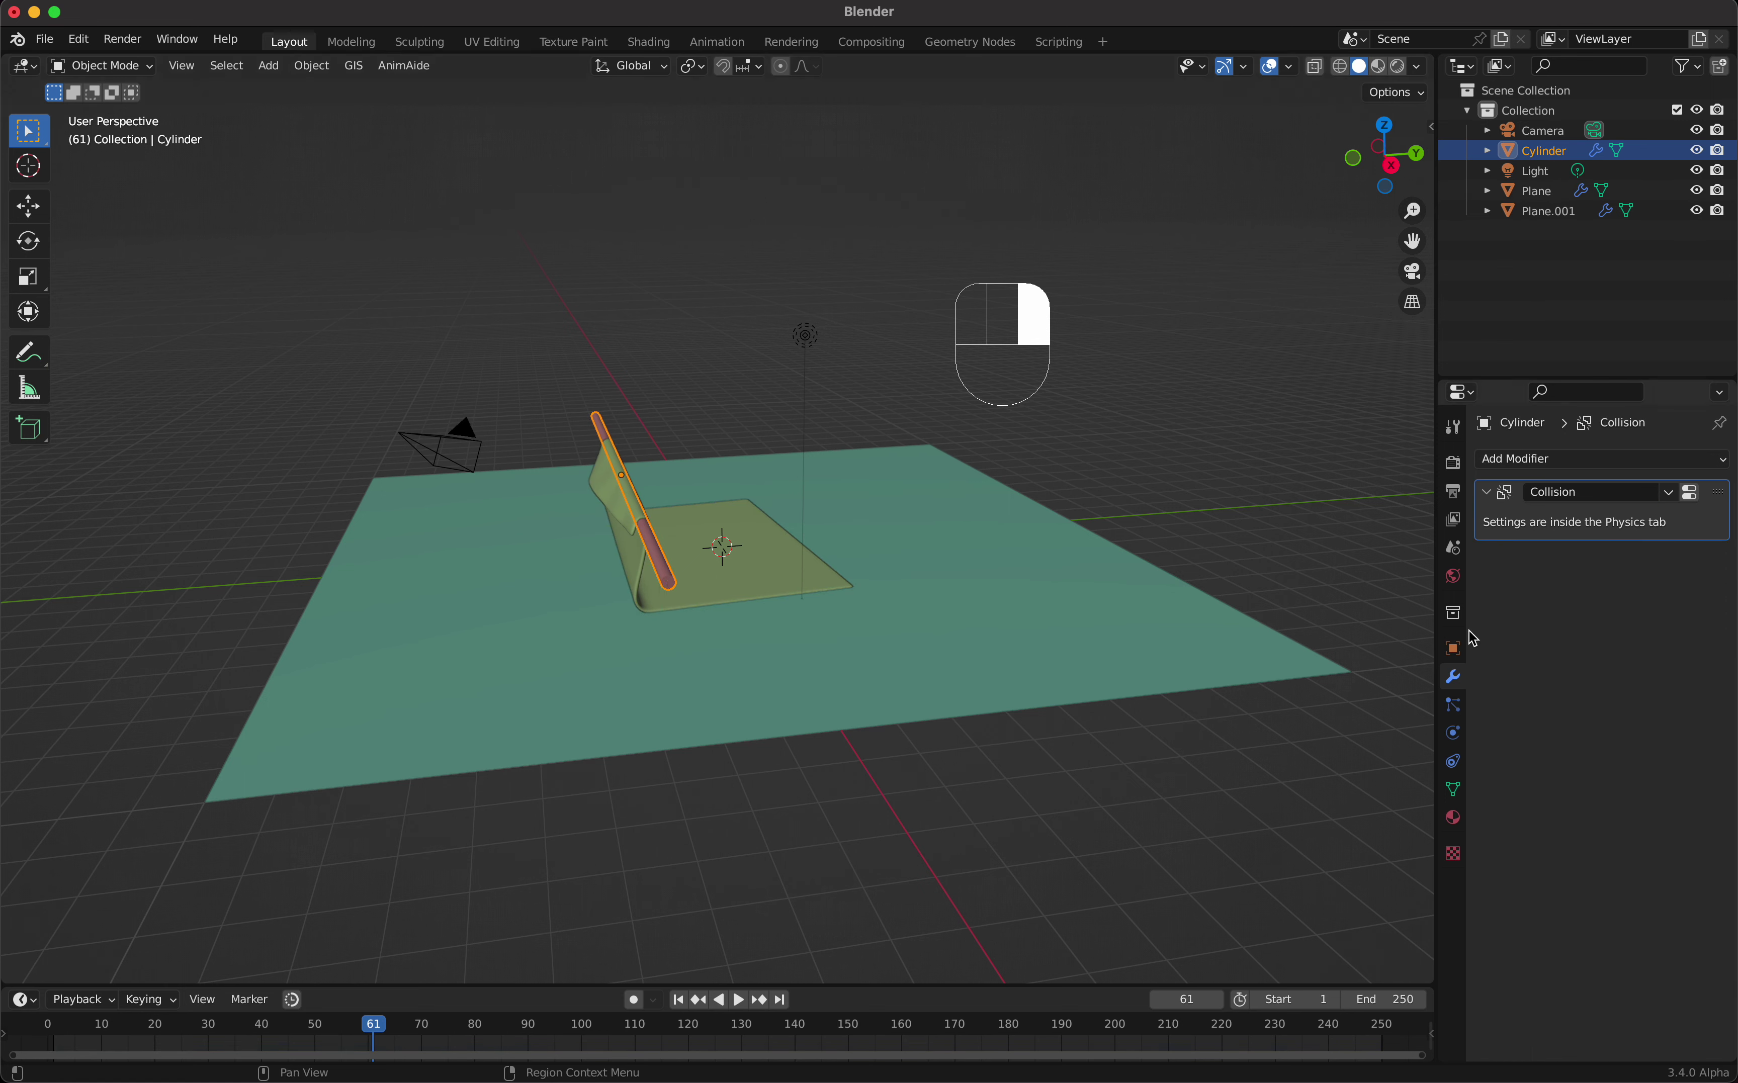
click(1455, 732)
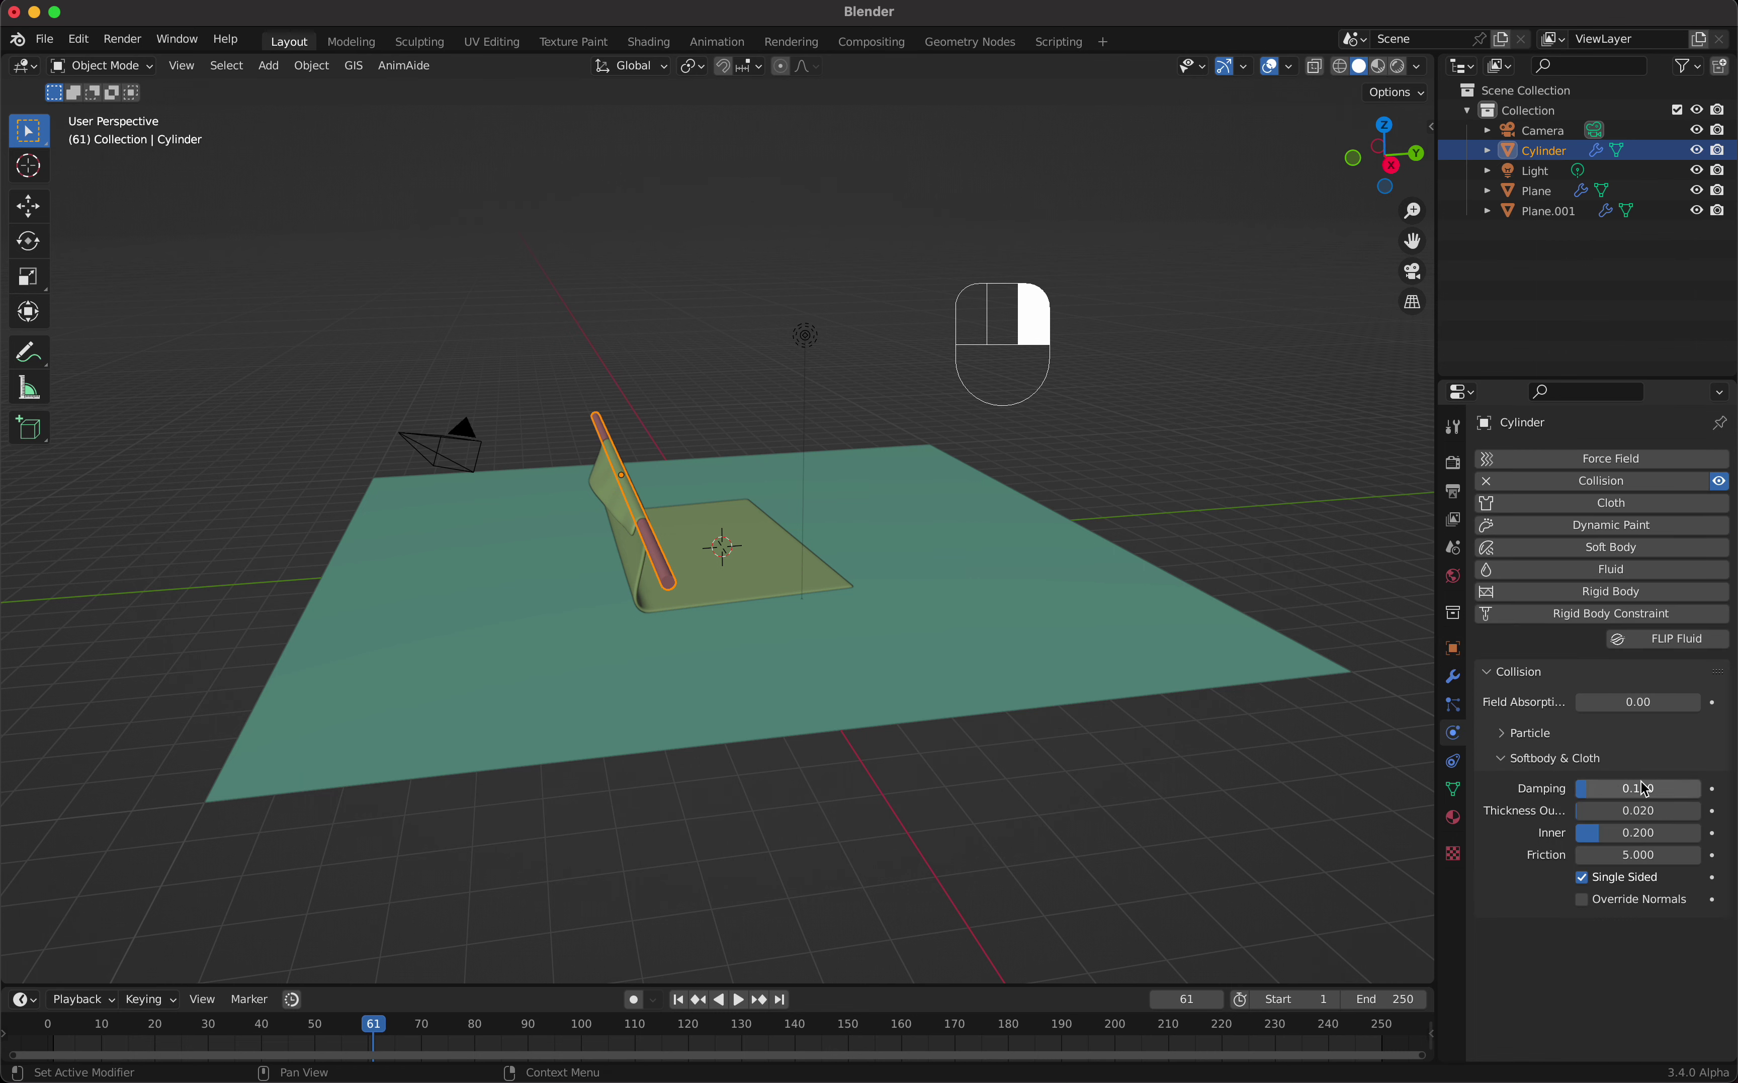
key(shift+Left)
key(space)
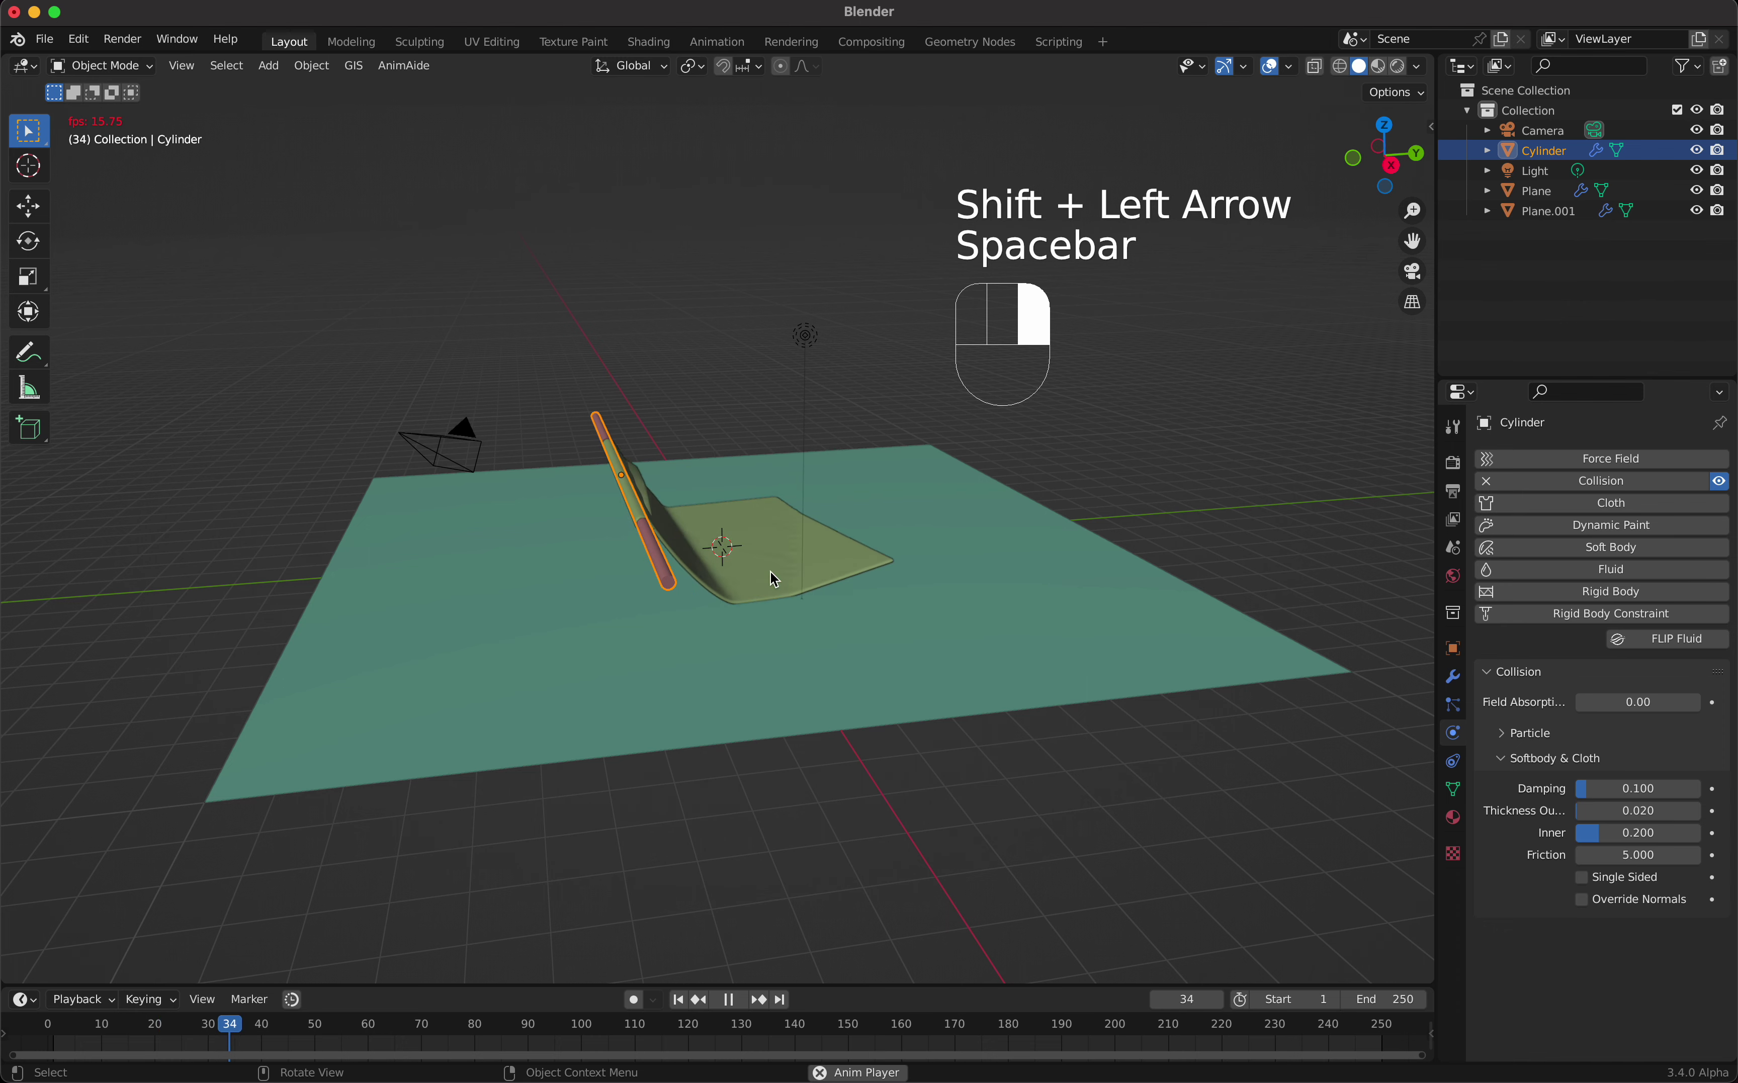
scroll(727, 637, right, 10)
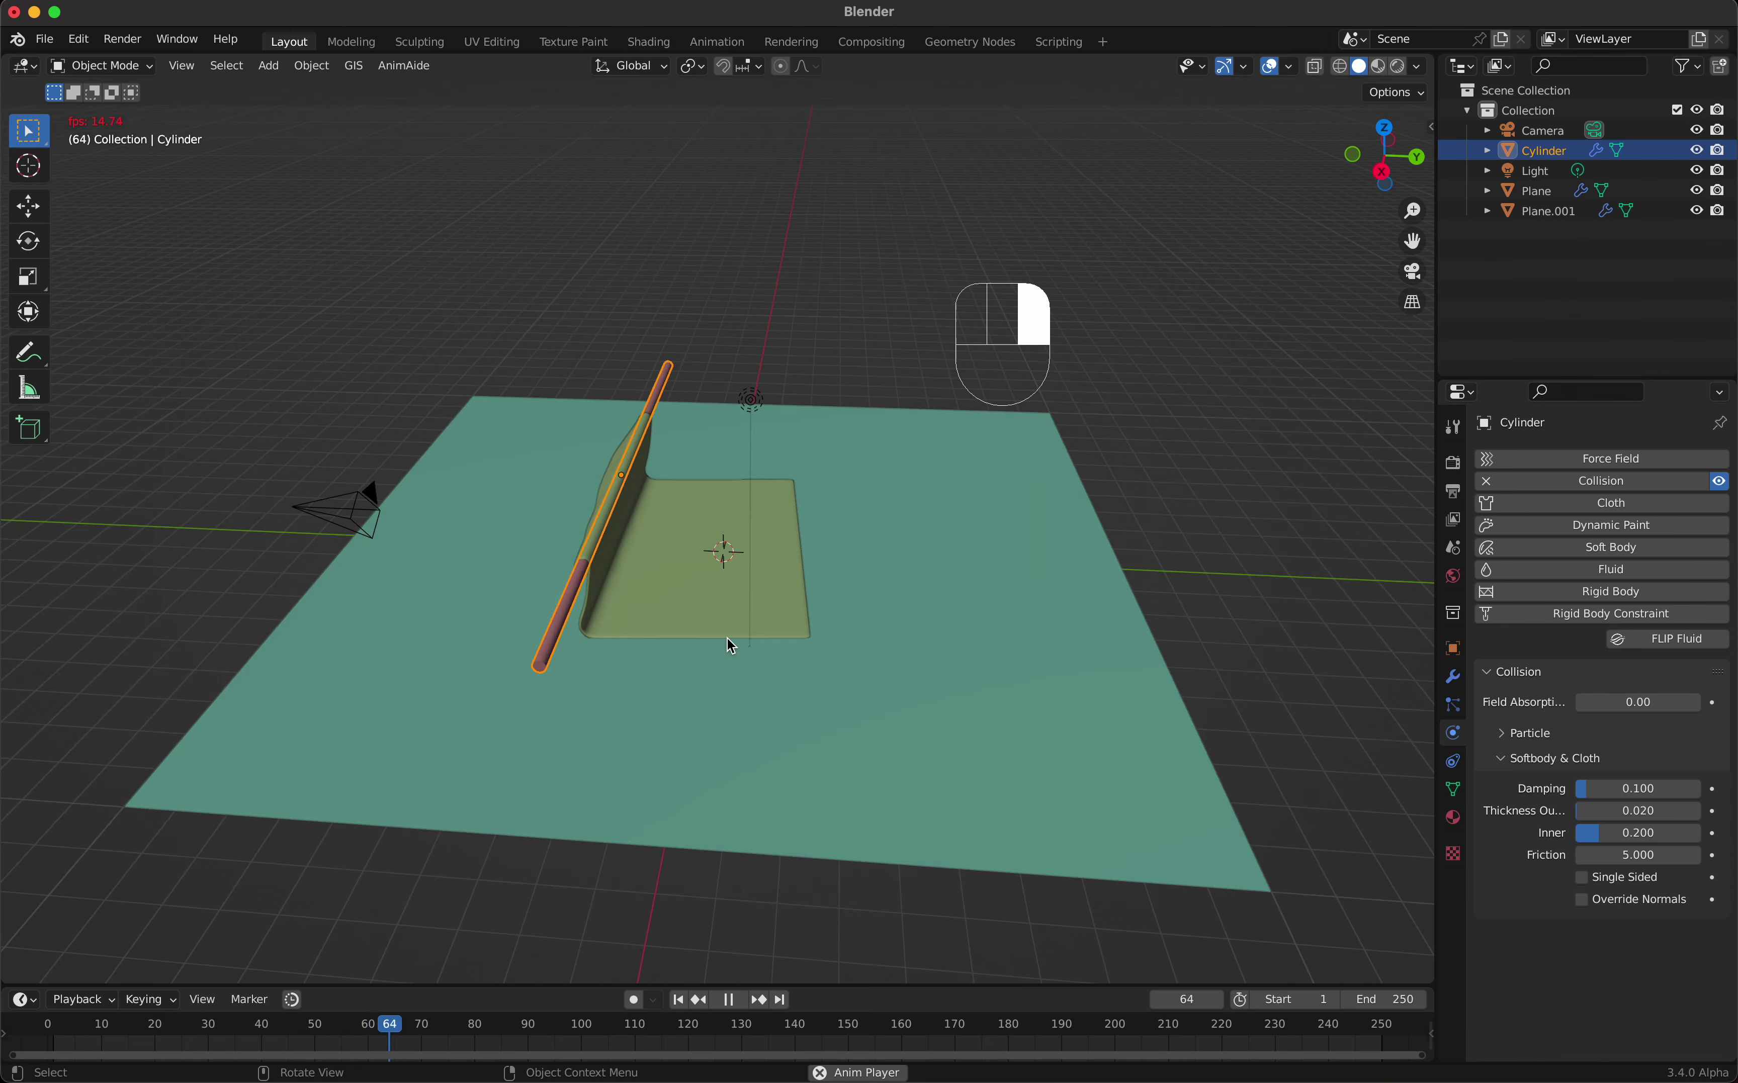
scroll(669, 489, down, 5)
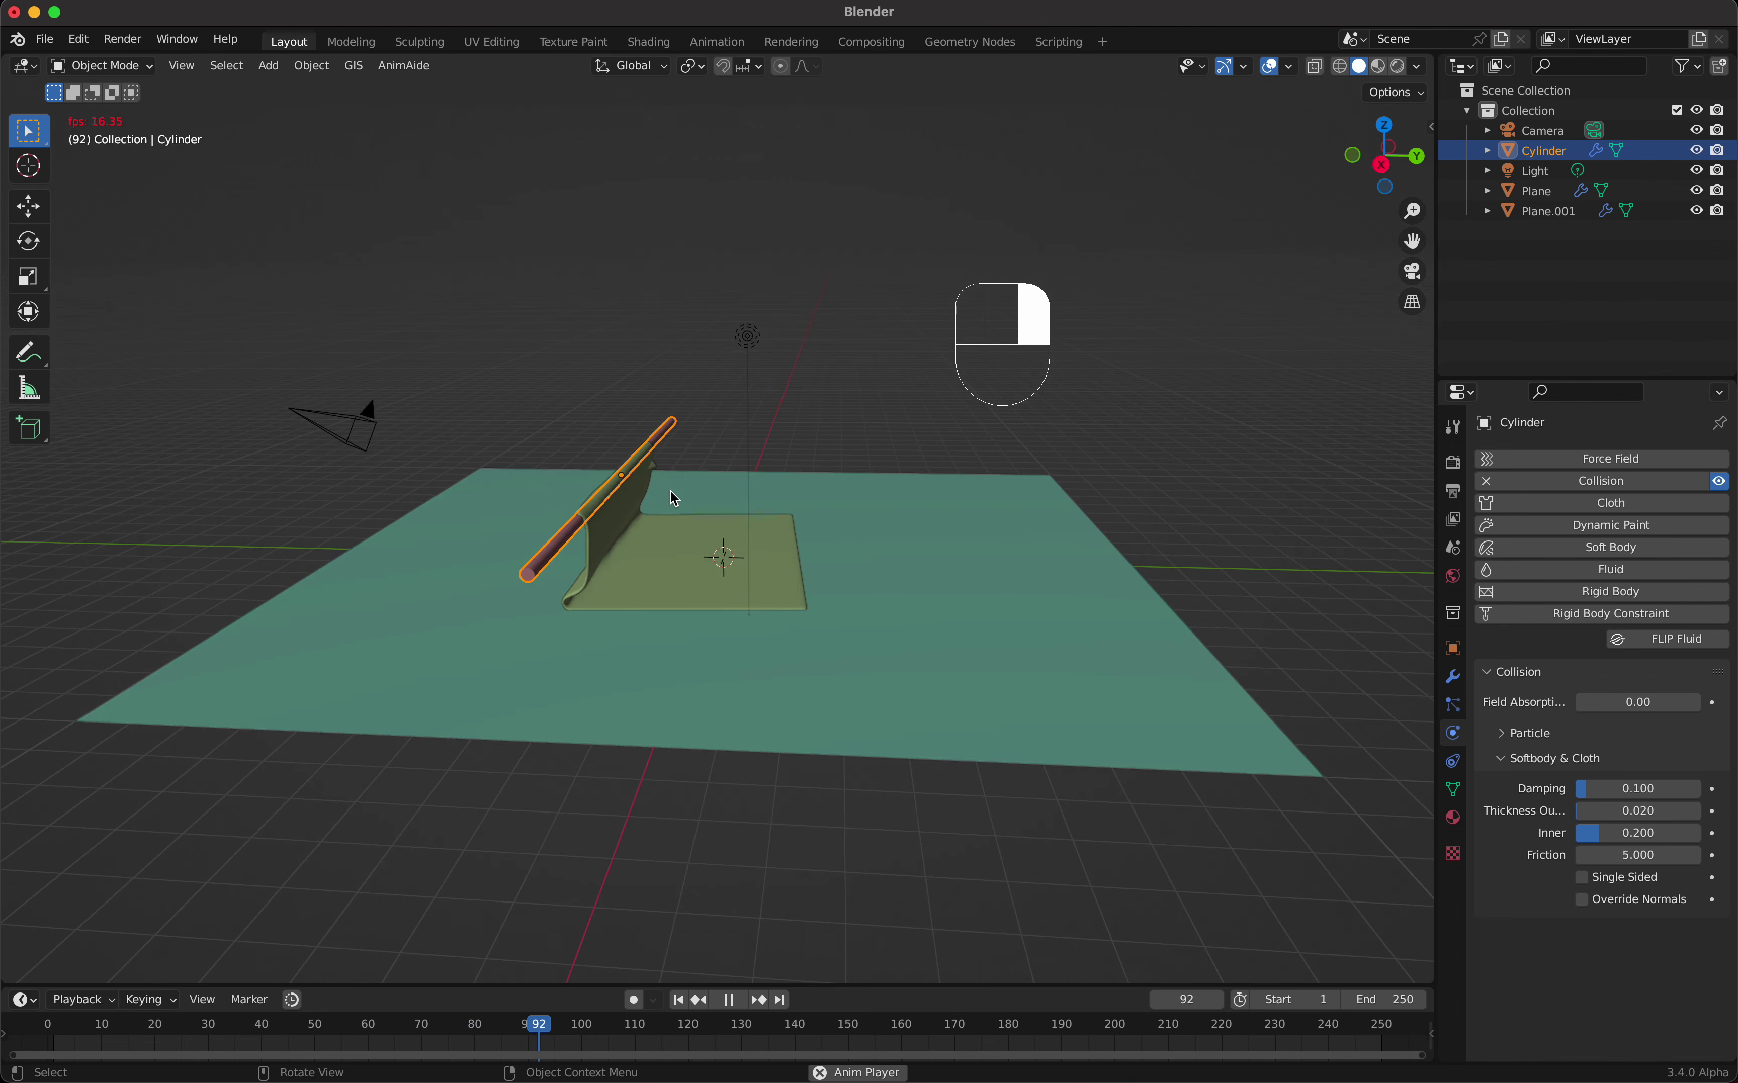
scroll(669, 489, up, 5)
key(space)
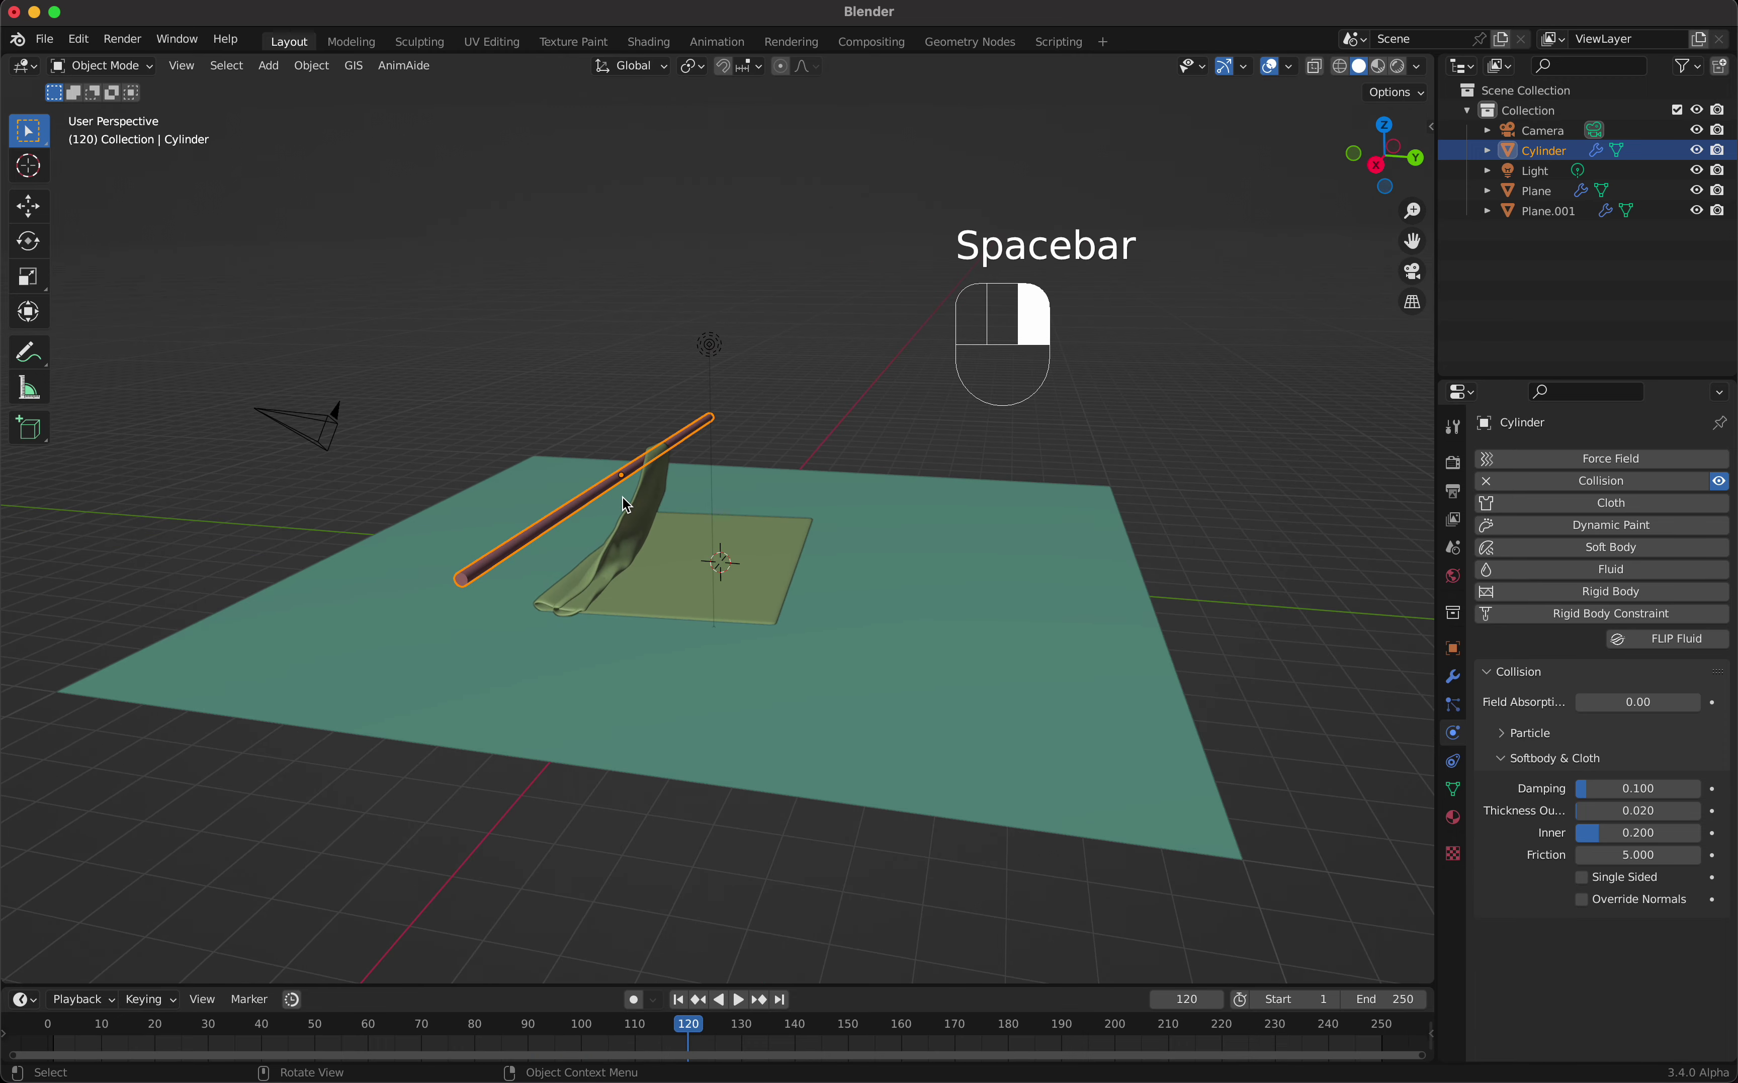
Step: Replay the simulation from frame 1 and stop it at frame 34 to examine the cloth against the cylinder
key(shift+Left)
key(space)
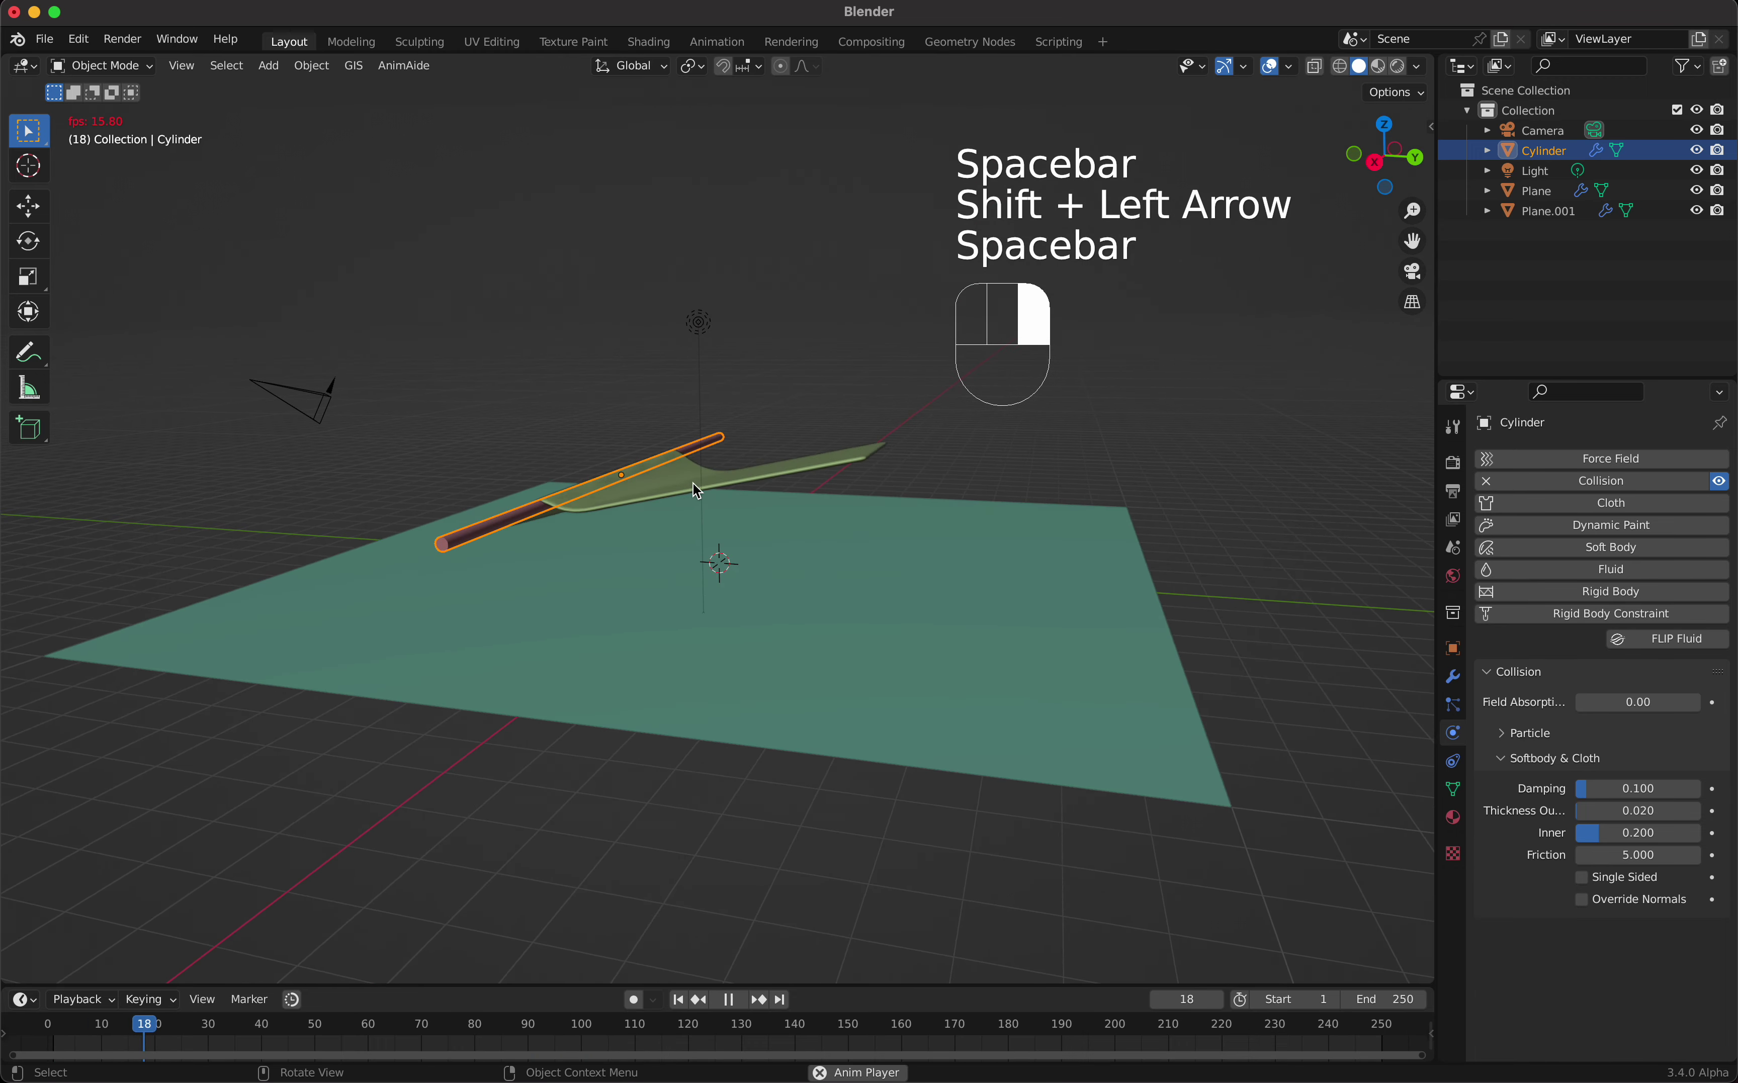
key(space)
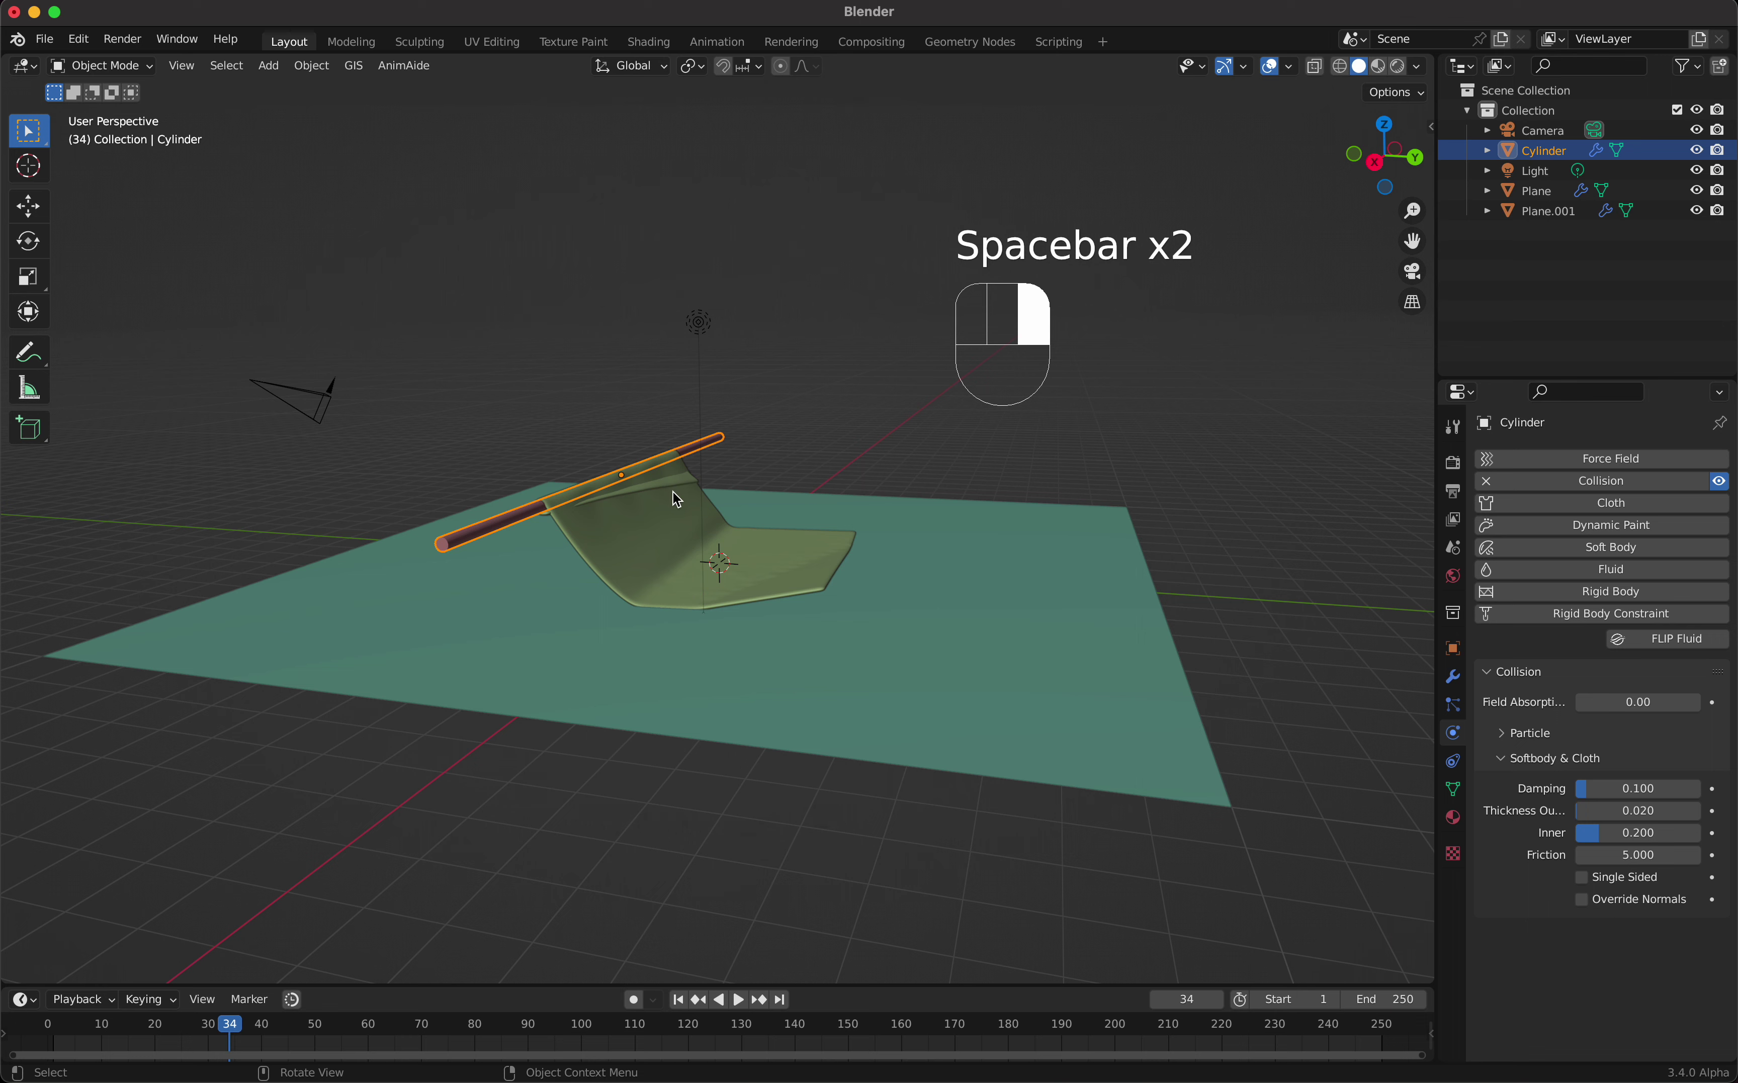
Step: Enable Self Collisions in the cloth plane's Cloth physics settings
click(676, 546)
scroll(1586, 829, down, 10)
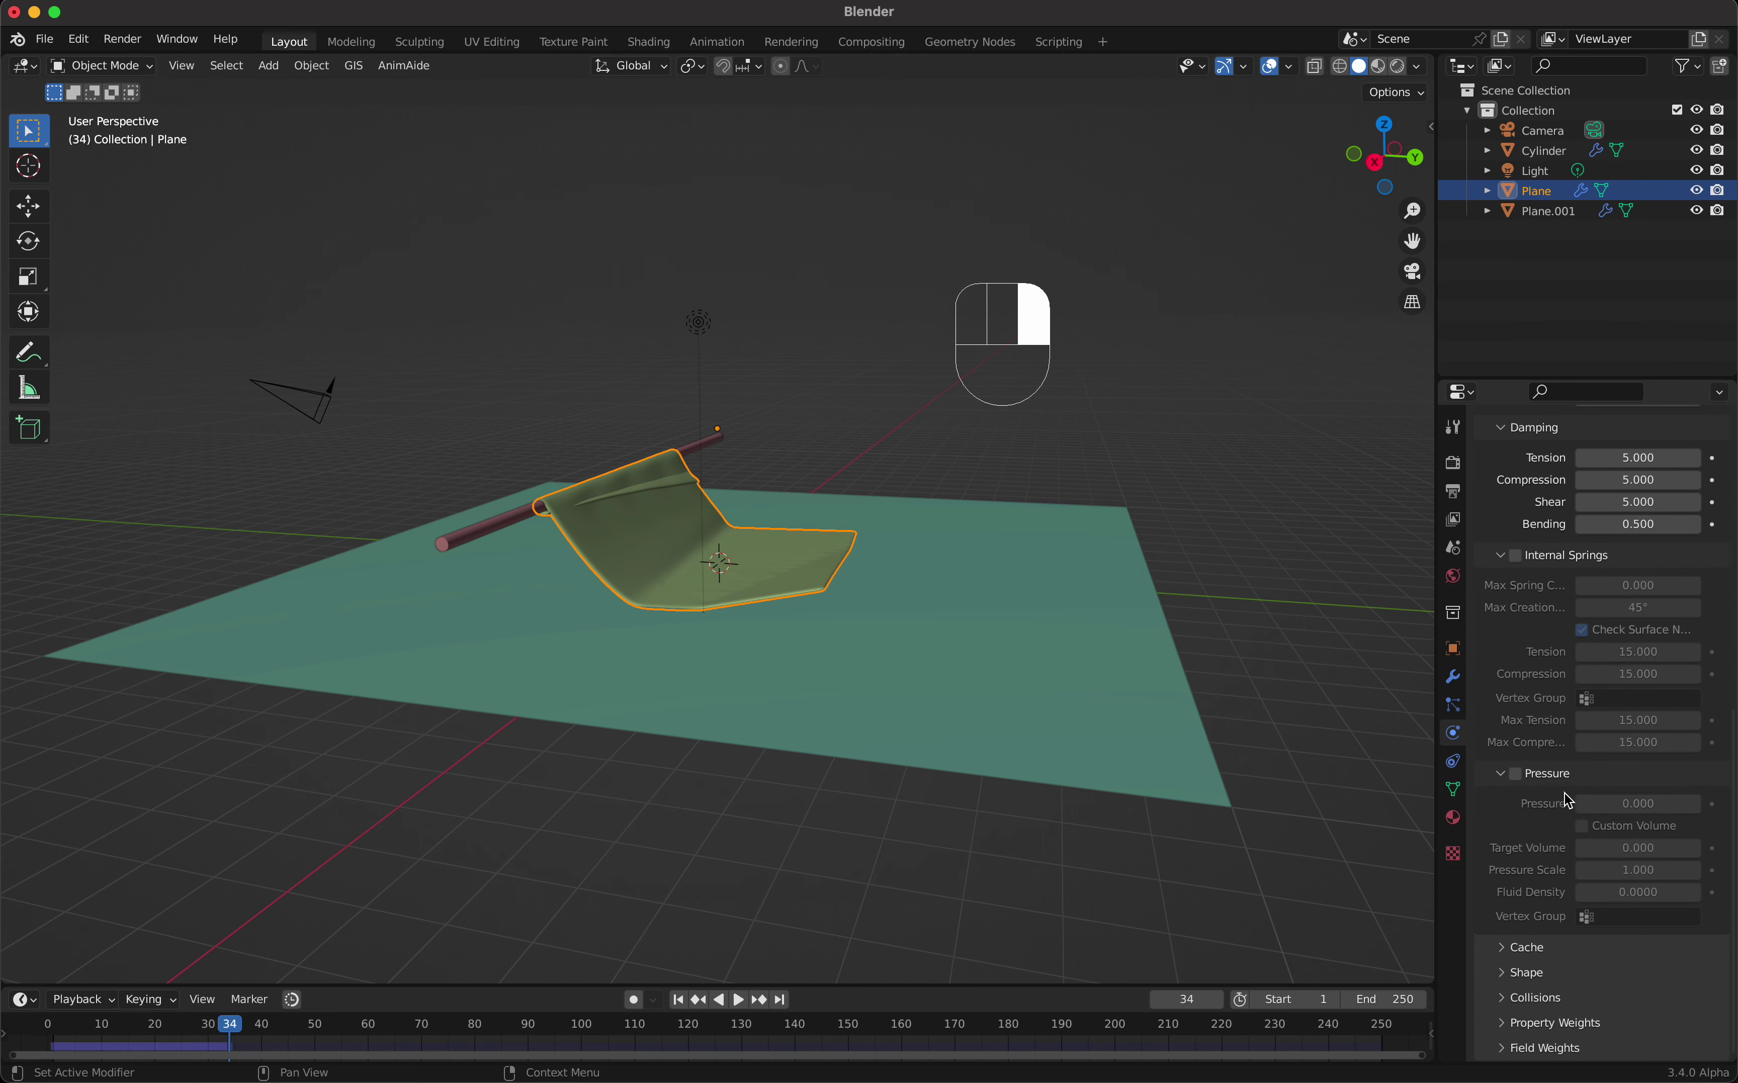
click(1506, 1006)
scroll(1507, 1007, down, 10)
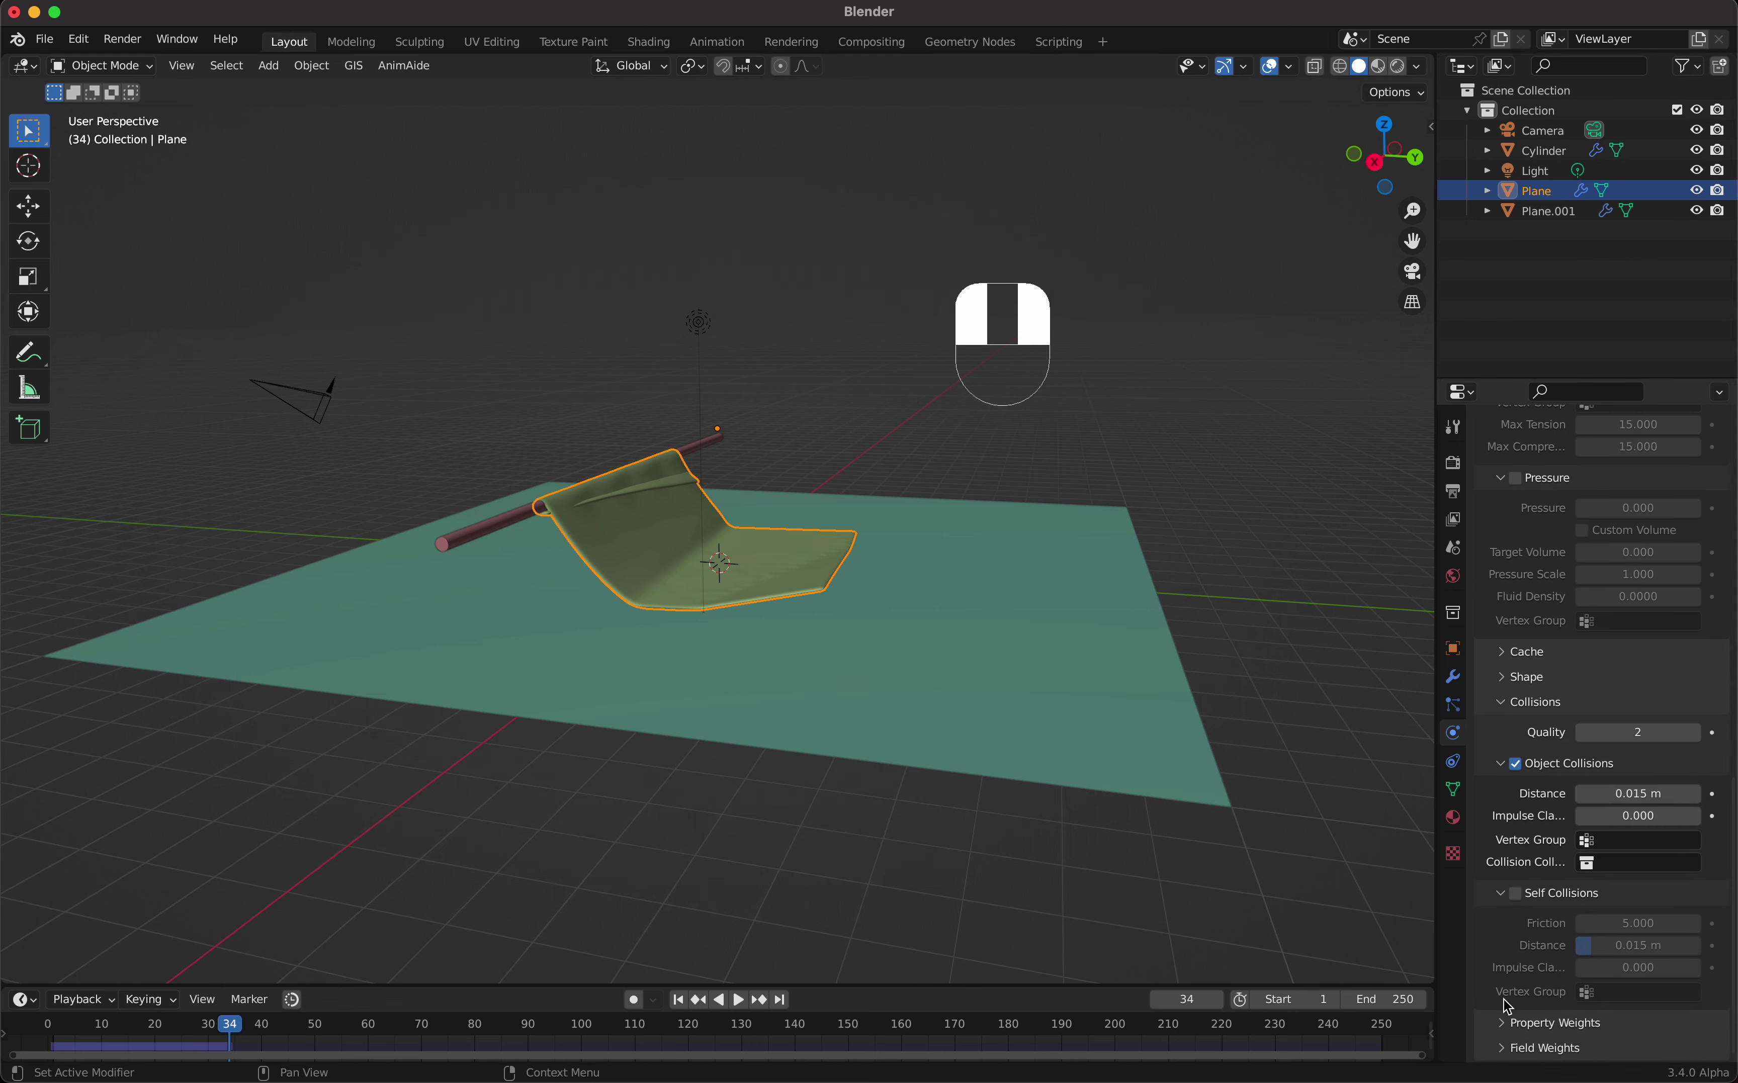
click(1515, 893)
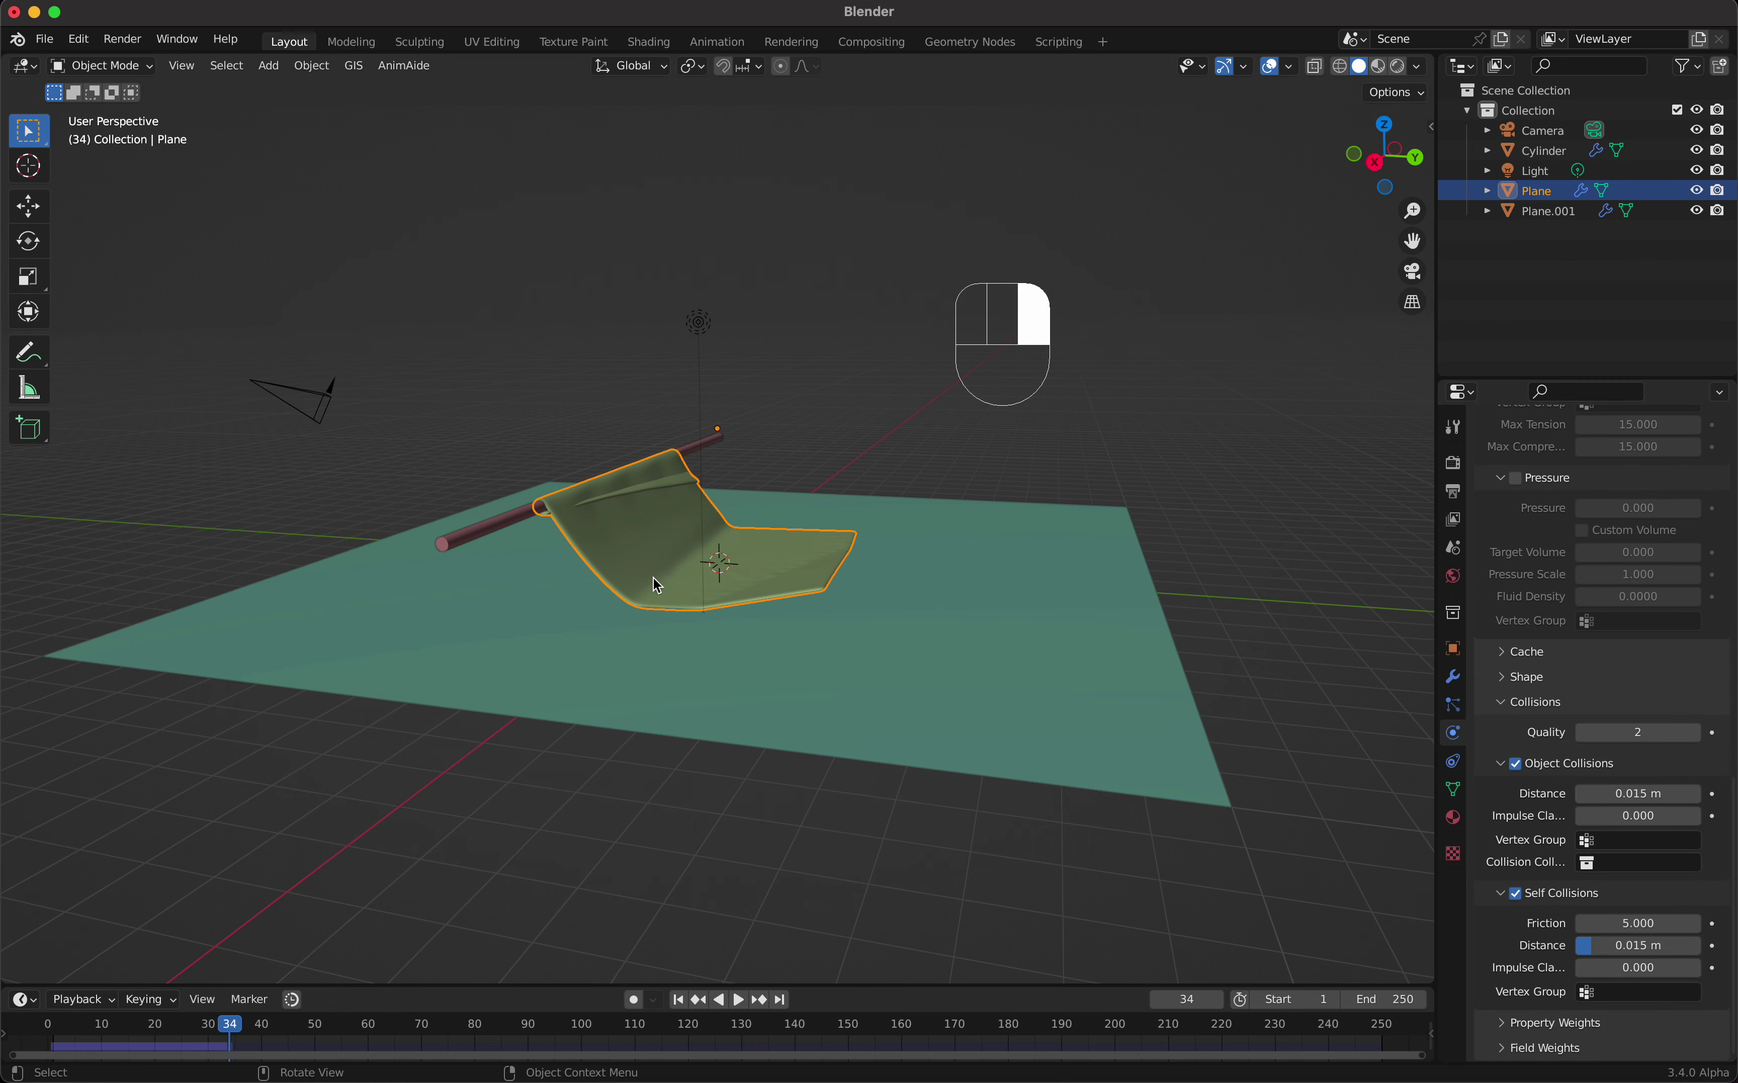
Step: Play the self-colliding cloth's simulation from frame 1, stopping at frame 49, and replay it from frame 1 to frame 37
key(shift+Left)
key(space)
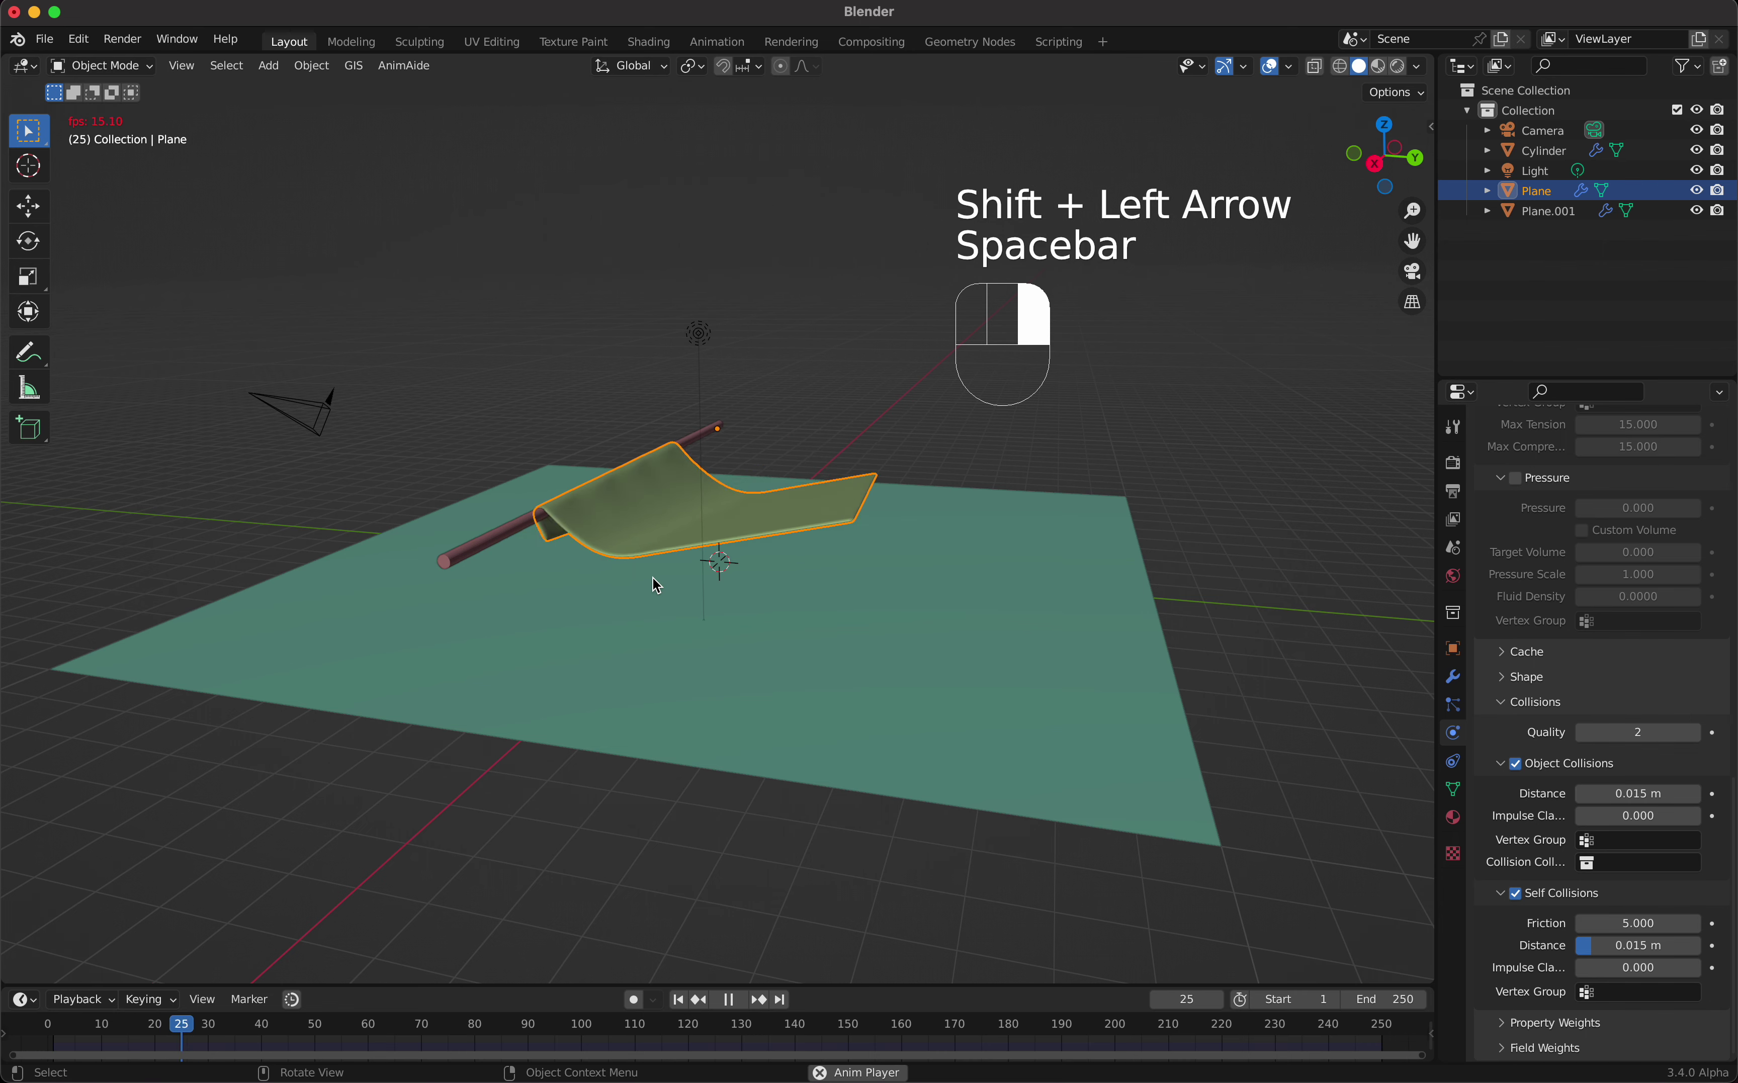
scroll(653, 577, down, 3)
key(space)
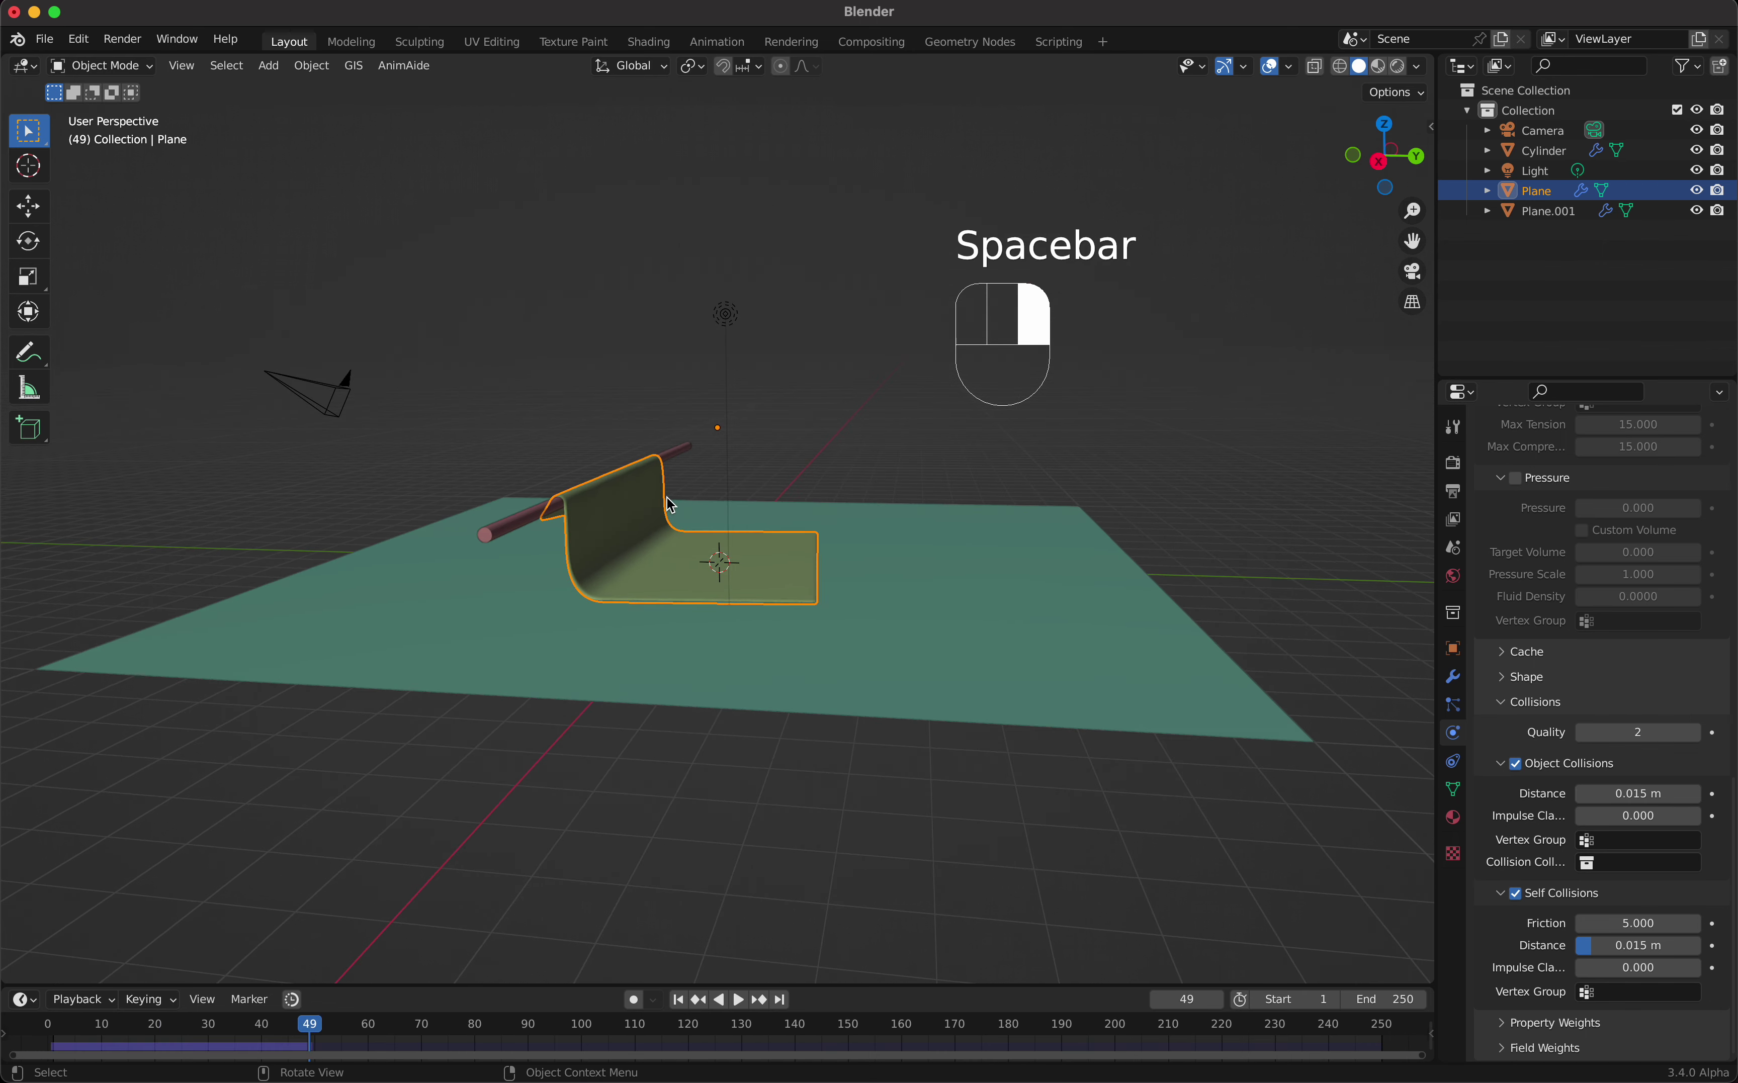
scroll(669, 505, down, 3)
key(space)
key(space)
key(shift+Left)
key(space)
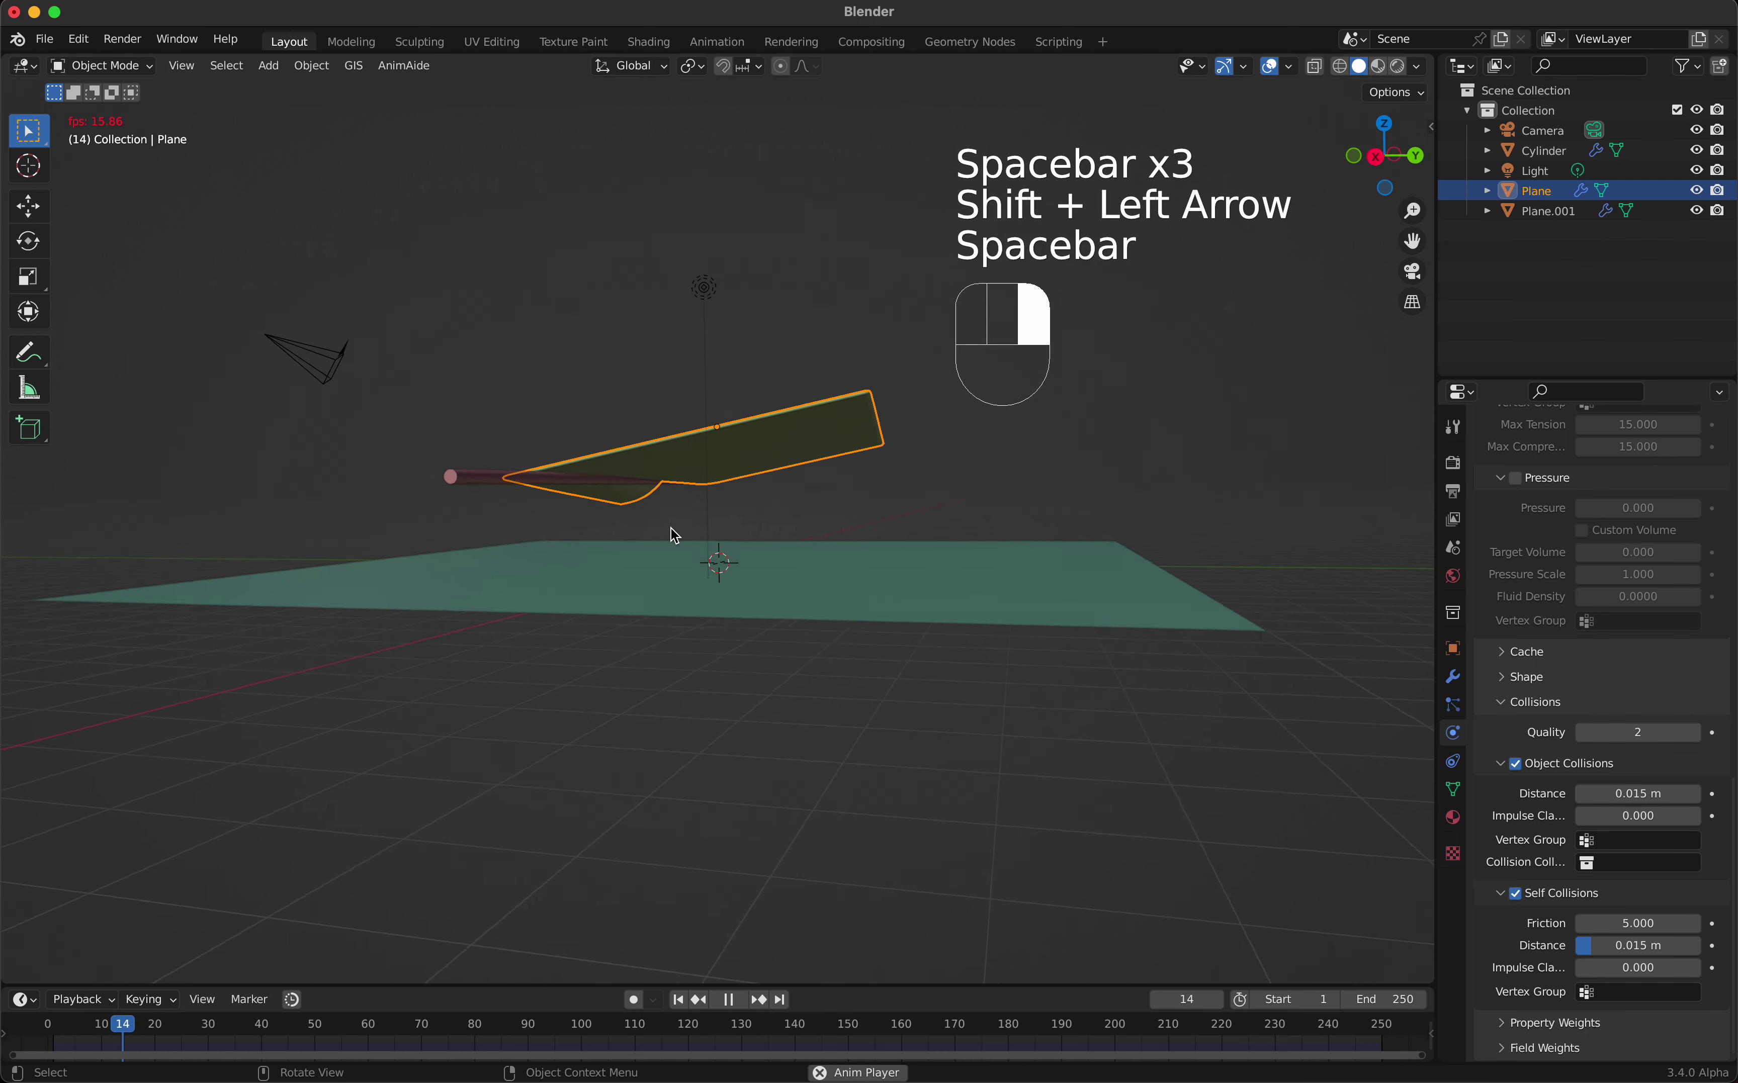
scroll(674, 534, up, 3)
key(space)
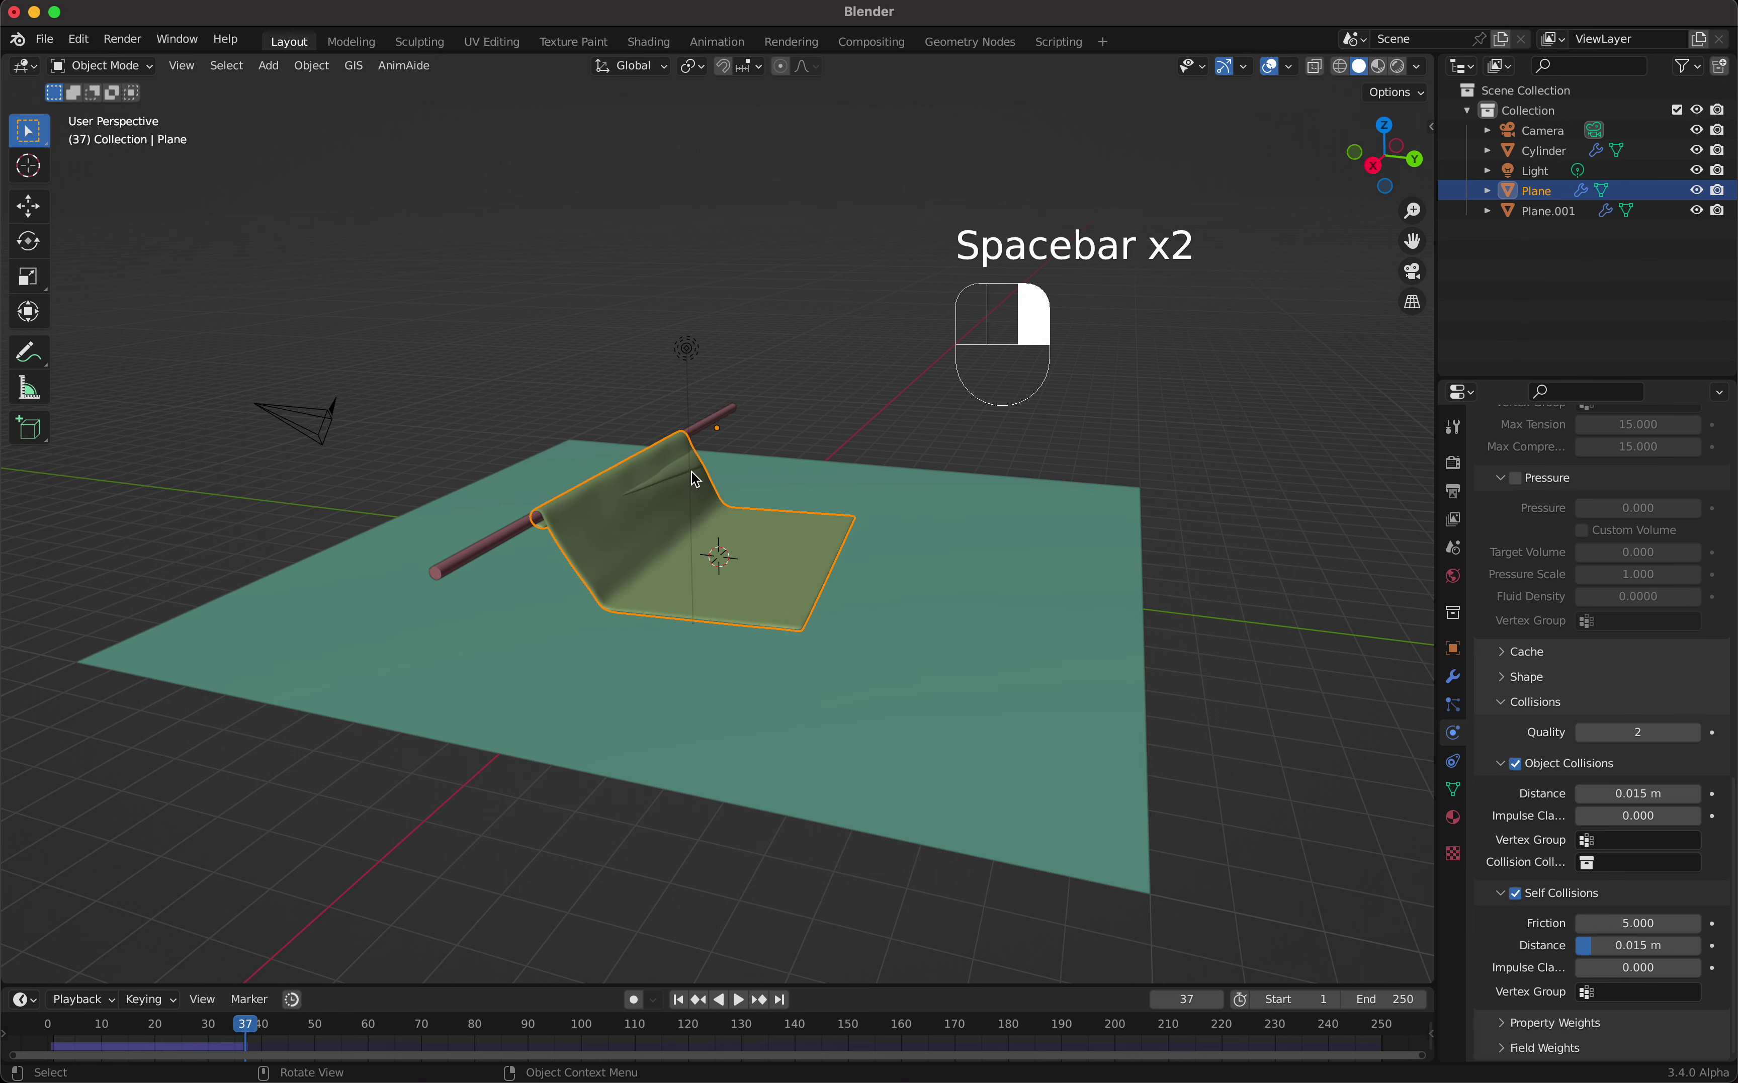
Step: Toggle the Solidify modifier's viewport display off and on, and examine the crease near the top edge of the draped cloth
click(1453, 677)
click(1609, 547)
click(1630, 546)
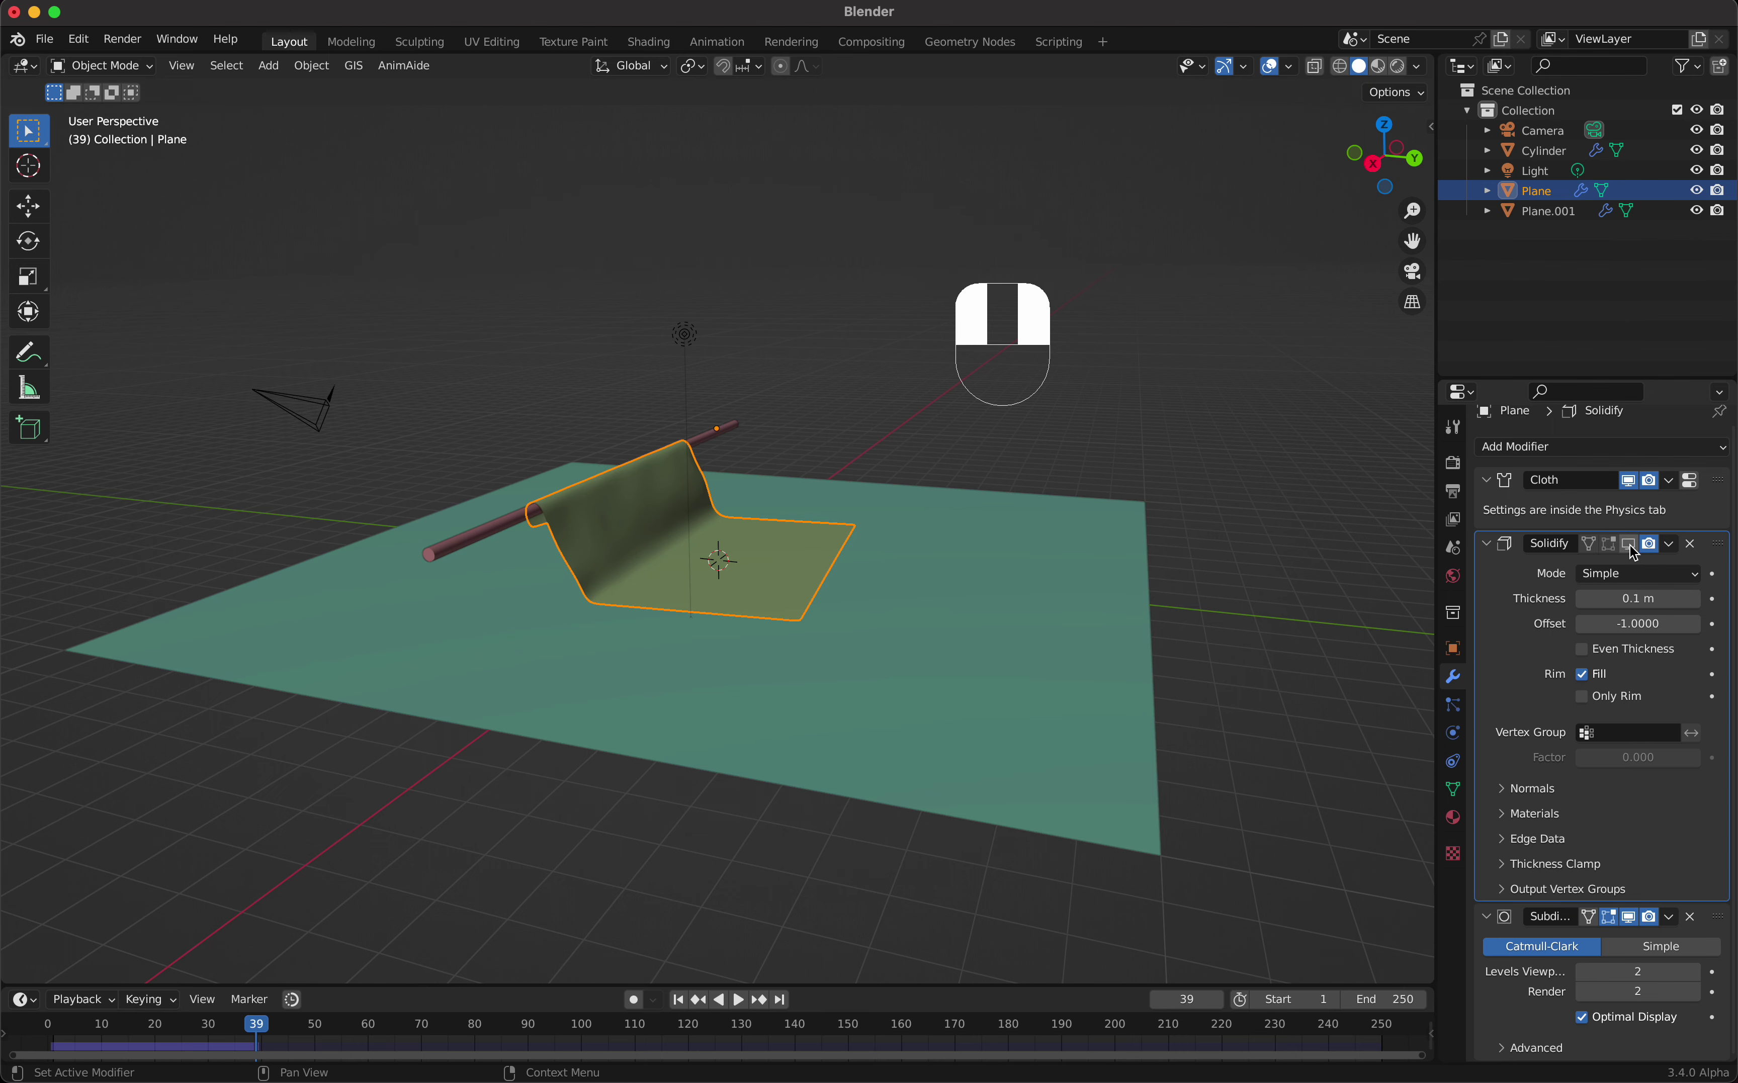
click(1625, 548)
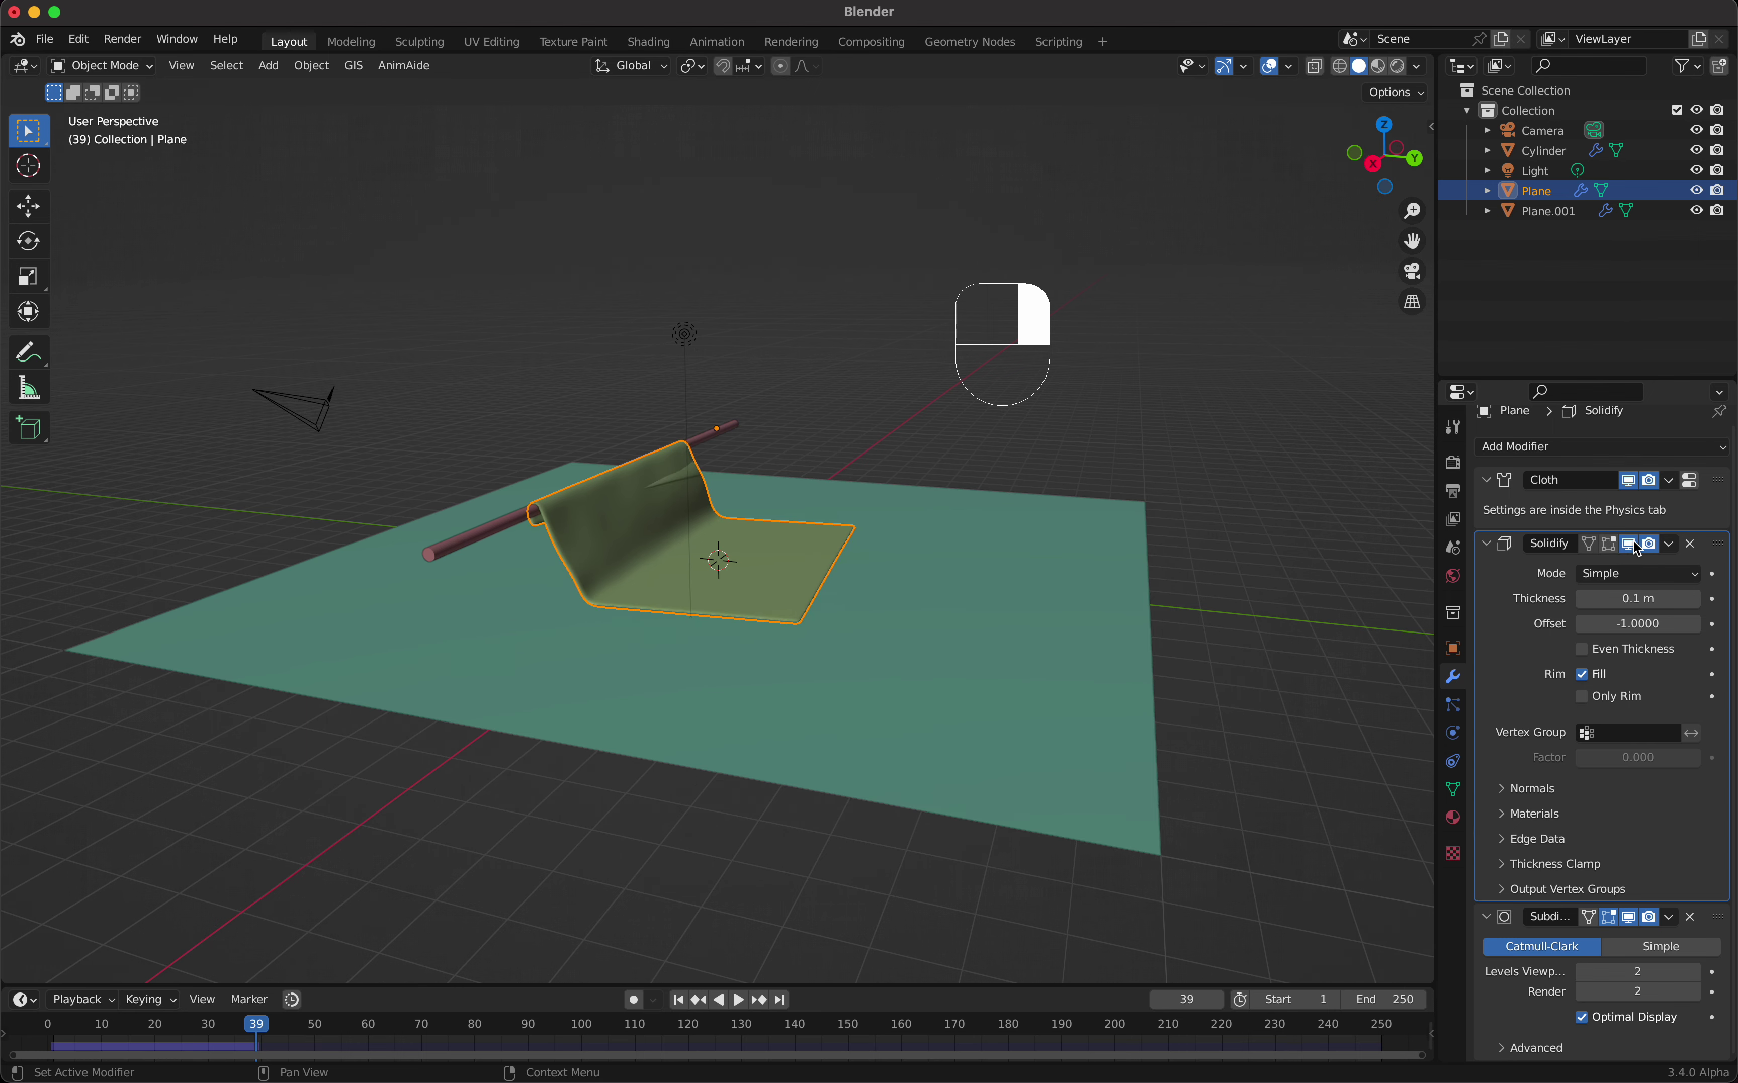
scroll(842, 560, down, 5)
scroll(842, 560, up, 5)
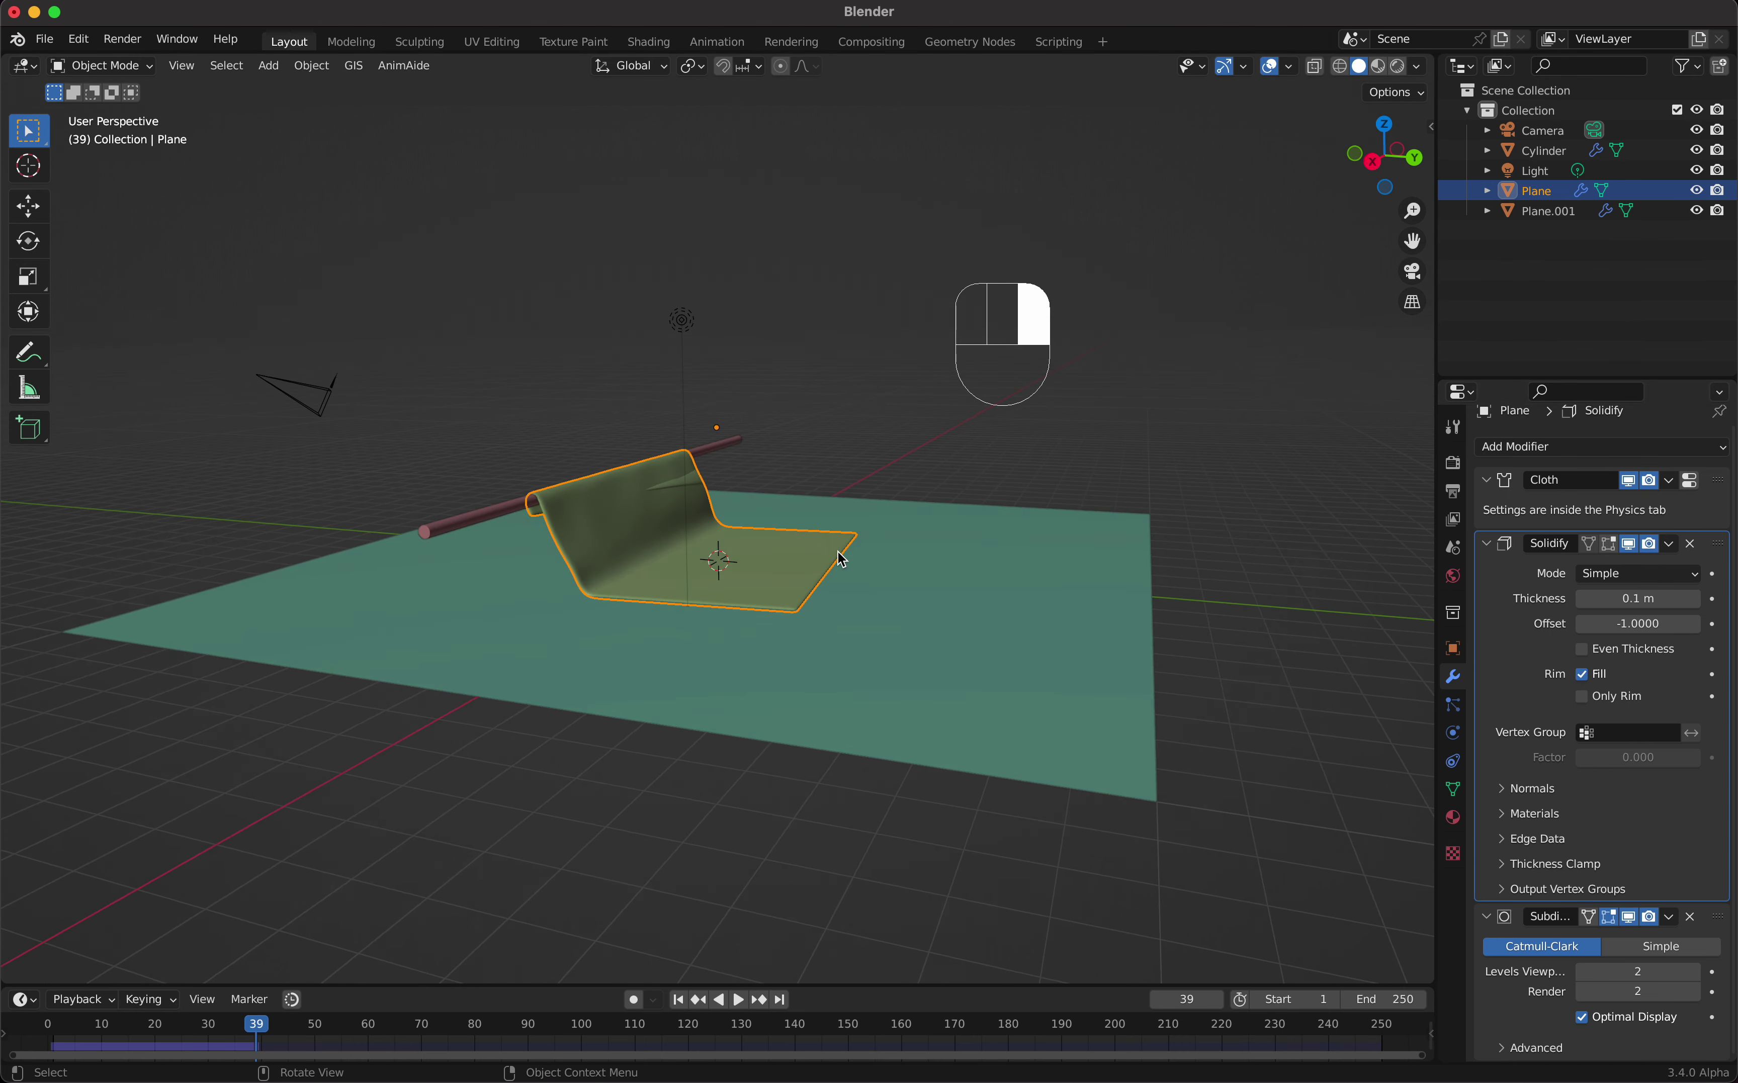
super+scroll(840, 555, up, 5)
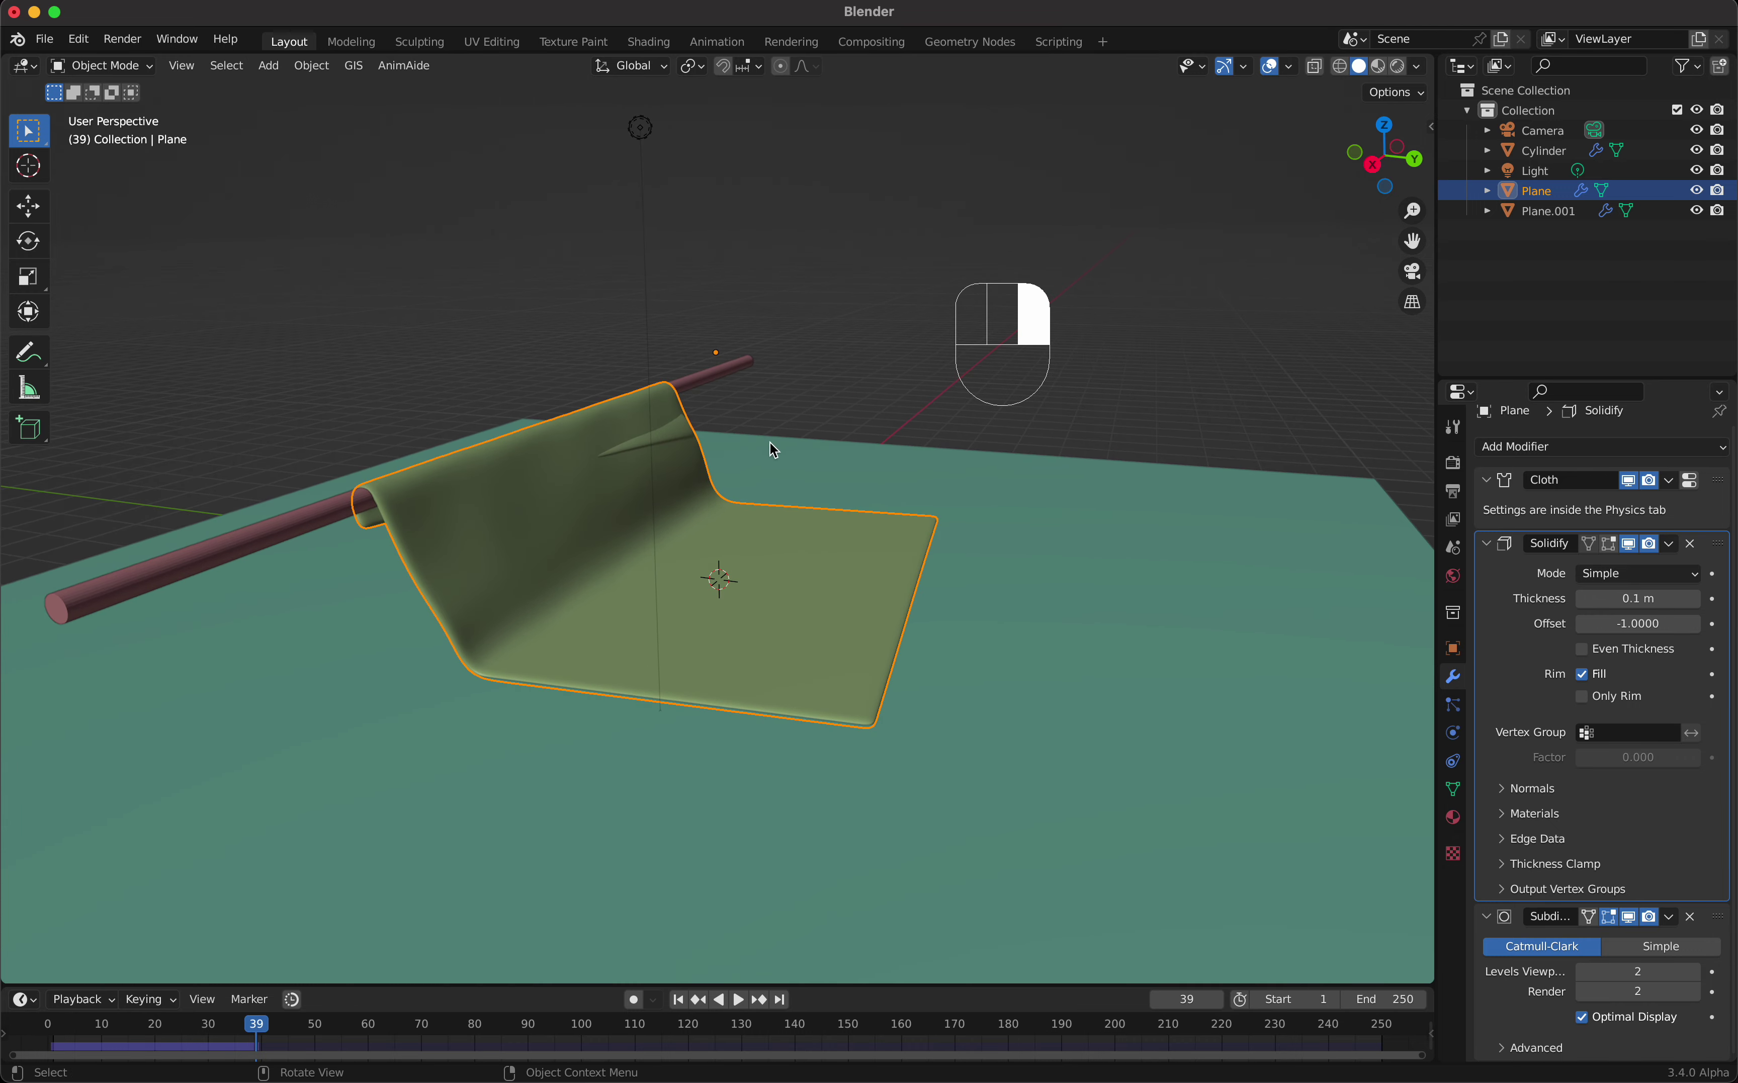
scroll(698, 436, left, 4)
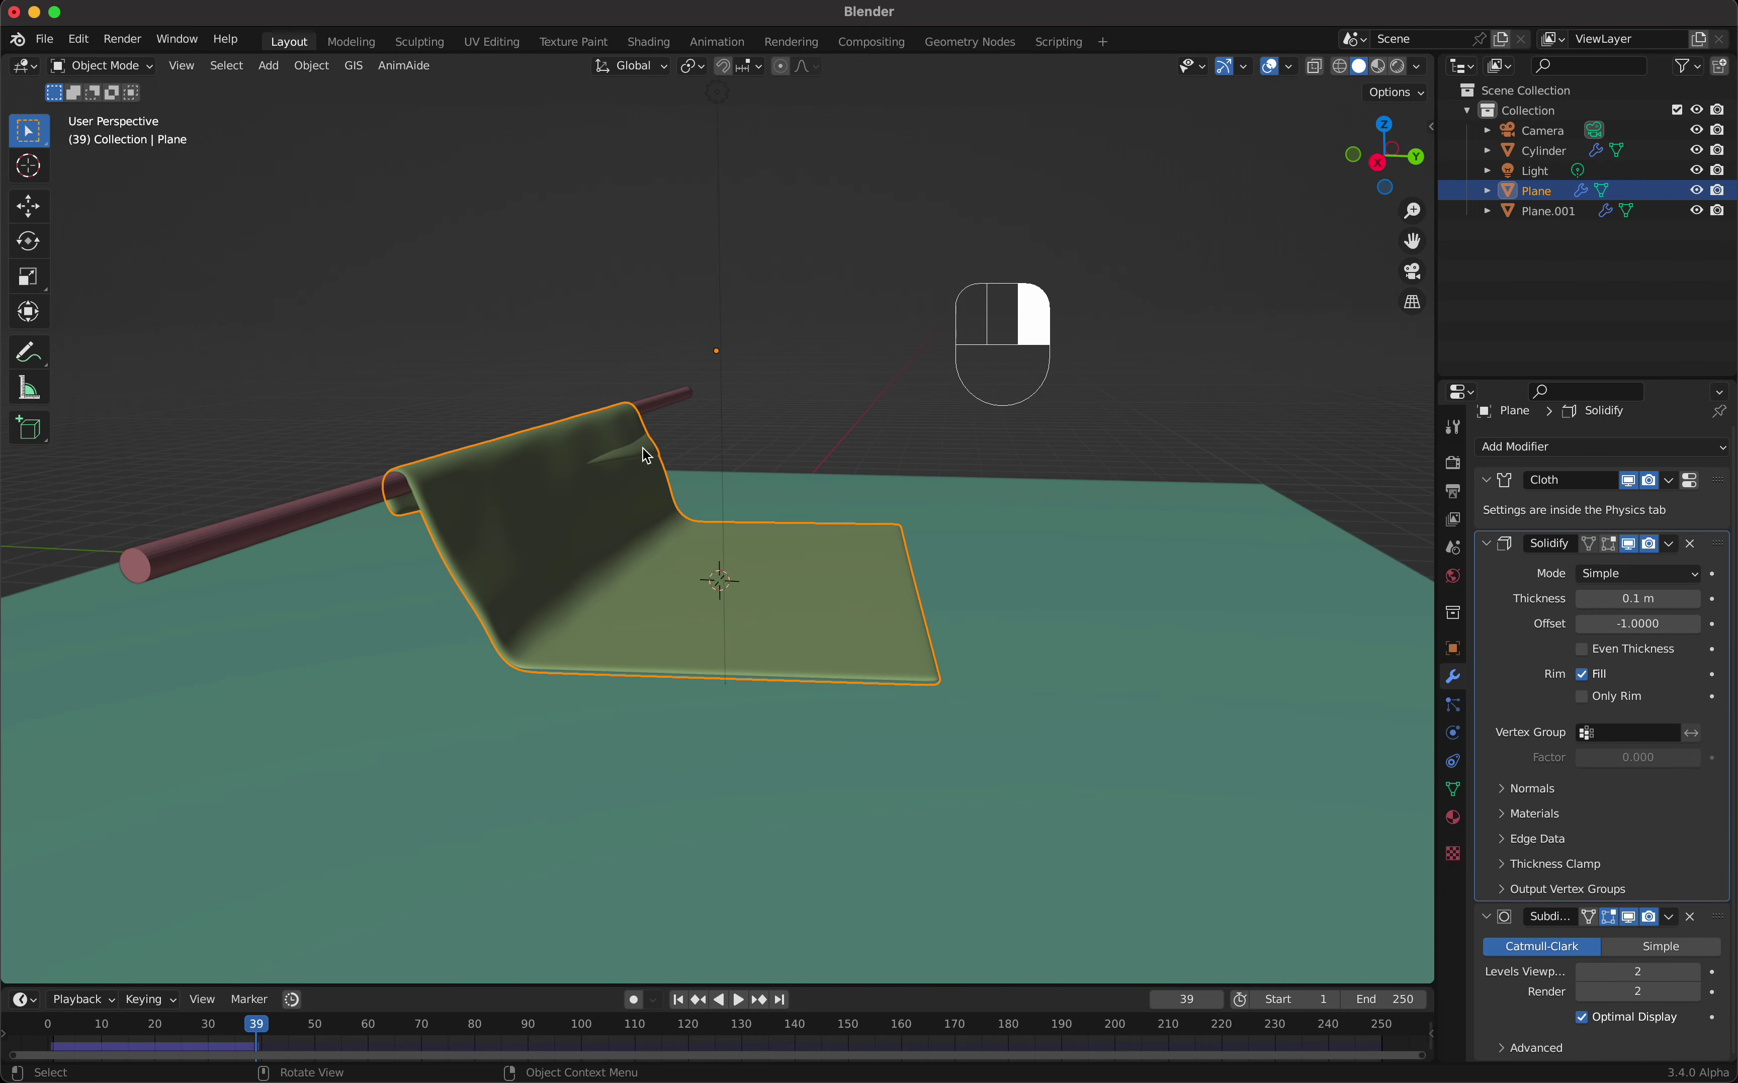
Step: Set the Solidify modifier's offset to 0 on the cloth plane
click(1635, 633)
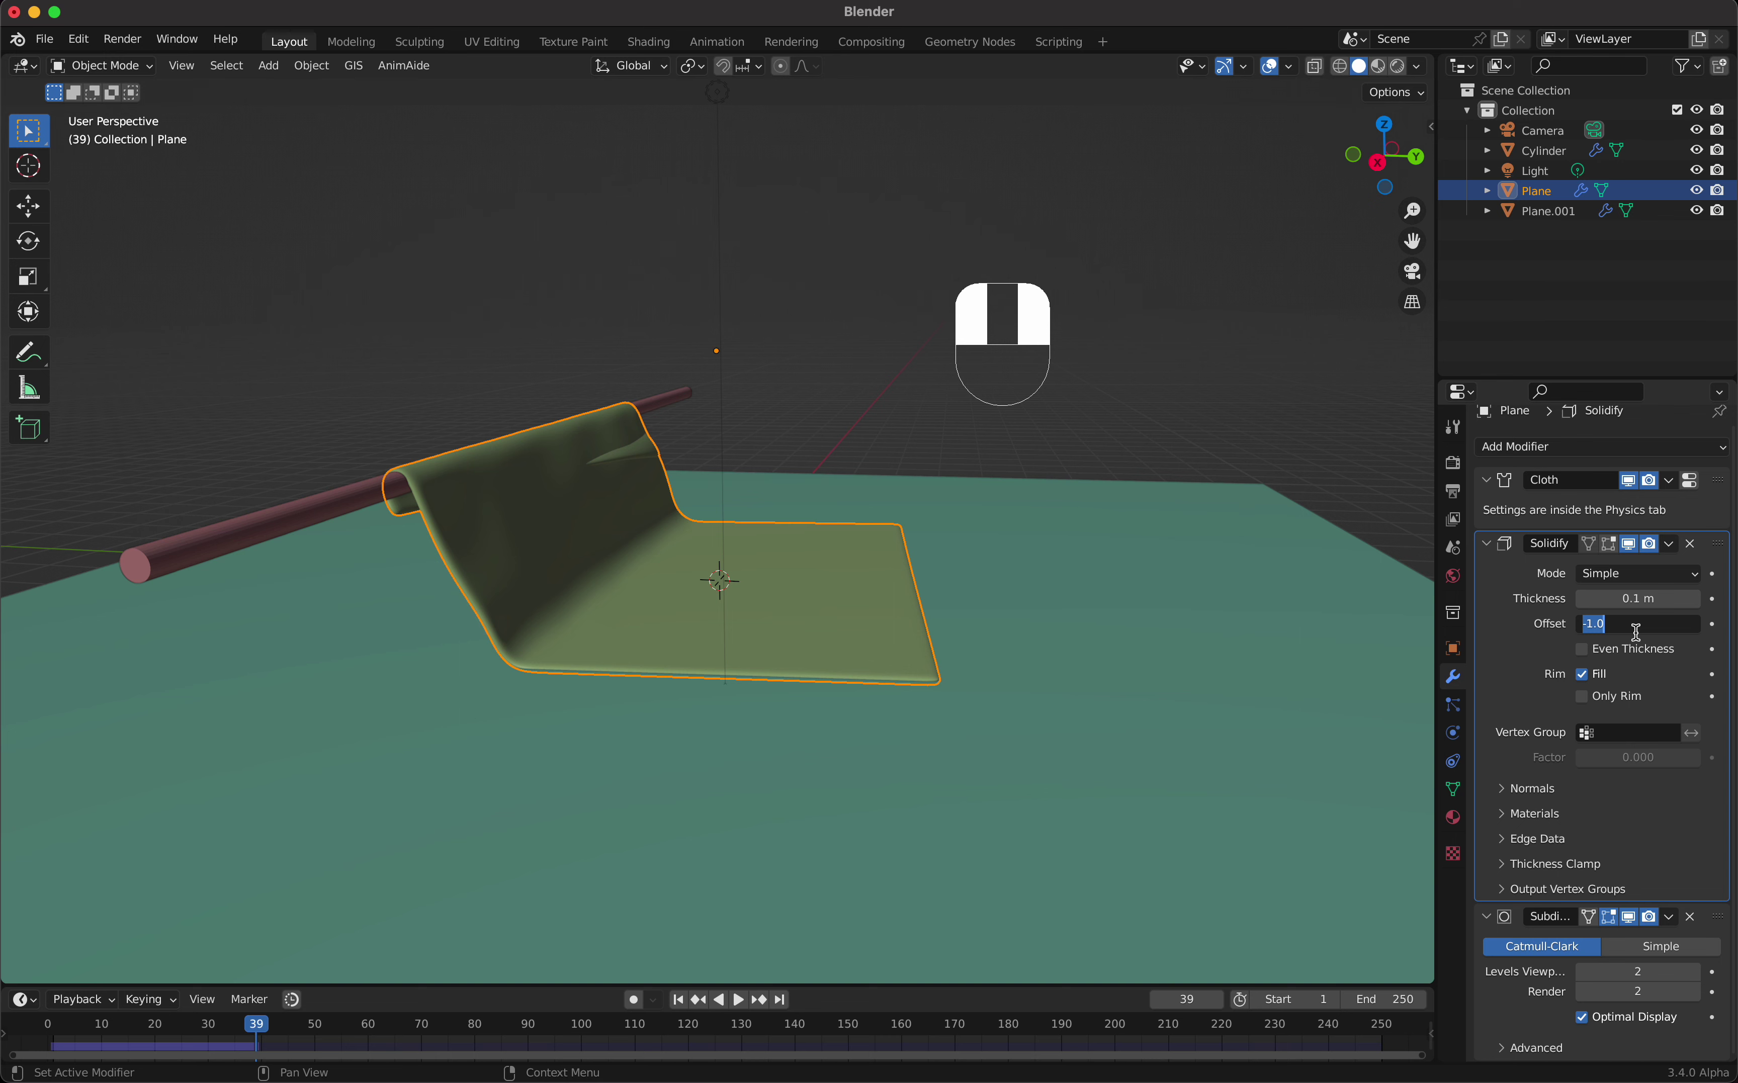
text(0)
key(Return)
scroll(1001, 448, left, 8)
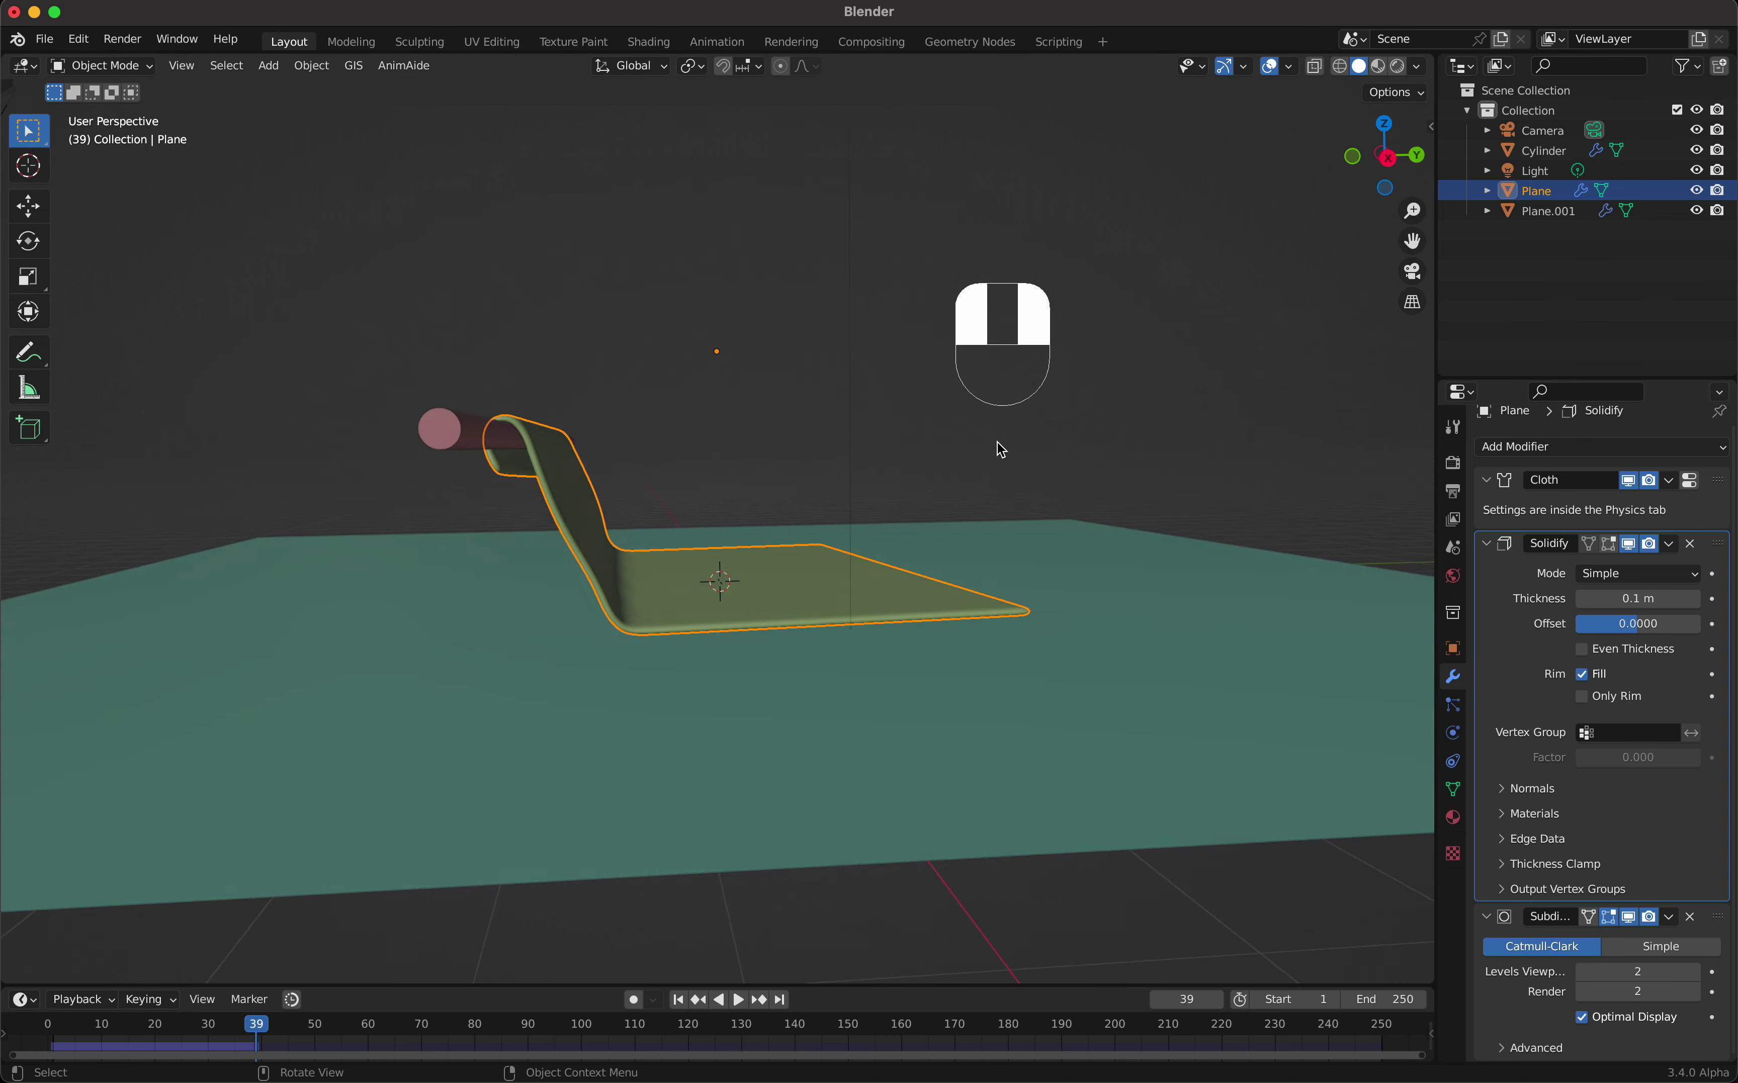
scroll(566, 506, left, 6)
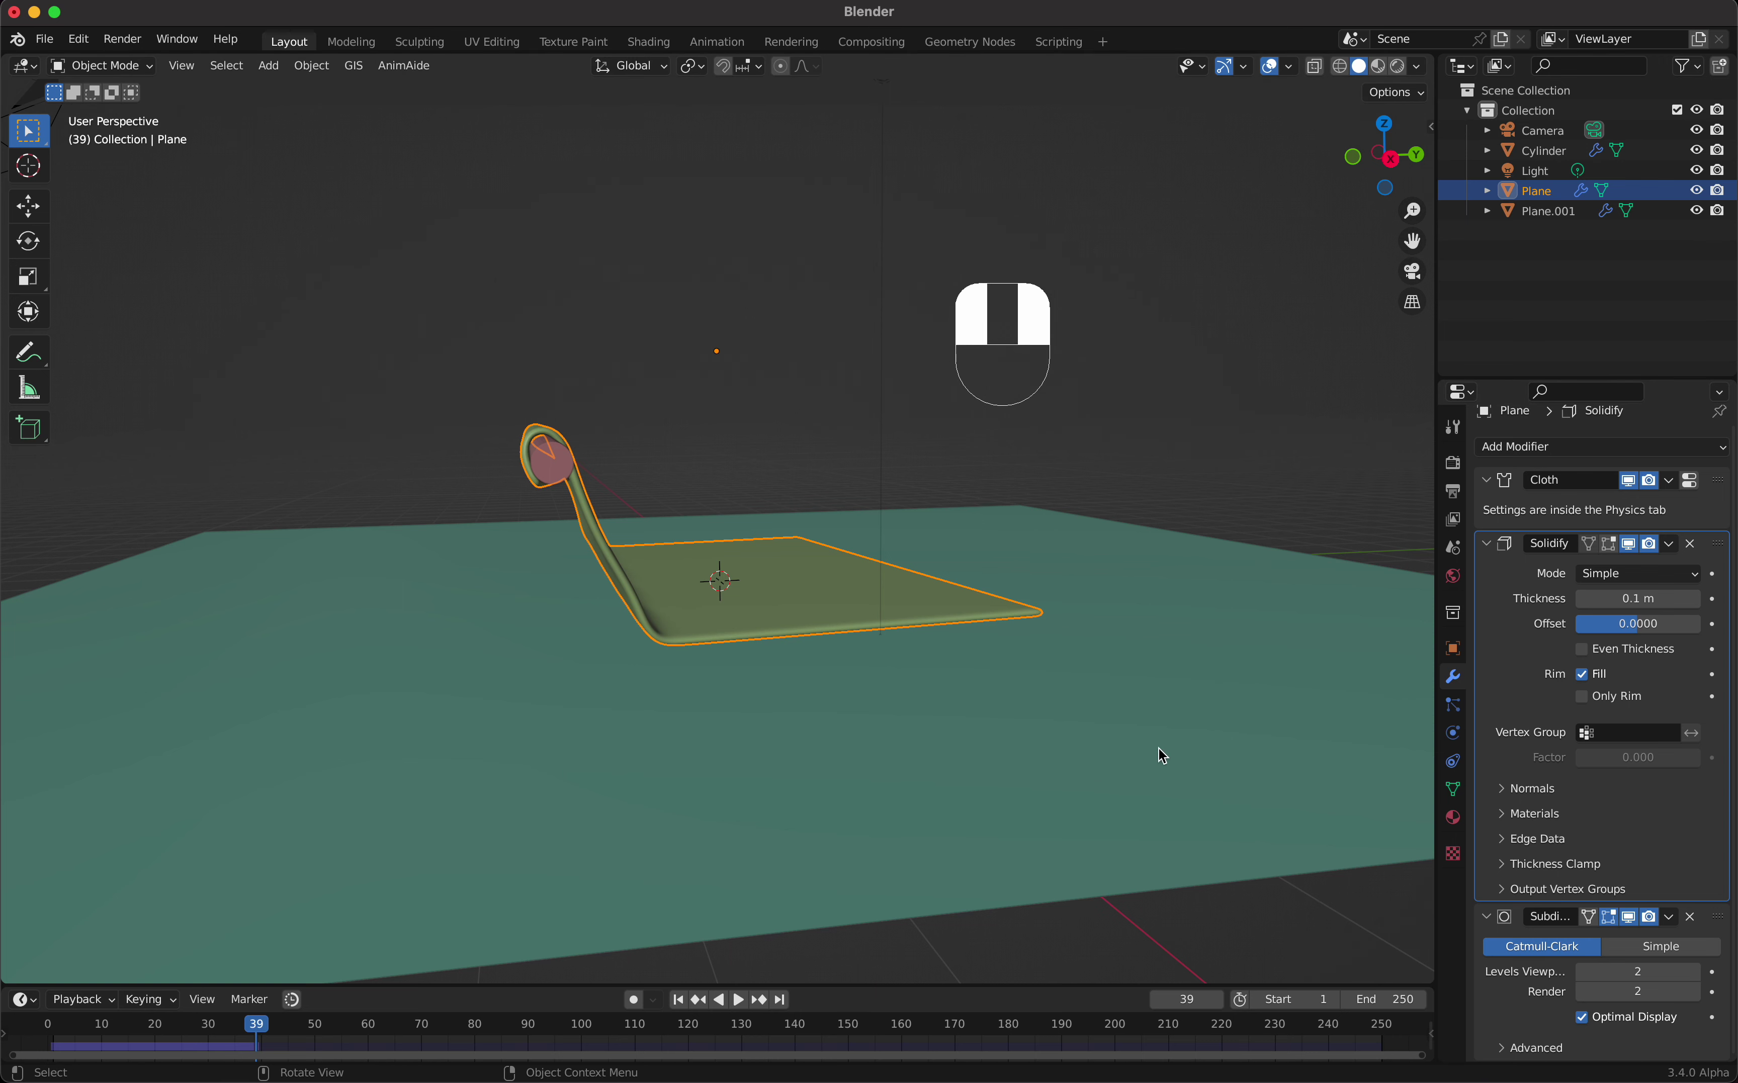
Step: Replay the simulation with the centred cloth thickness from frame 1, stopping at frame 39
scroll(1159, 746, left, 5)
key(shift+Left)
key(space)
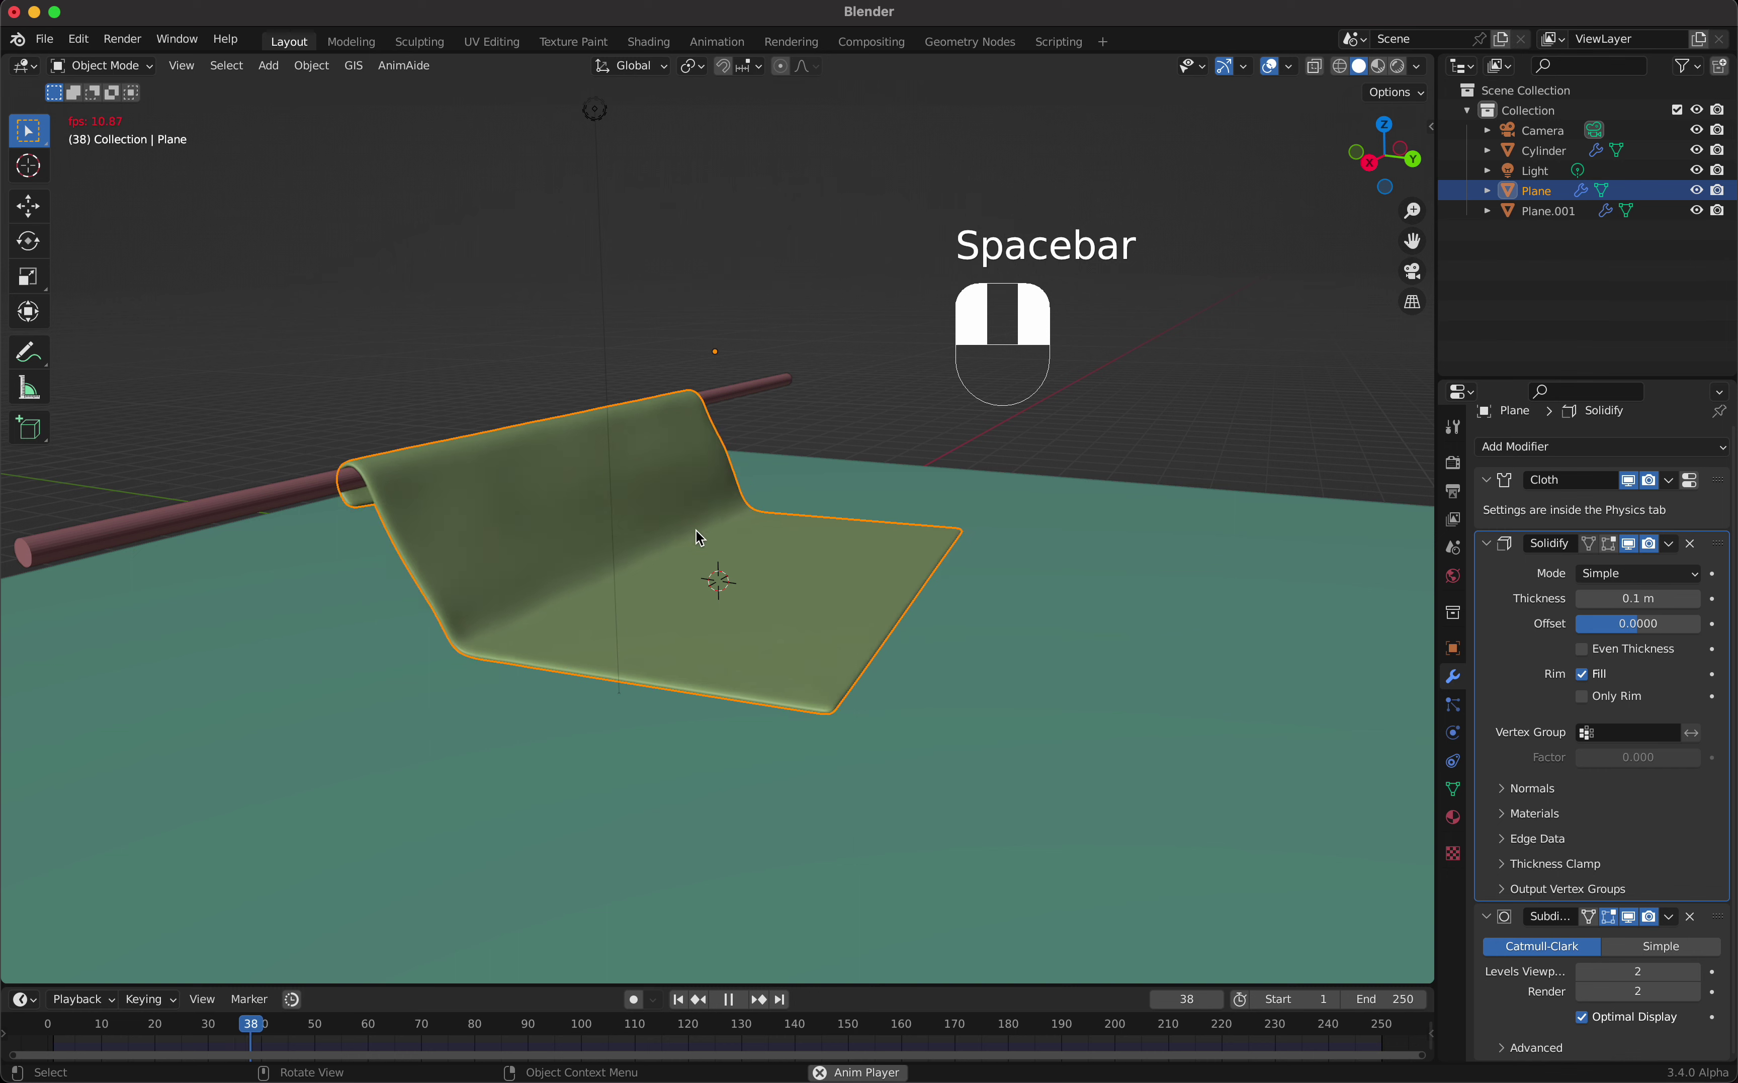
key(space)
Step: Set the Solidify thickness to 0.02 m and examine the cloth's edges up close
drag(1620, 594, 1622, 594)
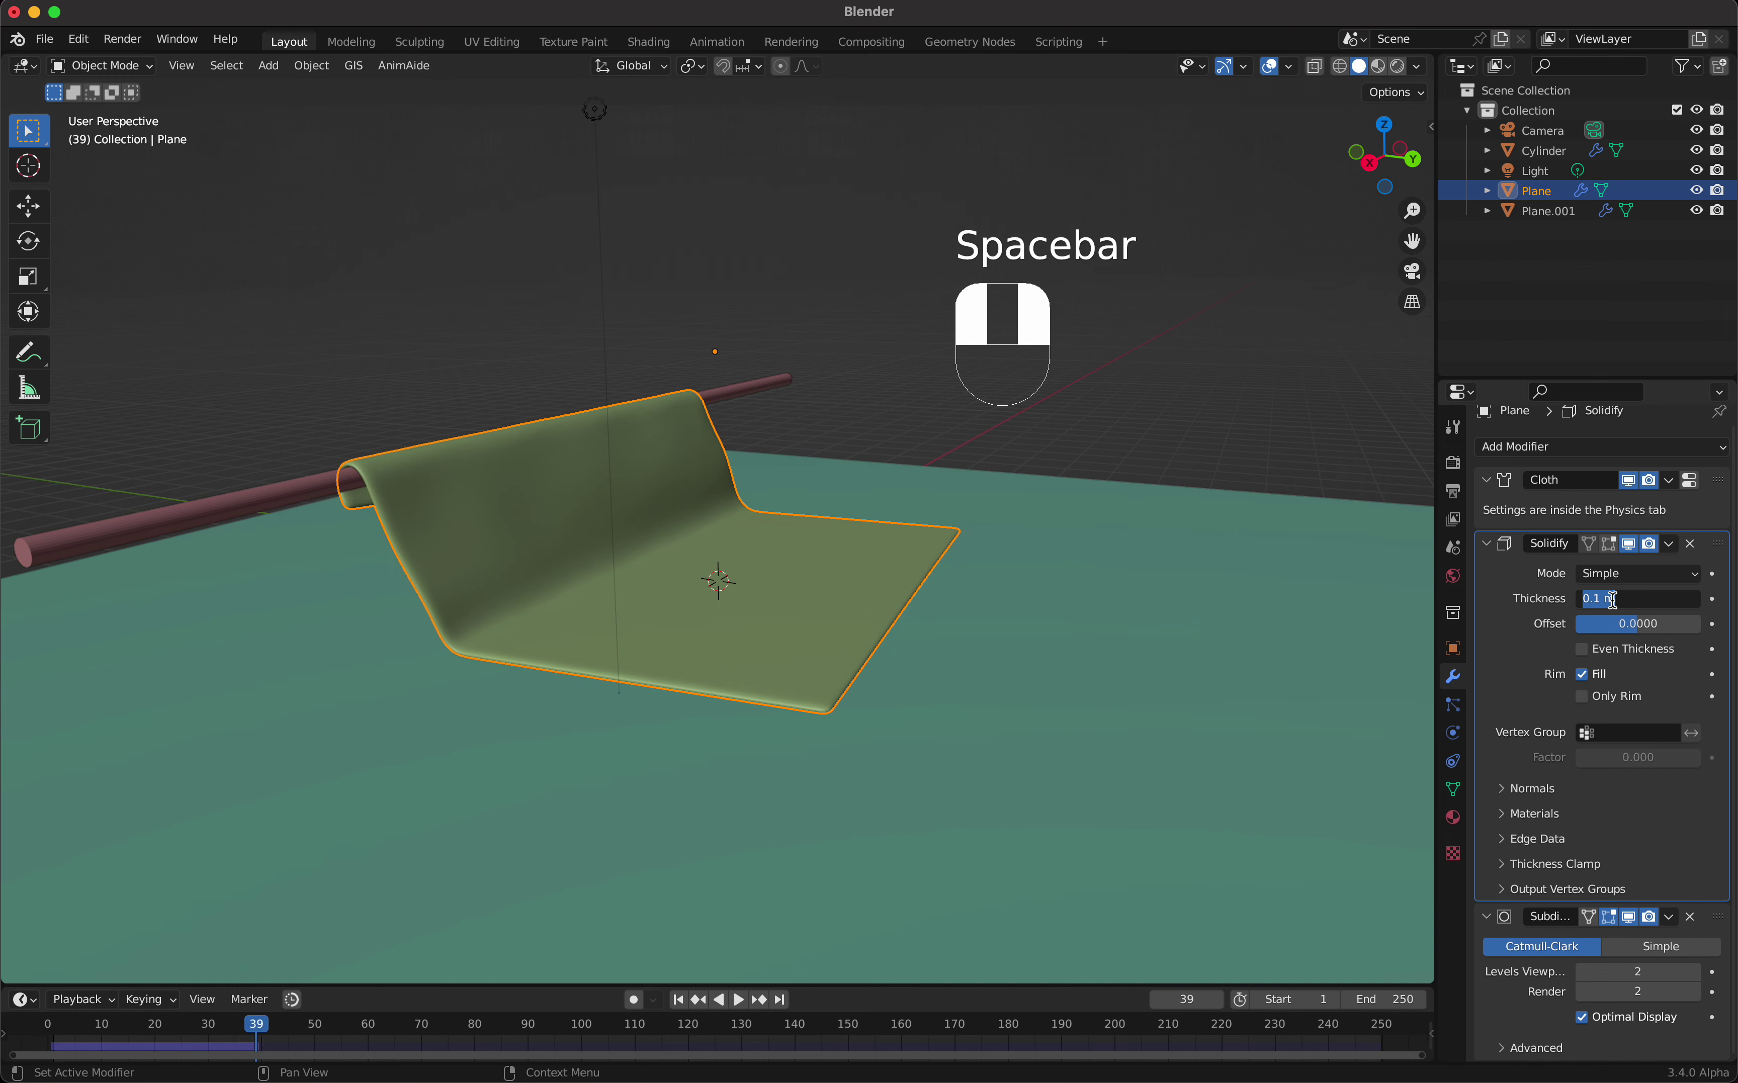
text(.02)
key(Return)
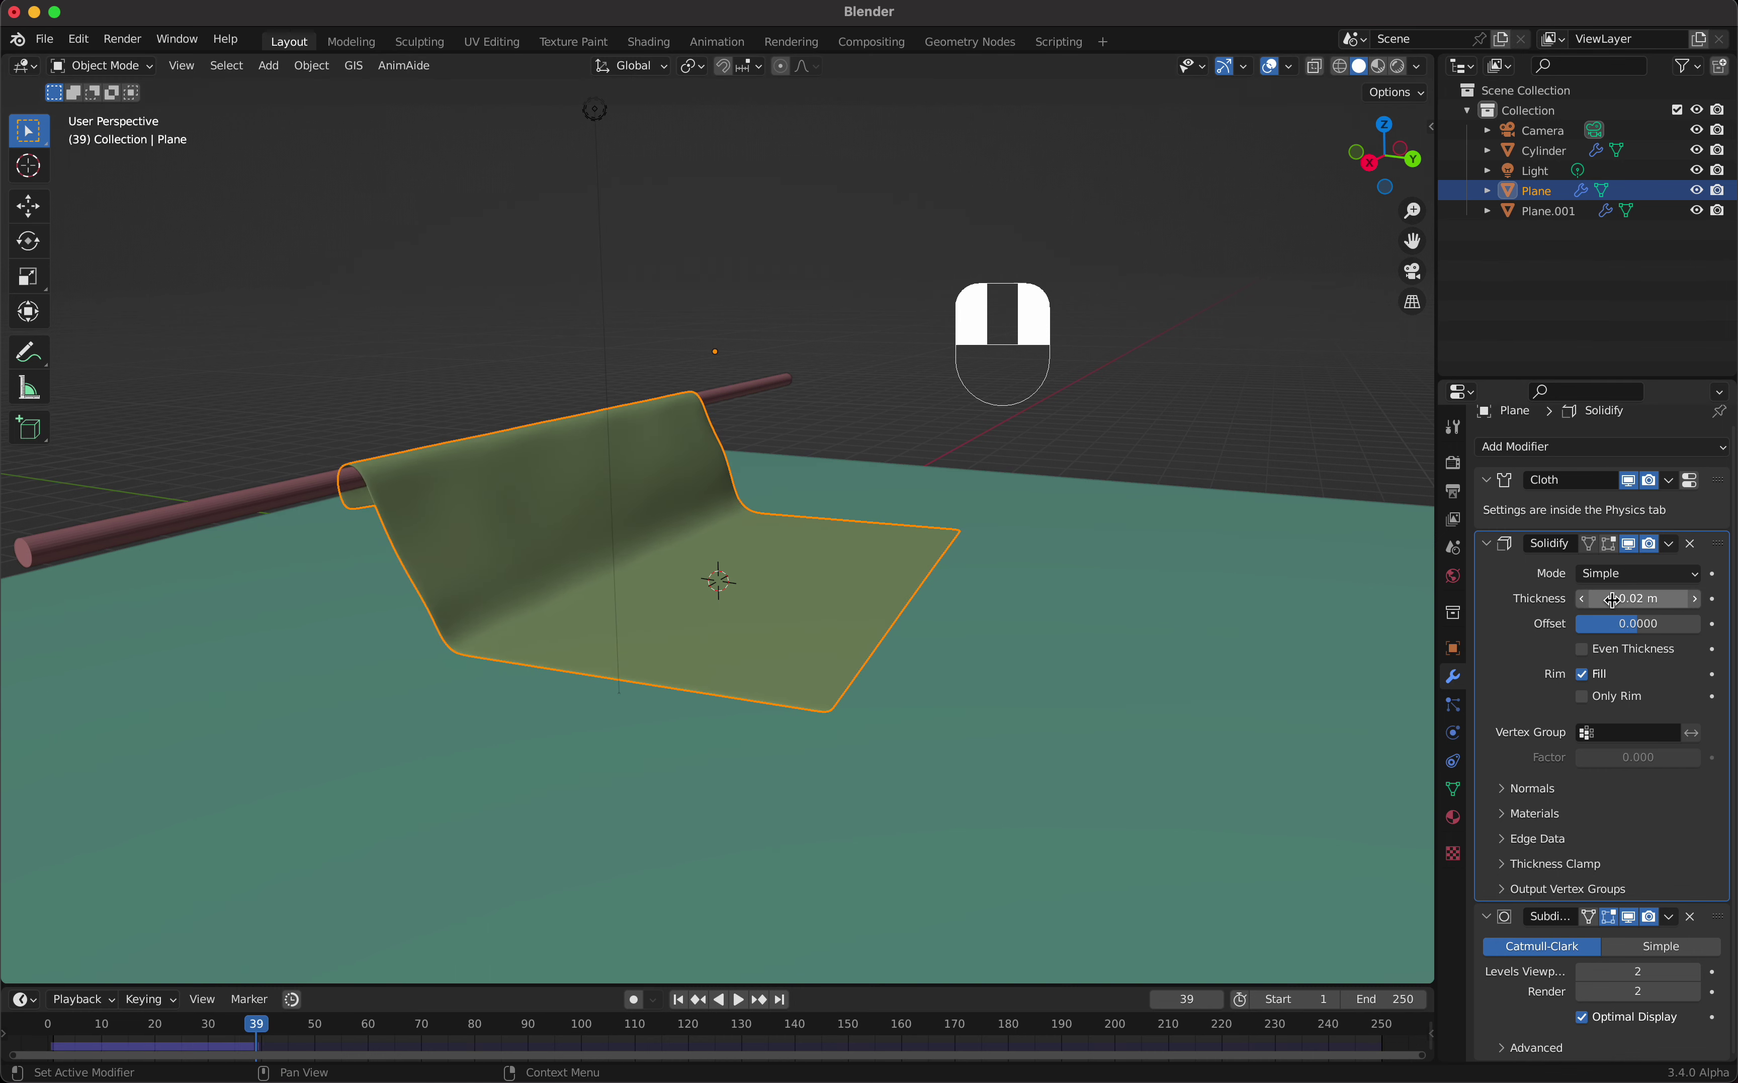
middle_drag(749, 505, 748, 511)
super+scroll(746, 506, up, 5)
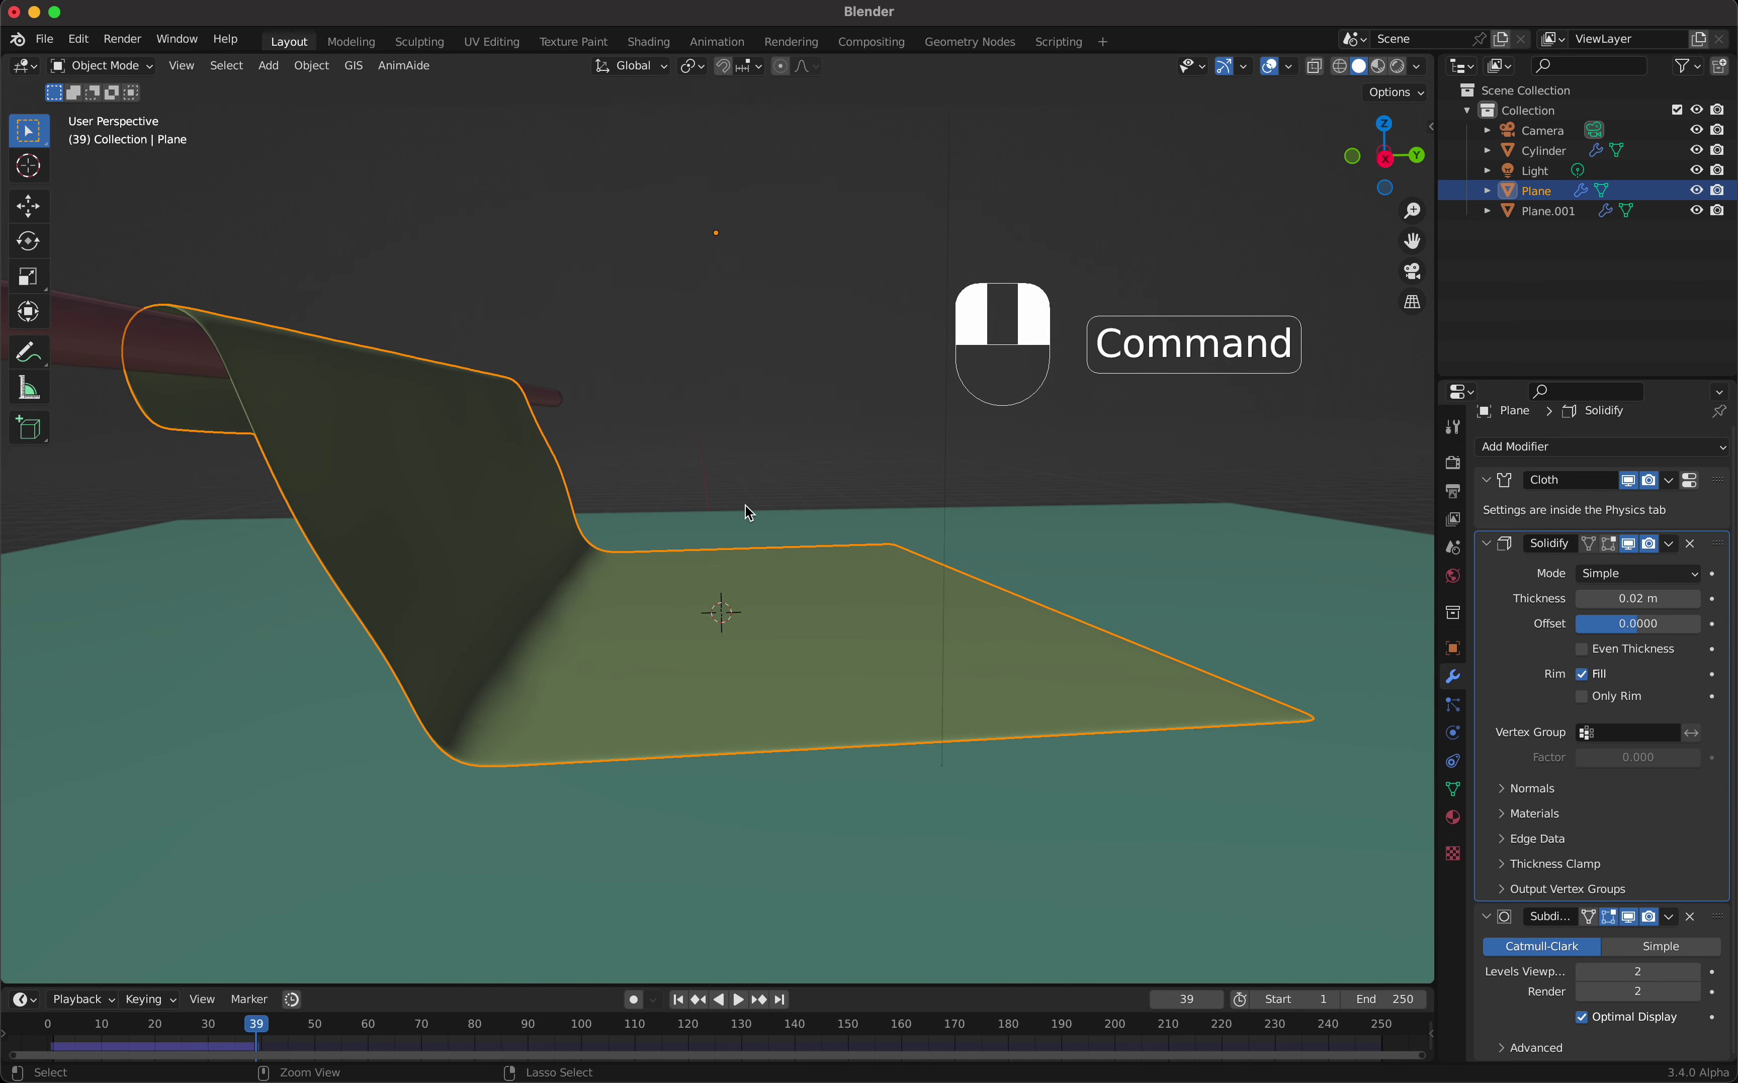
super+scroll(745, 506, down, 5)
Step: Set the Solidify modifier's thickness to 0.04 m
click(1612, 599)
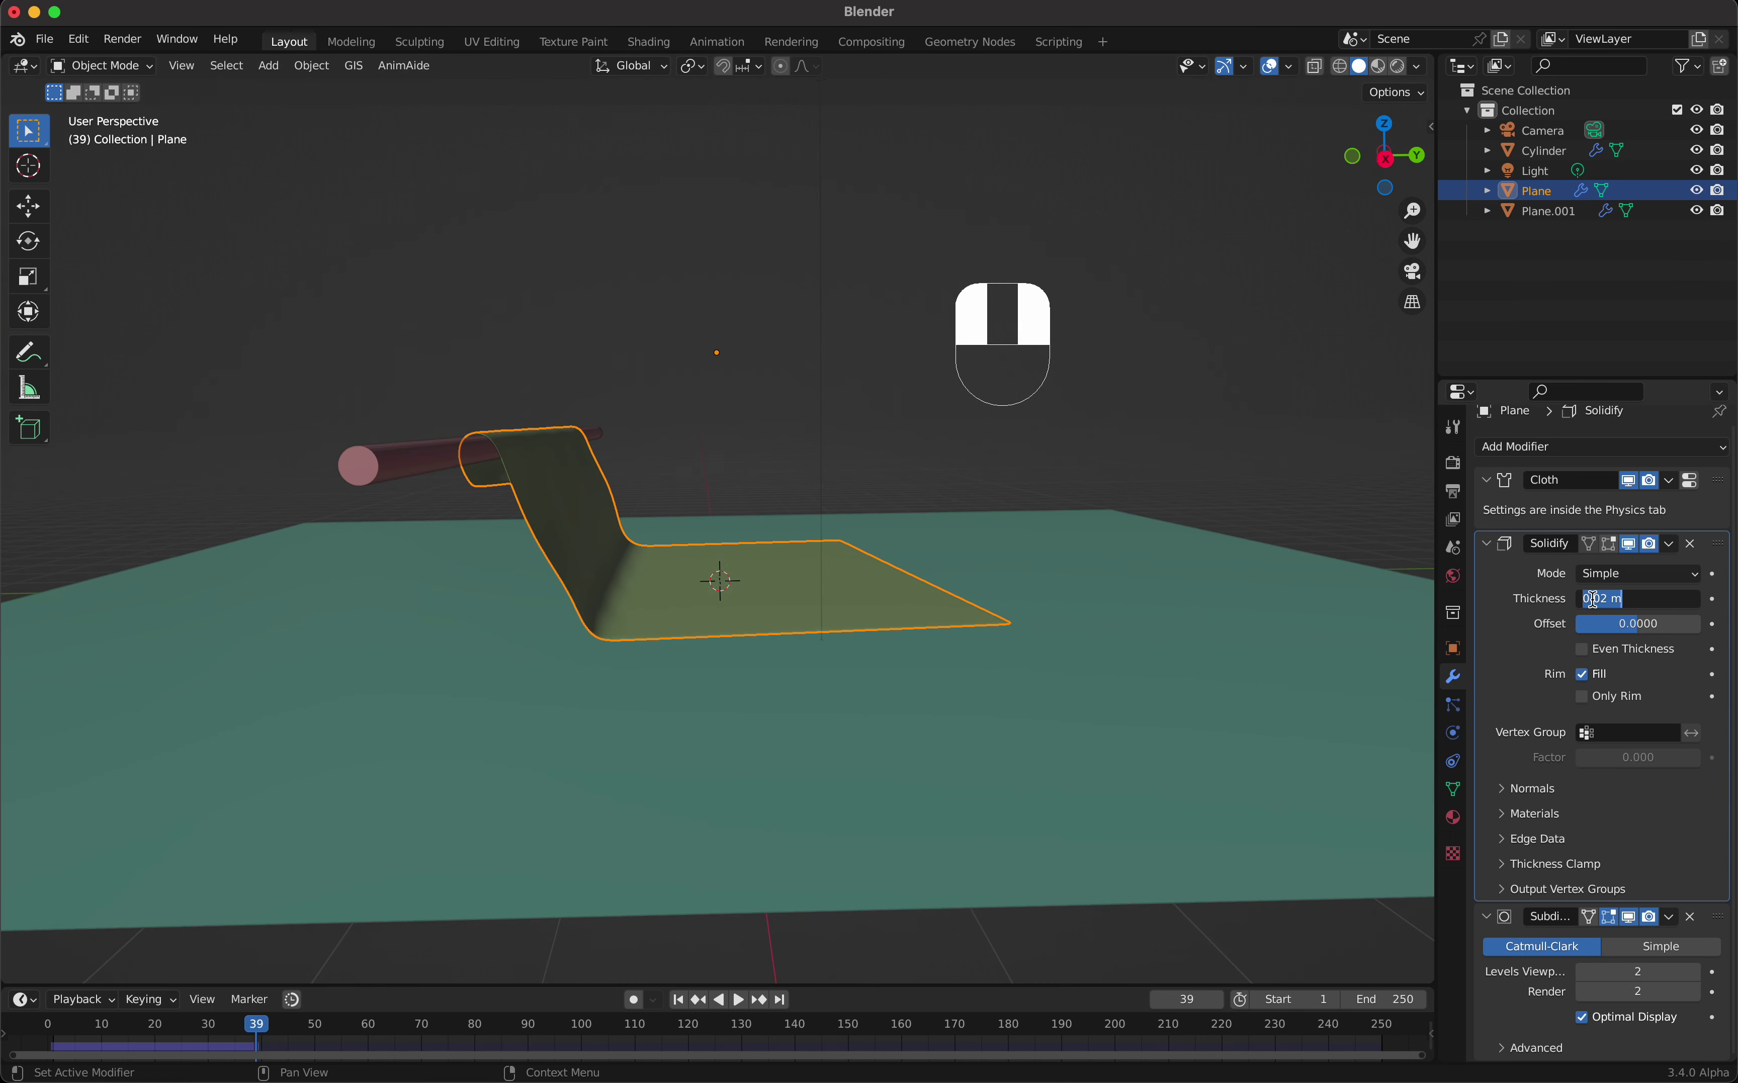
key(Right)
key(BackSpace)
text(4)
key(Return)
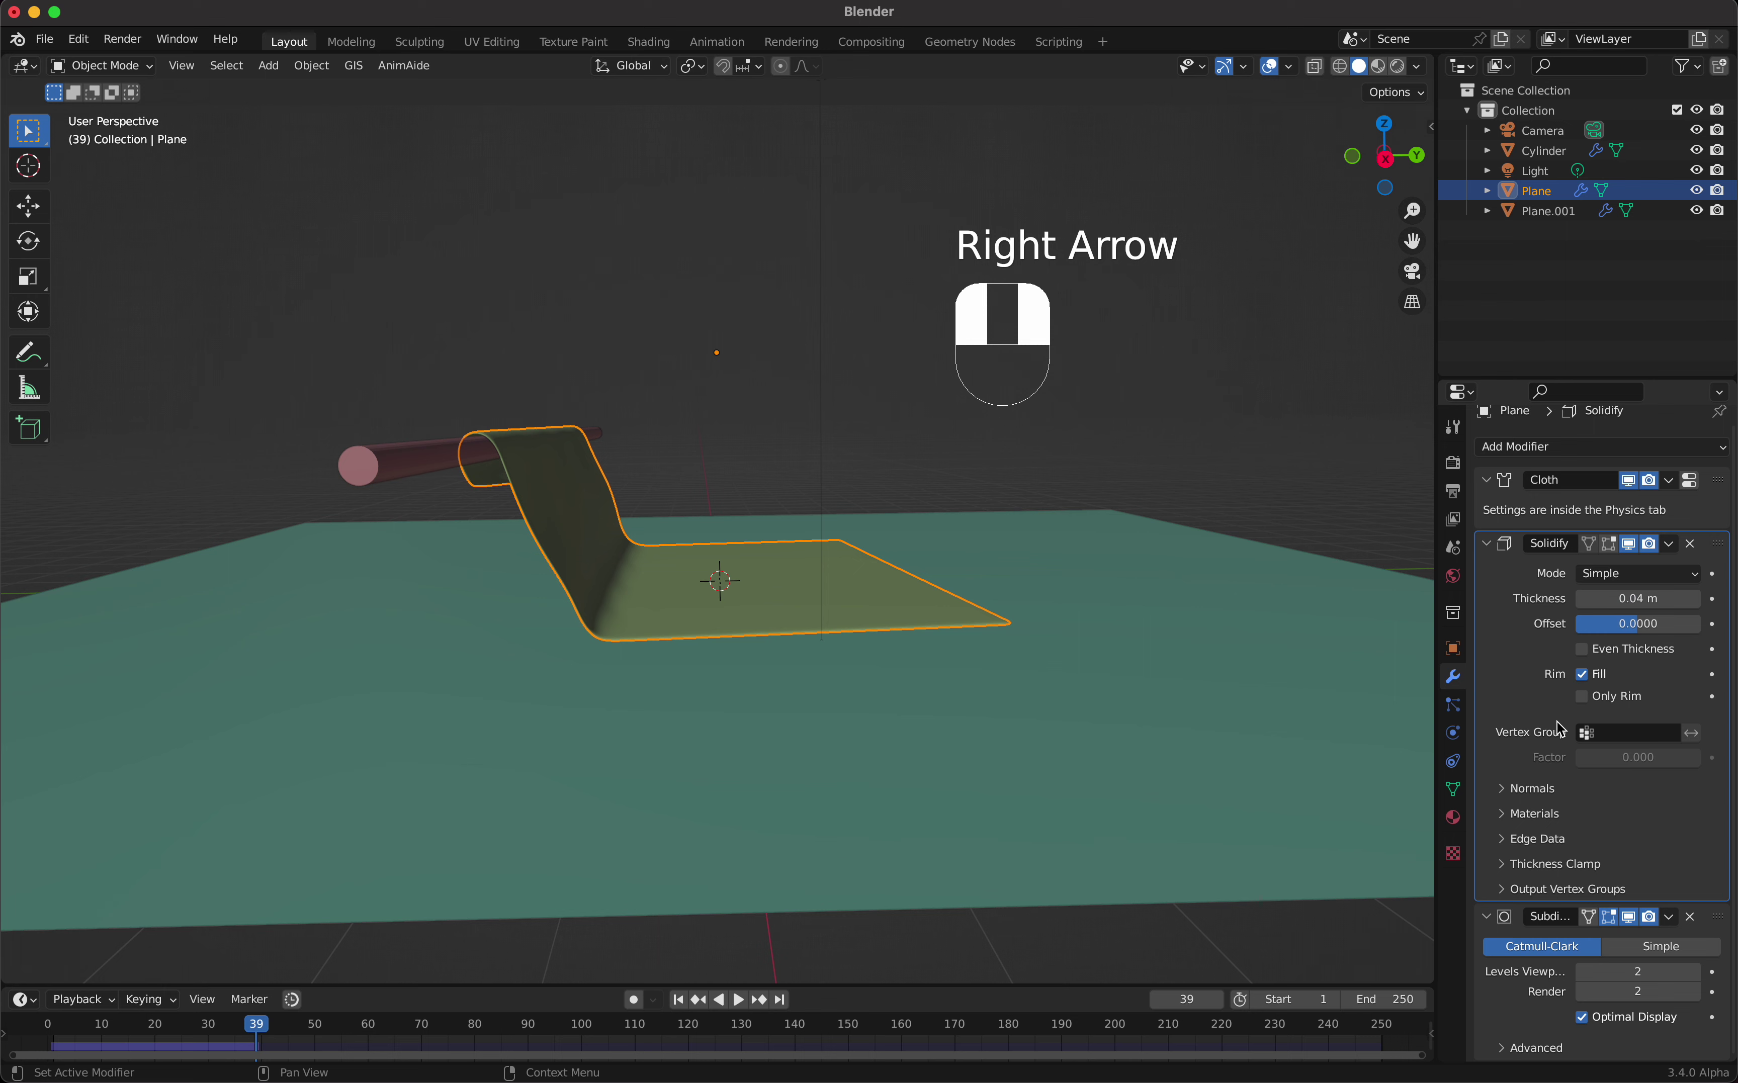
Step: Play the 0.04 m thick cloth's simulation twice from frame 1, stopping the second run at frame 36
key(shift+Left)
key(space)
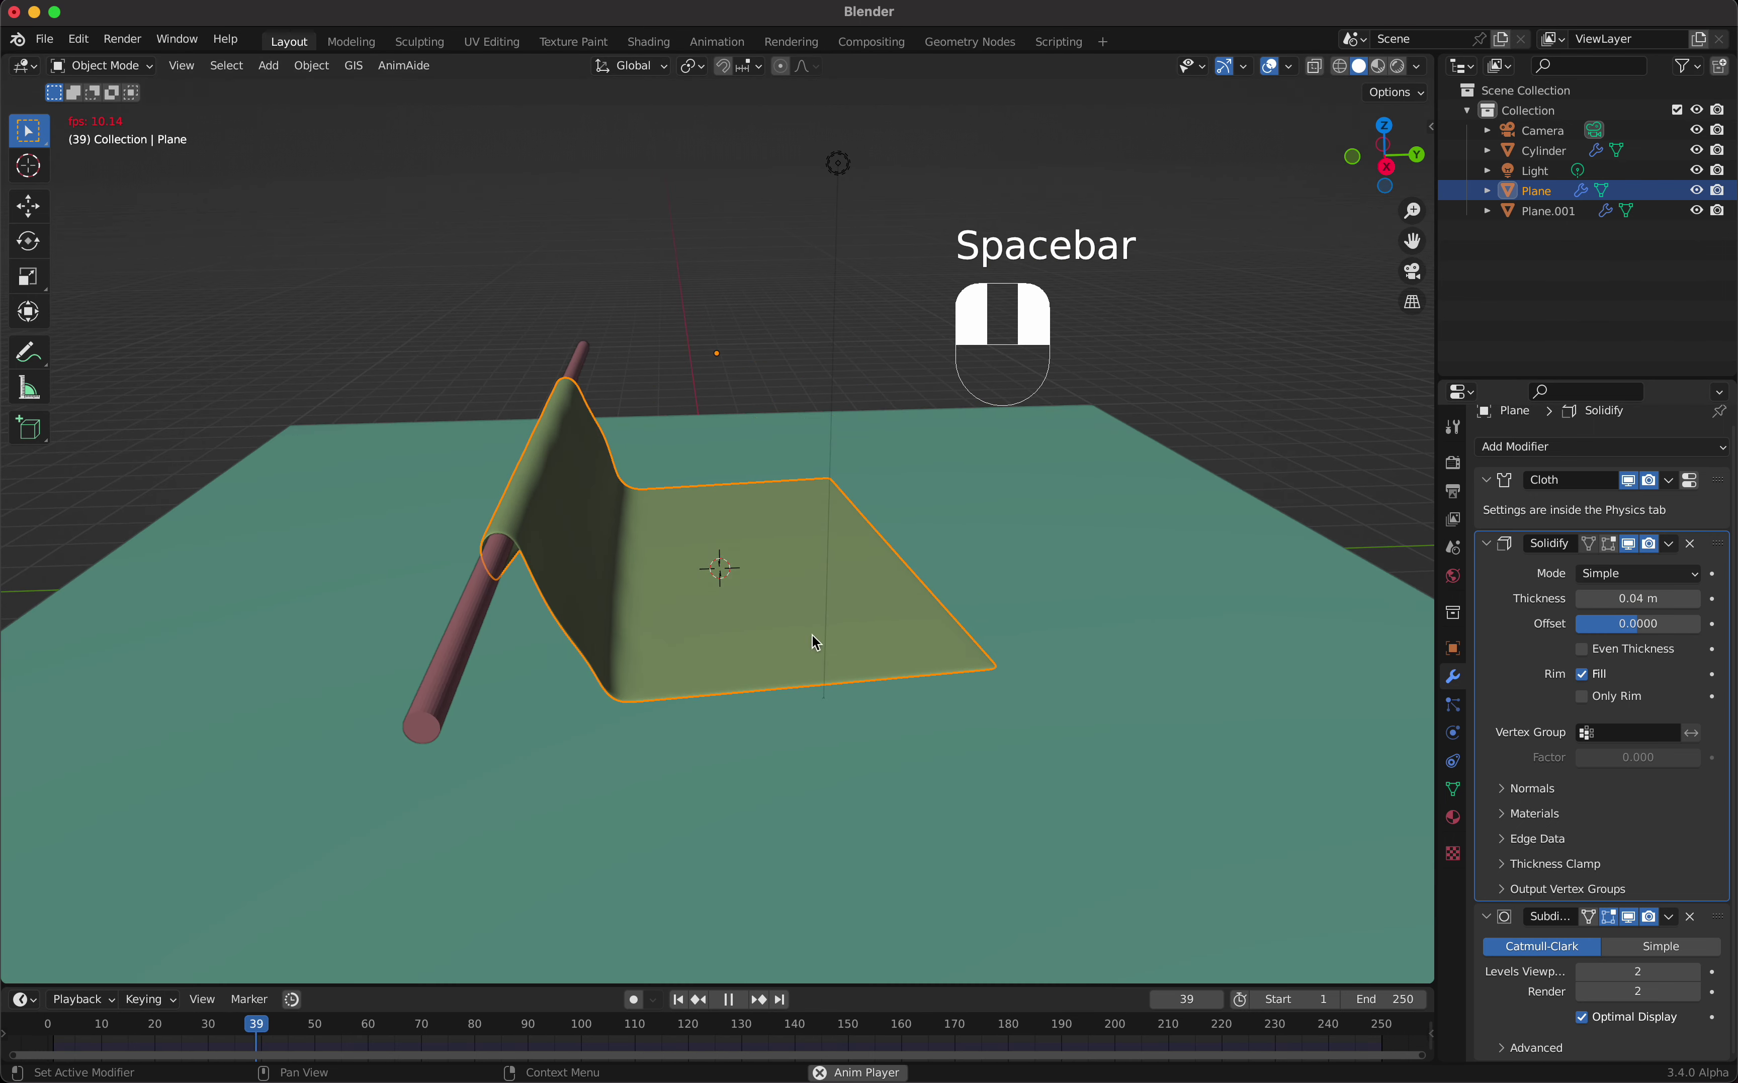
key(space)
key(shift+Left)
key(space)
middle_drag(713, 614, 621, 456)
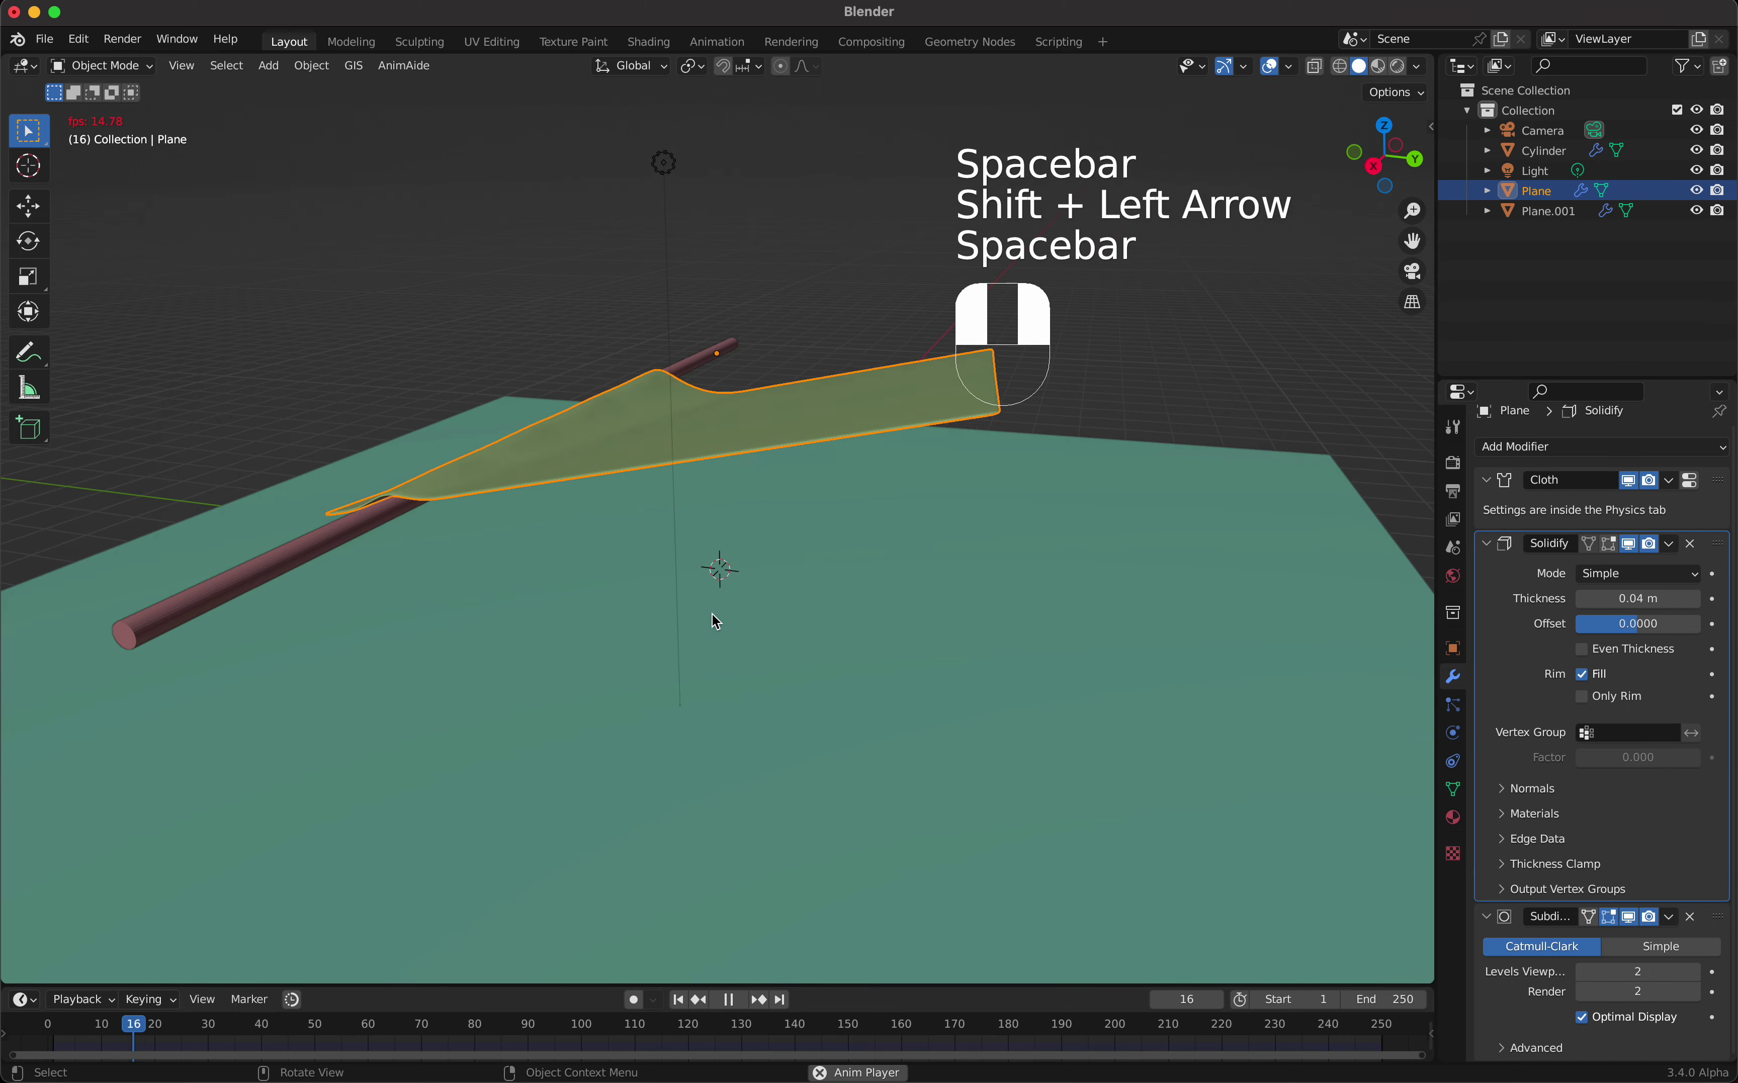
key(space)
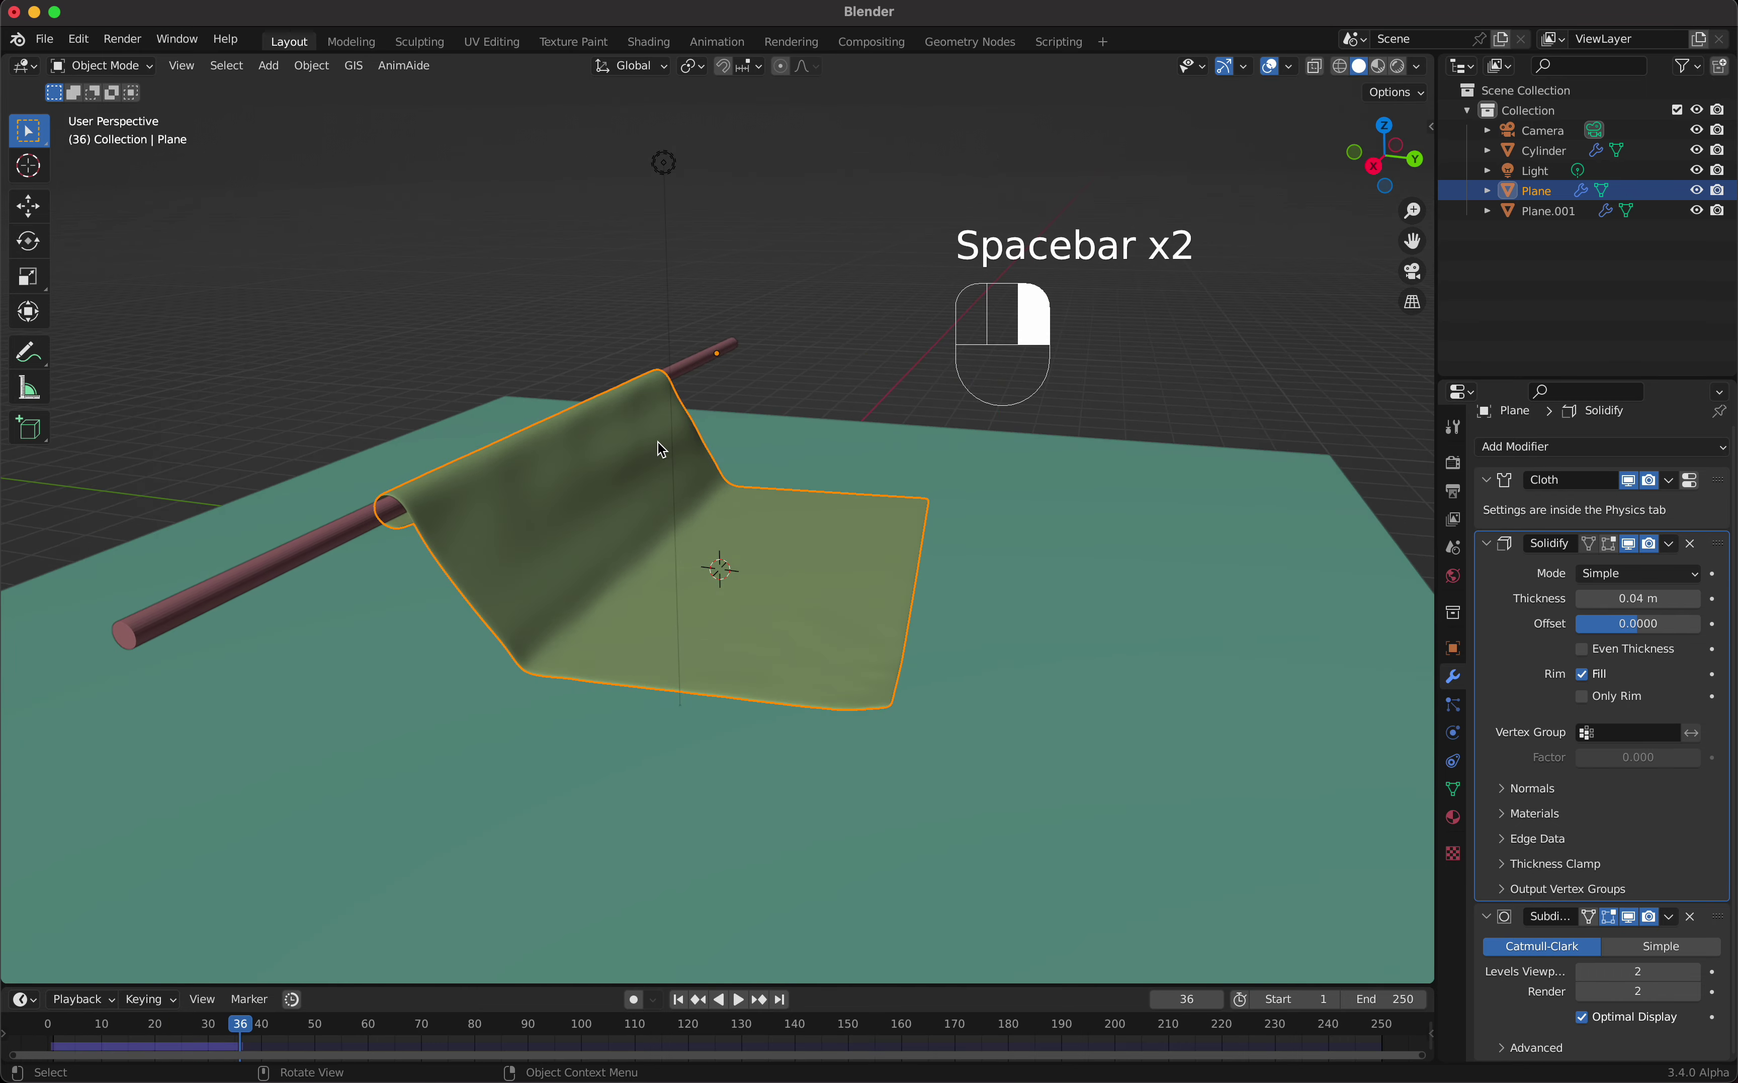
scroll(657, 530, left, 10)
scroll(656, 529, right, 10)
Step: Return to frame 1 and duplicate the collision cylinder, moving the copy about 6.05 m along the global Y axis
key(shift+Left)
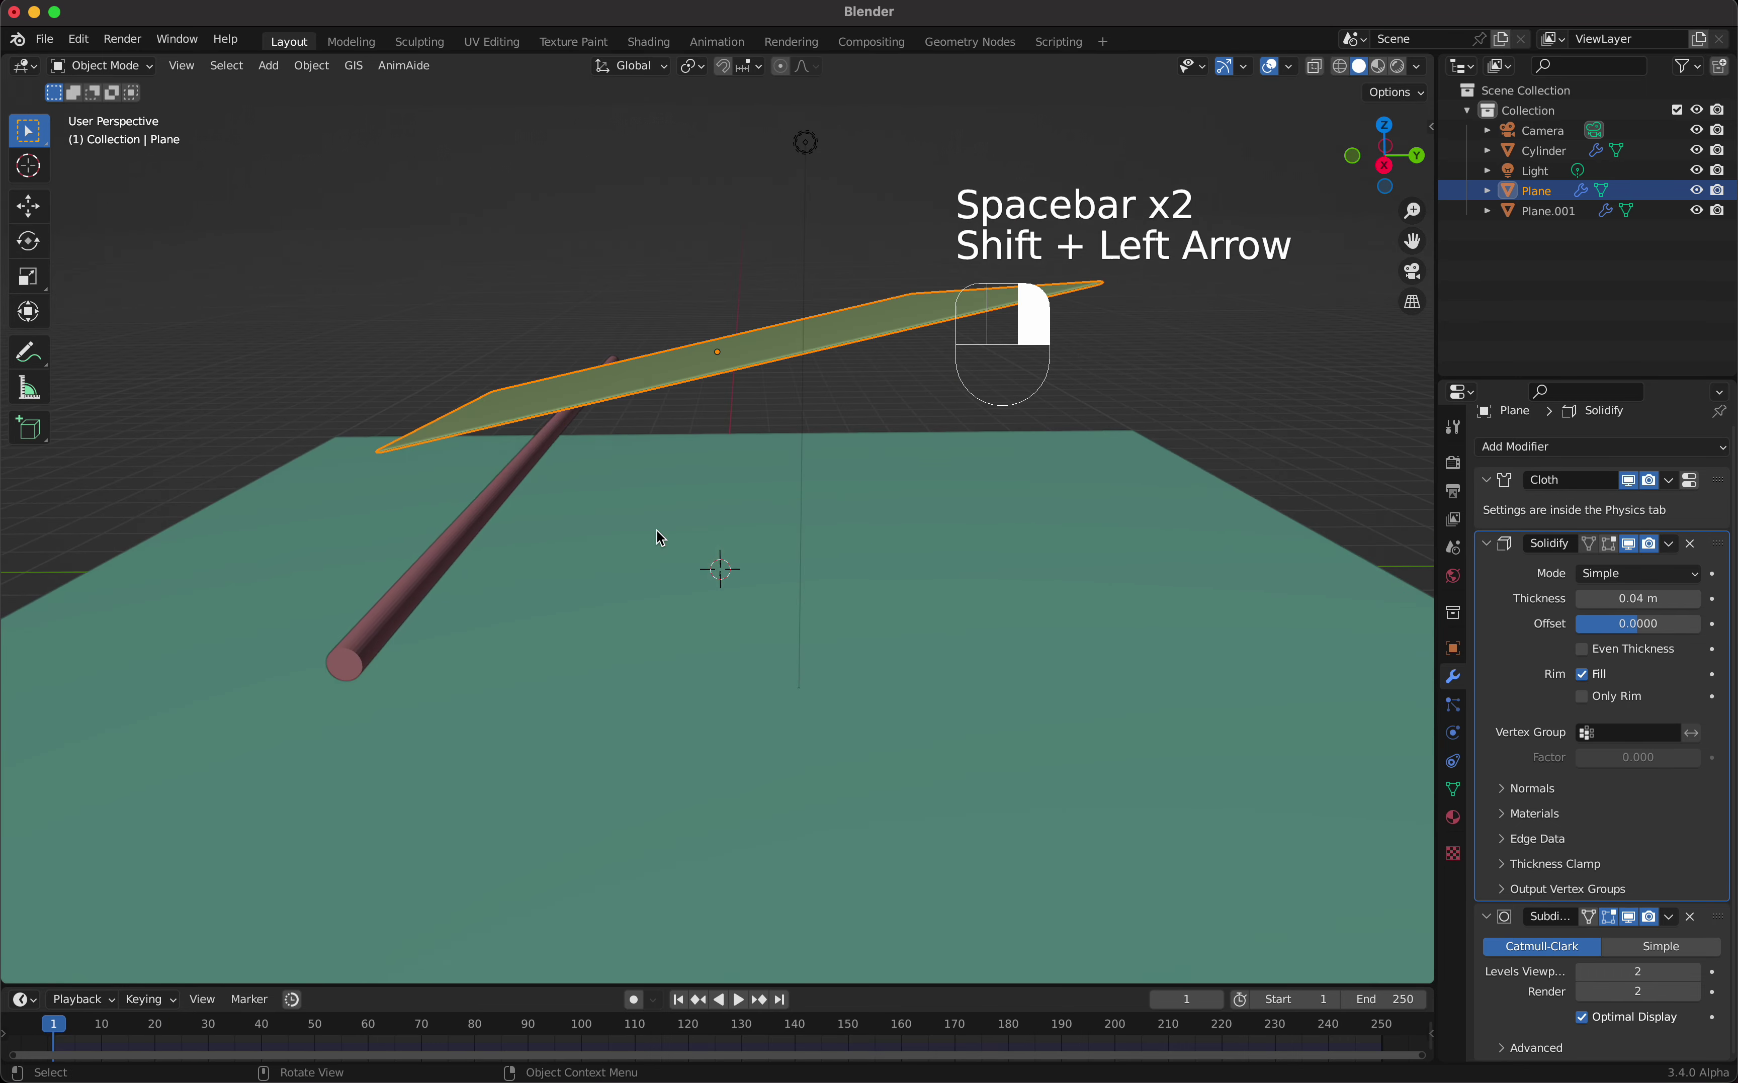
super+scroll(657, 529, down, 4)
super+scroll(659, 537, down, 4)
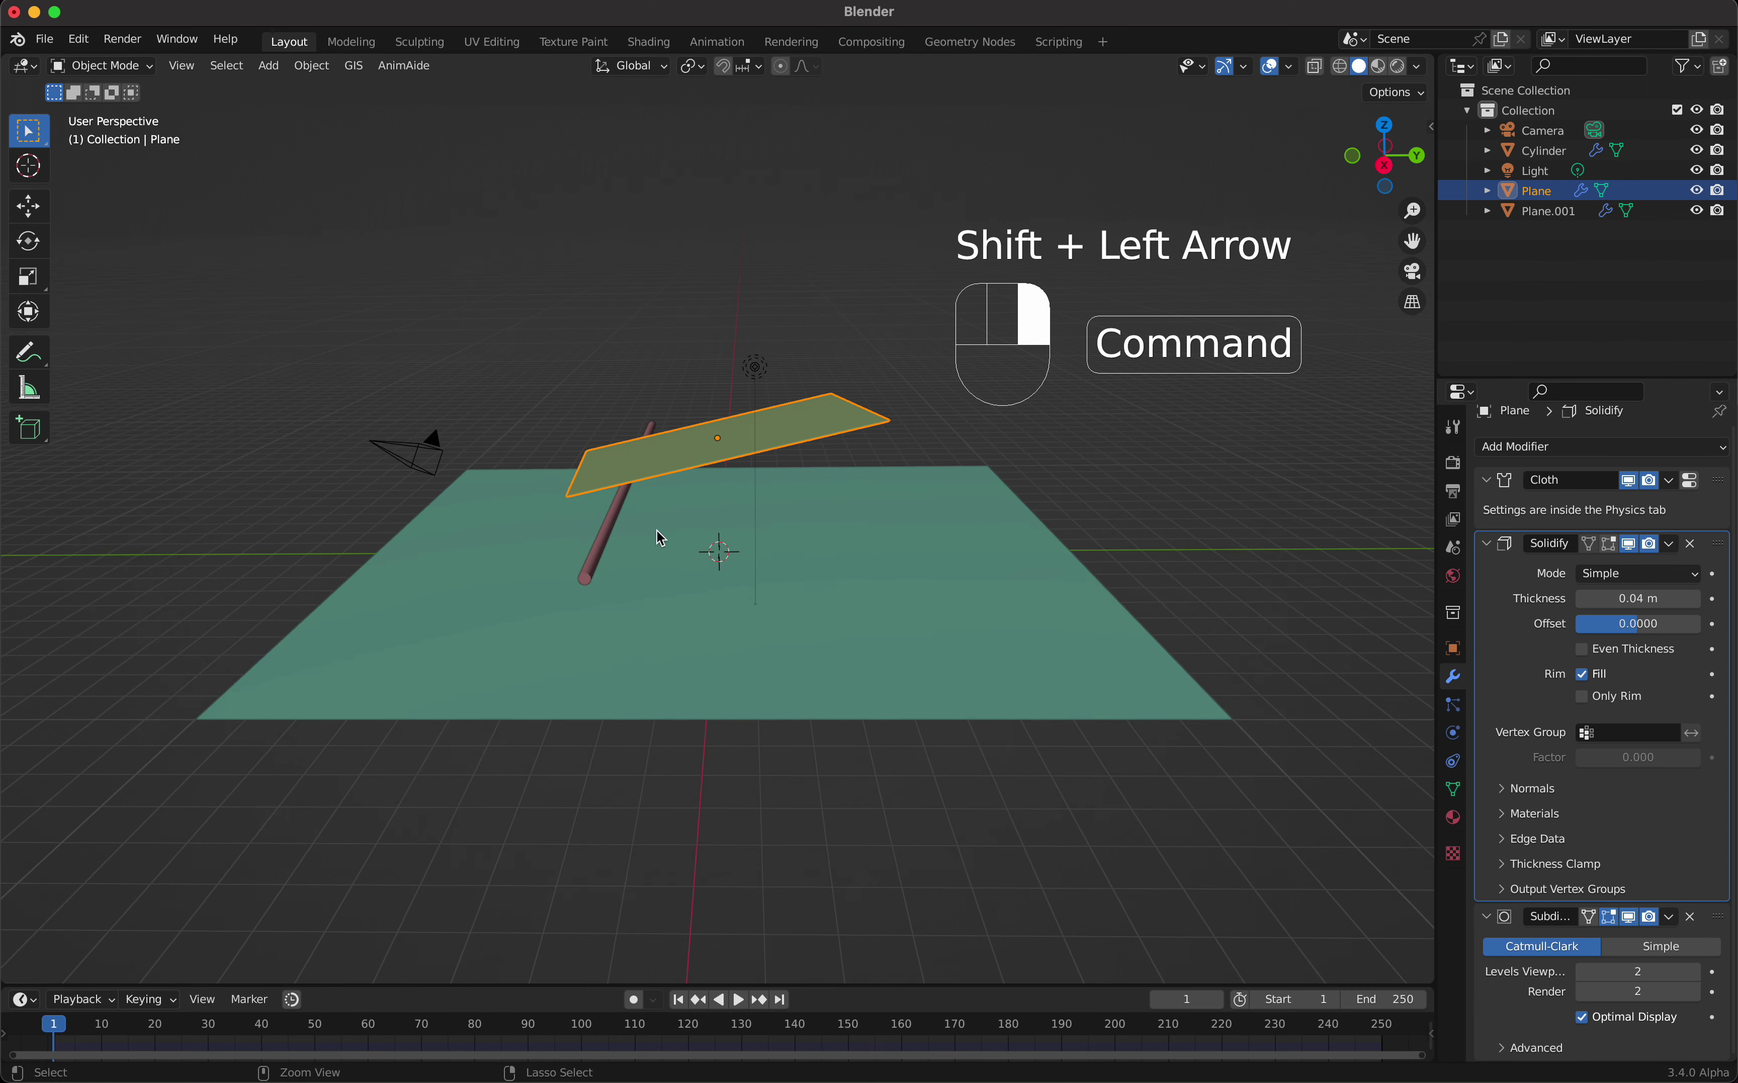
click(586, 574)
scroll(584, 564, down, 3)
key(shift+d)
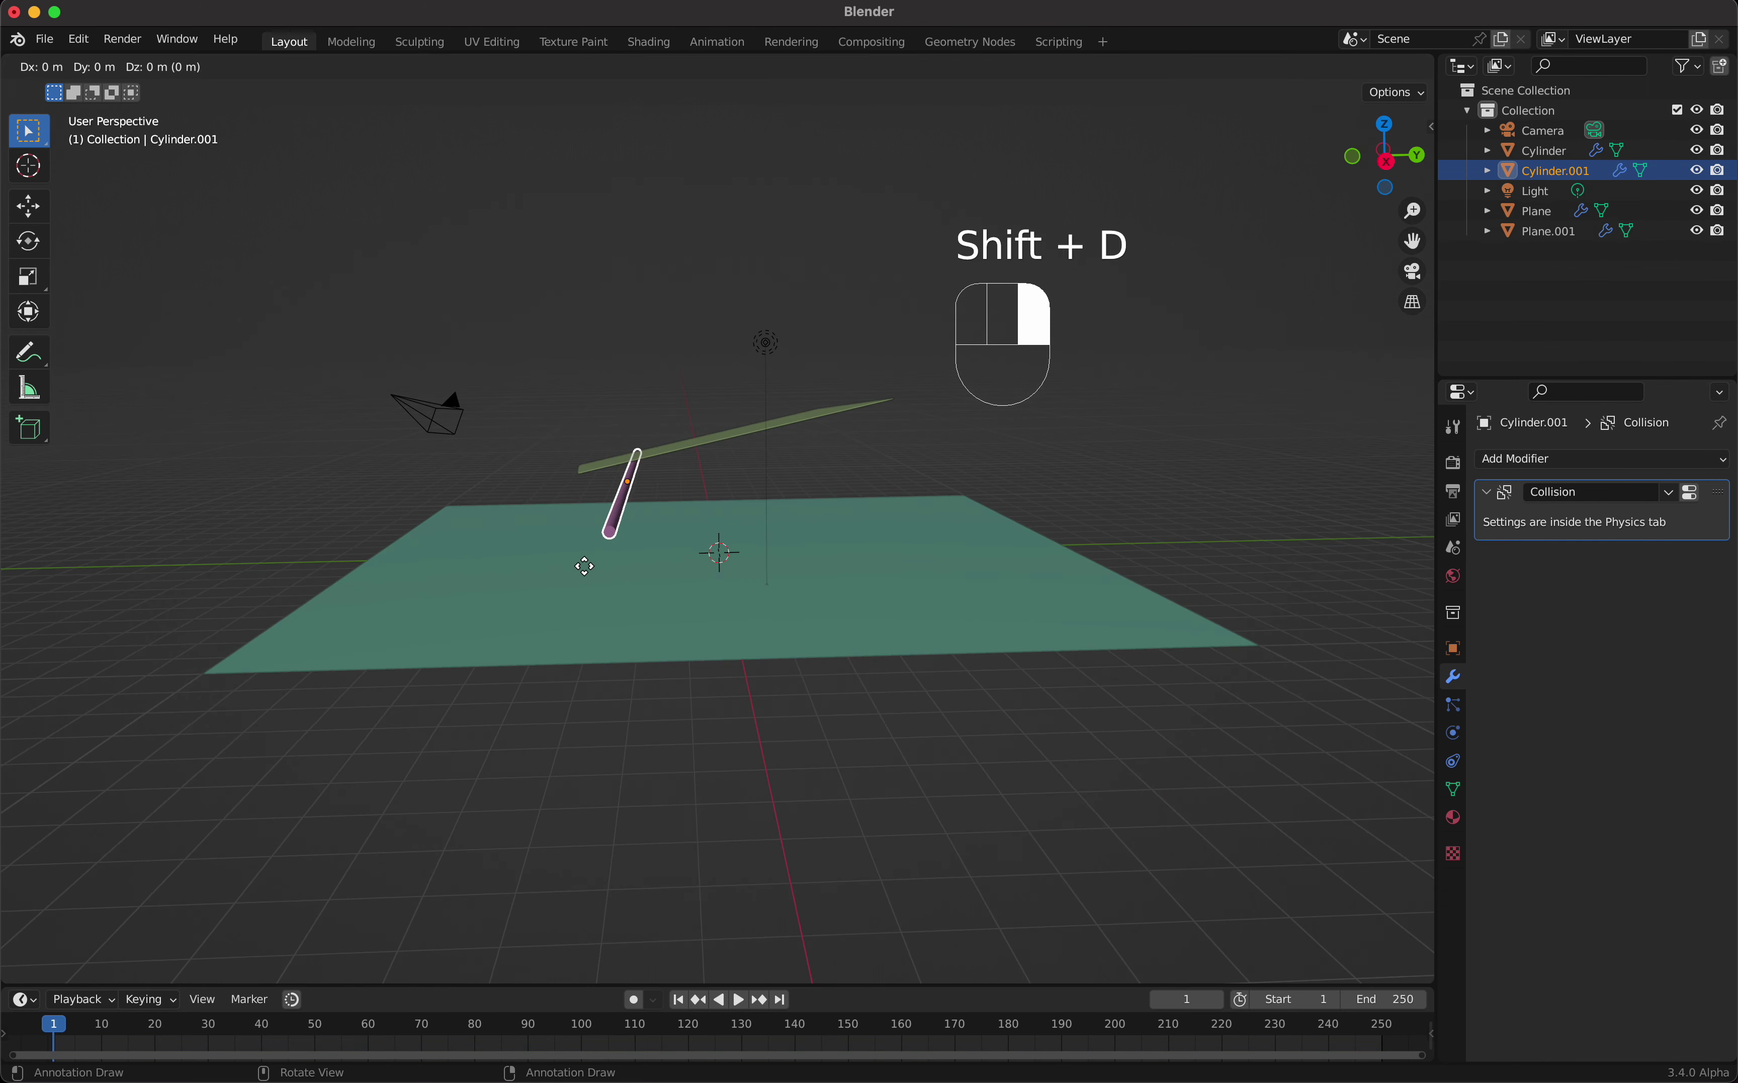
key(y)
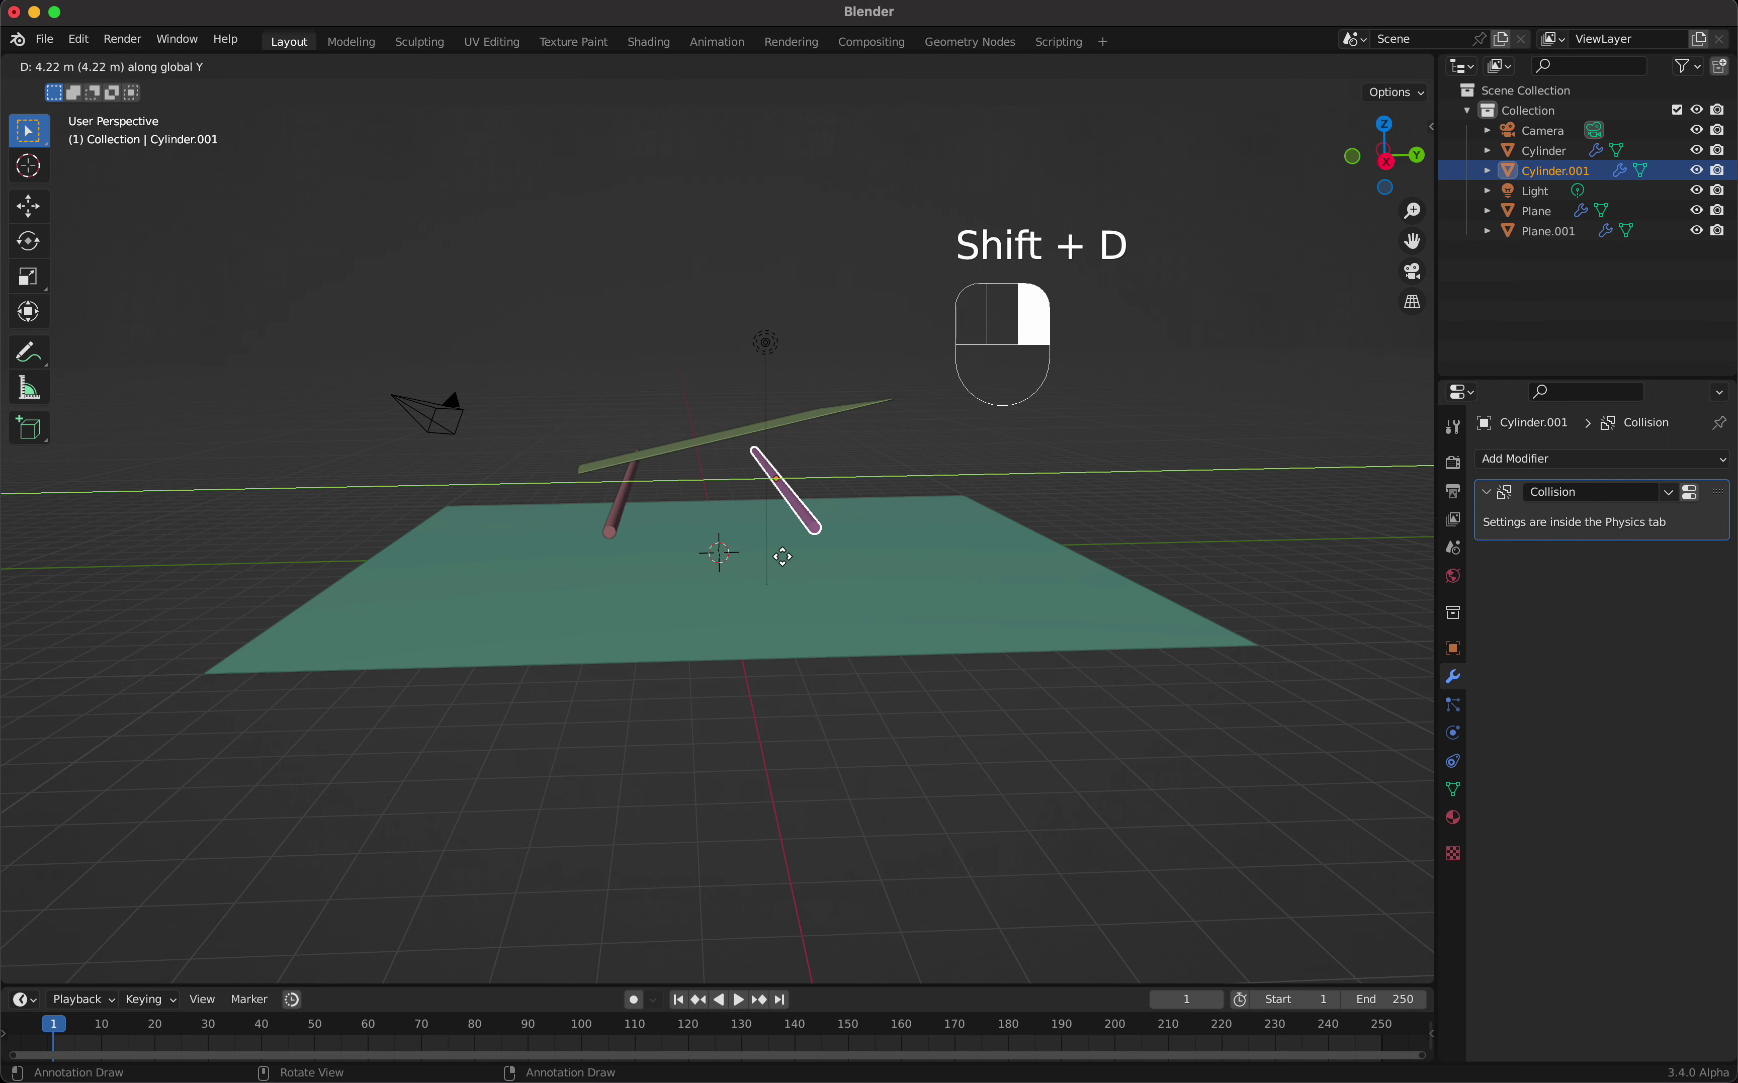
click(802, 573)
Step: Play the simulation with both cylinders and stop it at frame 35
key(space)
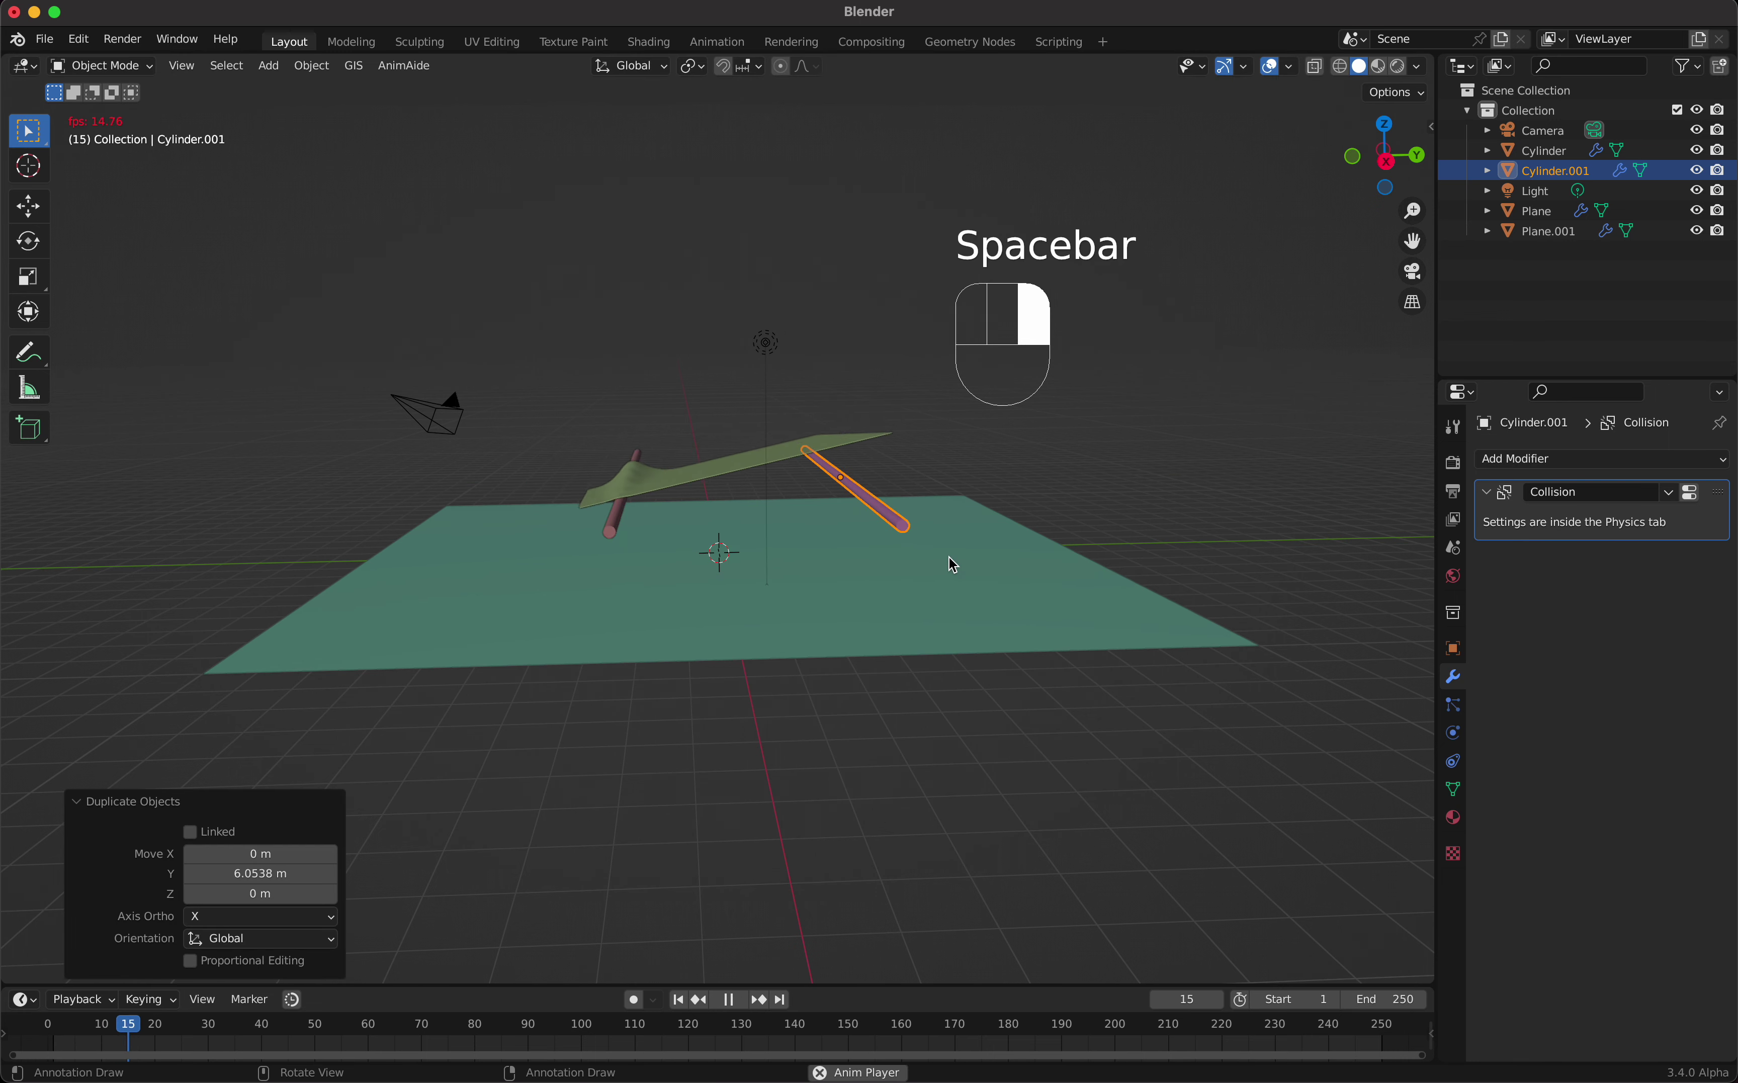
scroll(950, 561, up, 2)
key(space)
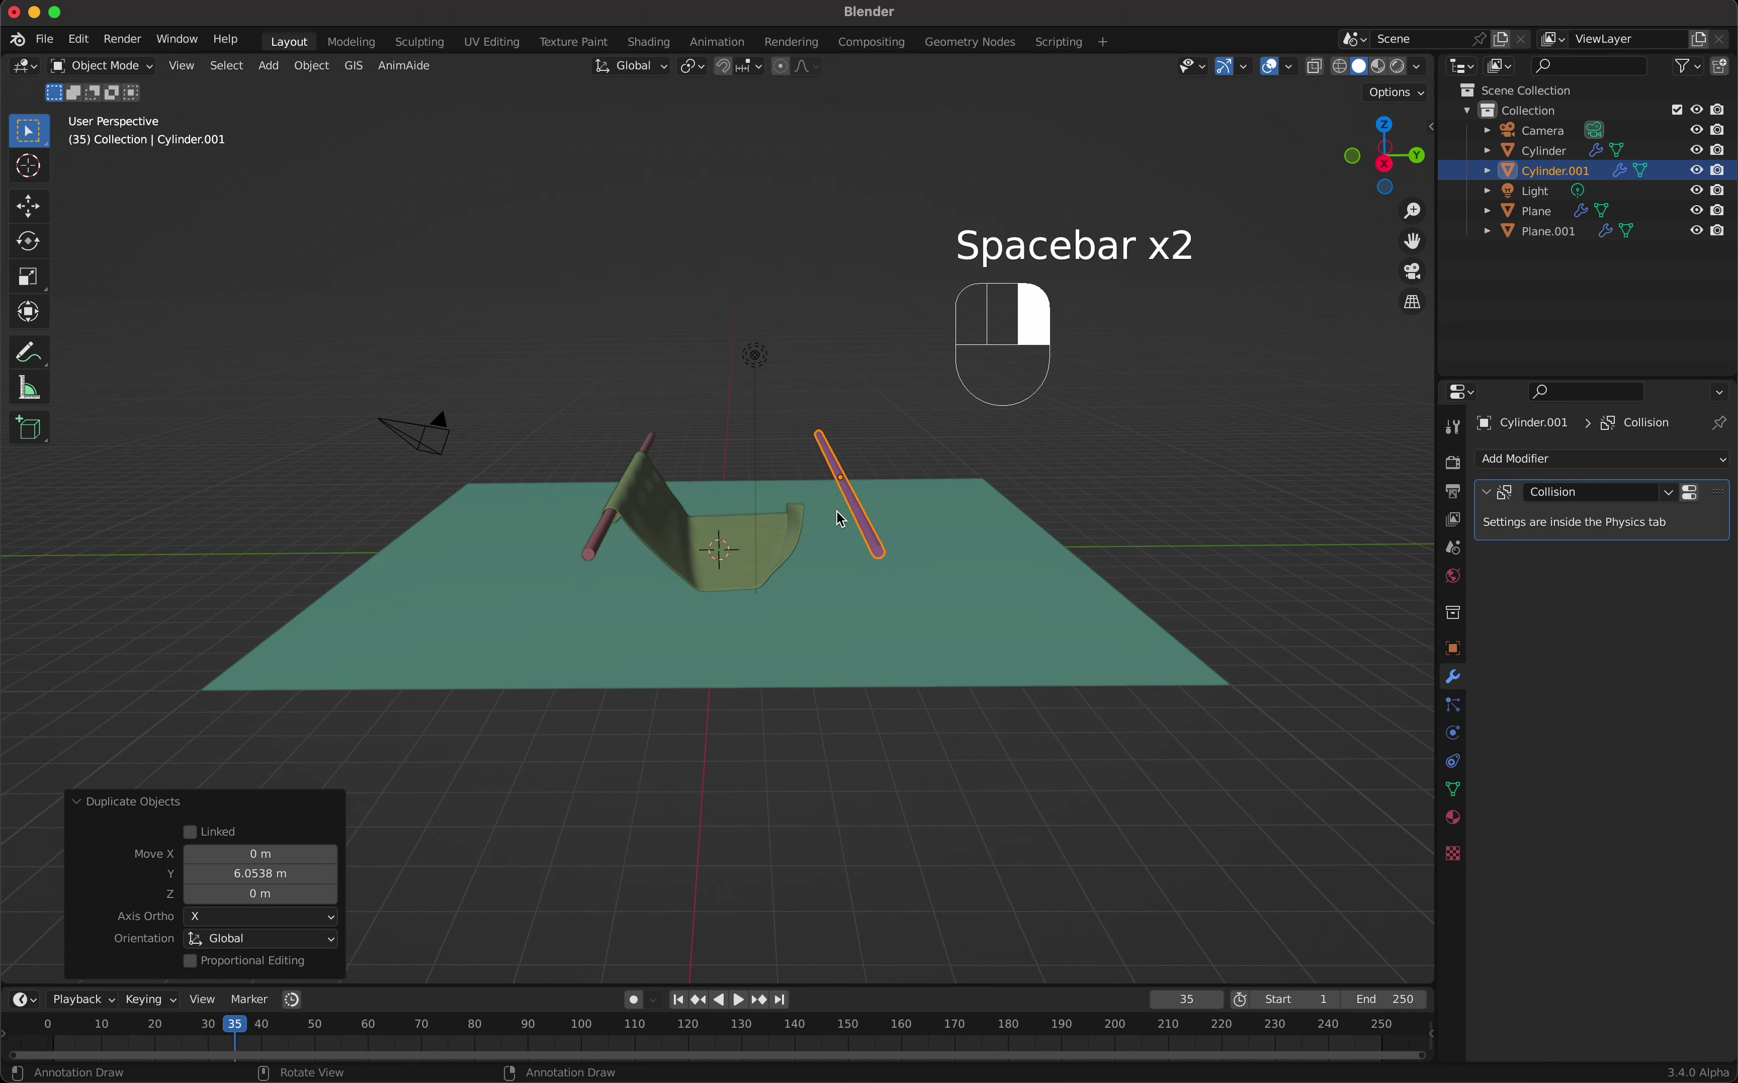
Step: From frame 1, move the duplicated cylinder about -0.76 m along Y and play the simulation to frame 26
key(shift+Left)
scroll(837, 511, right, 2)
scroll(837, 511, down, 2)
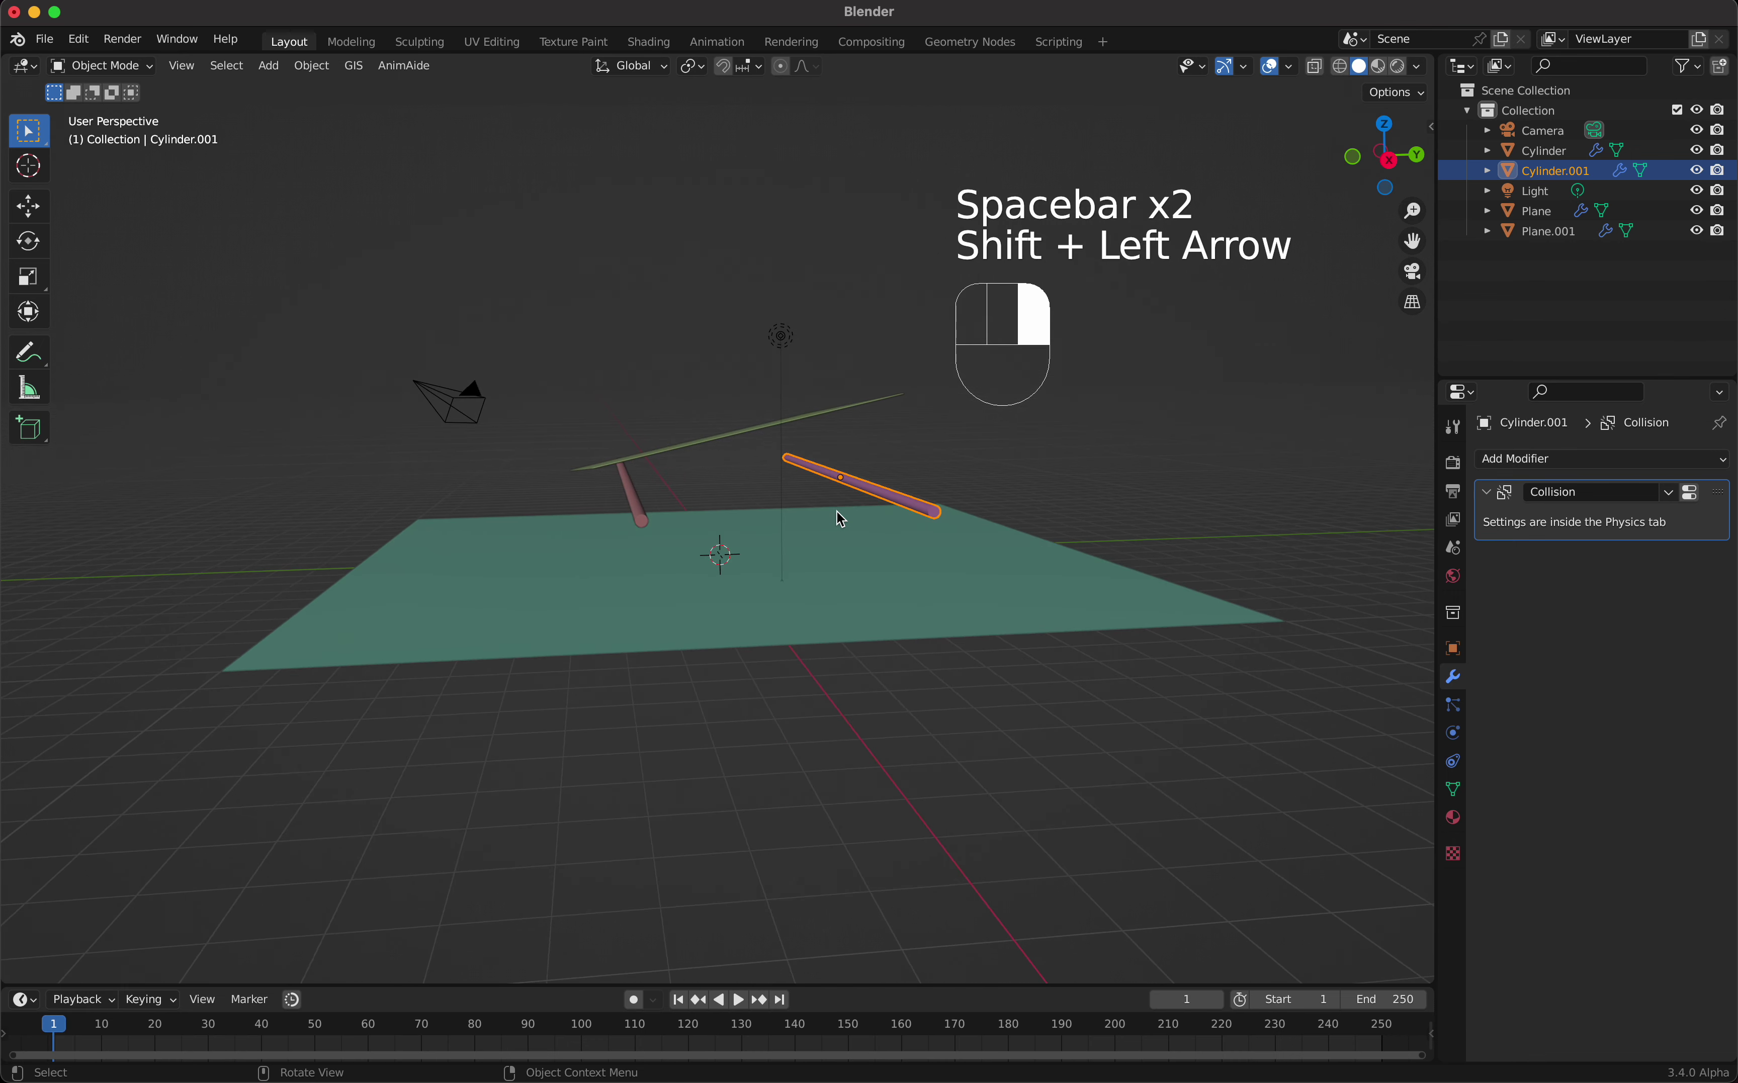
scroll(655, 535, up, 3)
scroll(655, 534, down, 1)
shift+scroll(655, 534, right, 2)
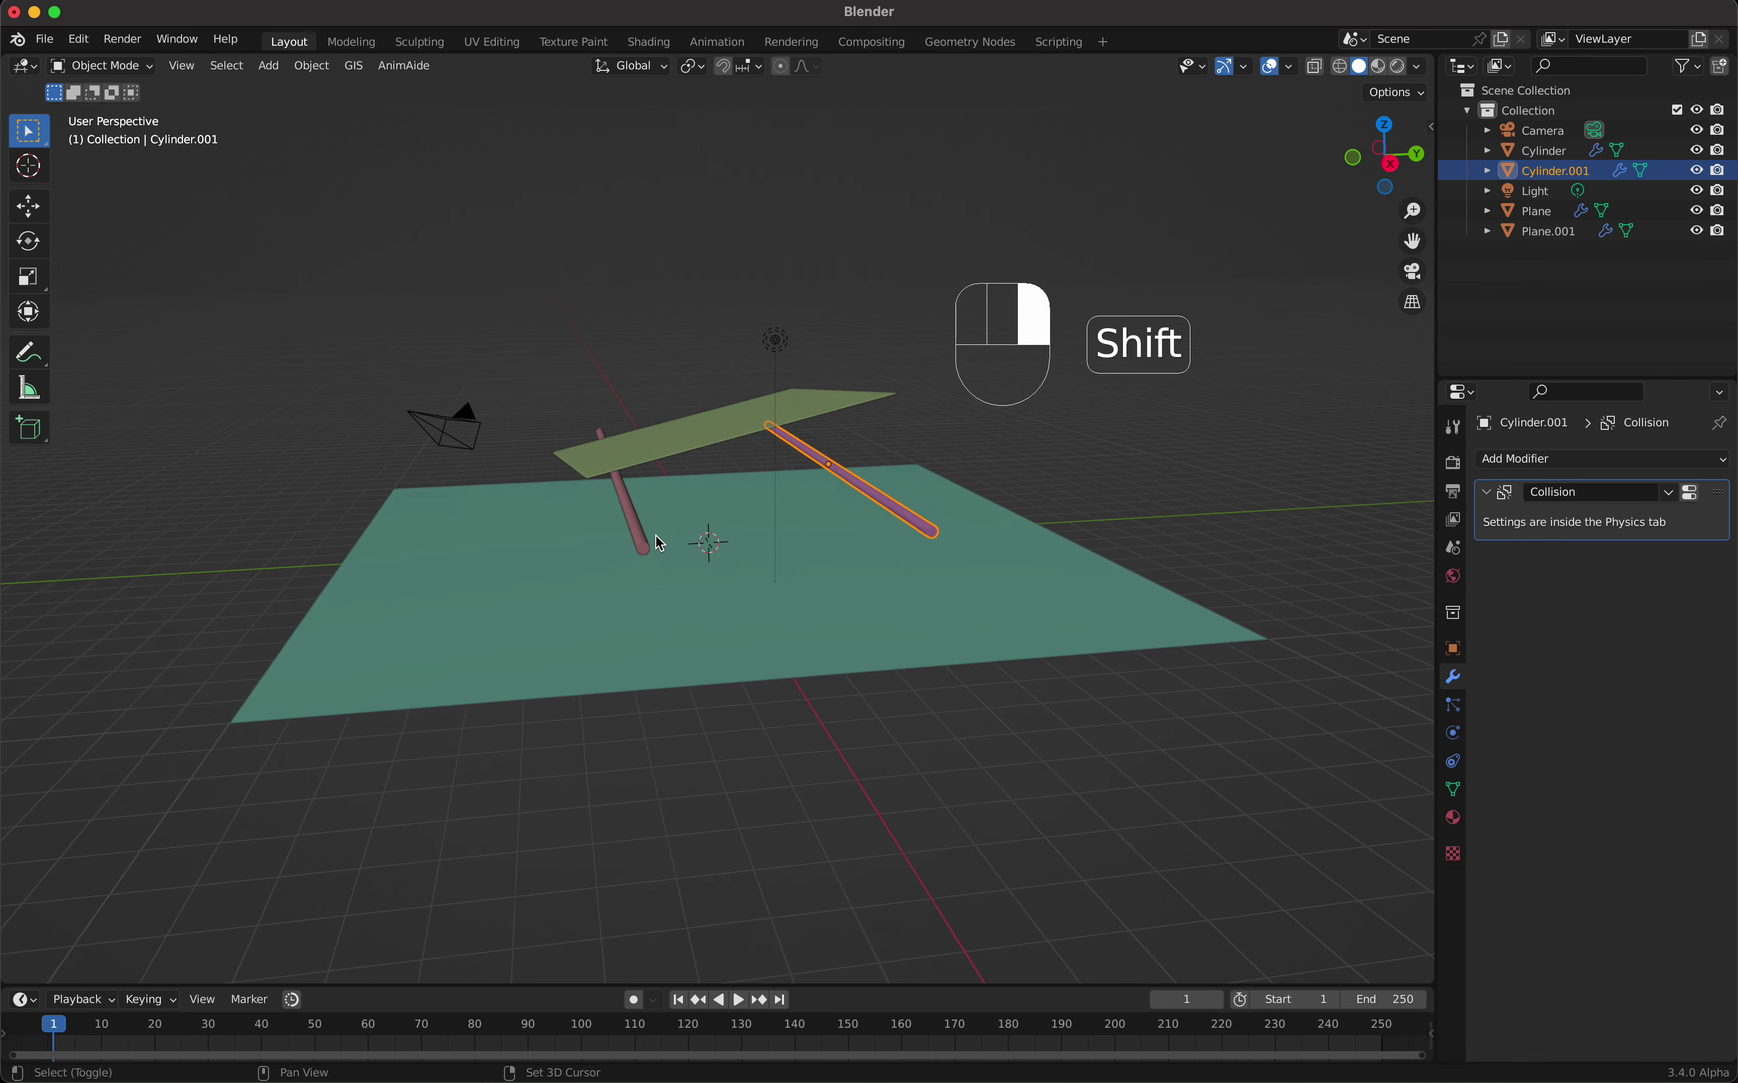
key(g)
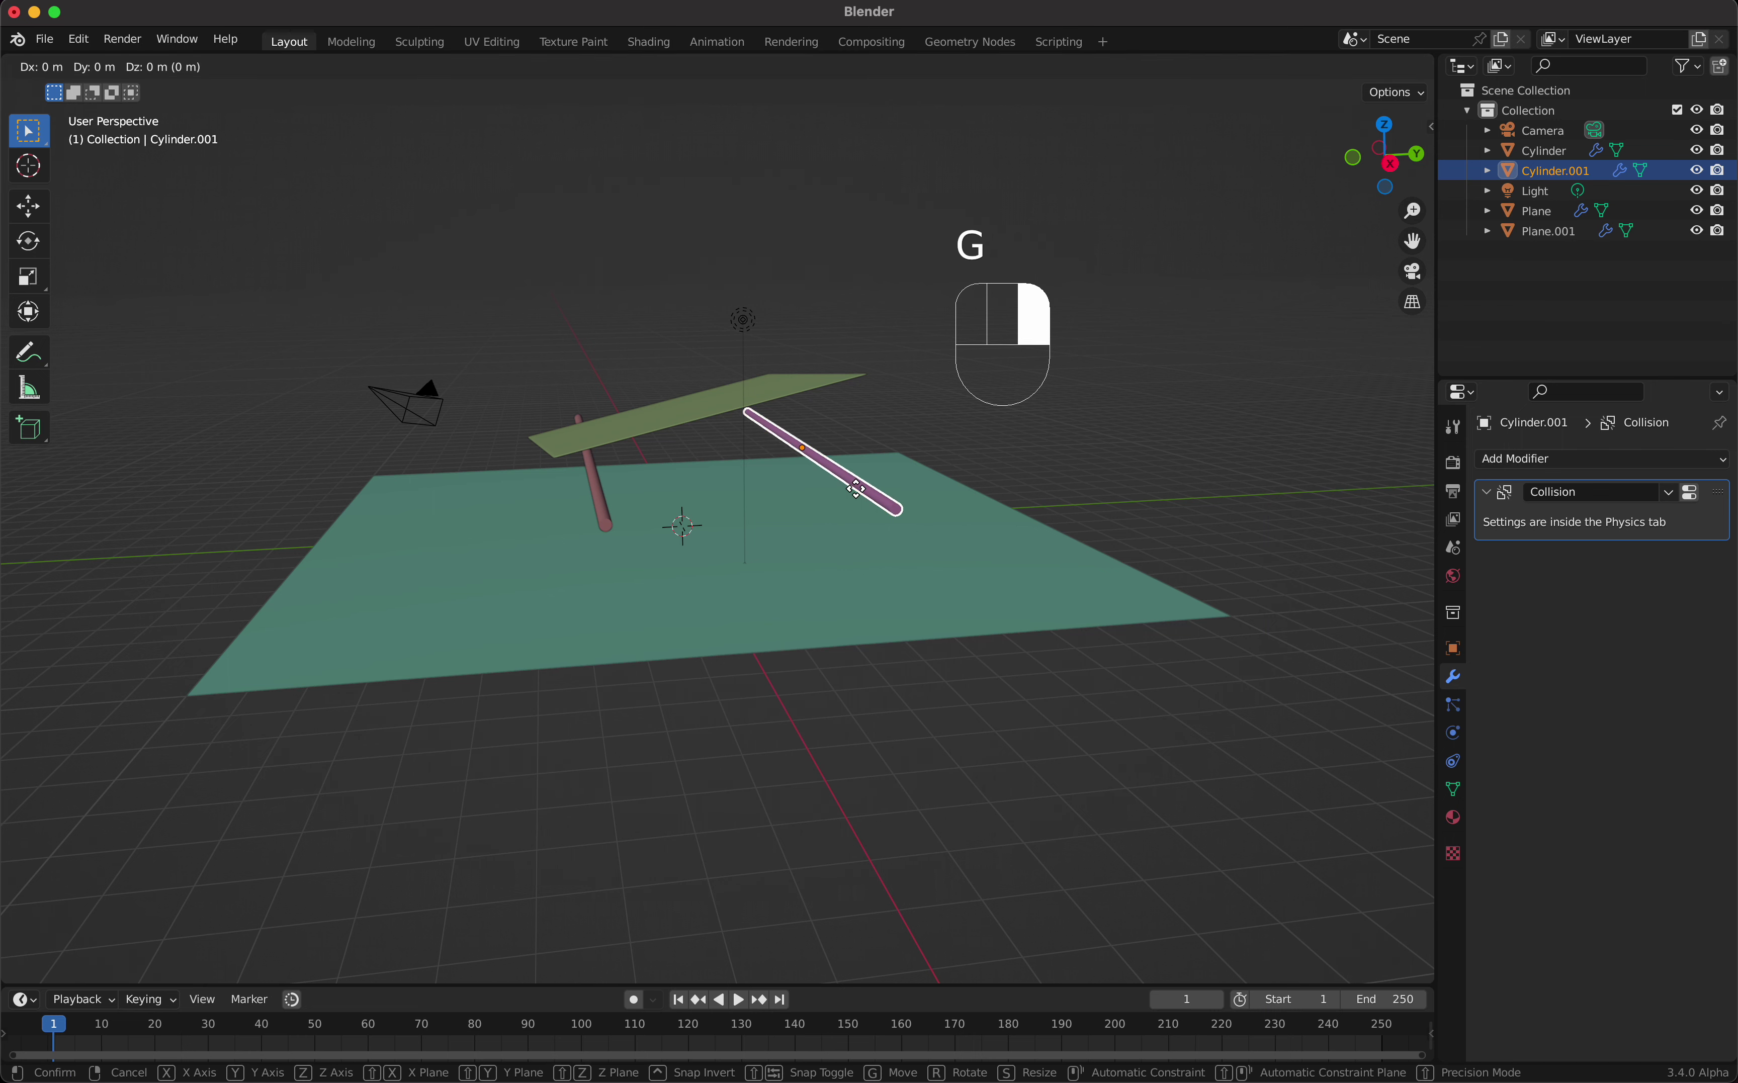
click(835, 496)
scroll(835, 496, down, 2)
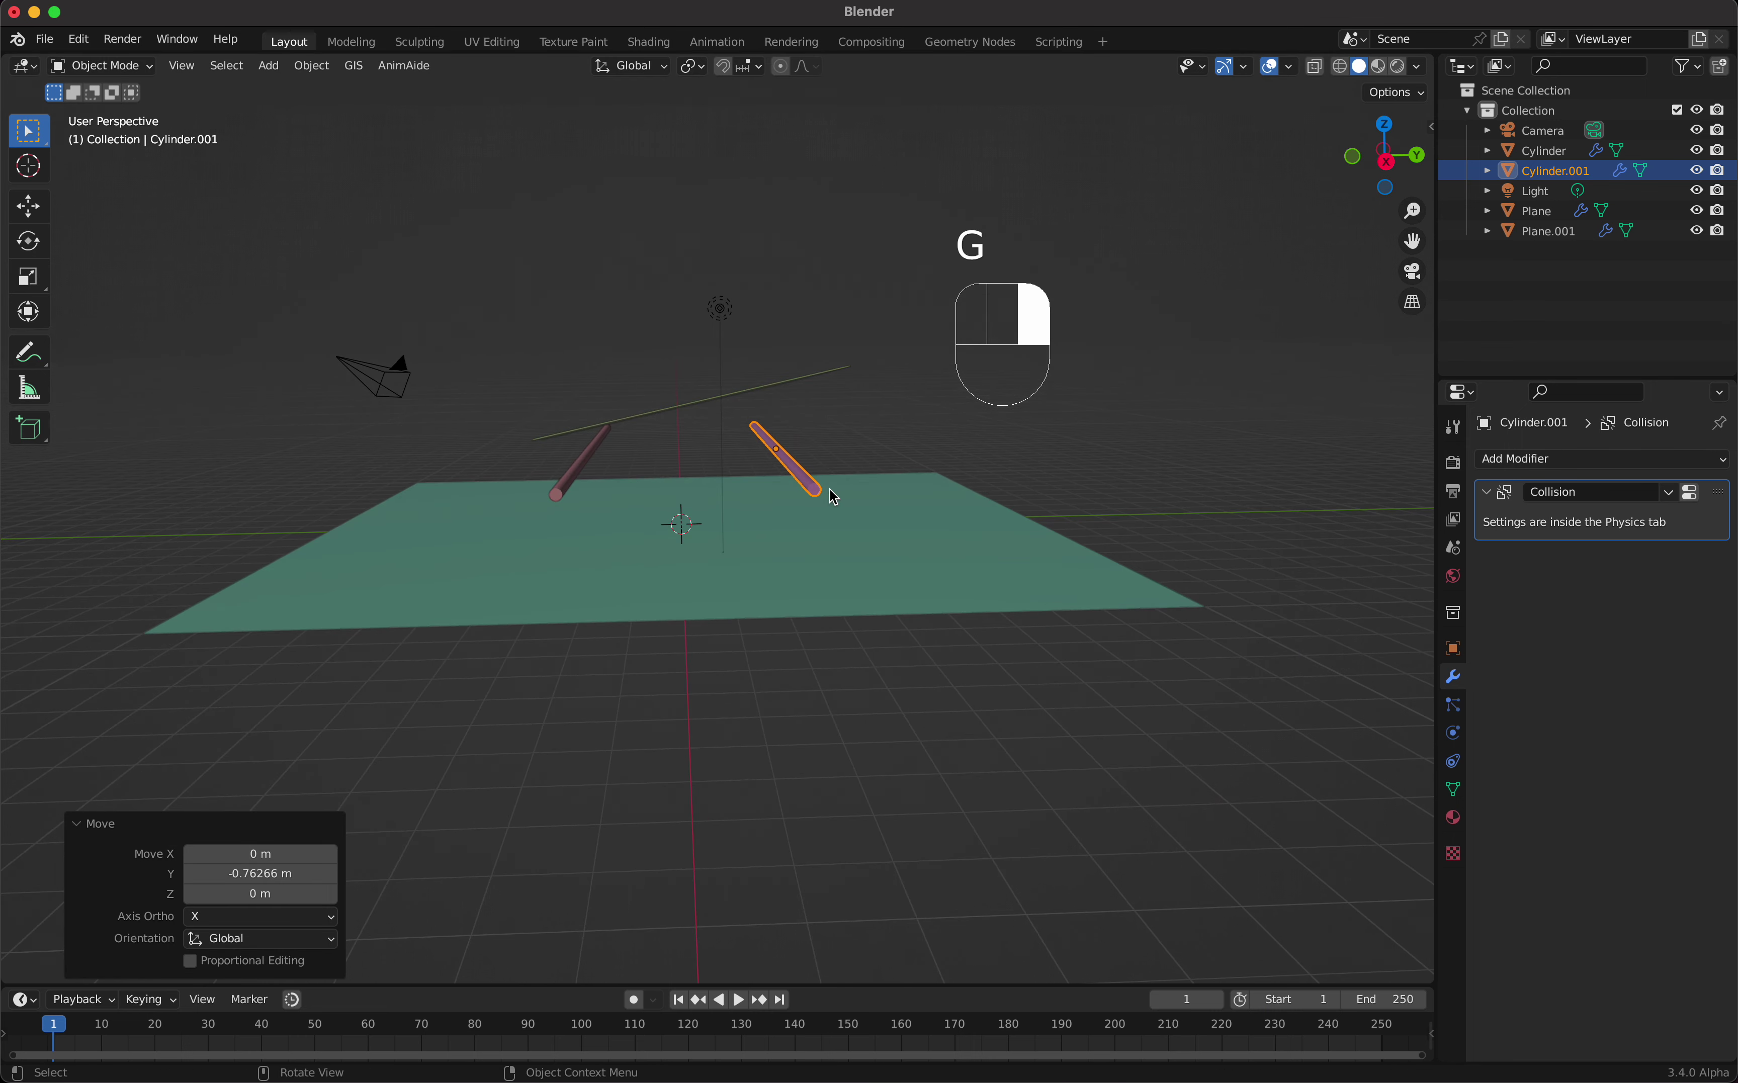
key(space)
key(space)
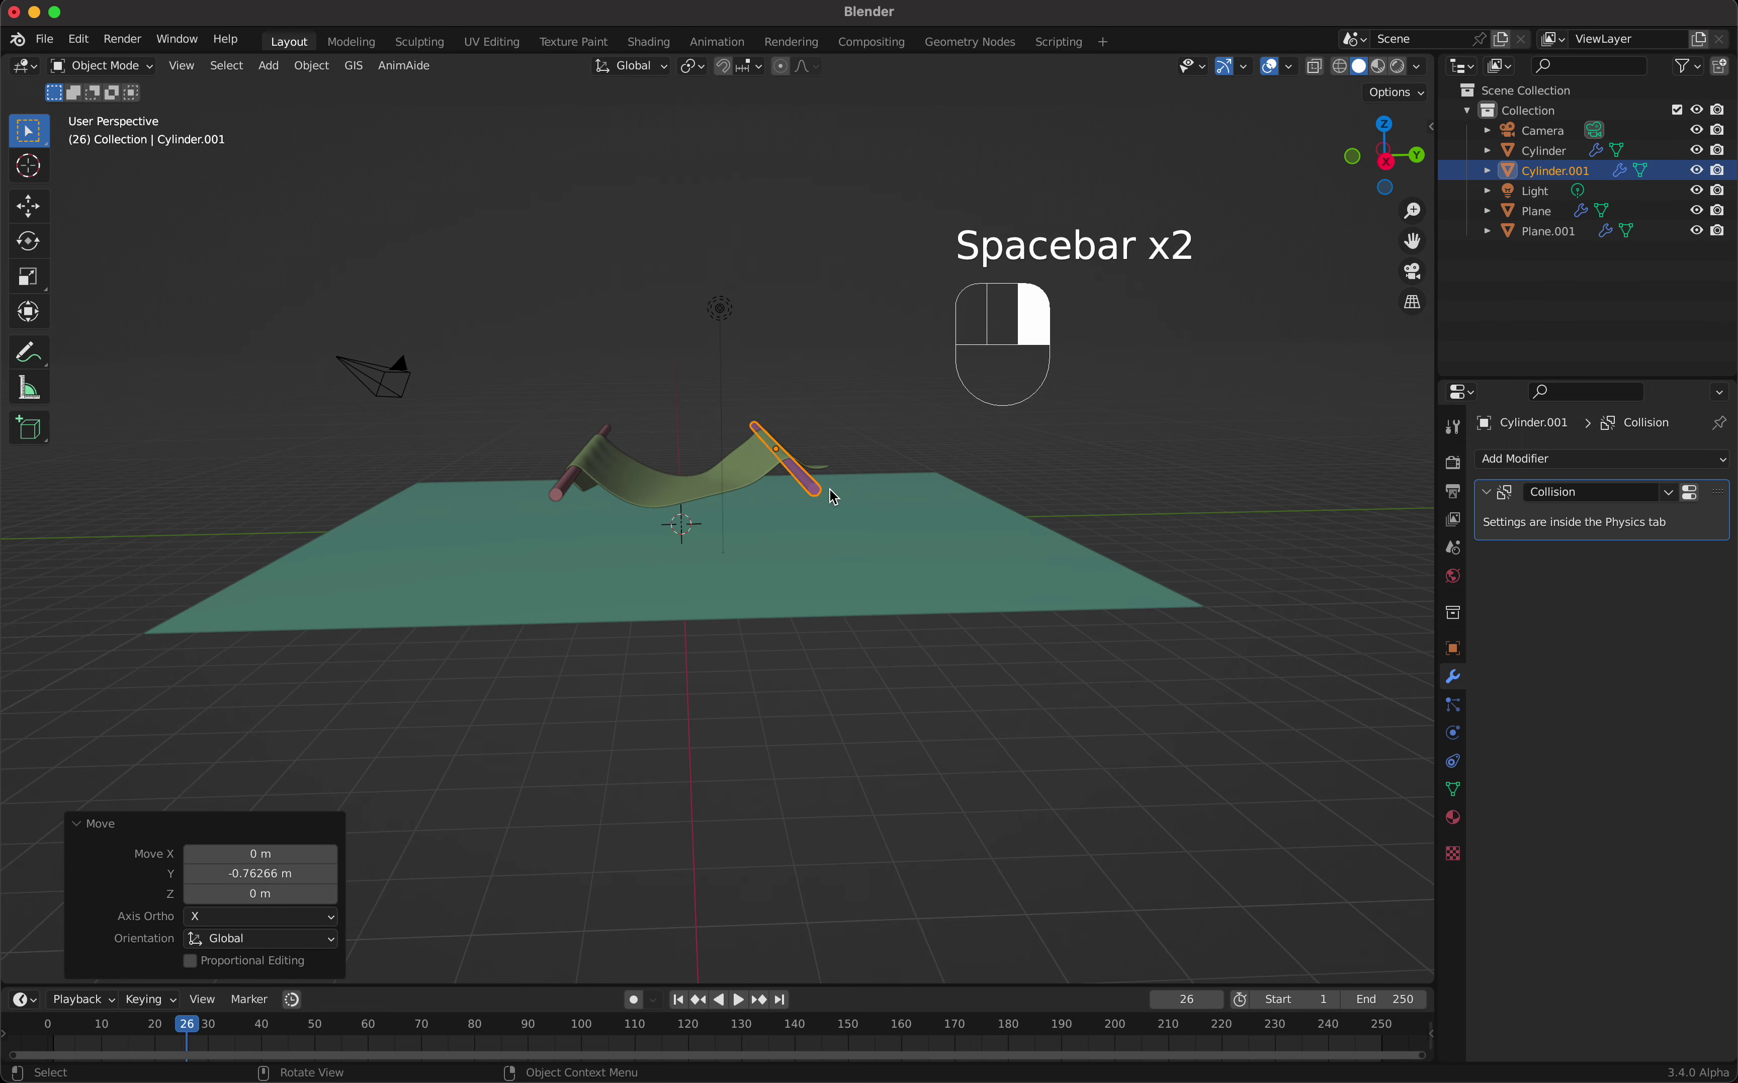
Step: Insert a Location, Rotation & Scale keyframe on the original collision cylinder at frame 26 and enlarge the timeline
click(569, 501)
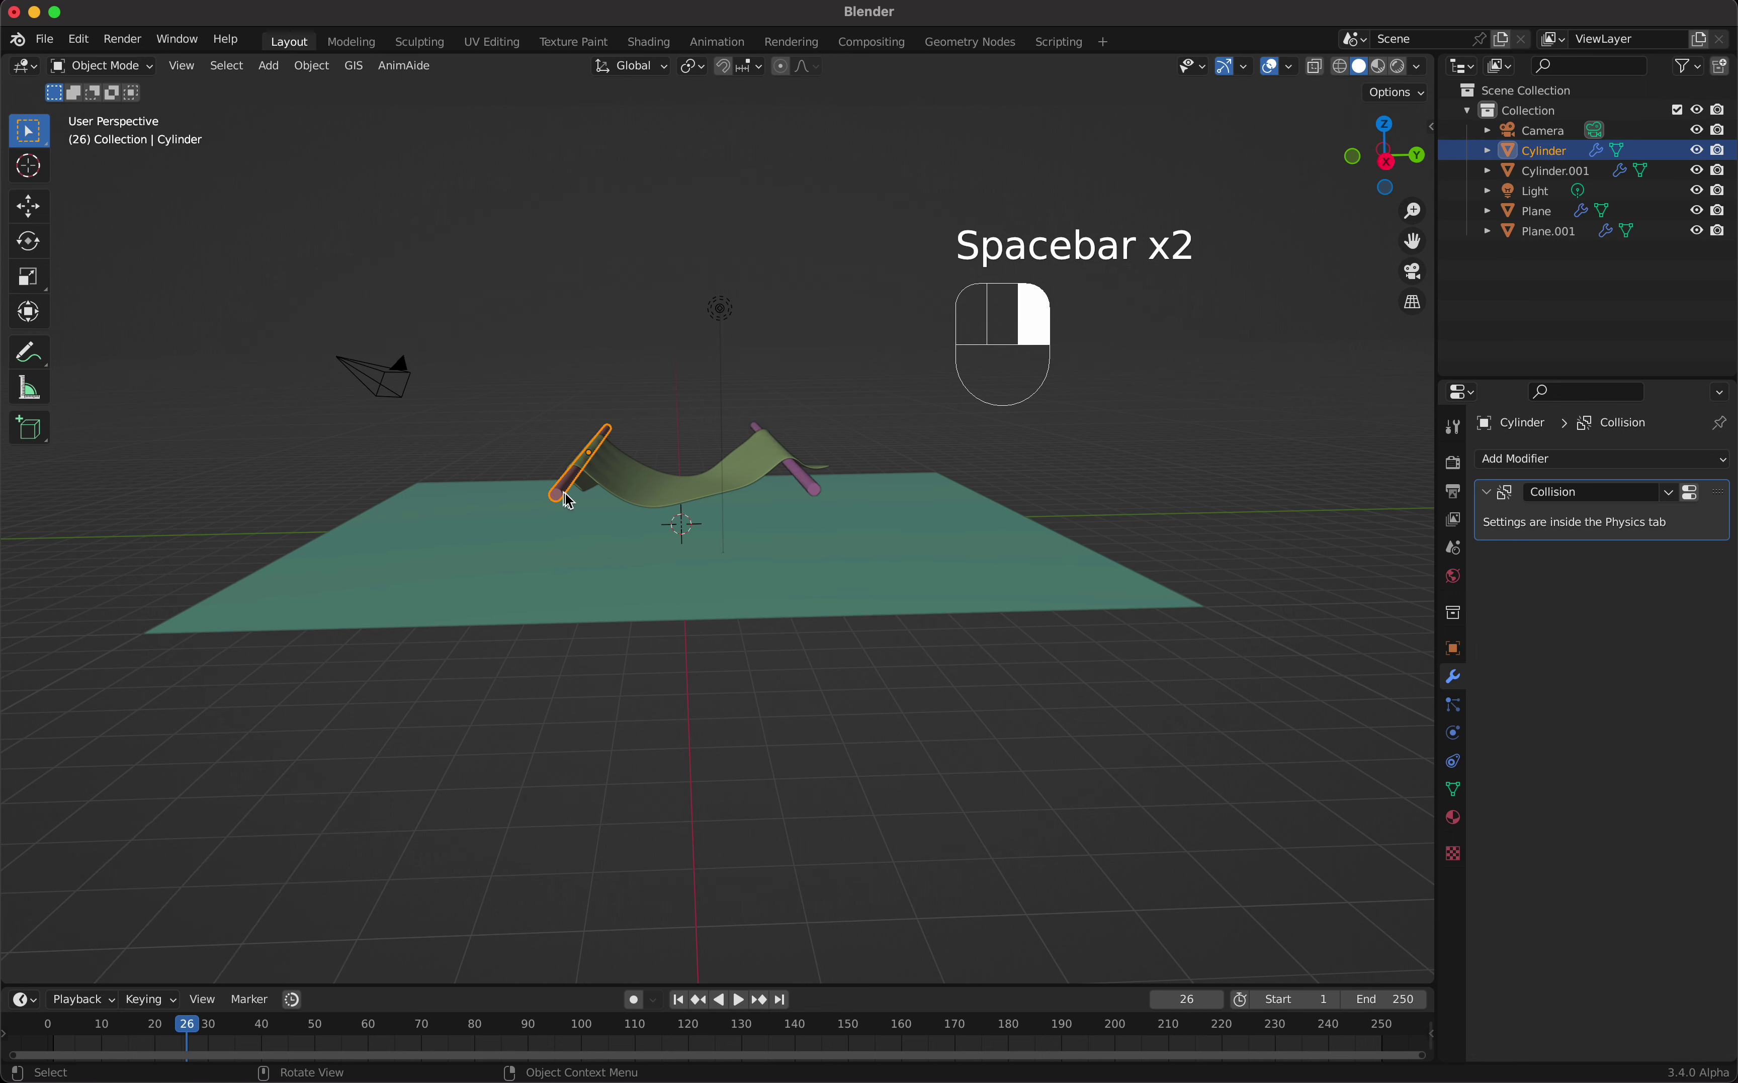
key(i)
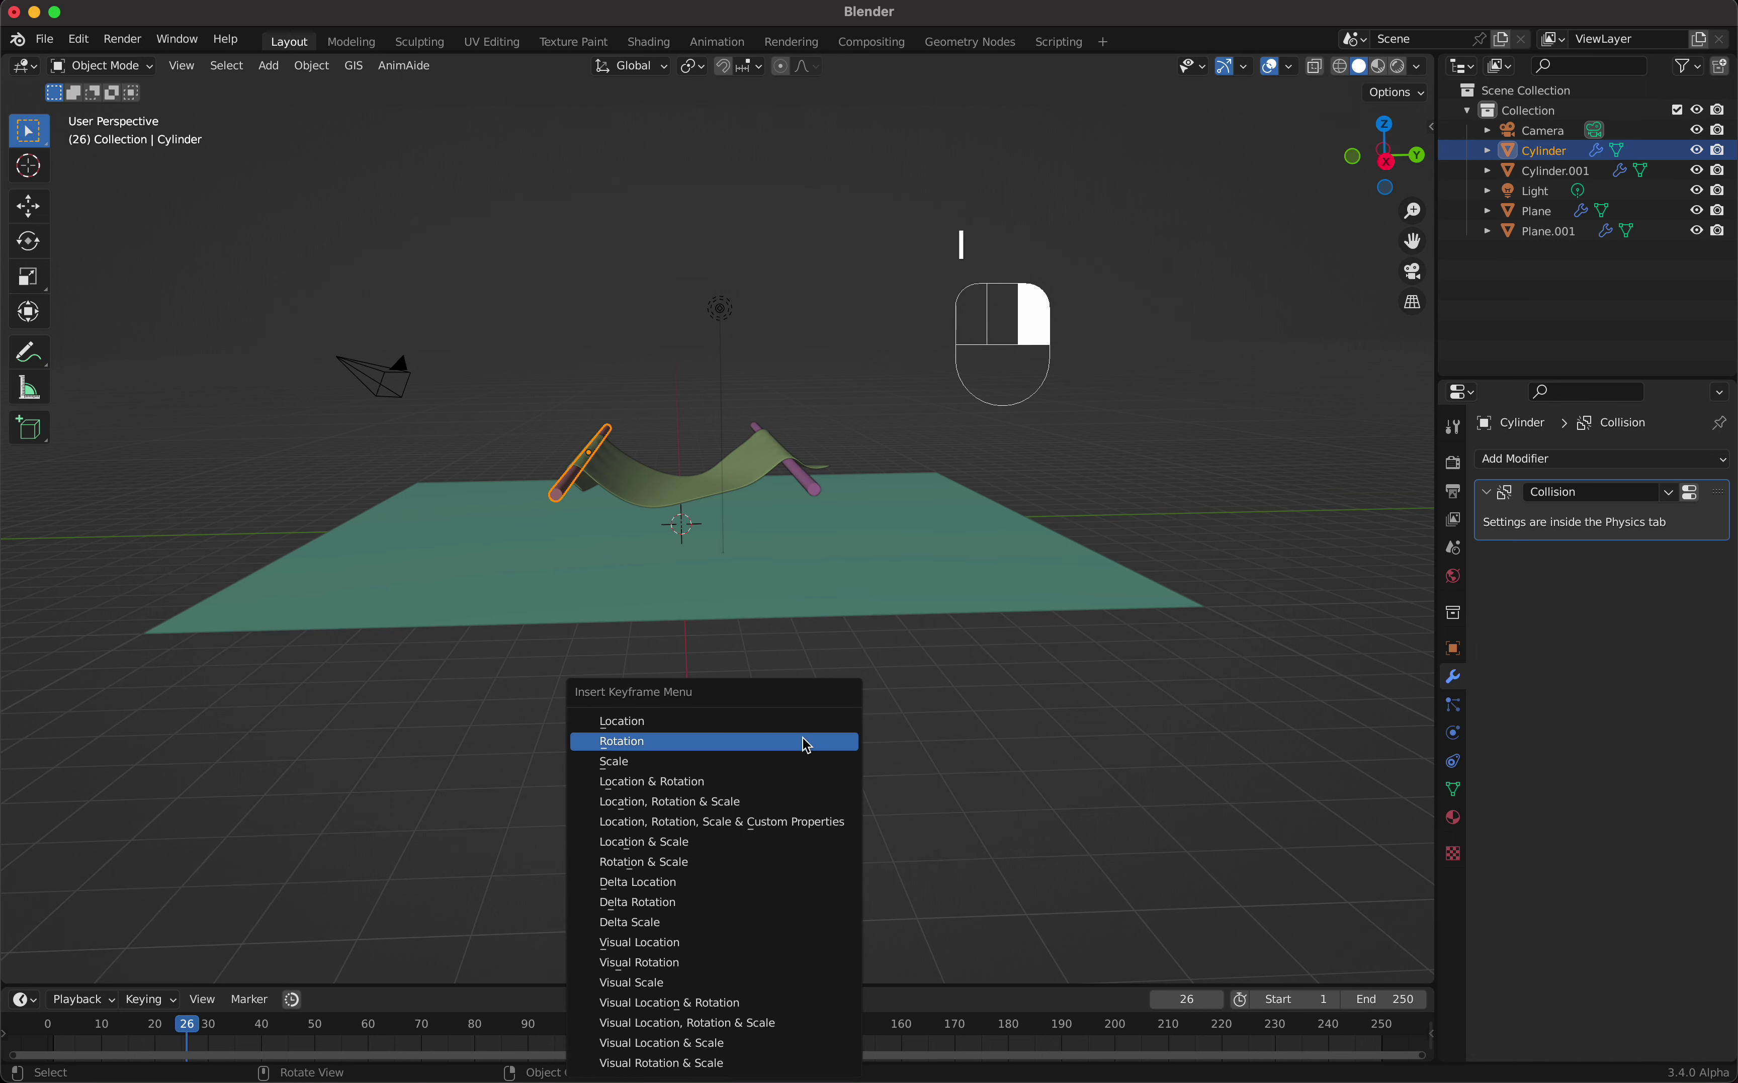
click(796, 810)
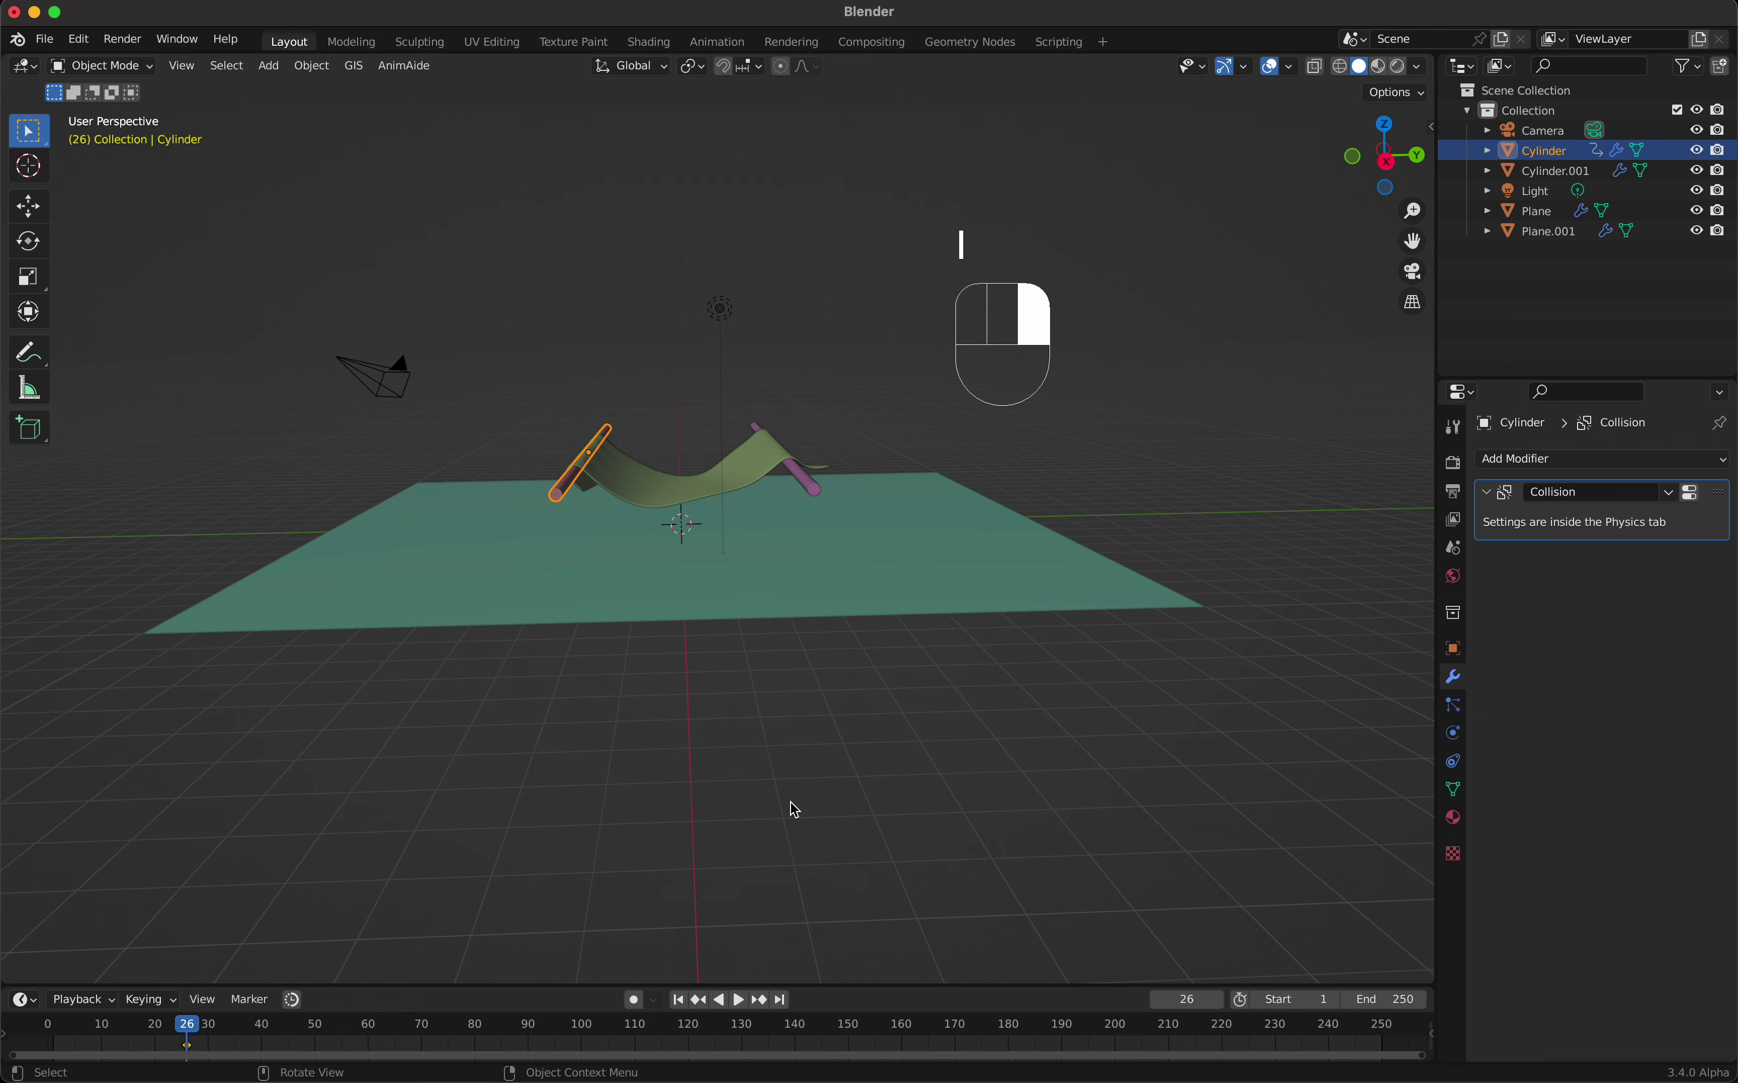
drag(658, 984, 675, 862)
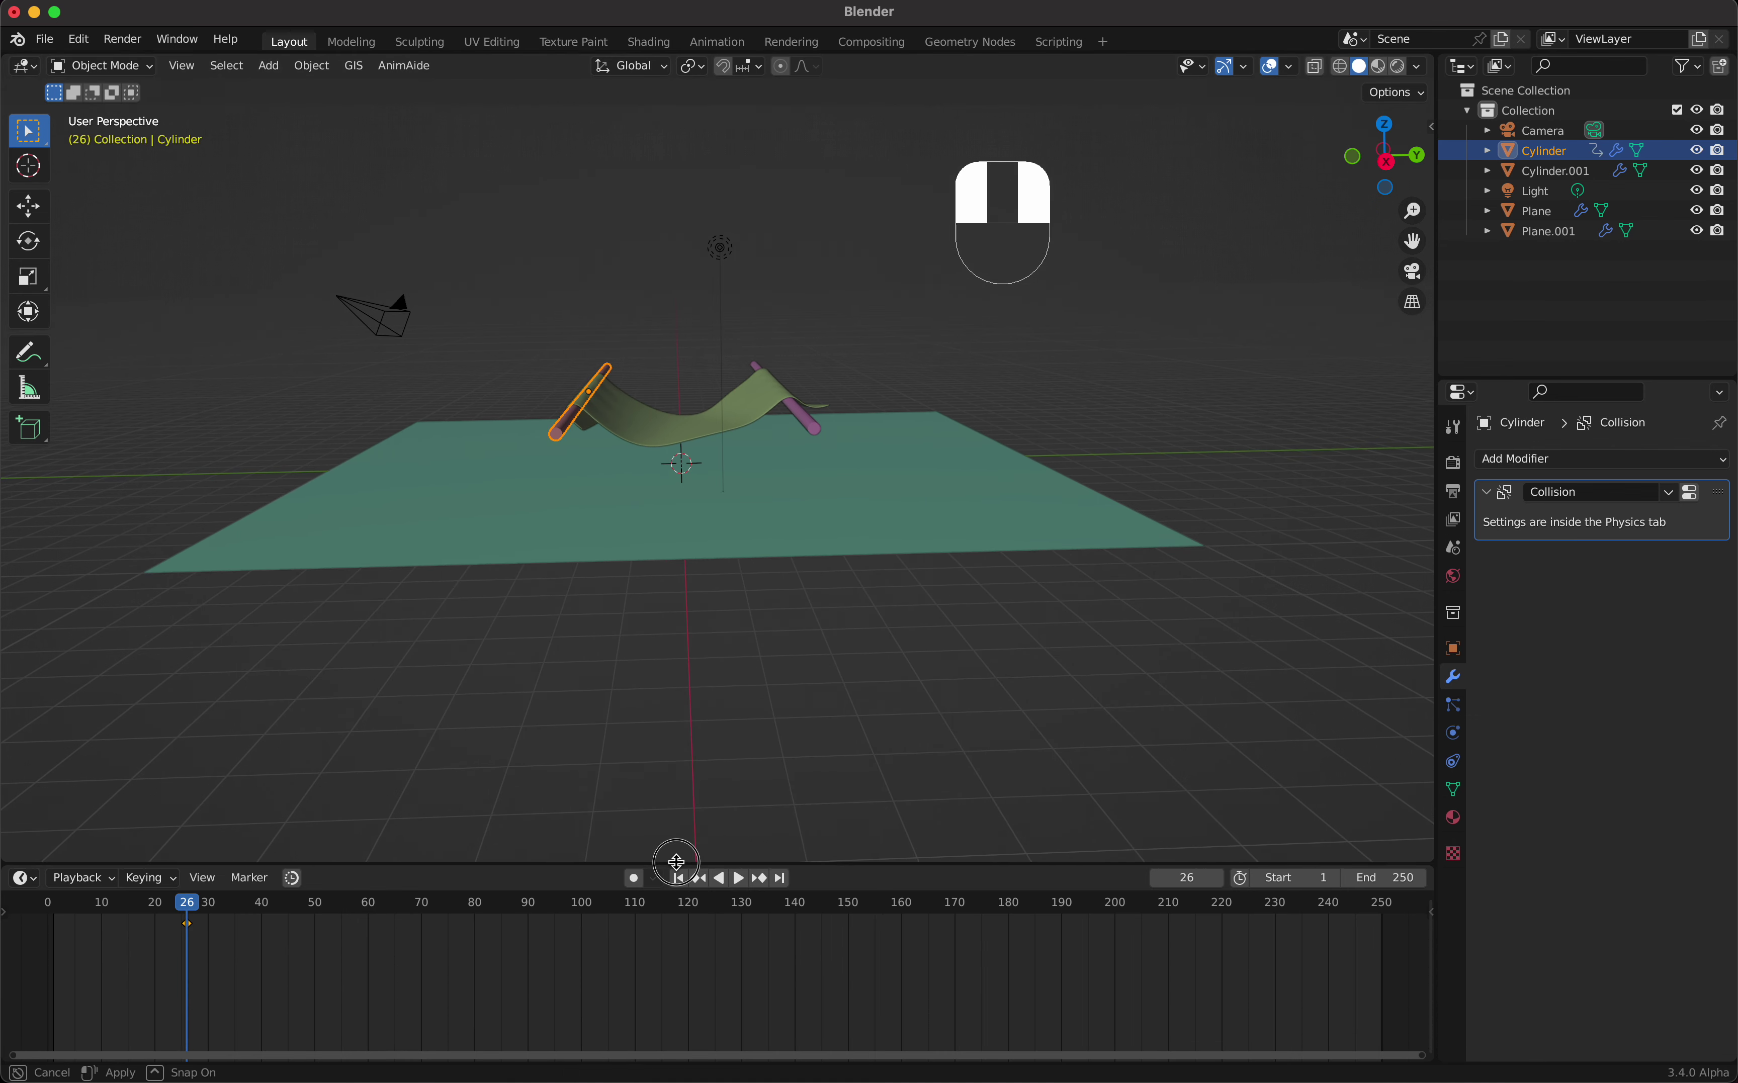
scroll(686, 733, left, 5)
scroll(689, 740, left, 3)
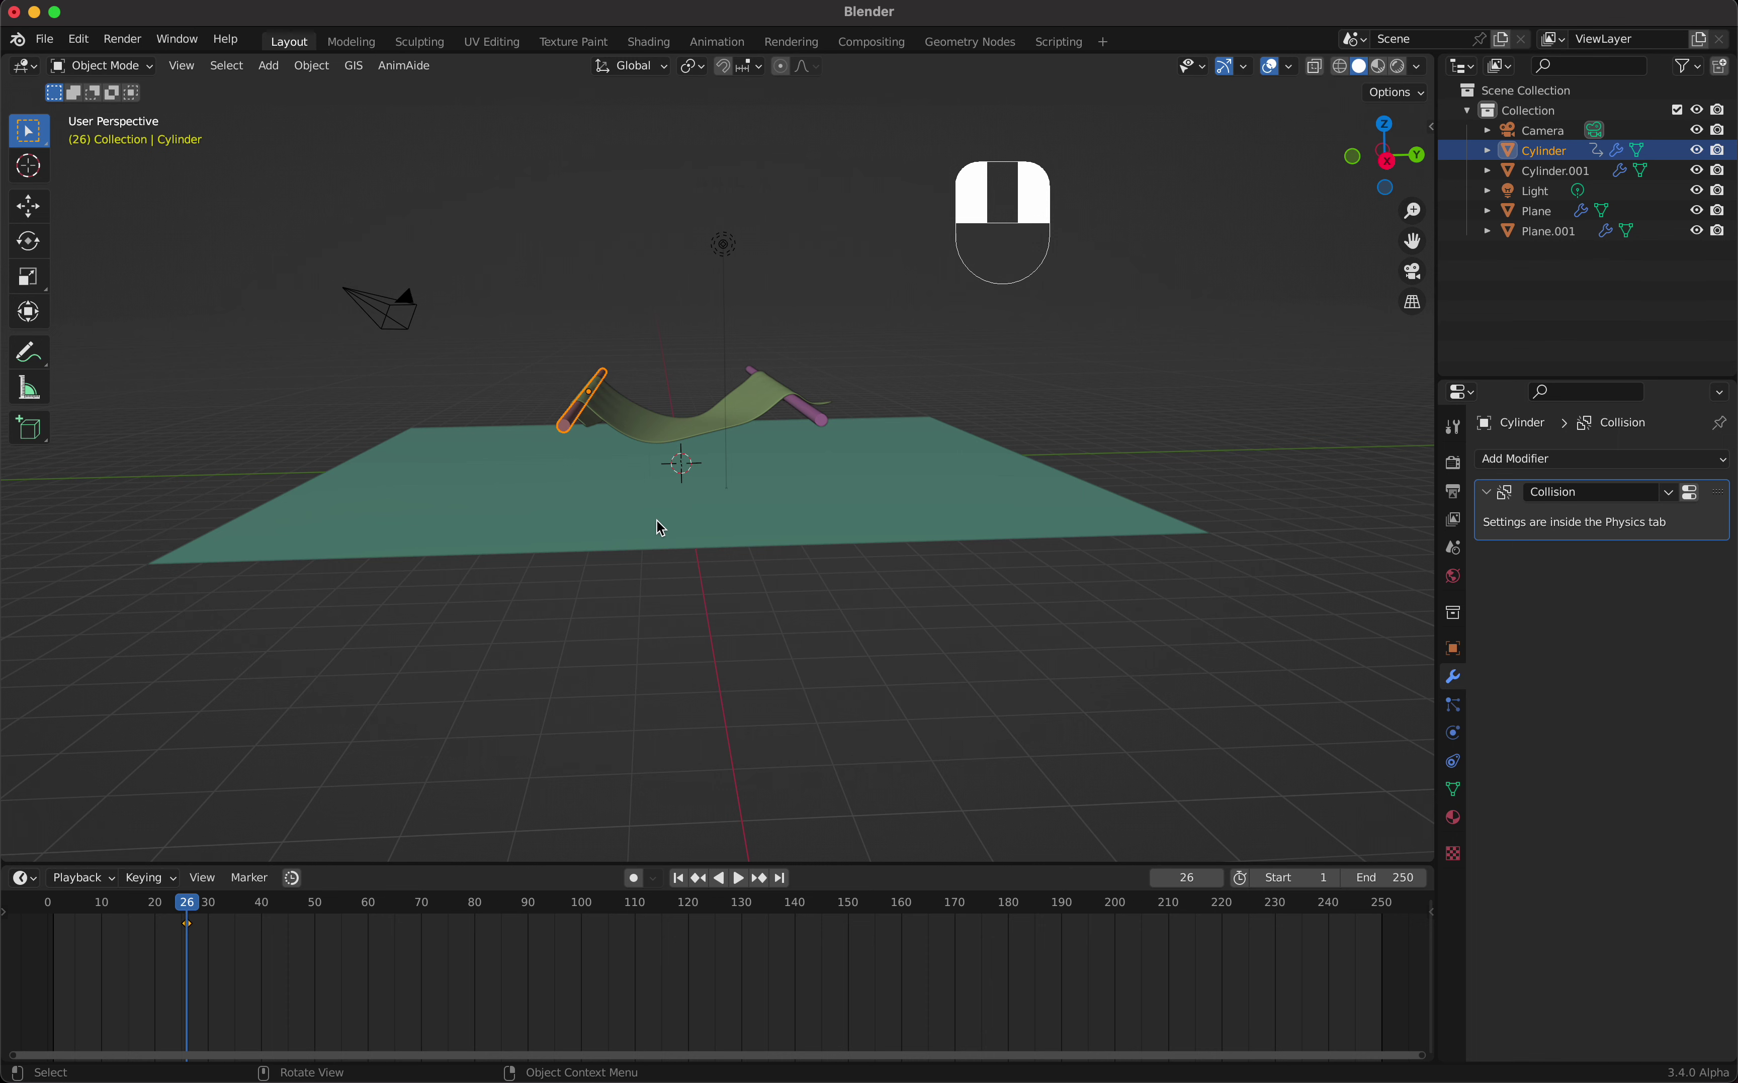
Step: At frame 48, move the original cylinder about 0.31 m in X, 2.27 m in Y and -0.98 m in Z, and keyframe it
click(309, 913)
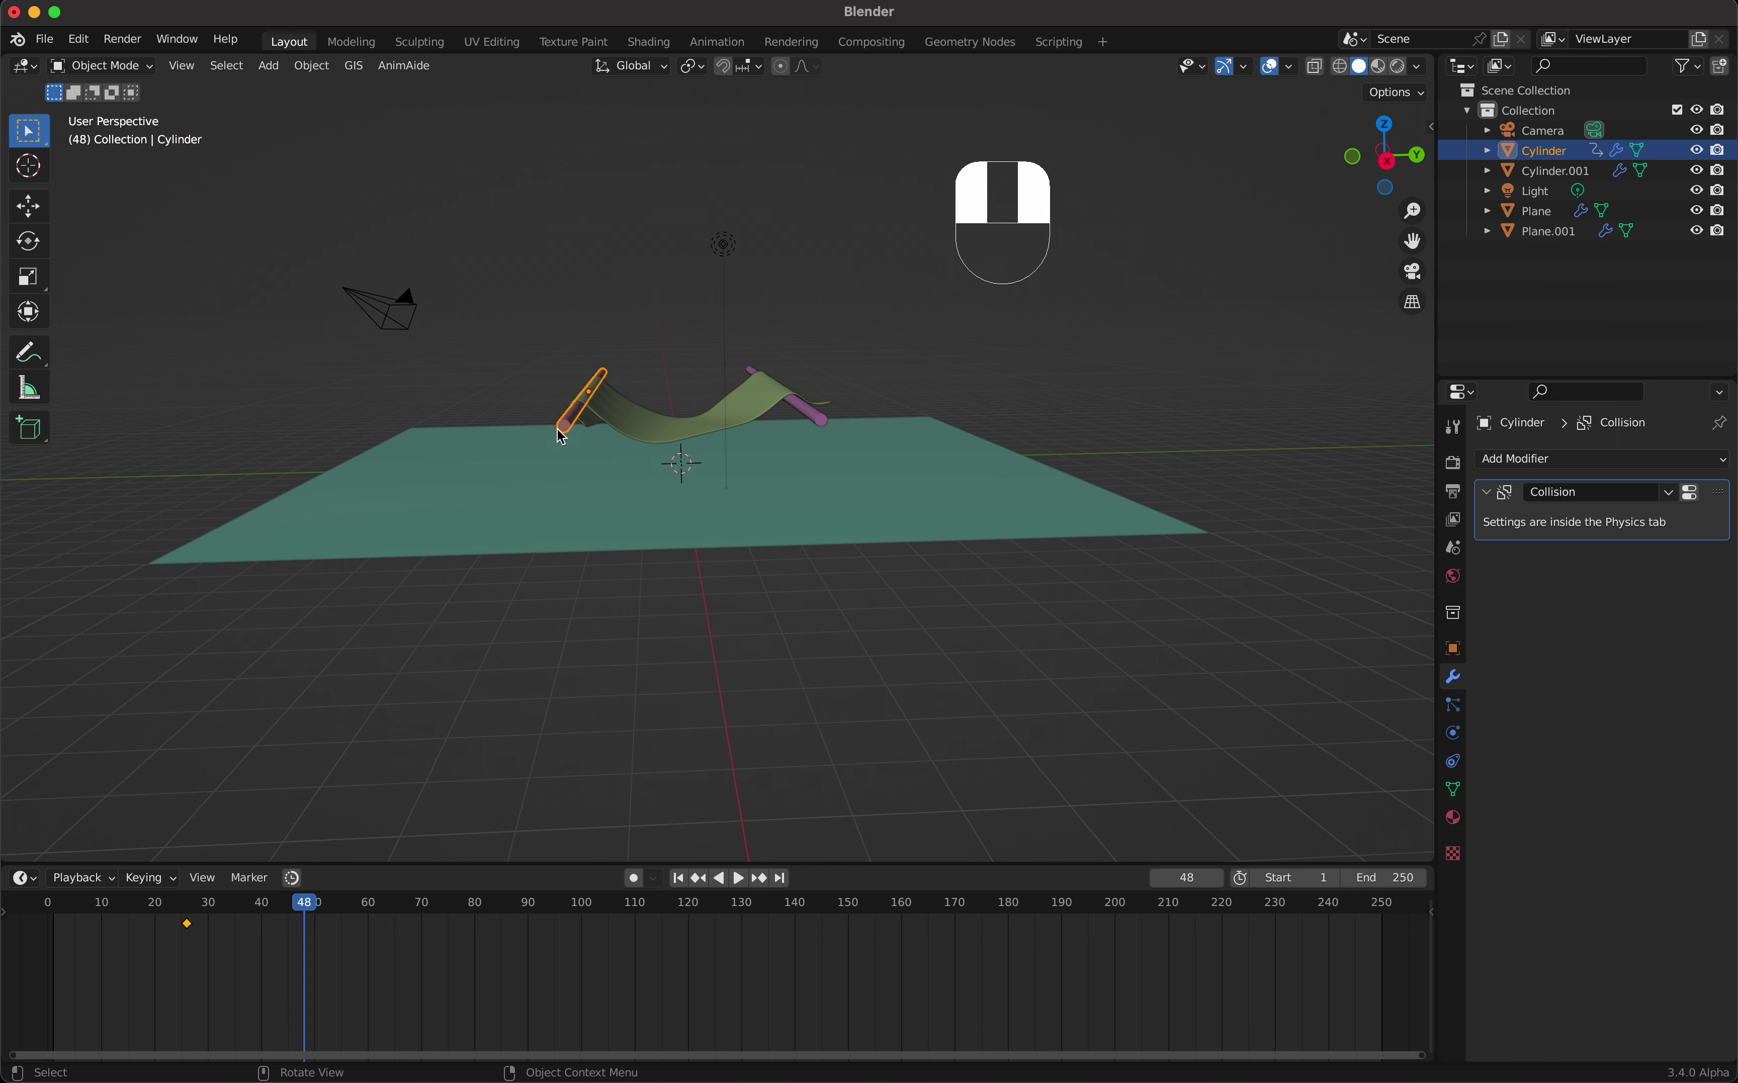
key(g)
click(698, 466)
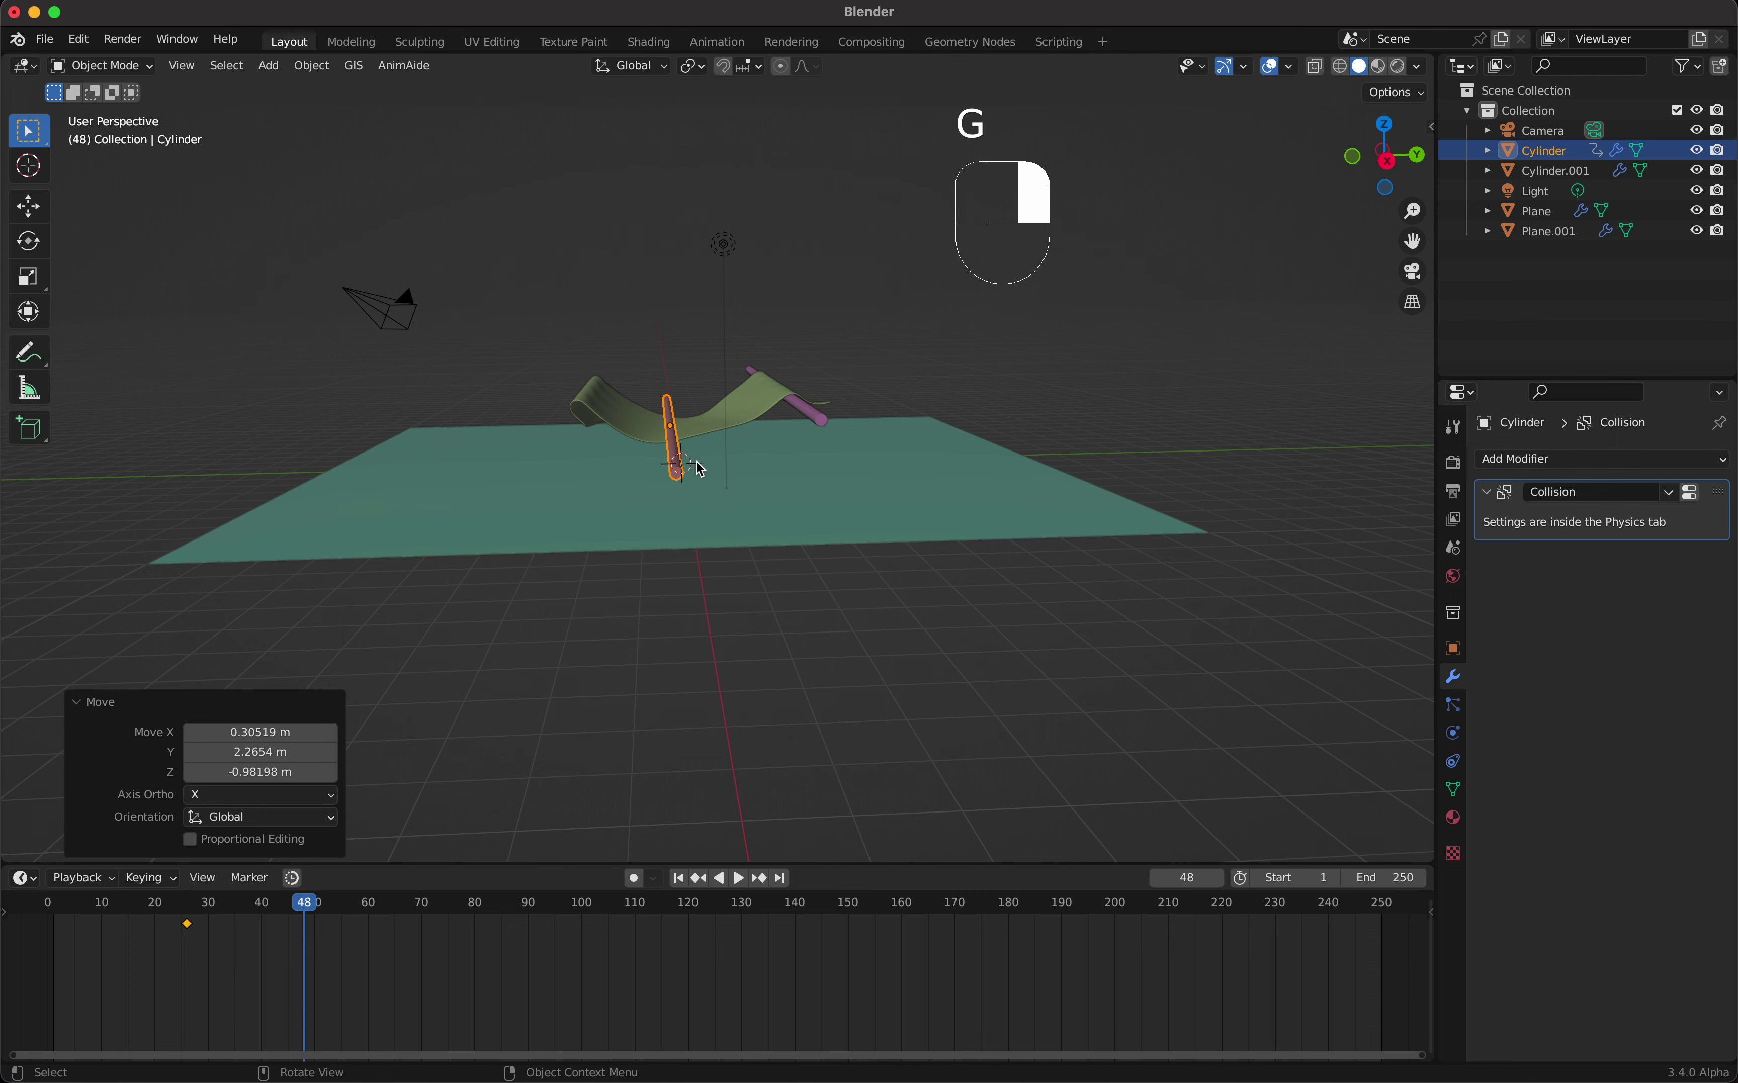
key(i)
click(698, 466)
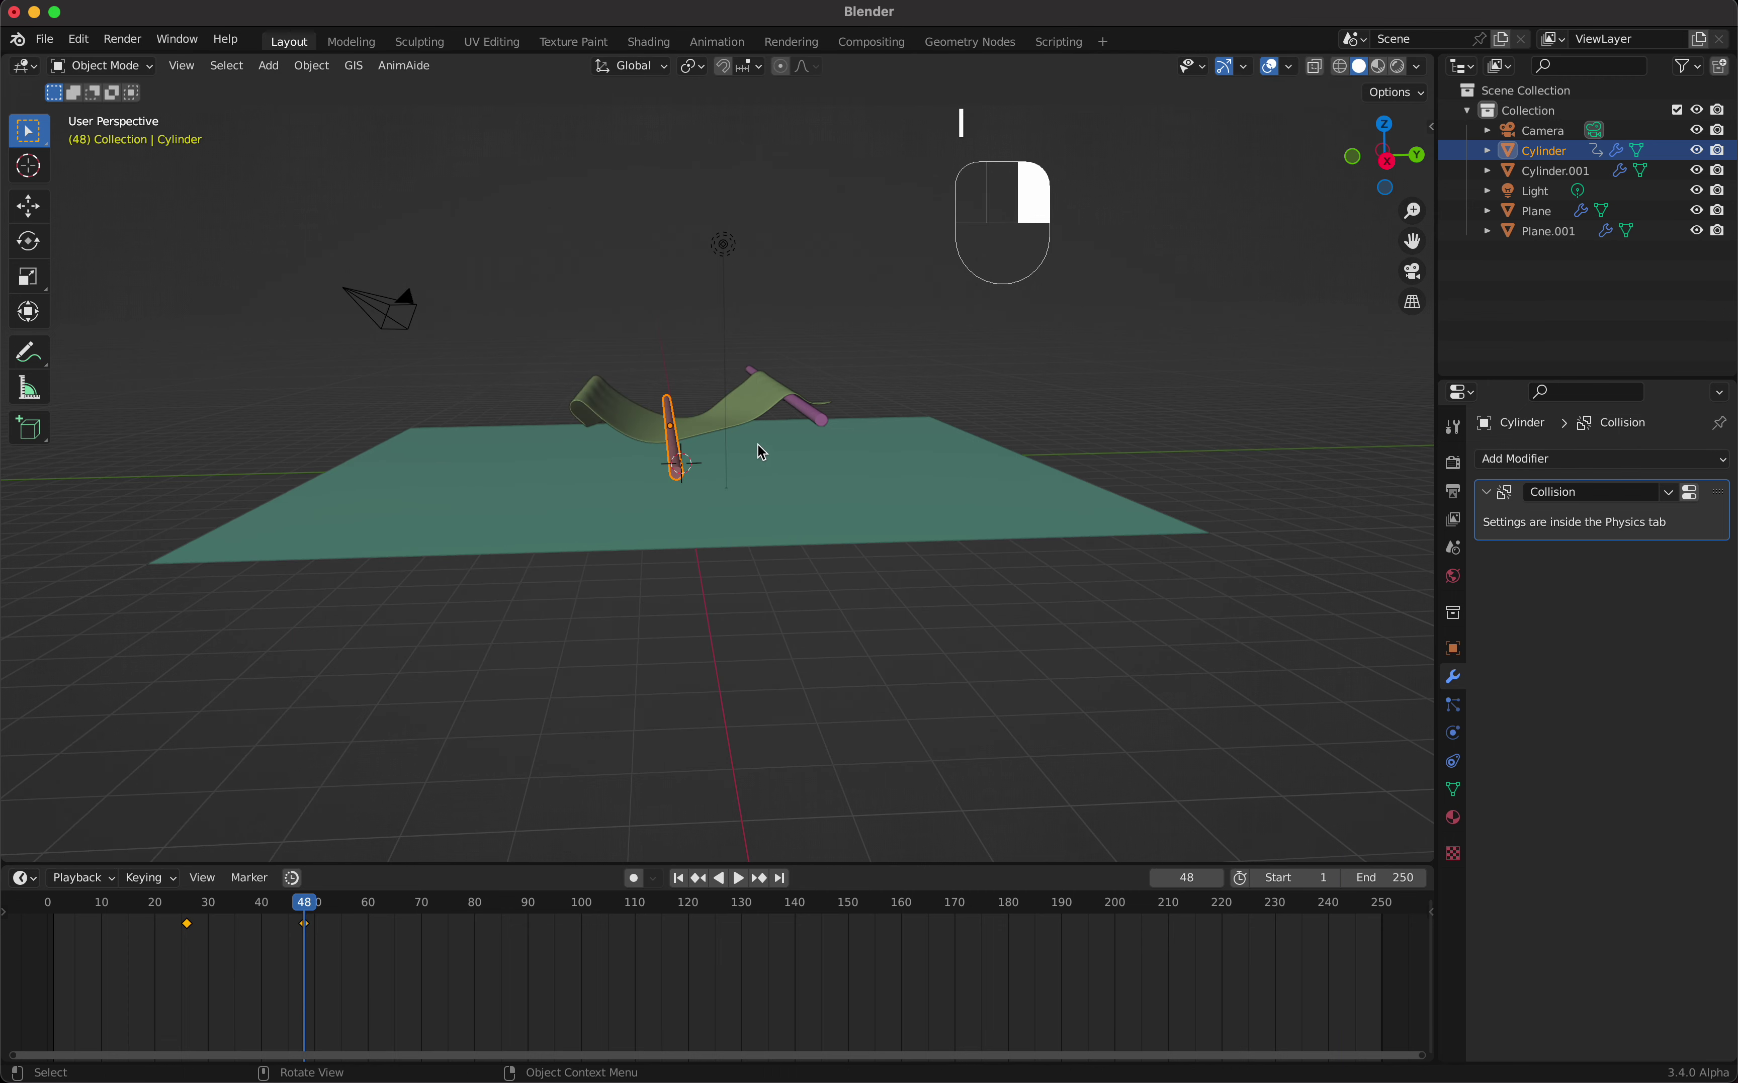
Step: Insert a Location, Rotation & Scale keyframe on the duplicated cylinder at frame 22
click(822, 427)
key(i)
click(830, 629)
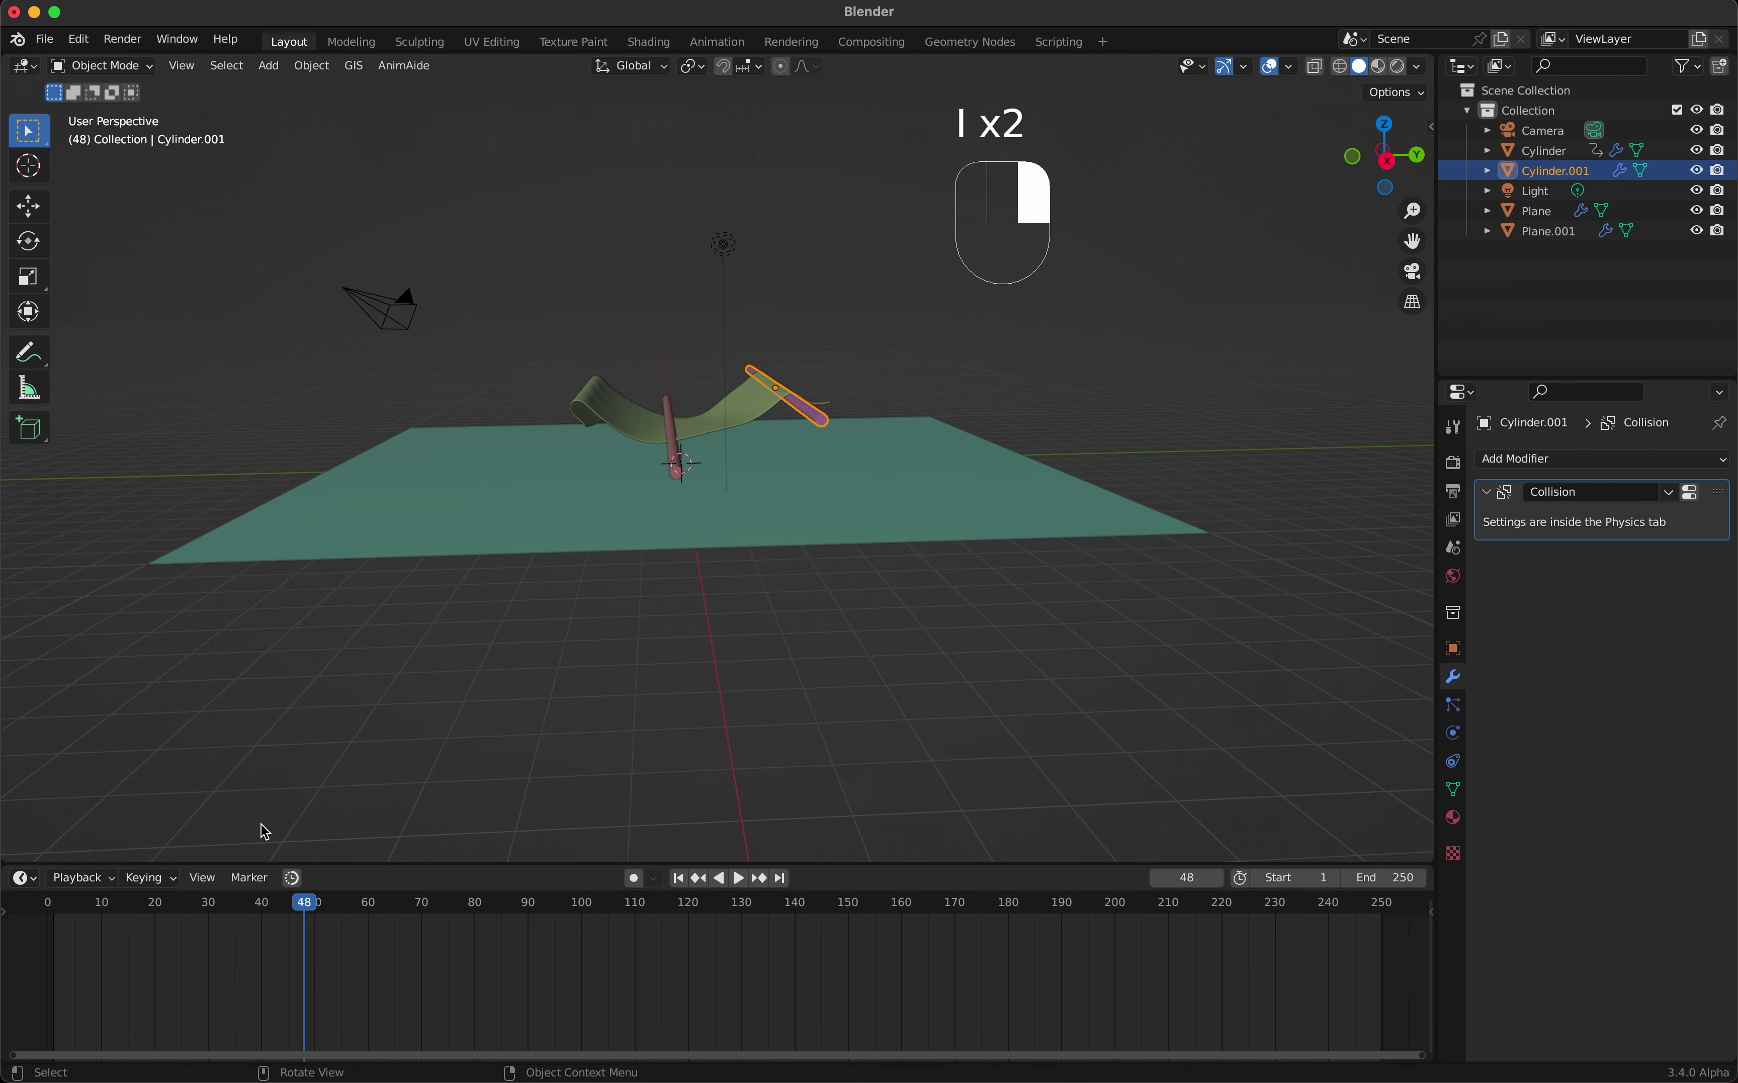
click(171, 916)
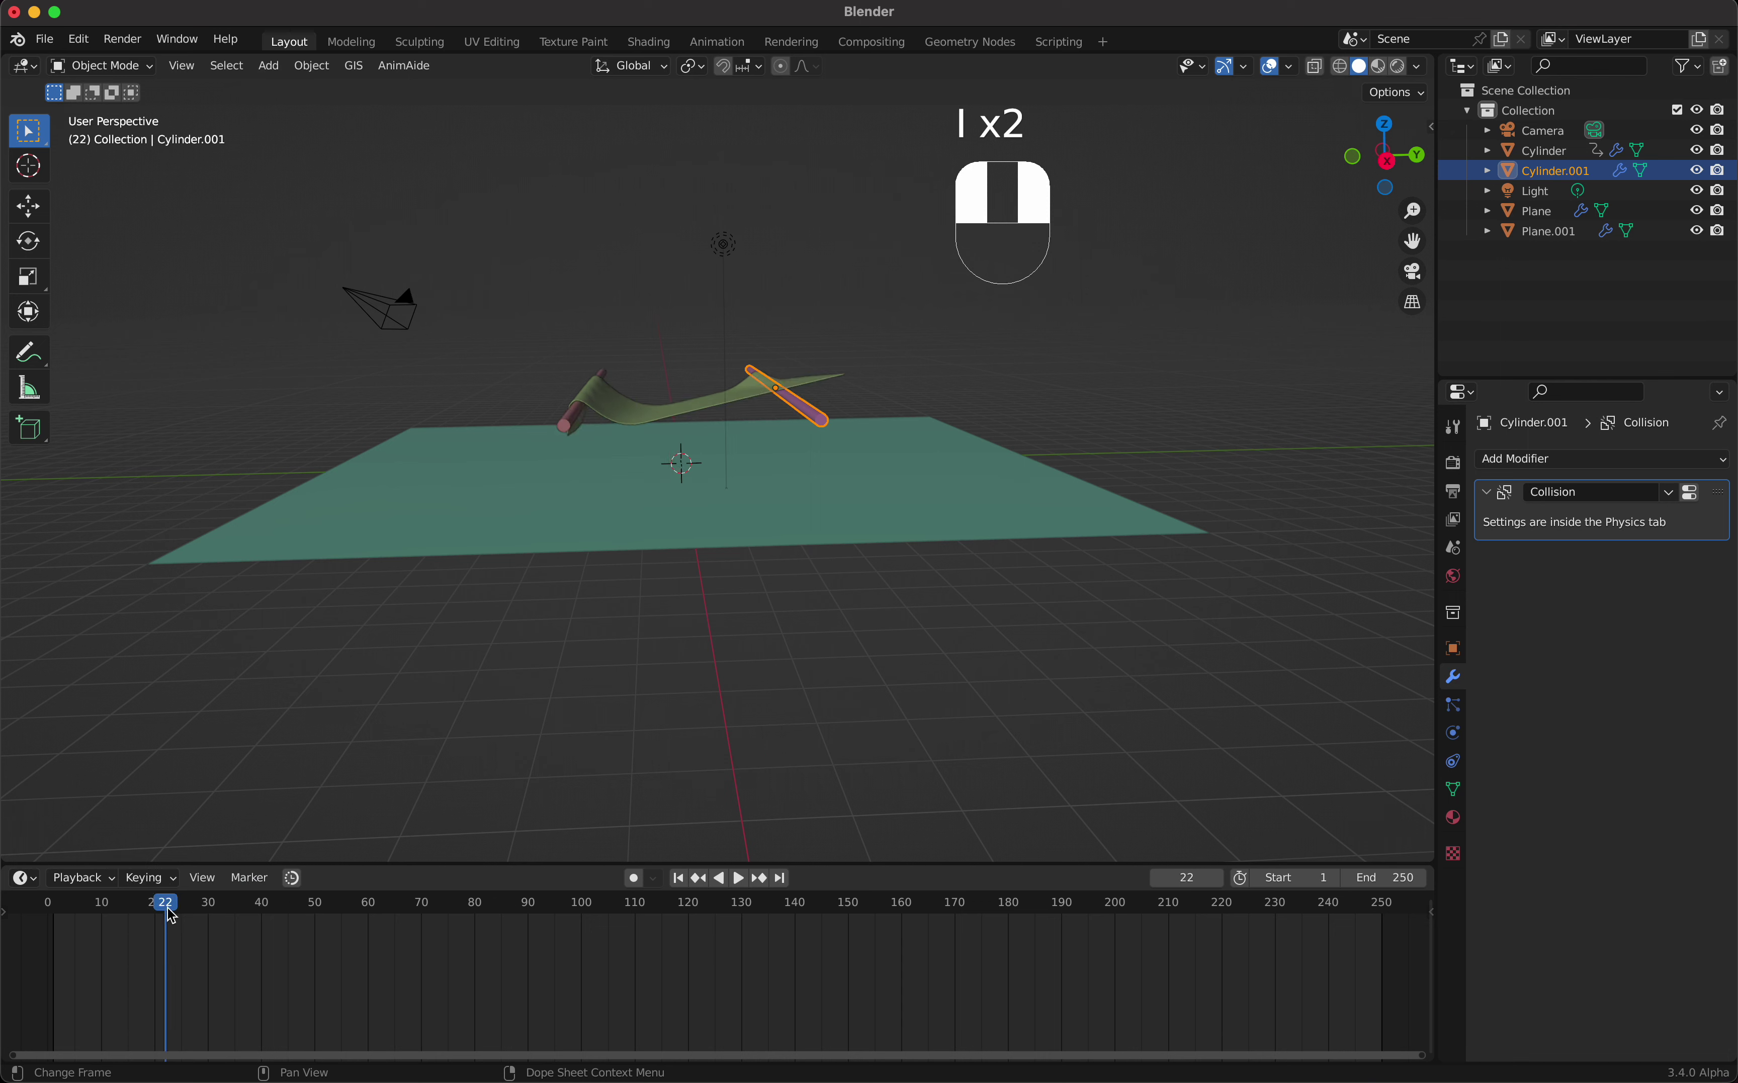
key(i)
click(824, 436)
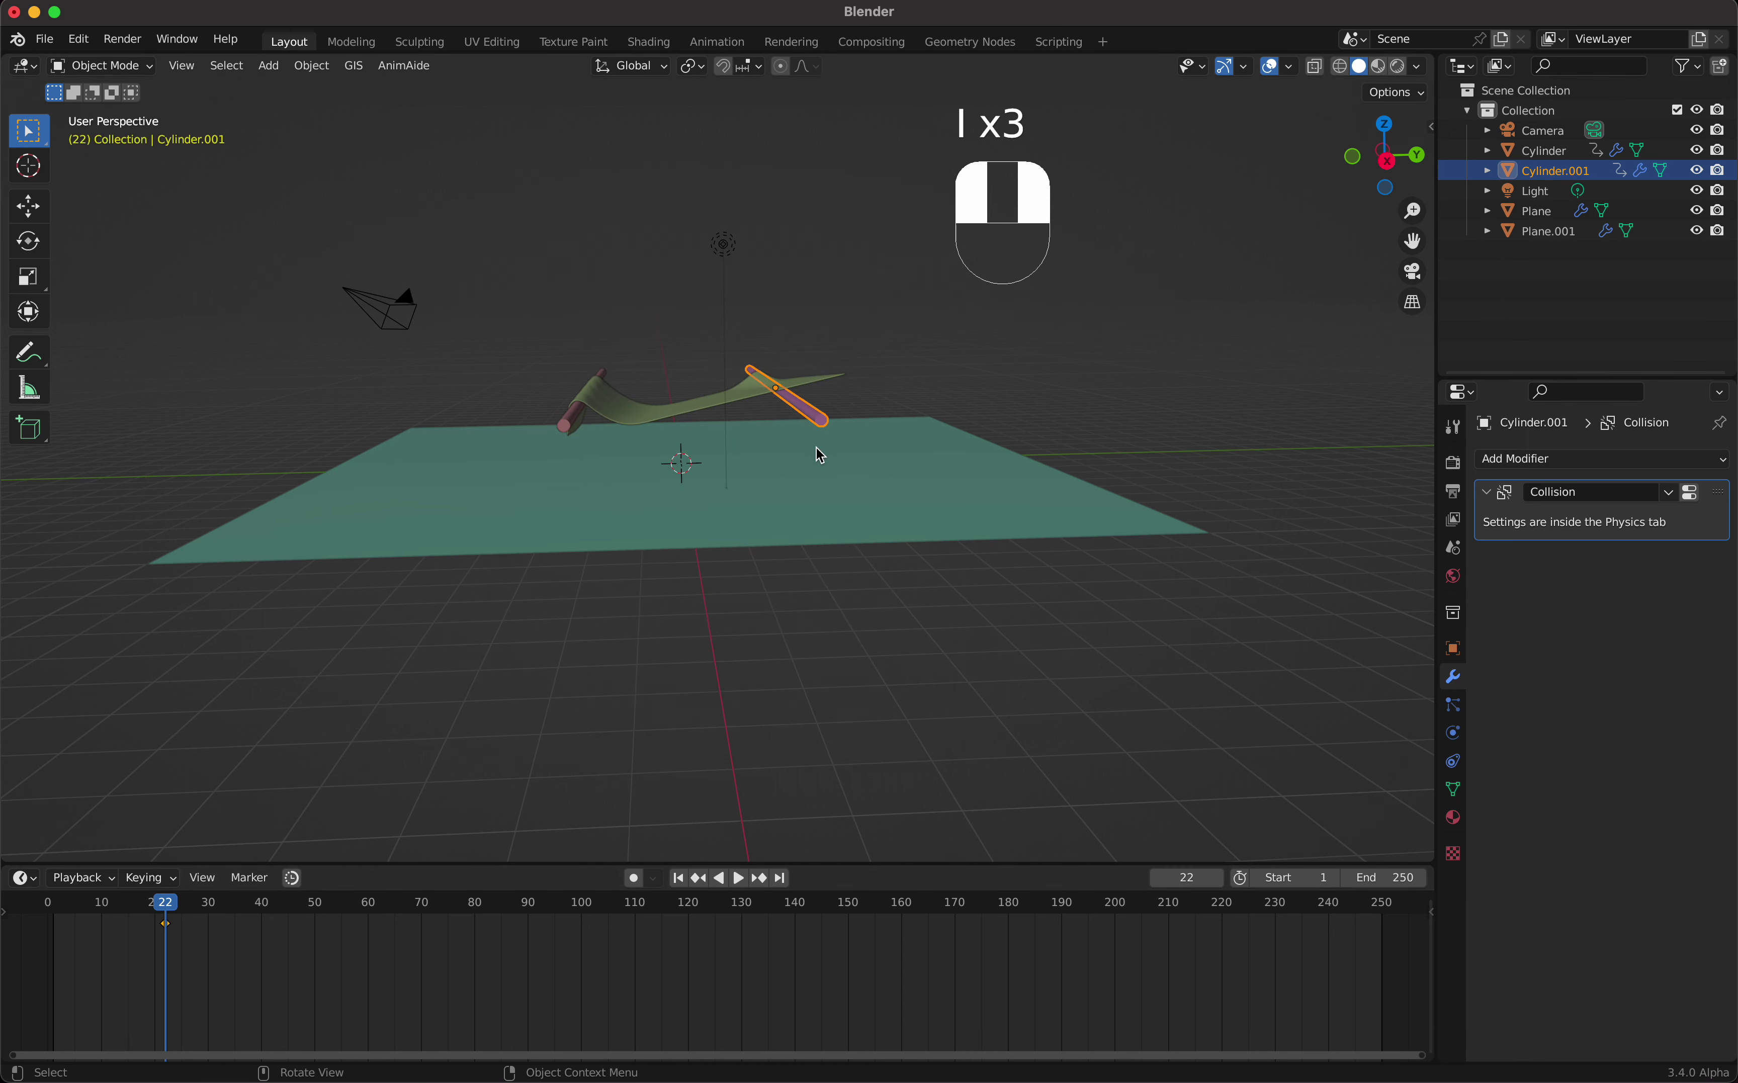
Step: At frame 53, move the duplicated cylinder about 0.20 m in X, -1.44 m in Y and -1.70 m in Z, and keyframe its location, rotation and scale
click(331, 903)
key(g)
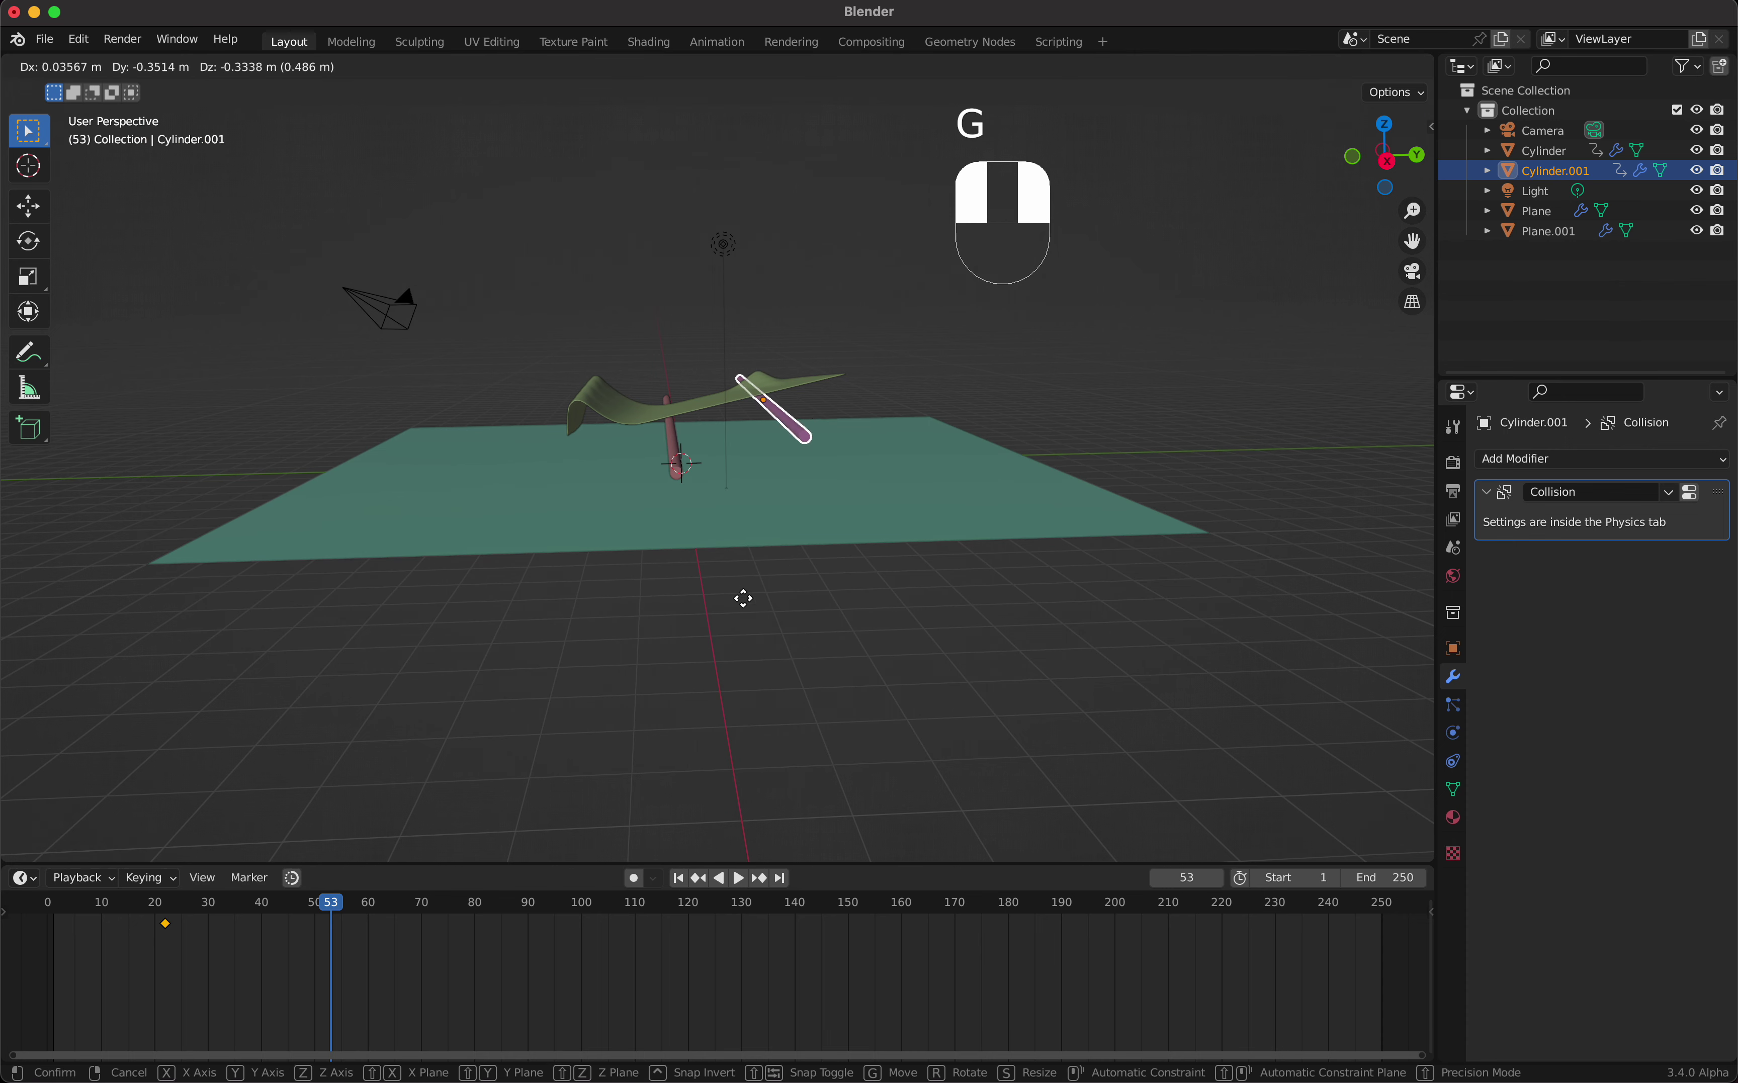
click(733, 620)
key(i)
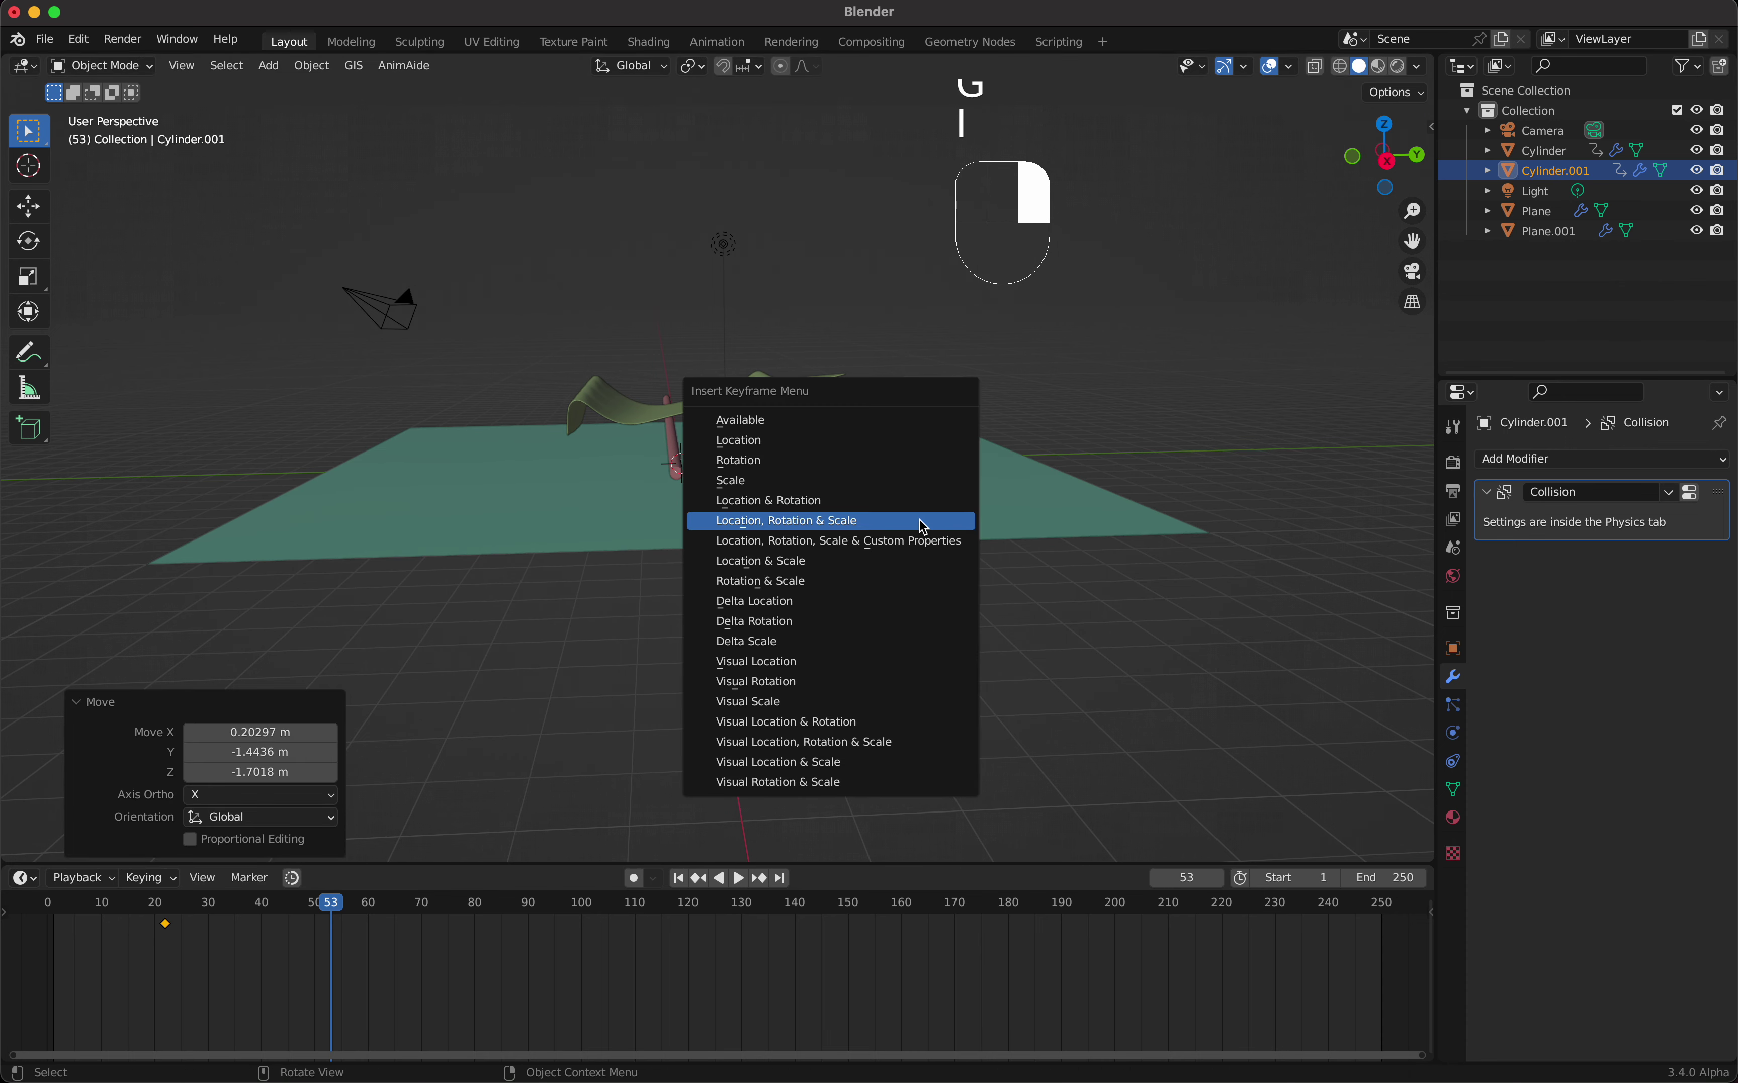
click(920, 520)
Step: Play the simulation with the two animated cylinders from frame 1 and stop it at frame 60
scroll(920, 519, up, 5)
scroll(920, 520, down, 3)
key(shift+Left)
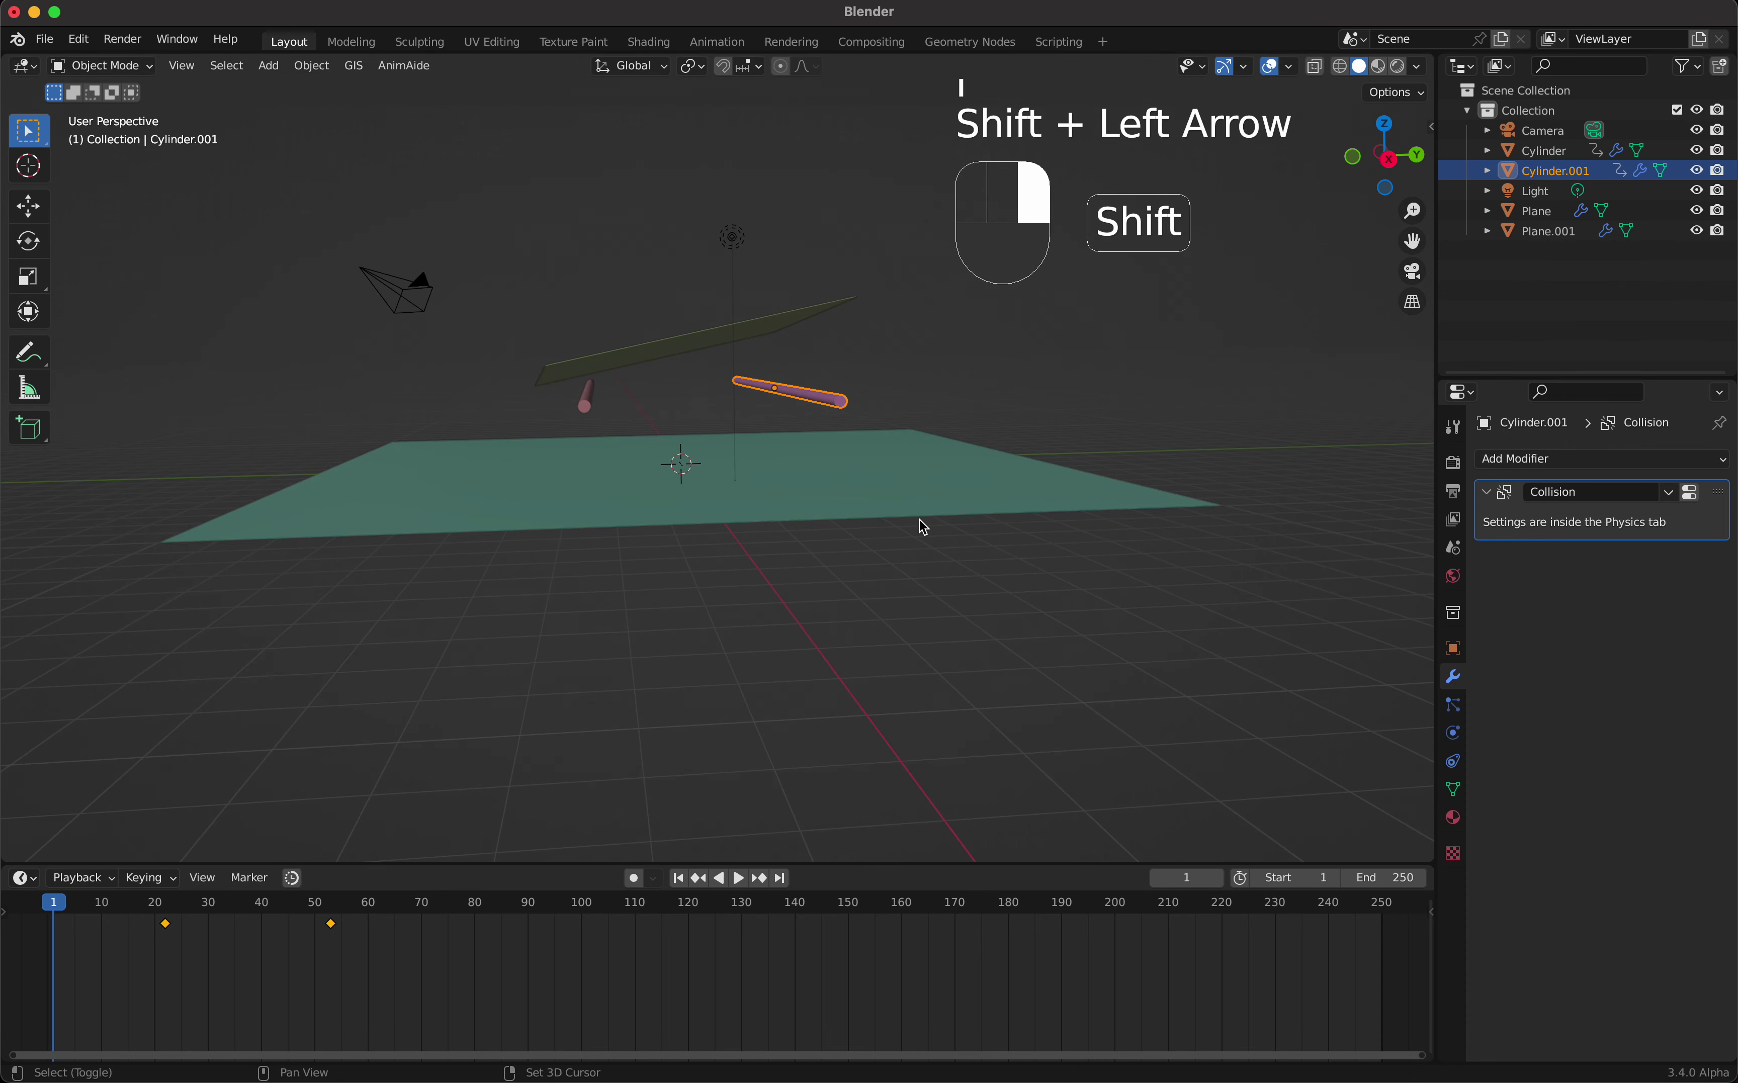
key(space)
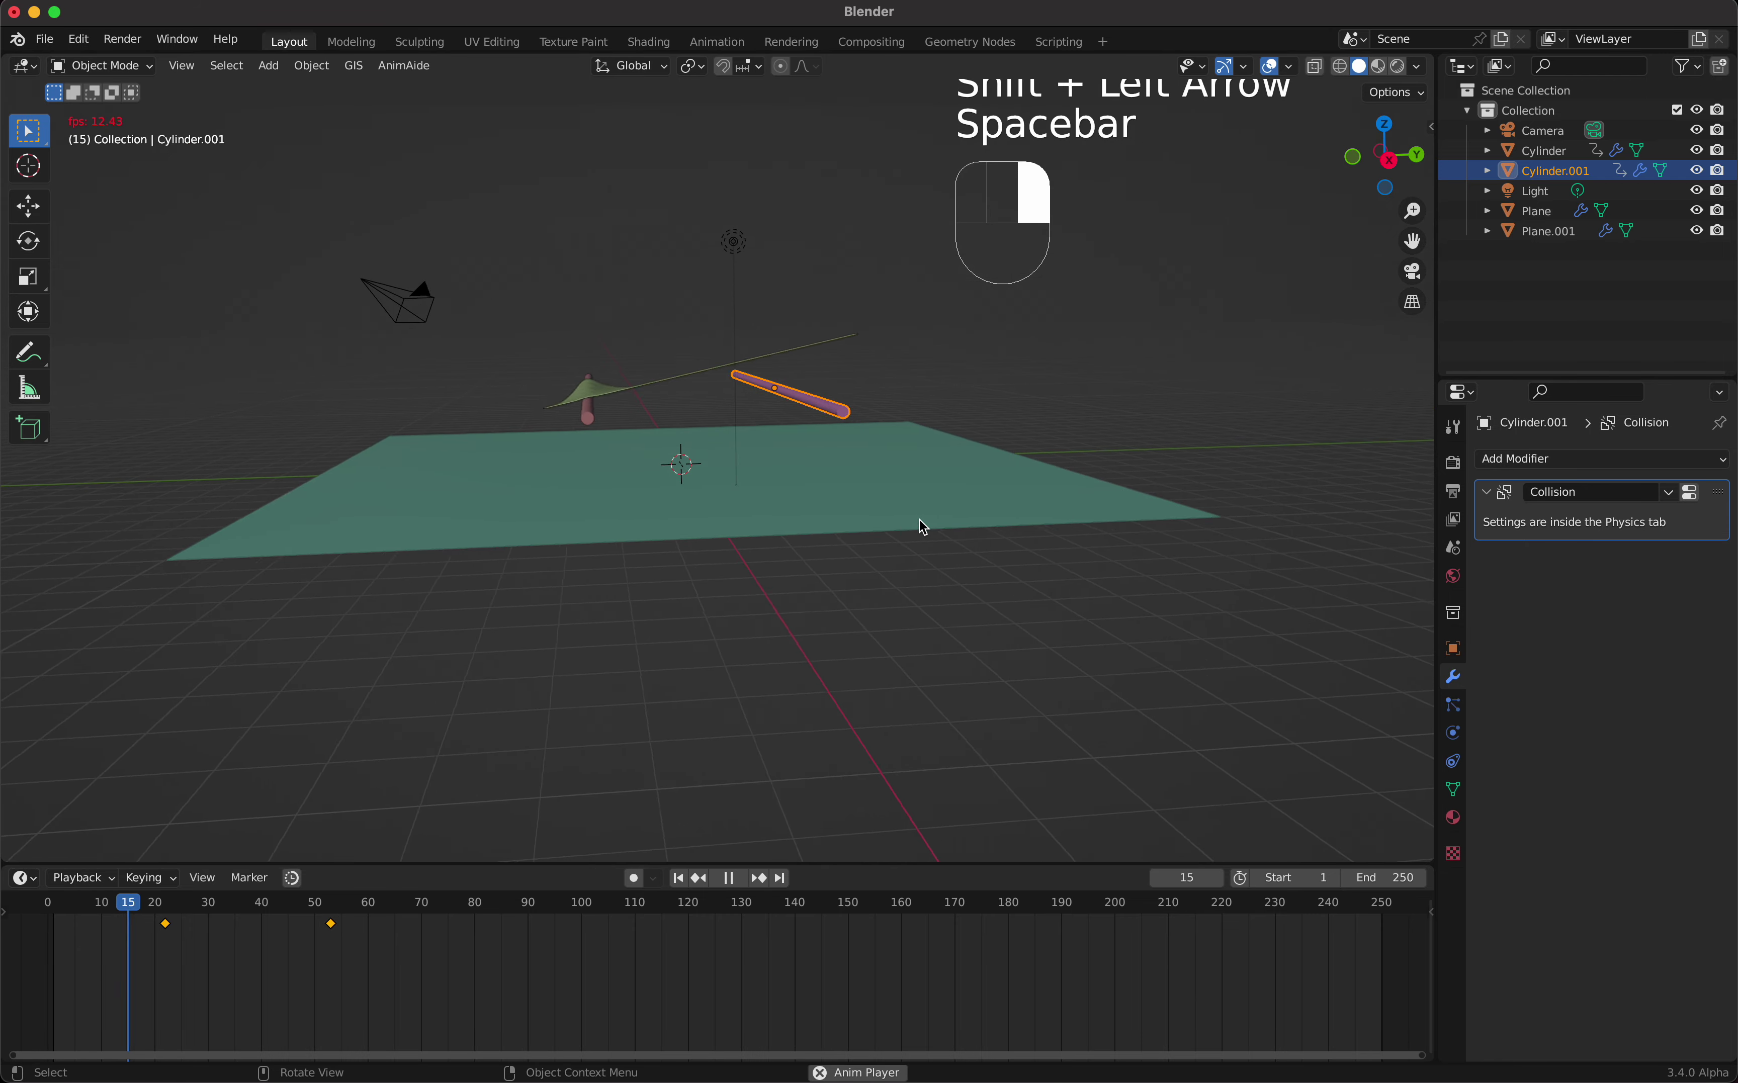
scroll(919, 520, right, 5)
scroll(920, 520, left, 4)
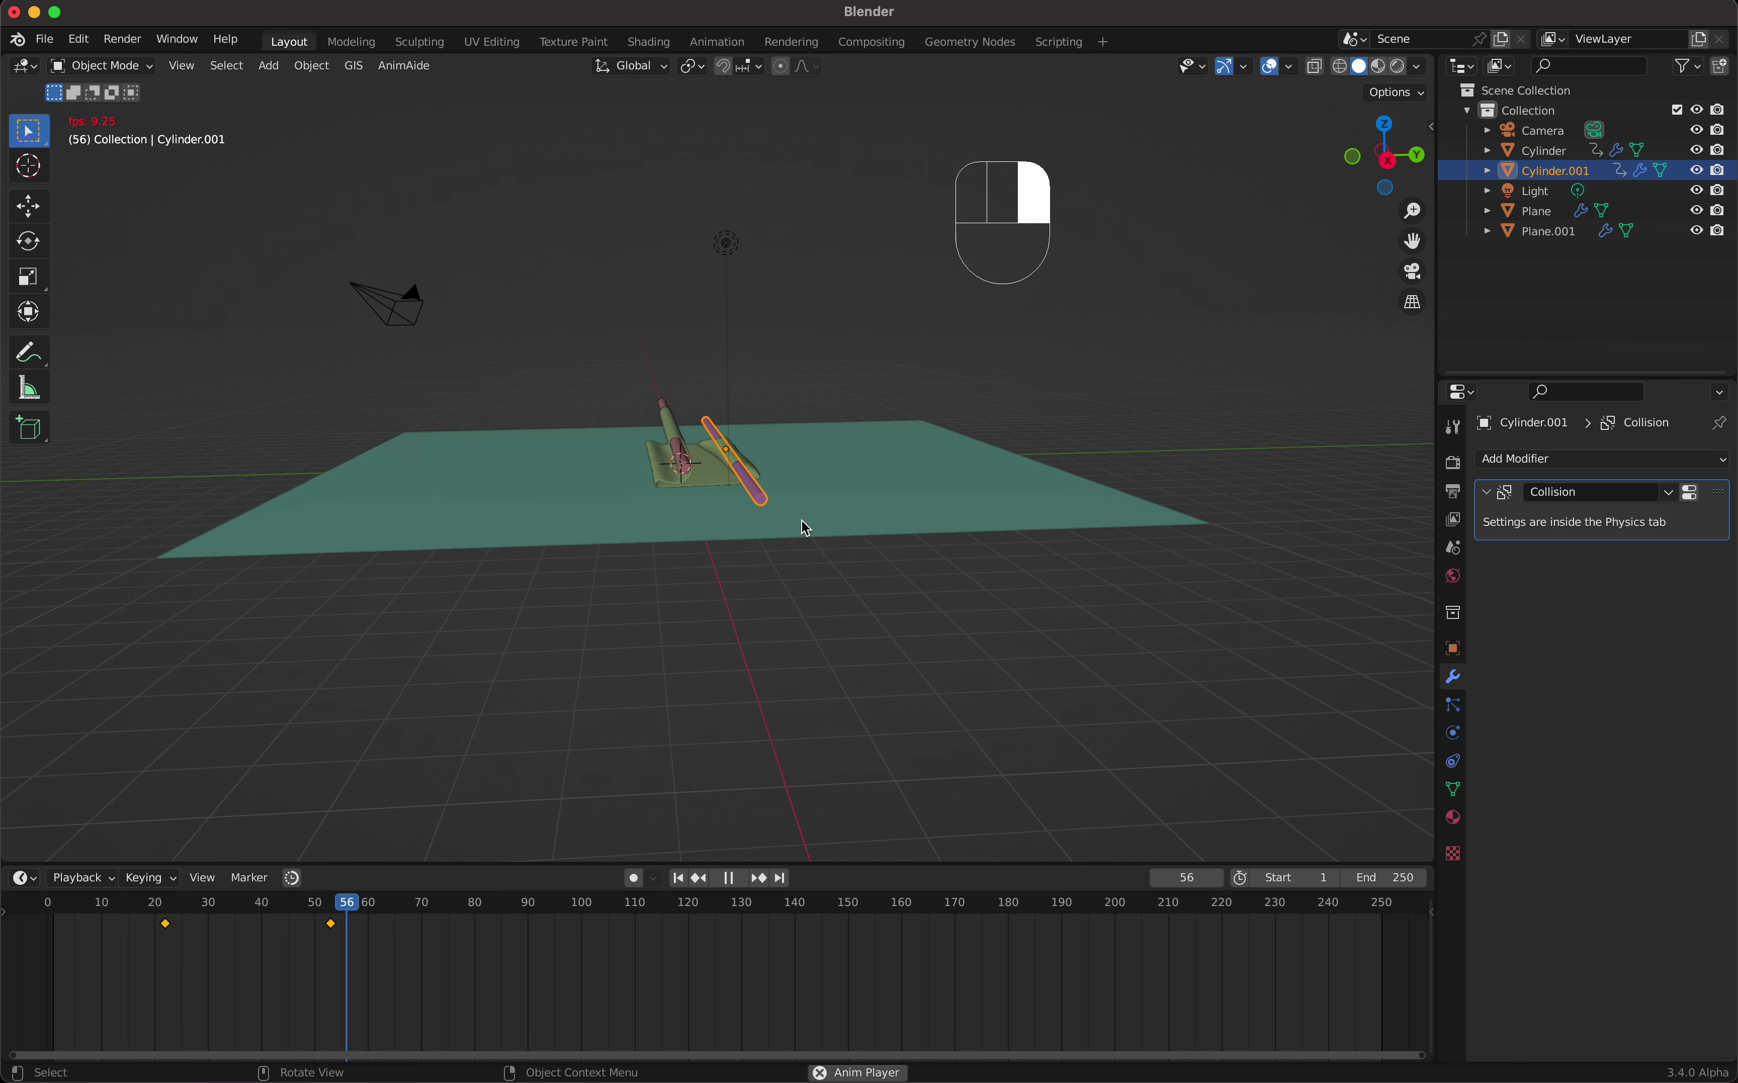
key(space)
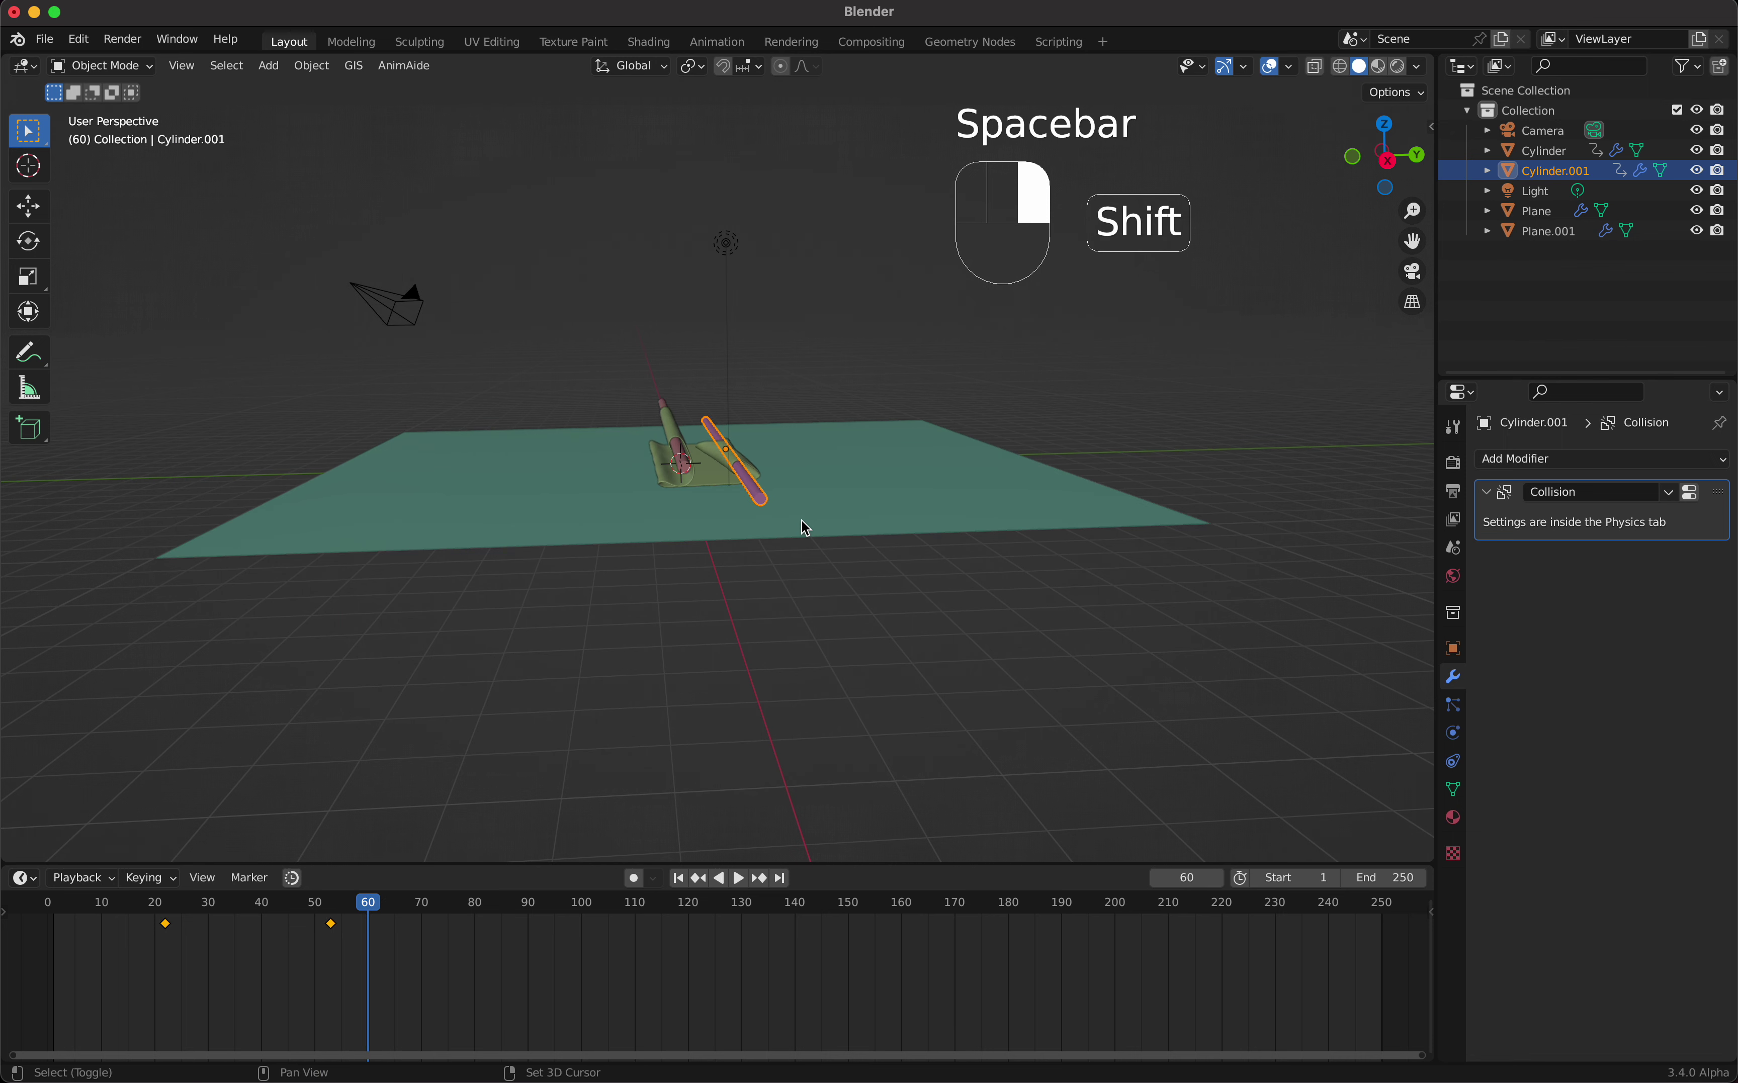
Step: Replay the simulation twice from frame 1, stopping the second run at frame 46, and inspect the cloth around the lowered cylinders
key(shift+Left)
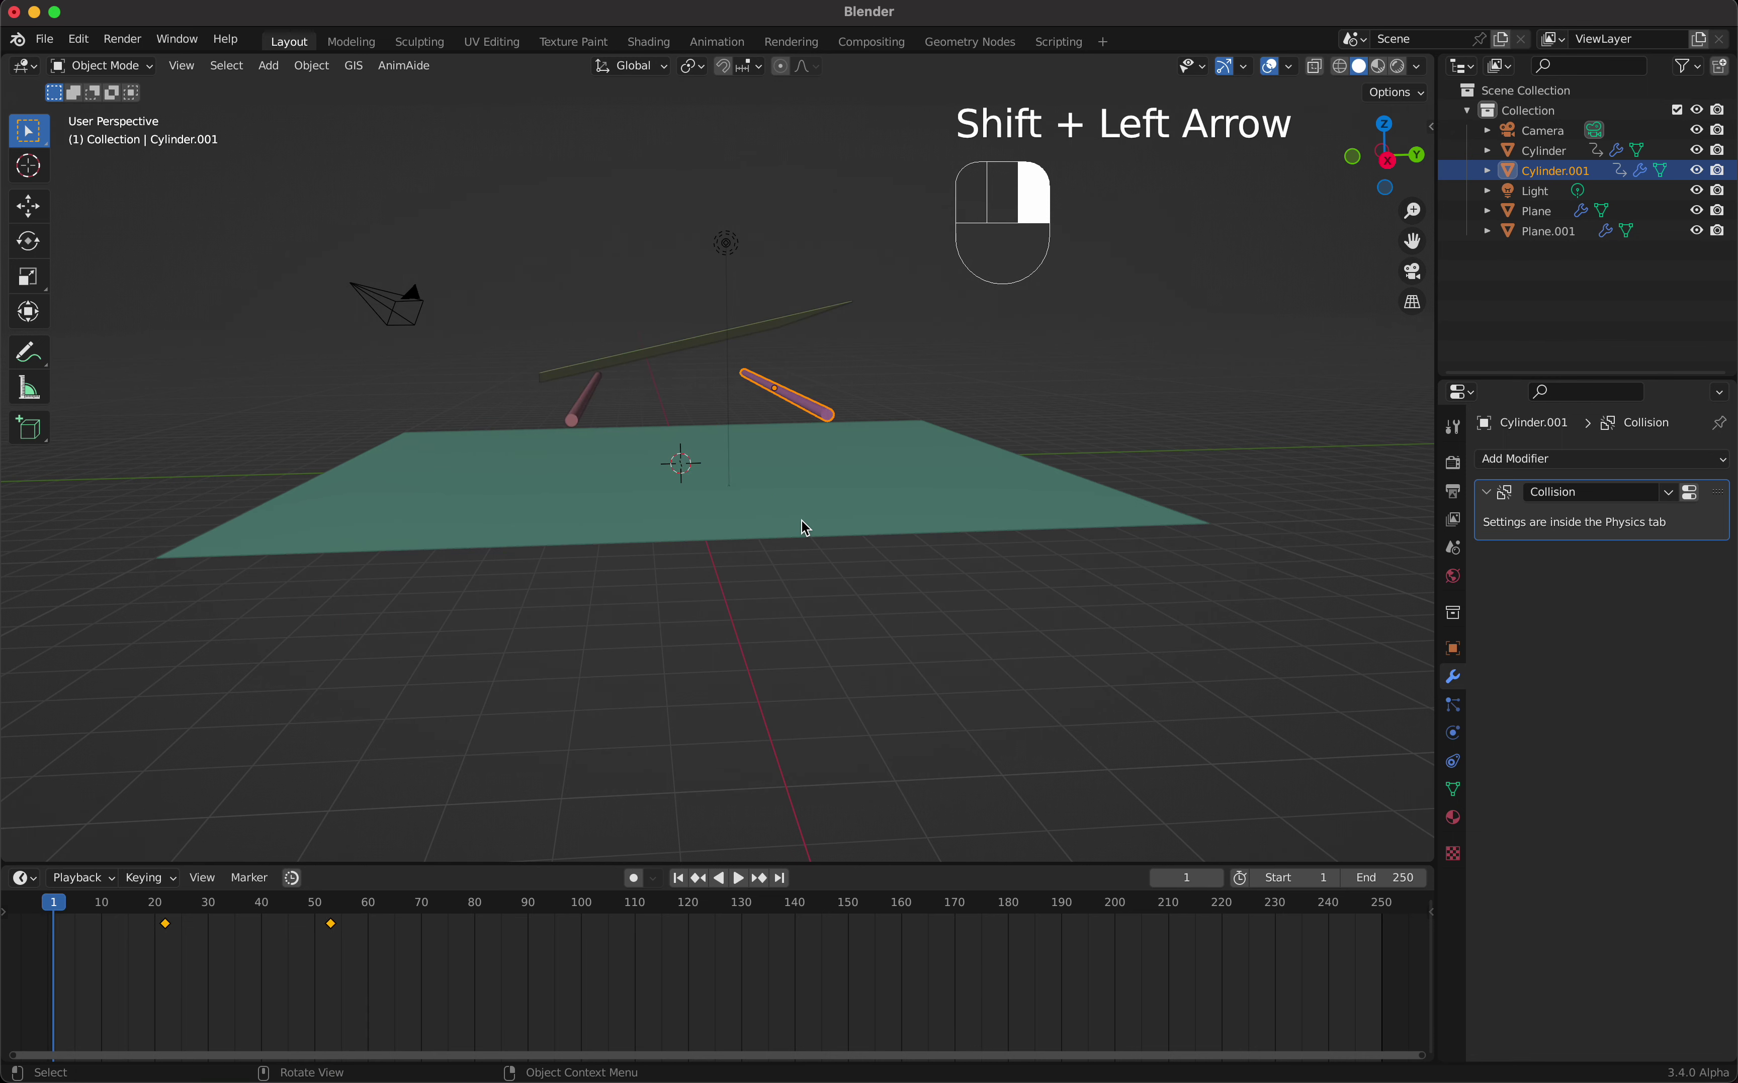
scroll(801, 518, up, 3)
middle_drag(873, 511, 869, 507)
key(space)
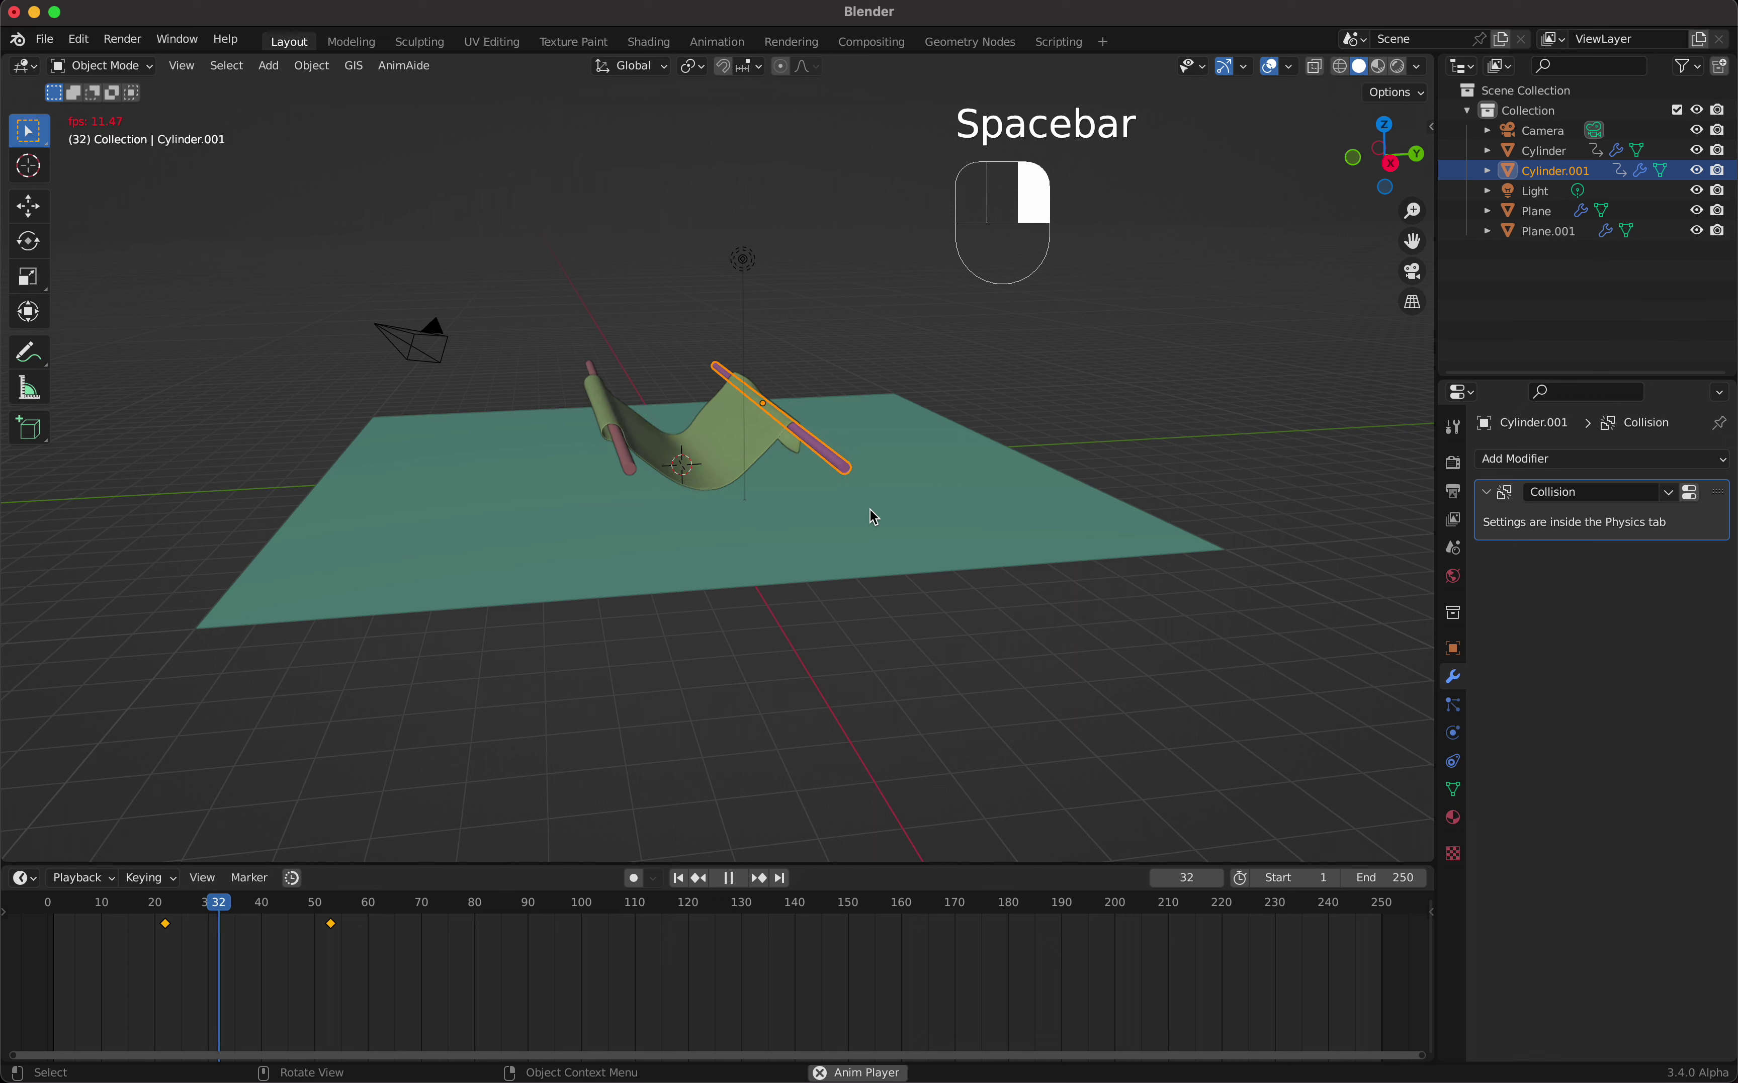
key(space)
key(shift+Left)
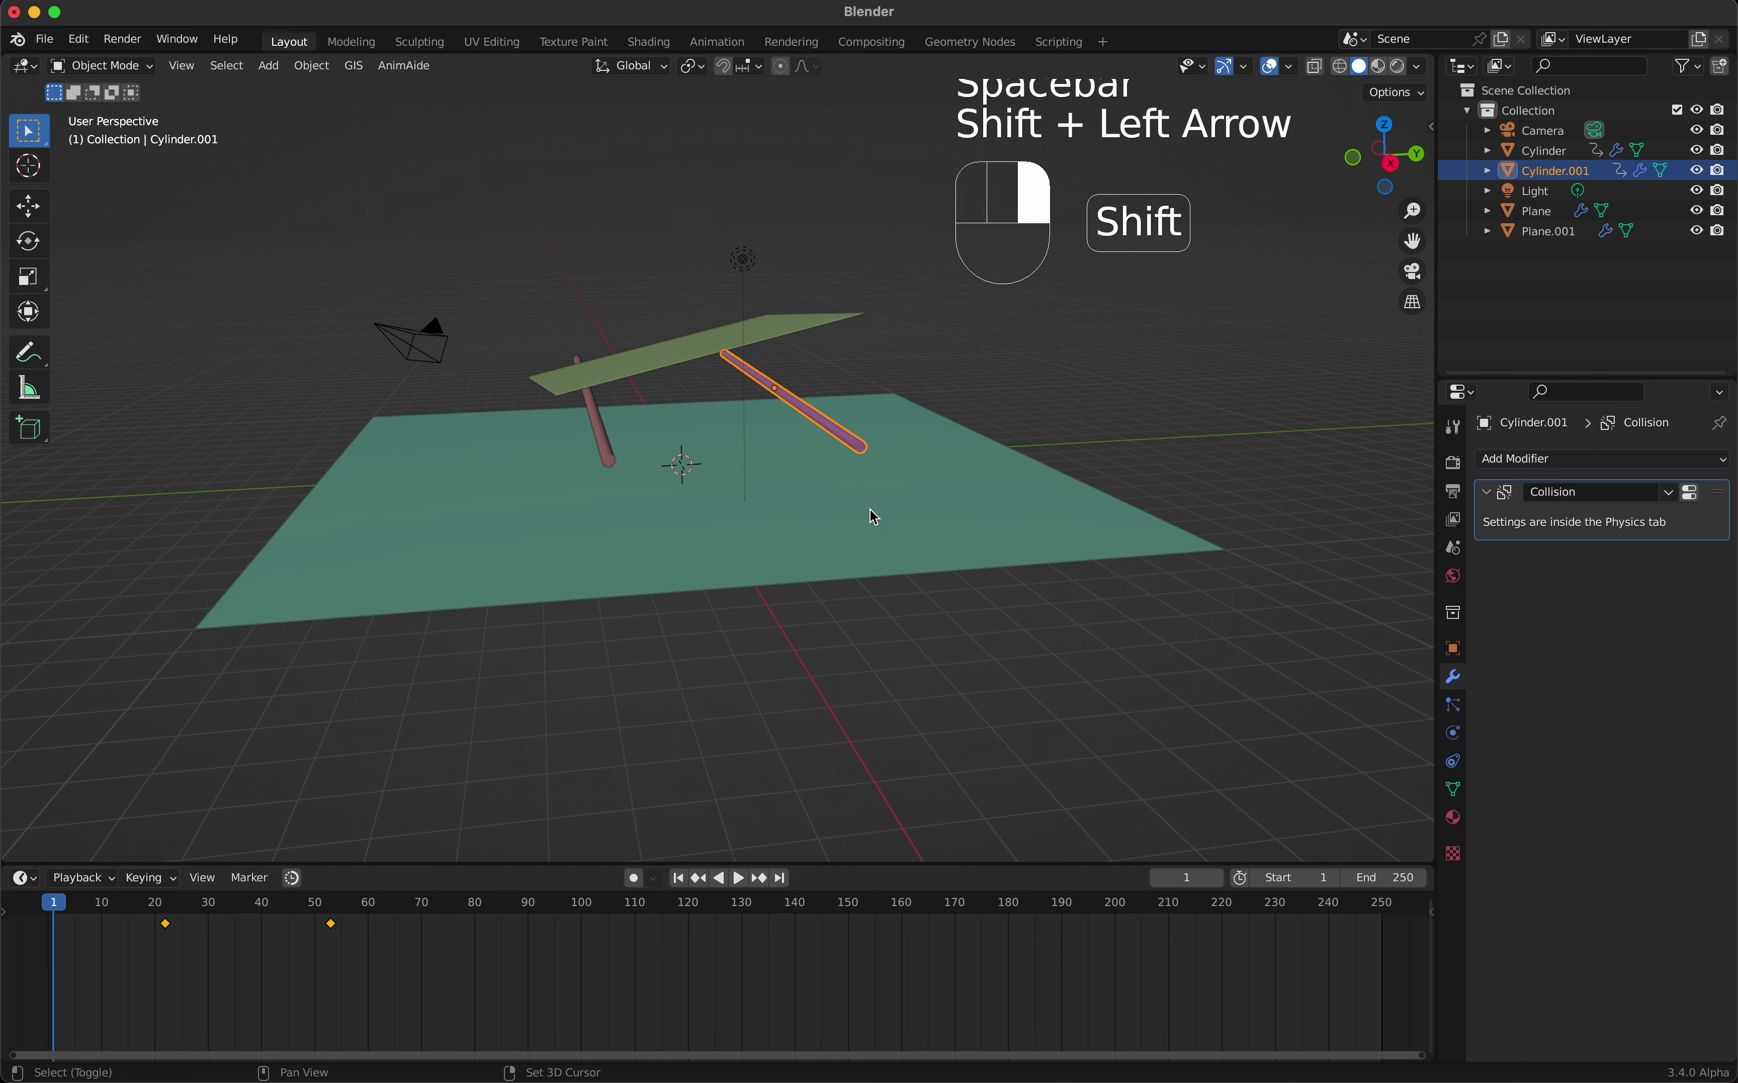
key(space)
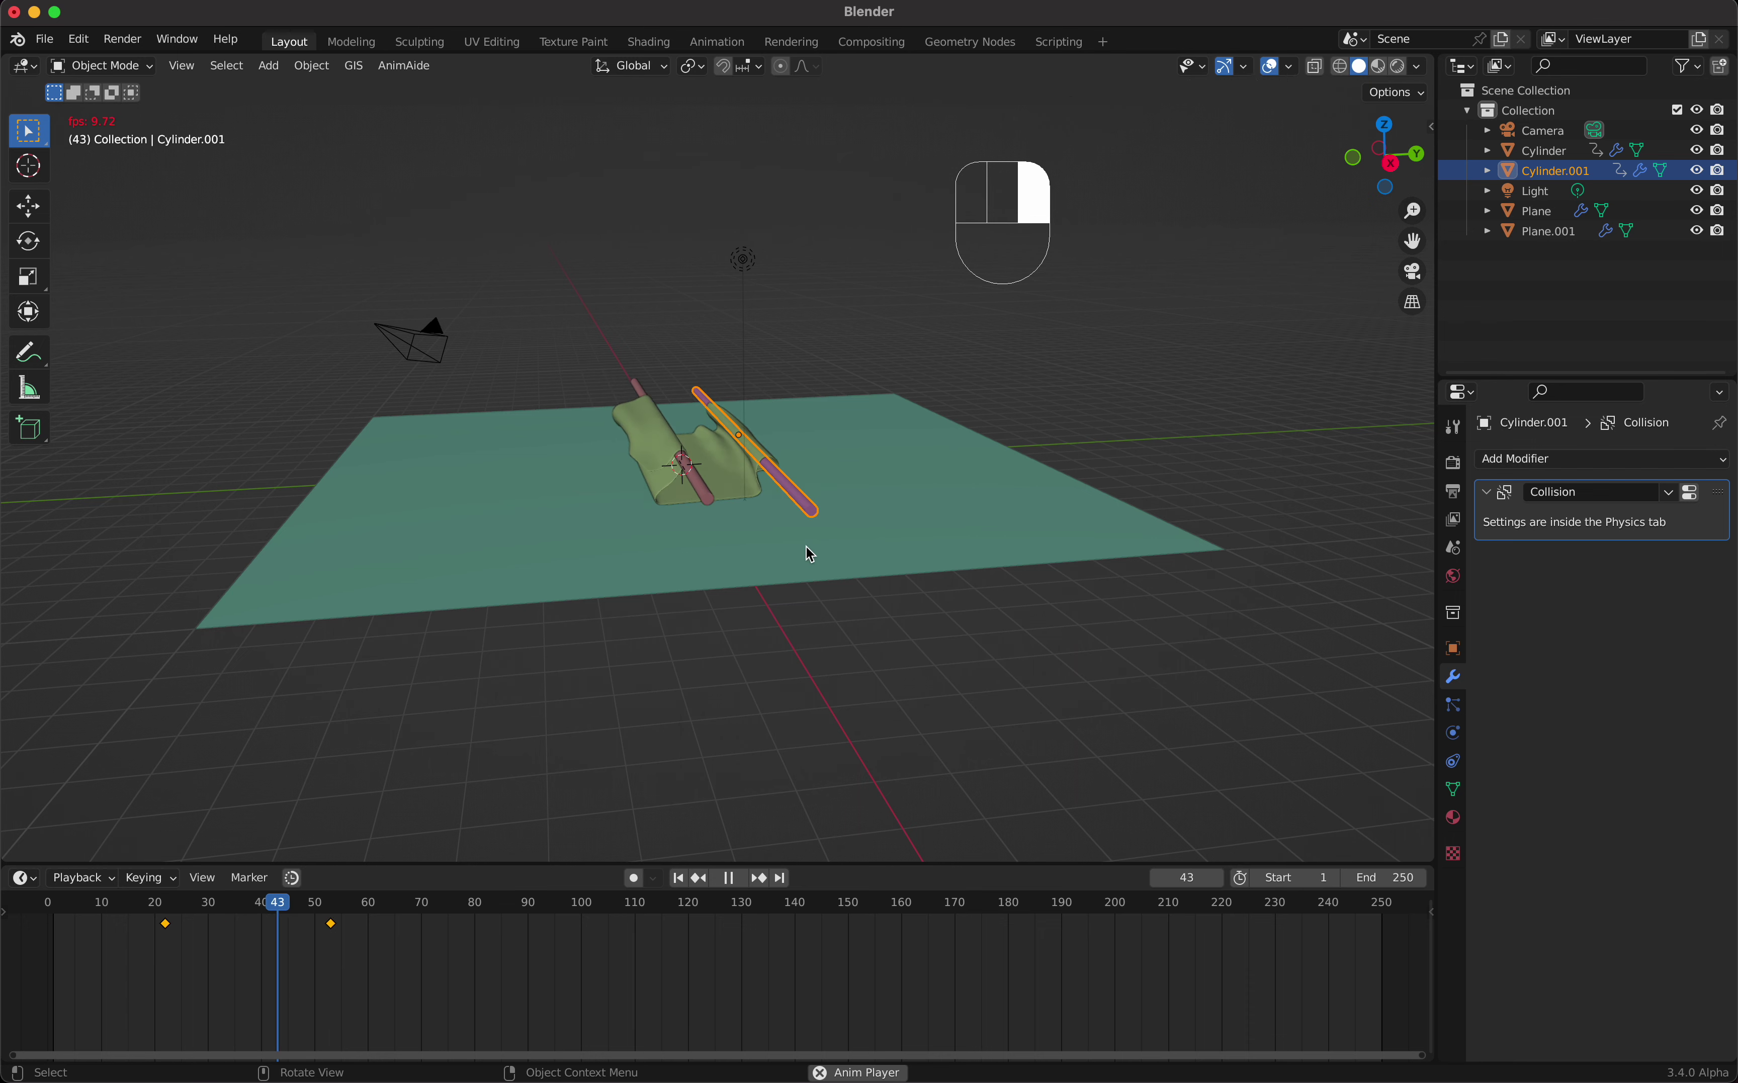
key(space)
middle_drag(805, 545, 795, 486)
click(795, 486)
click(801, 469)
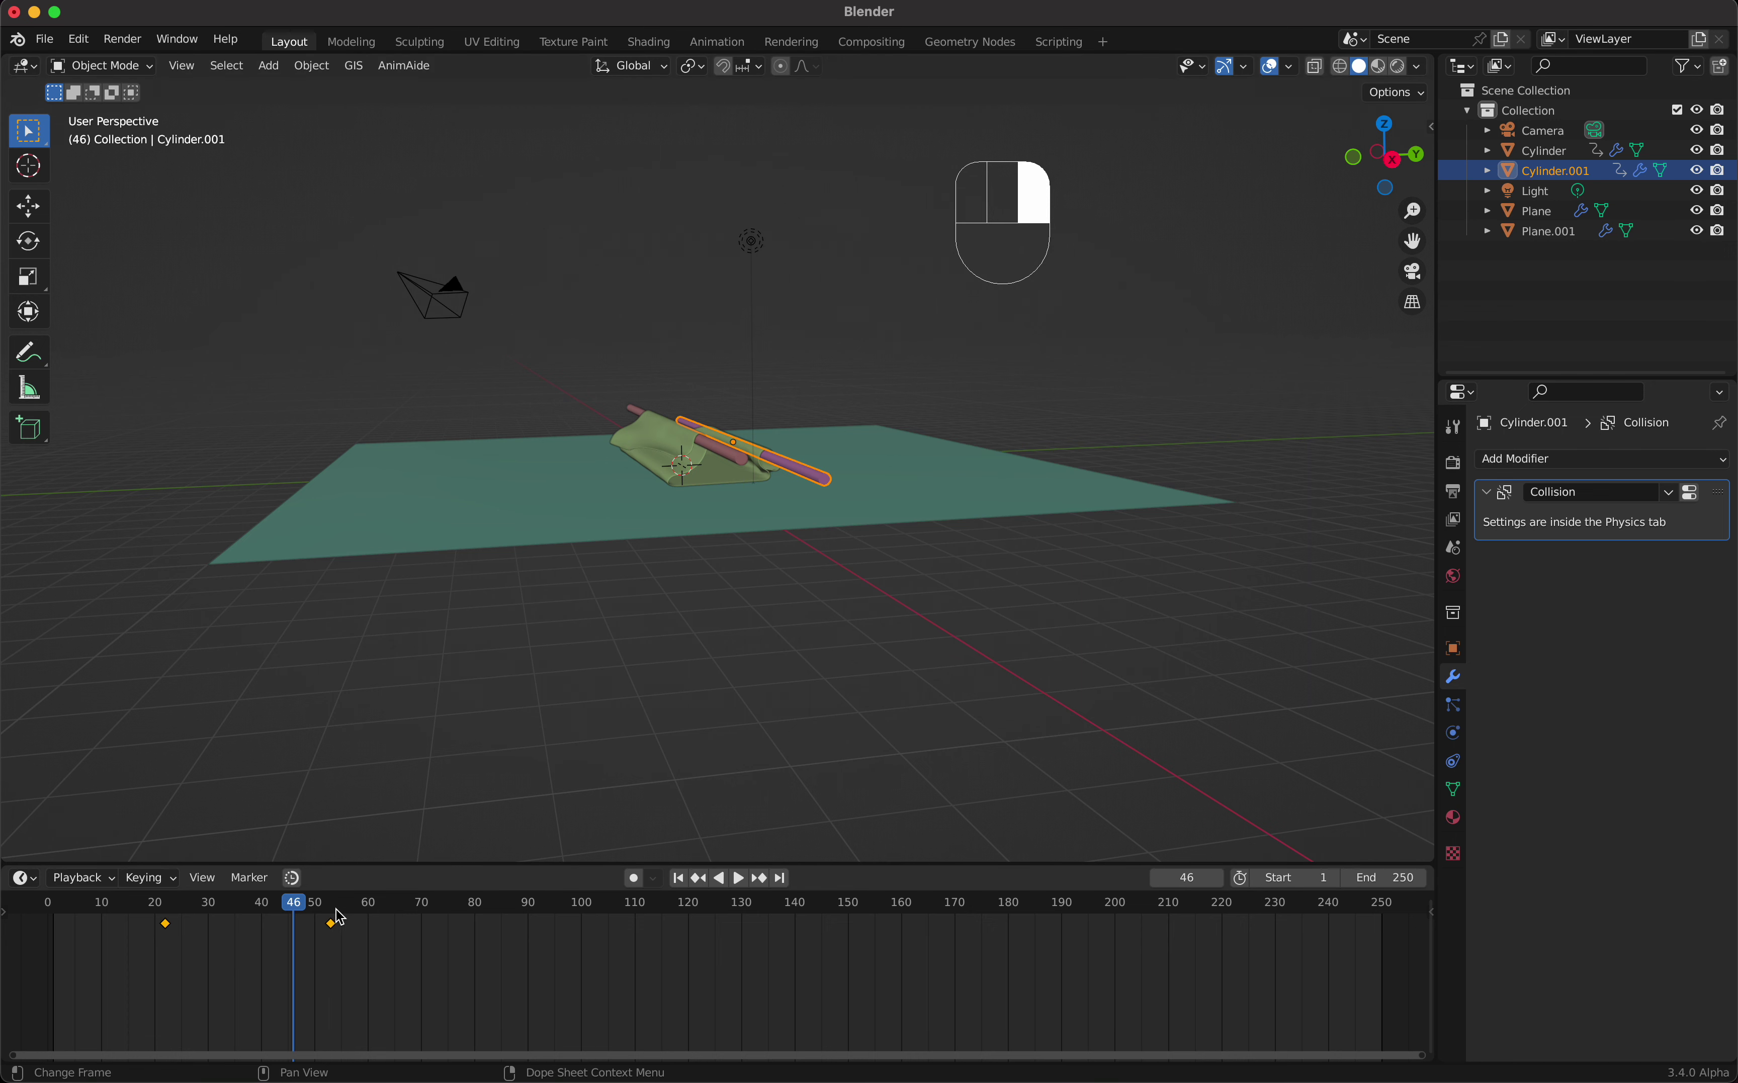
Step: Keyframe the duplicated cylinder's Collision physics as enabled at frame 53 and disabled at frame 54
drag(334, 909, 345, 913)
middle_drag(898, 605, 821, 616)
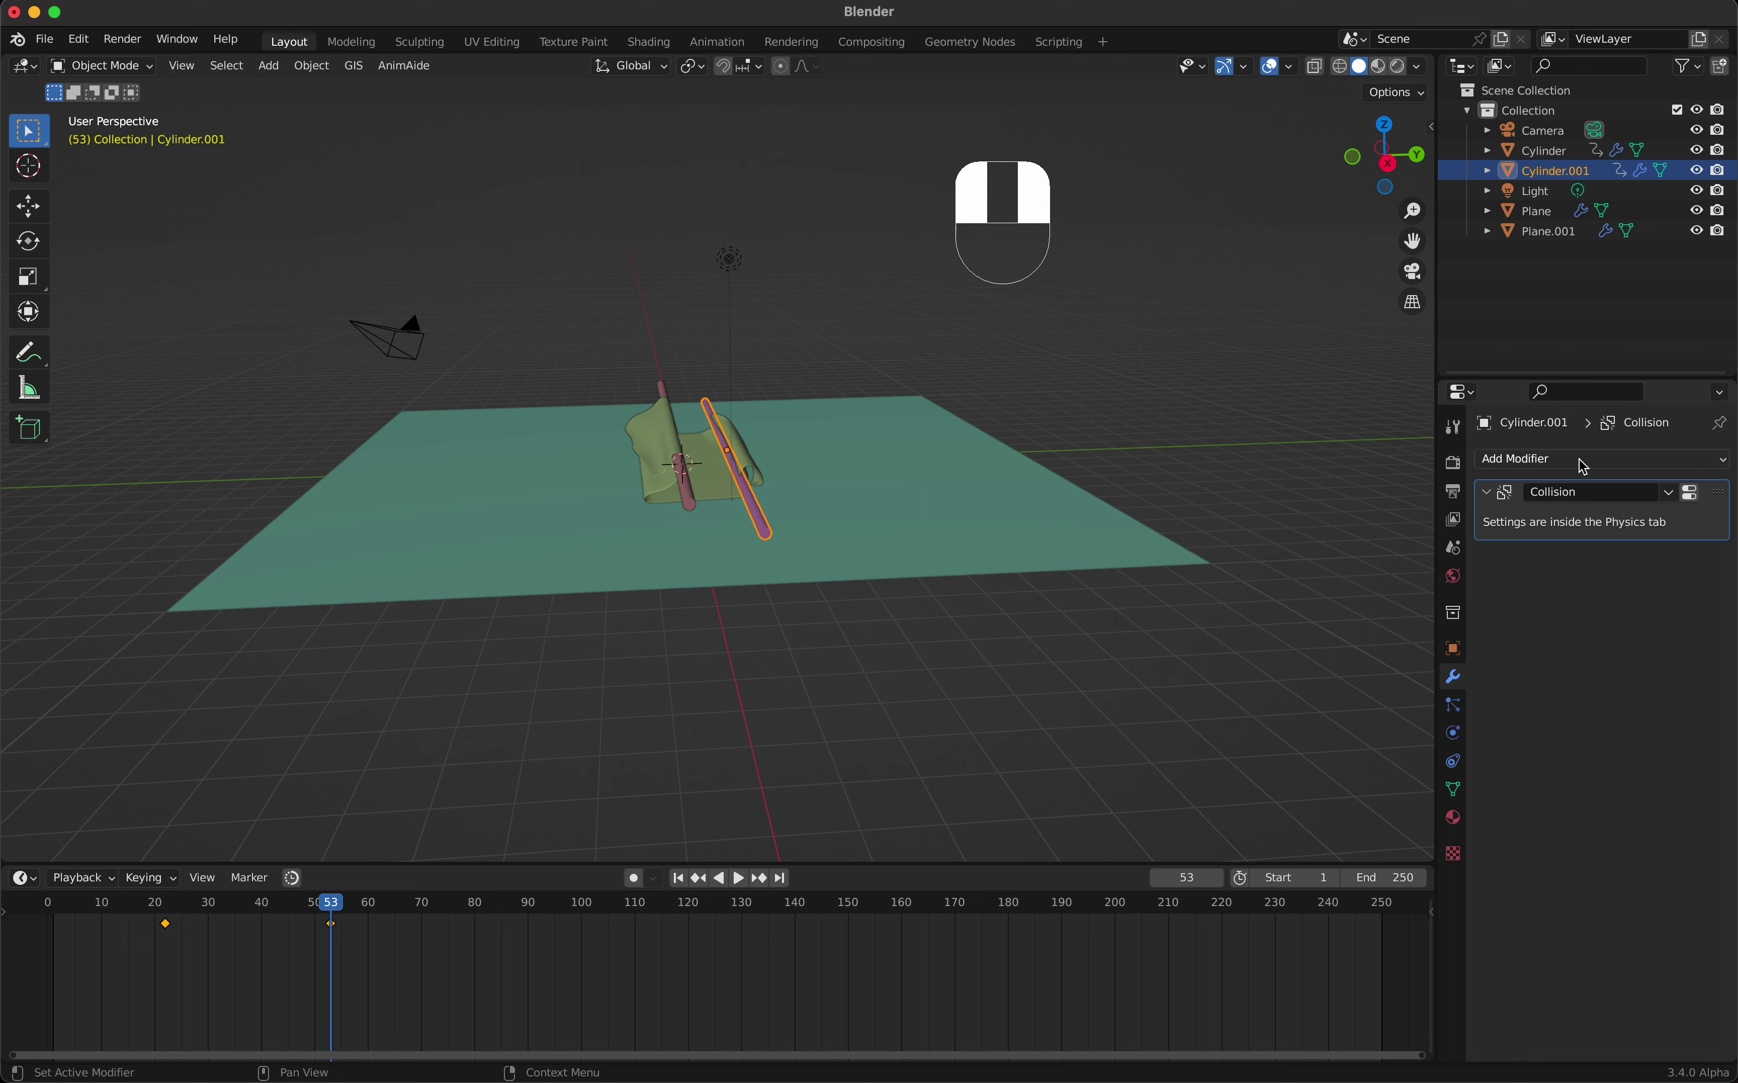
click(1454, 734)
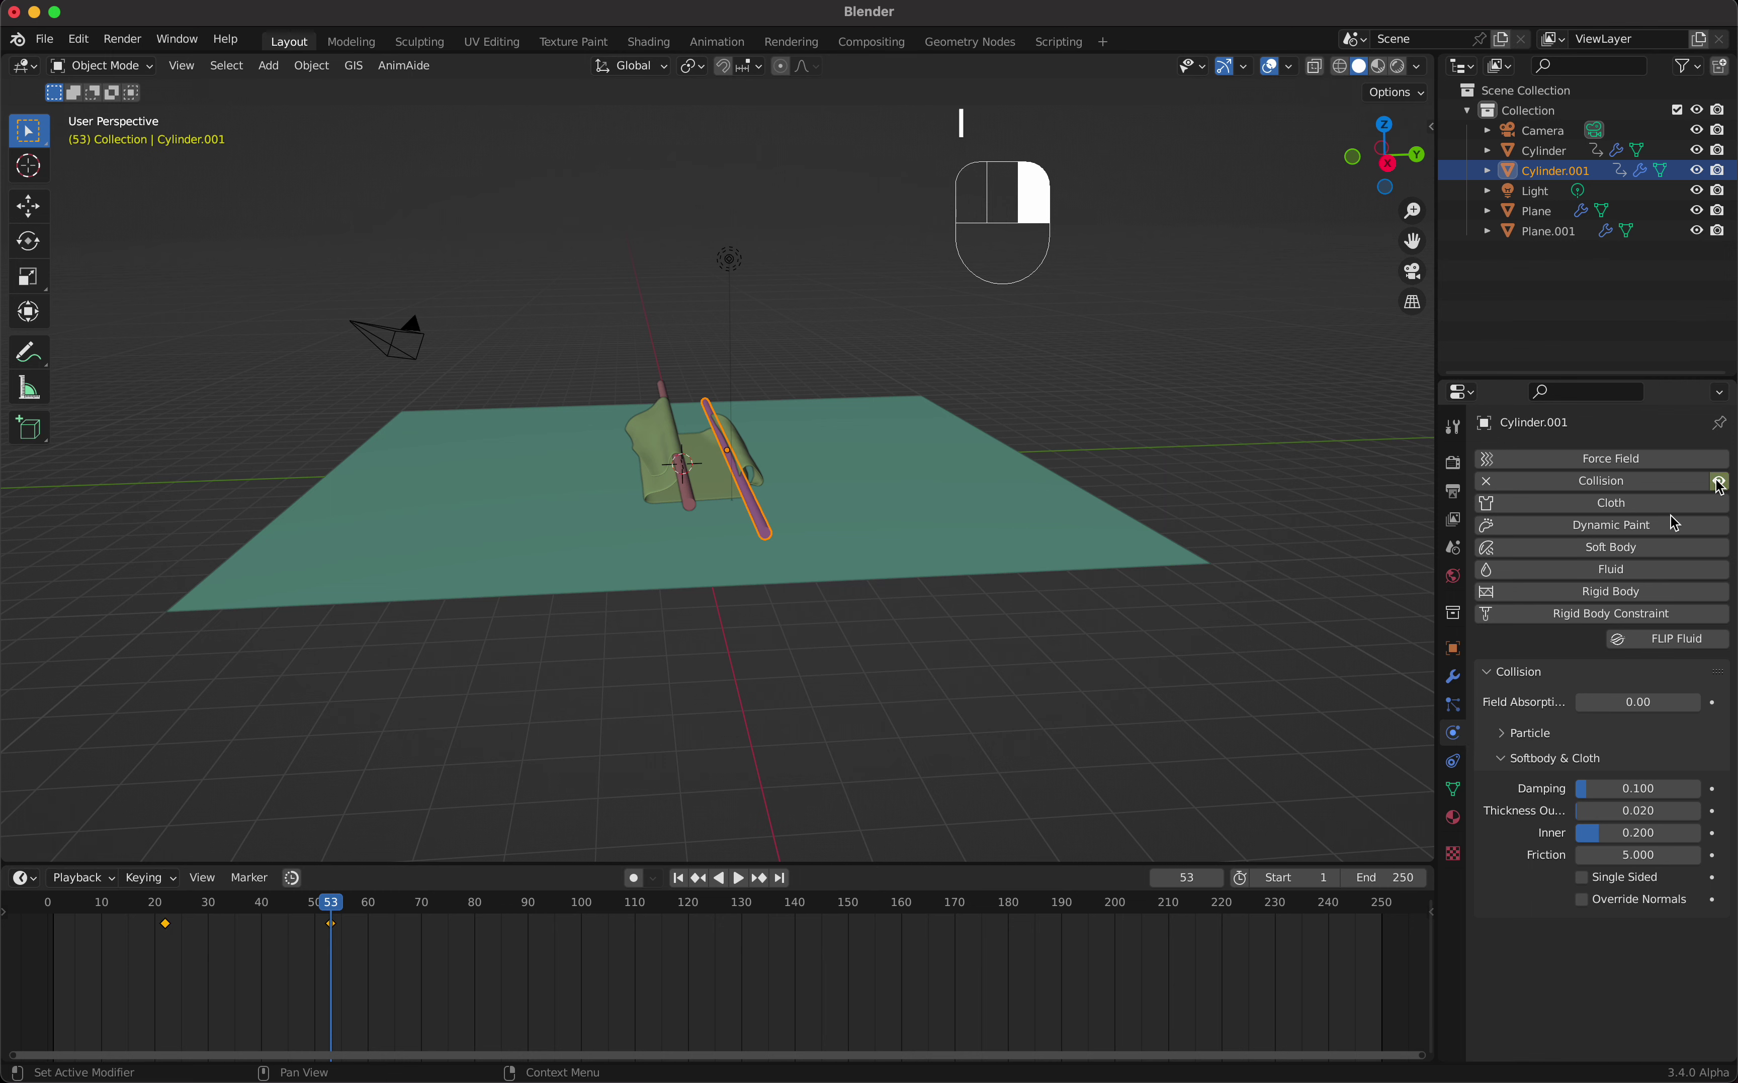
key(Right)
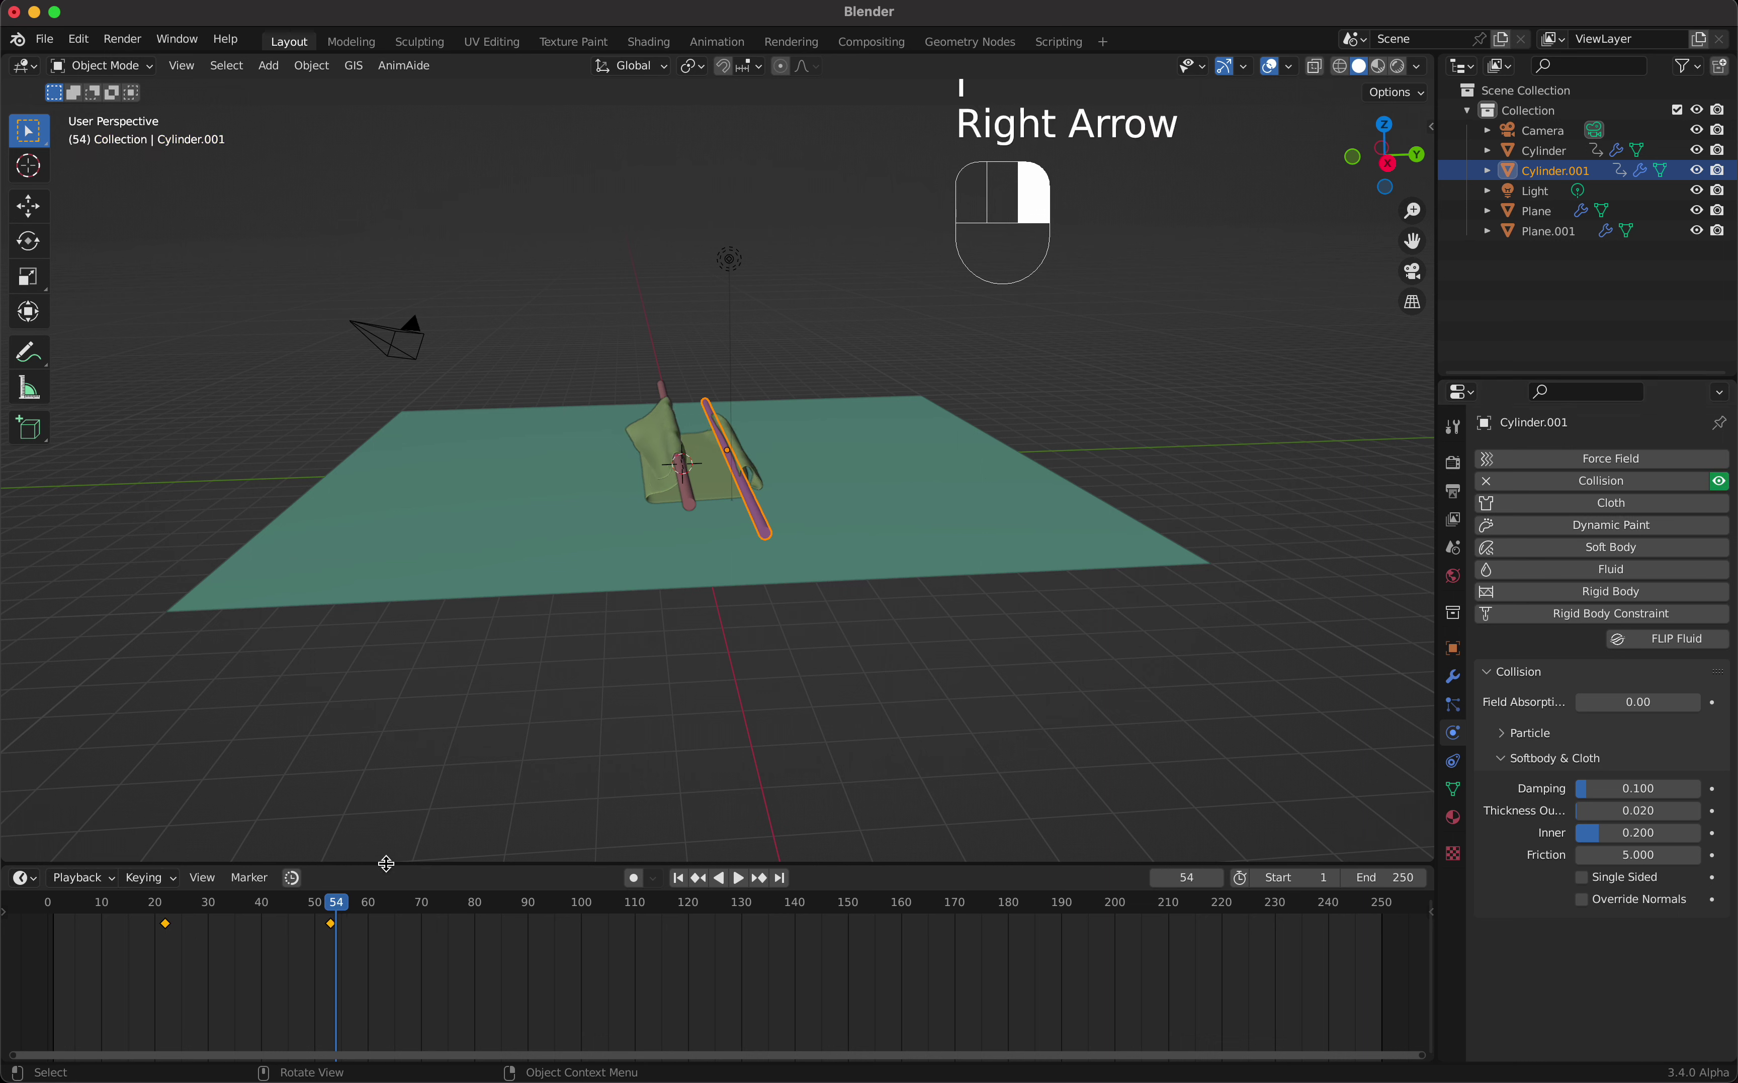
click(1720, 486)
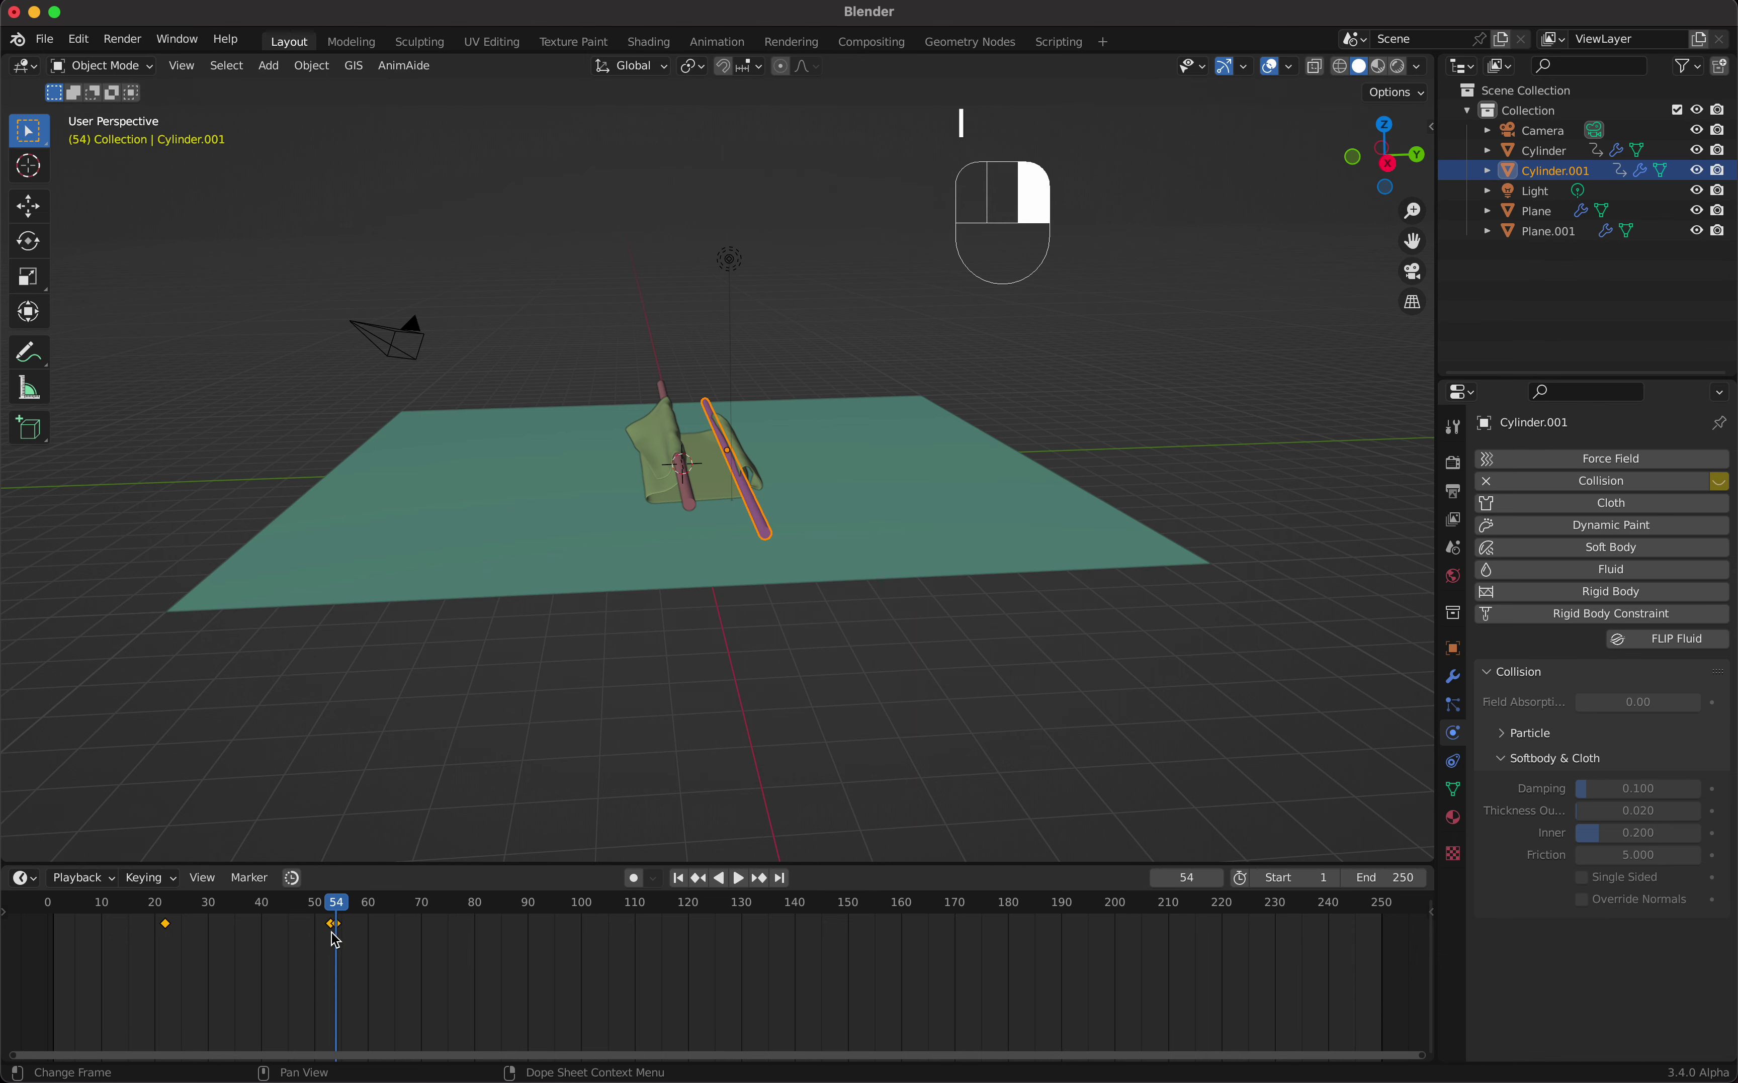
Step: Show the duplicated cylinder's curves in an enlarged Graph Editor and isolate the Enabled (Collision Settings) curve around frames 53 and 54
key(ctrl+Tab)
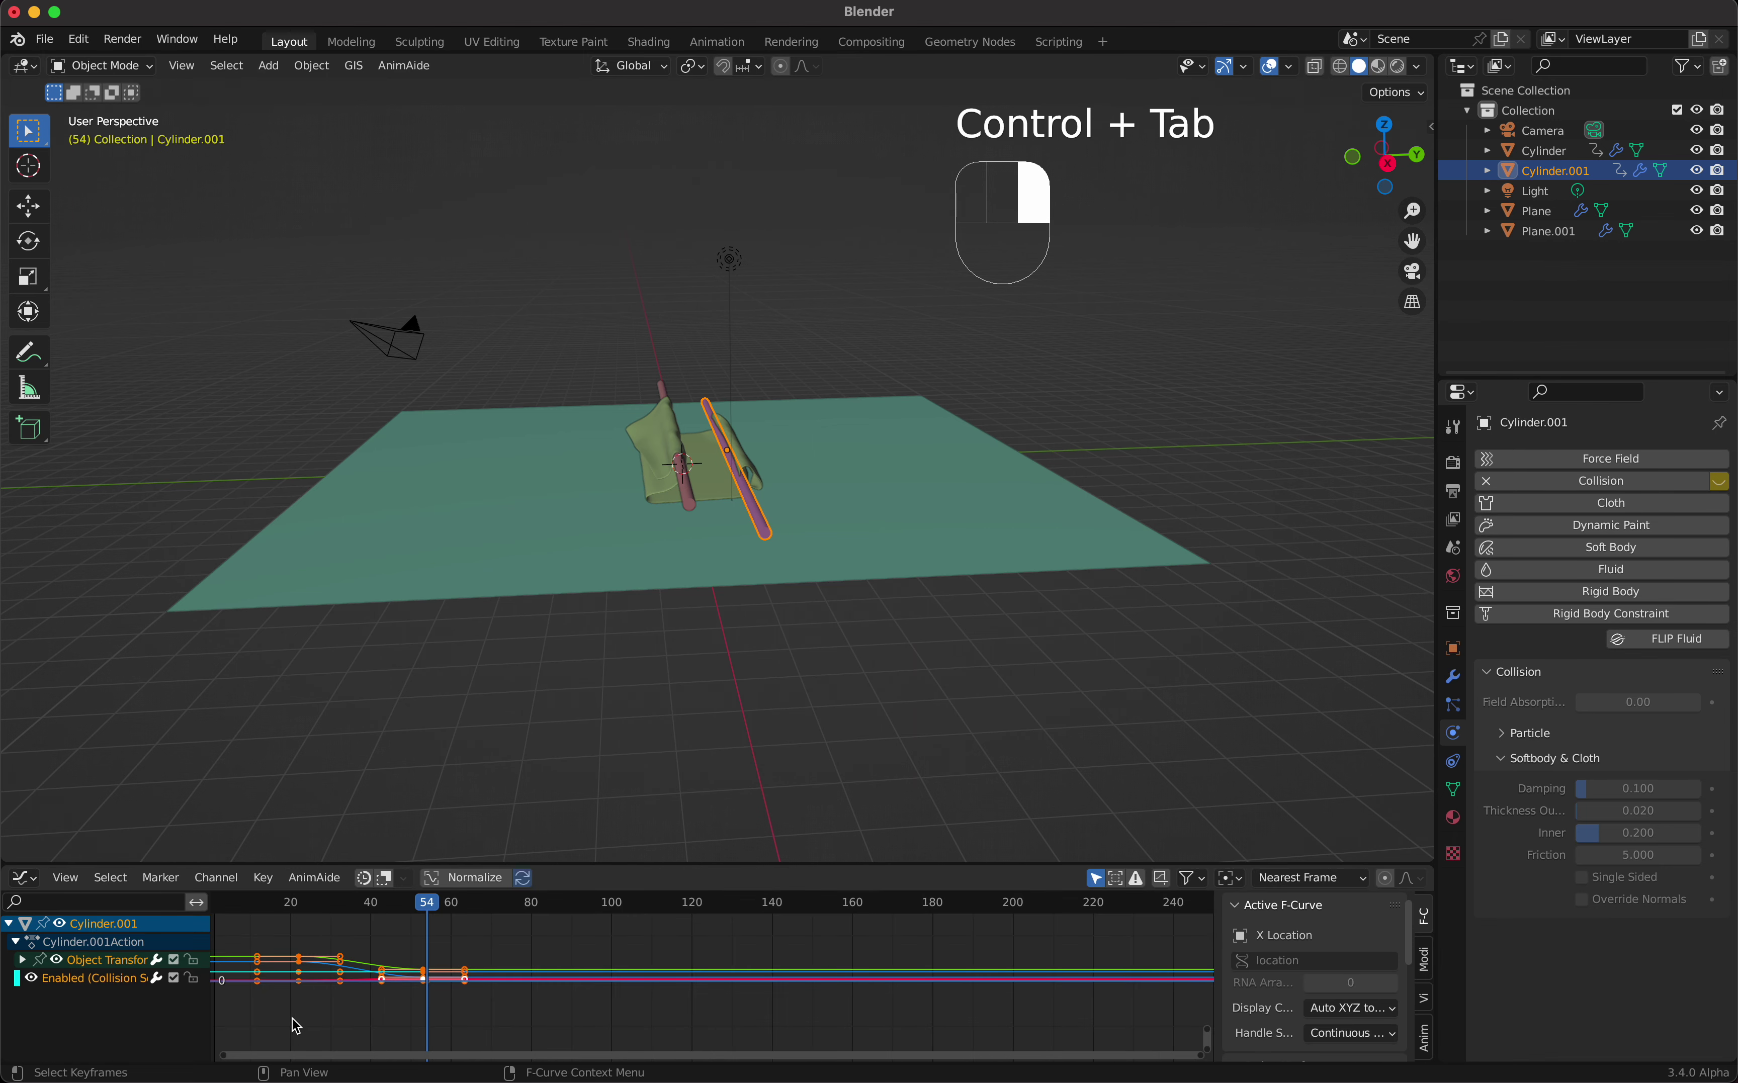
drag(574, 862, 581, 628)
click(99, 746)
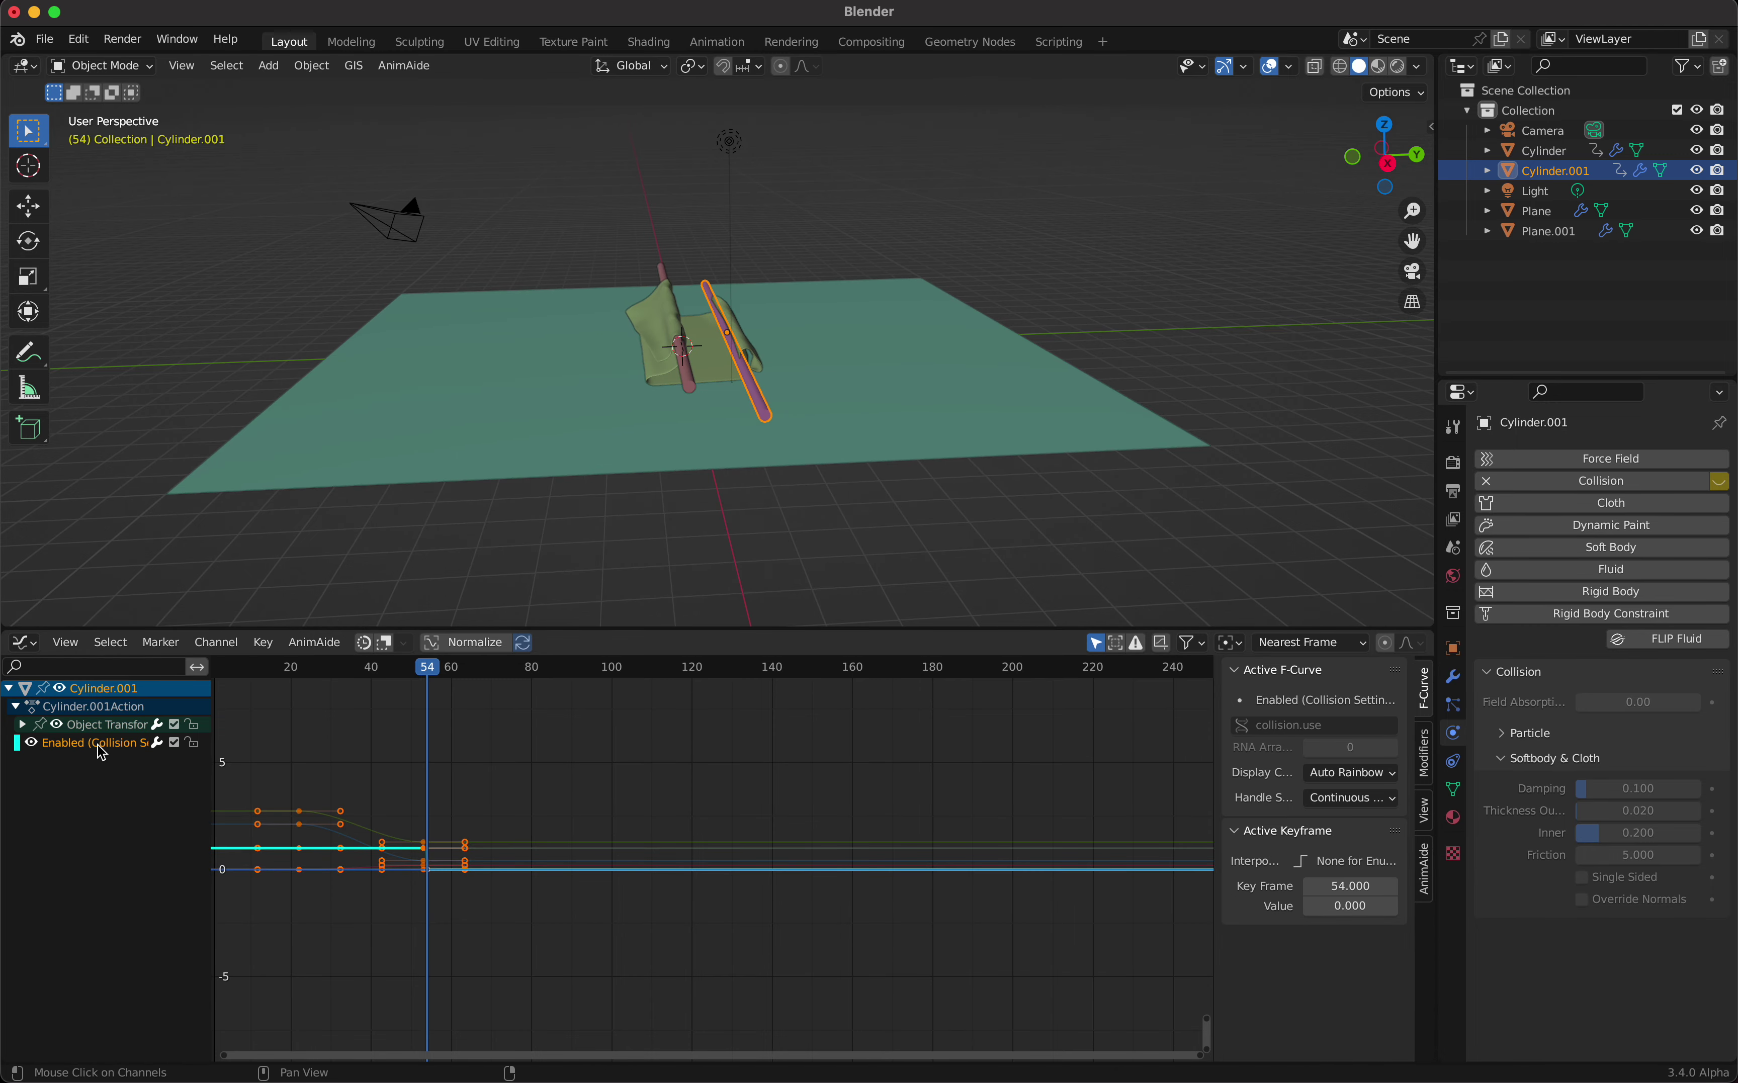
key(shift+h)
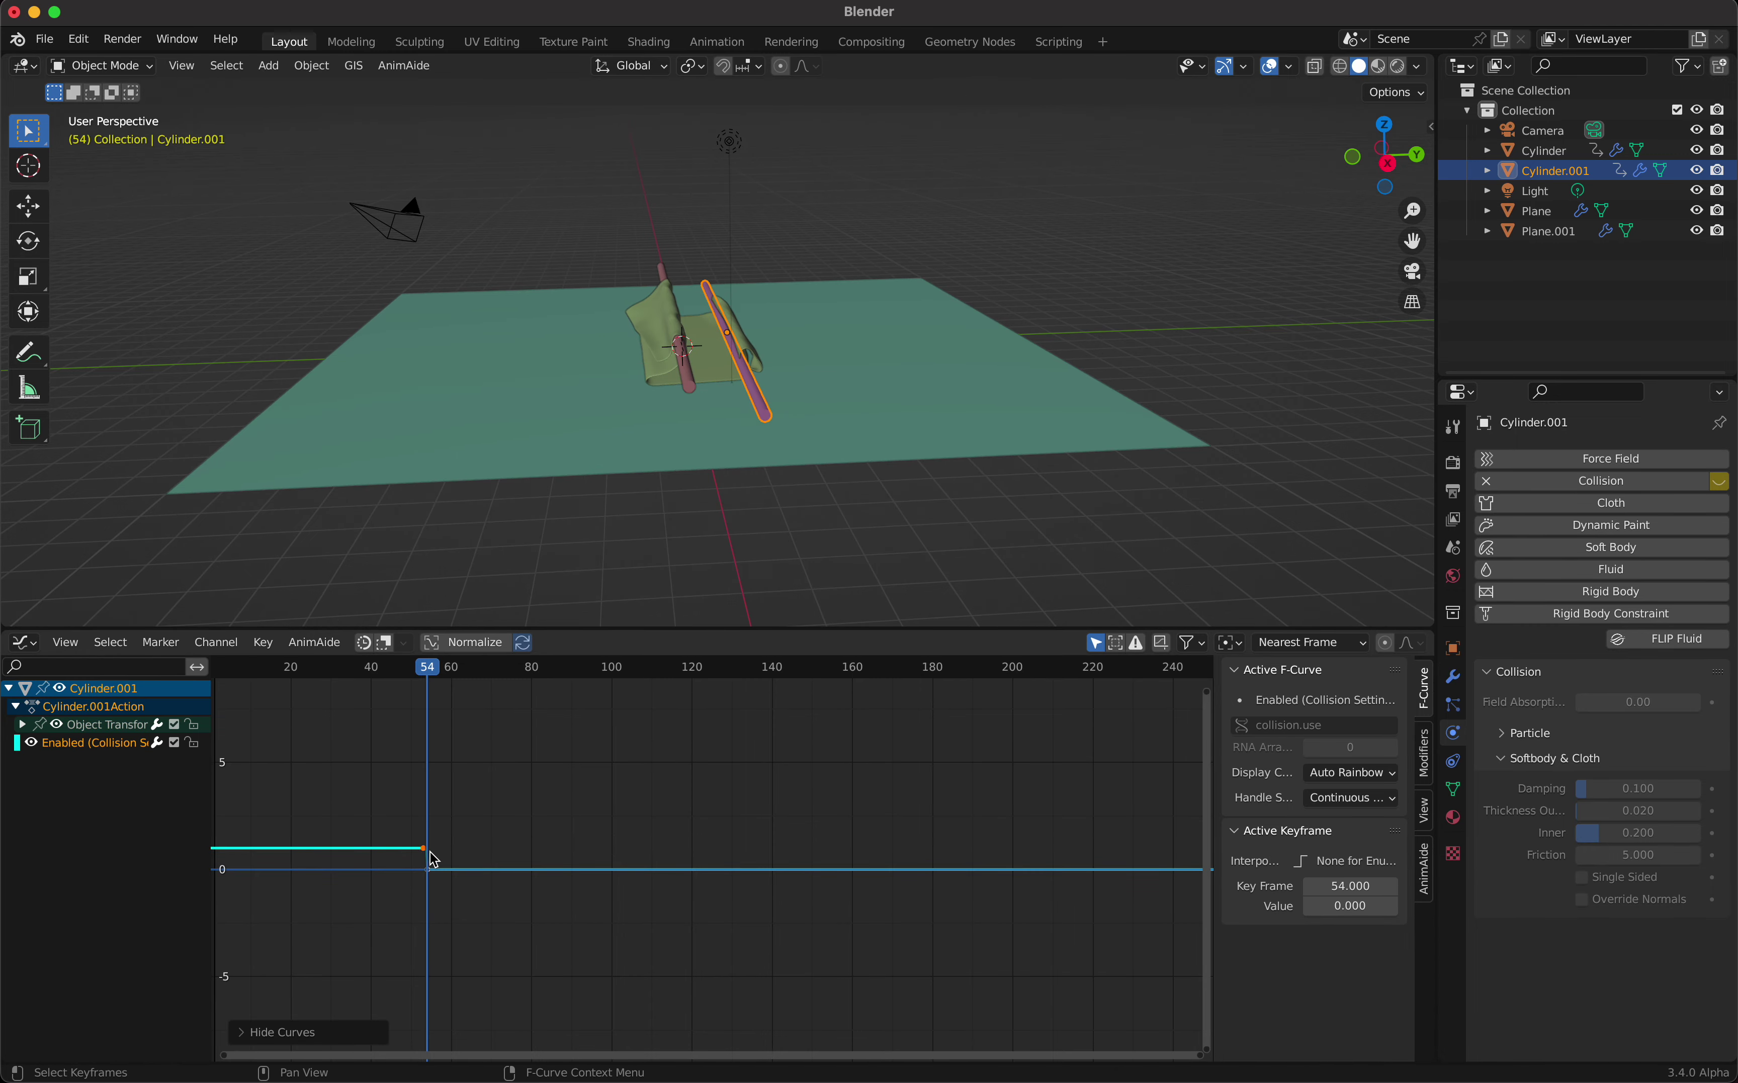
key(Left)
ctrl+scroll(426, 857, up, 5)
scroll(426, 857, left, 8)
key(Right)
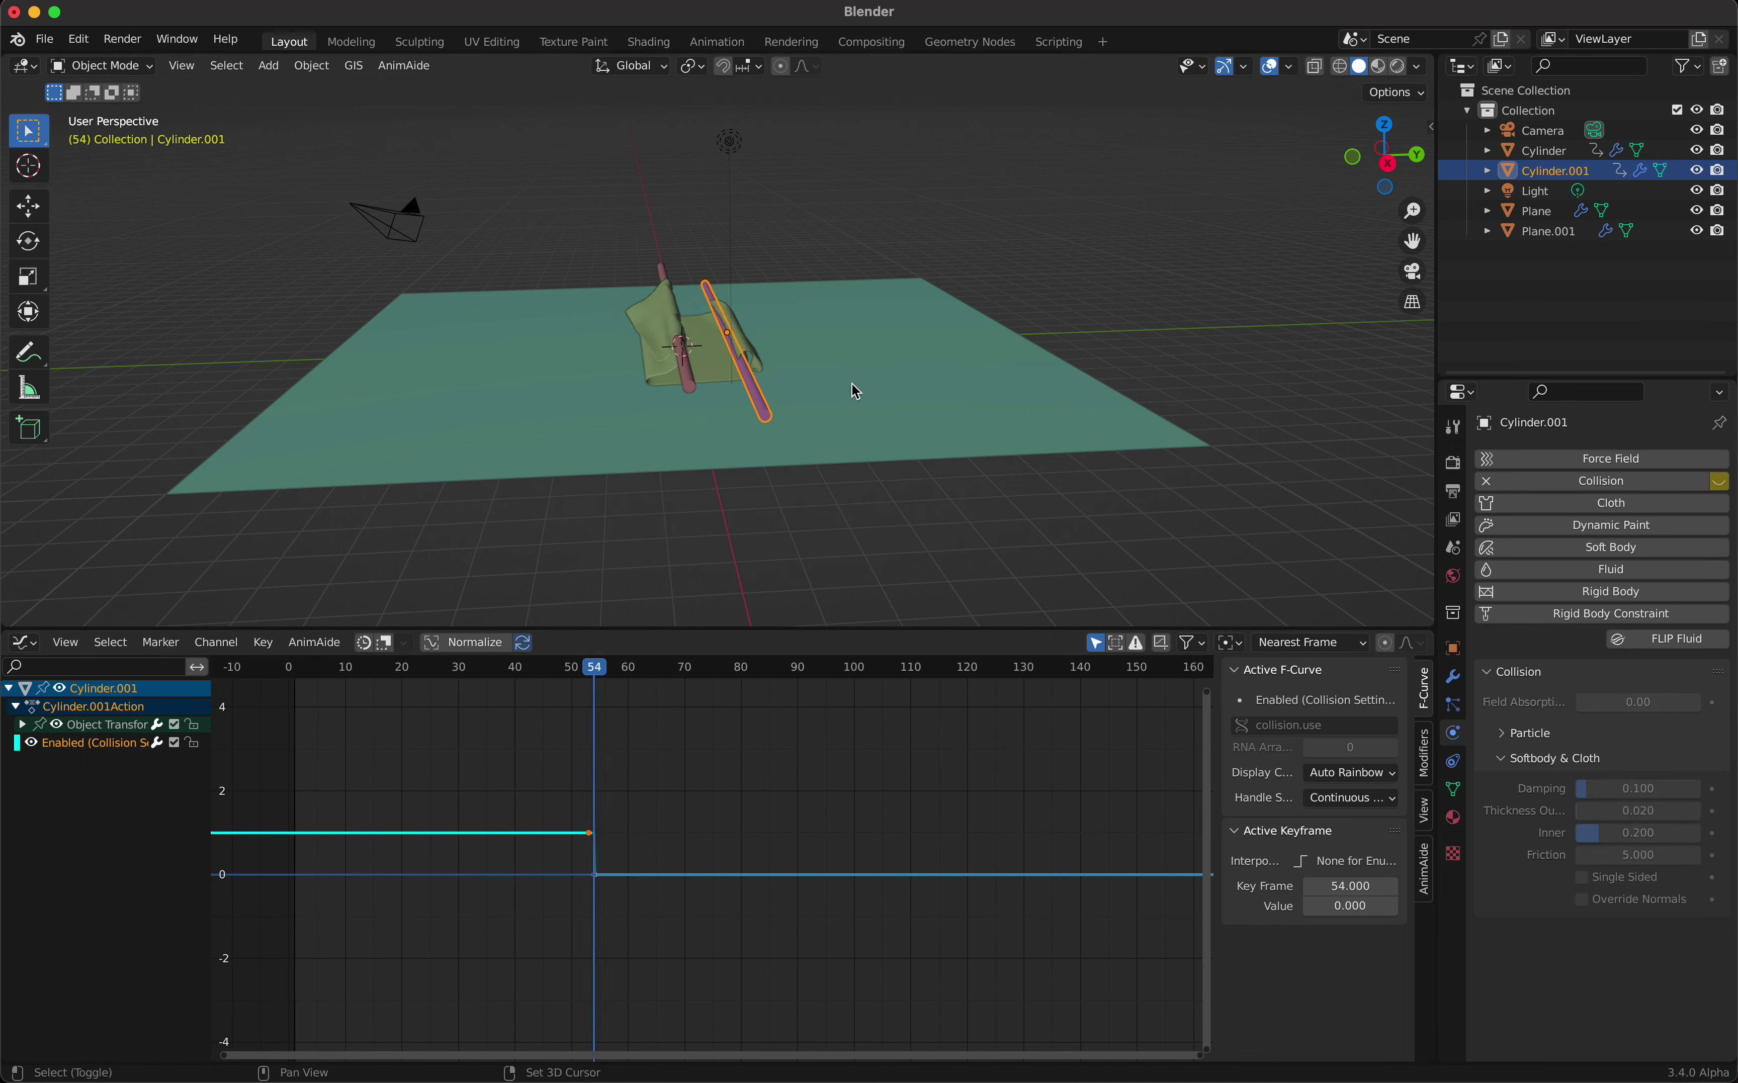
Step: Play the simulation with the keyframed collision, advance it to frame 56, and zoom in on the cloth and cylinders
key(space)
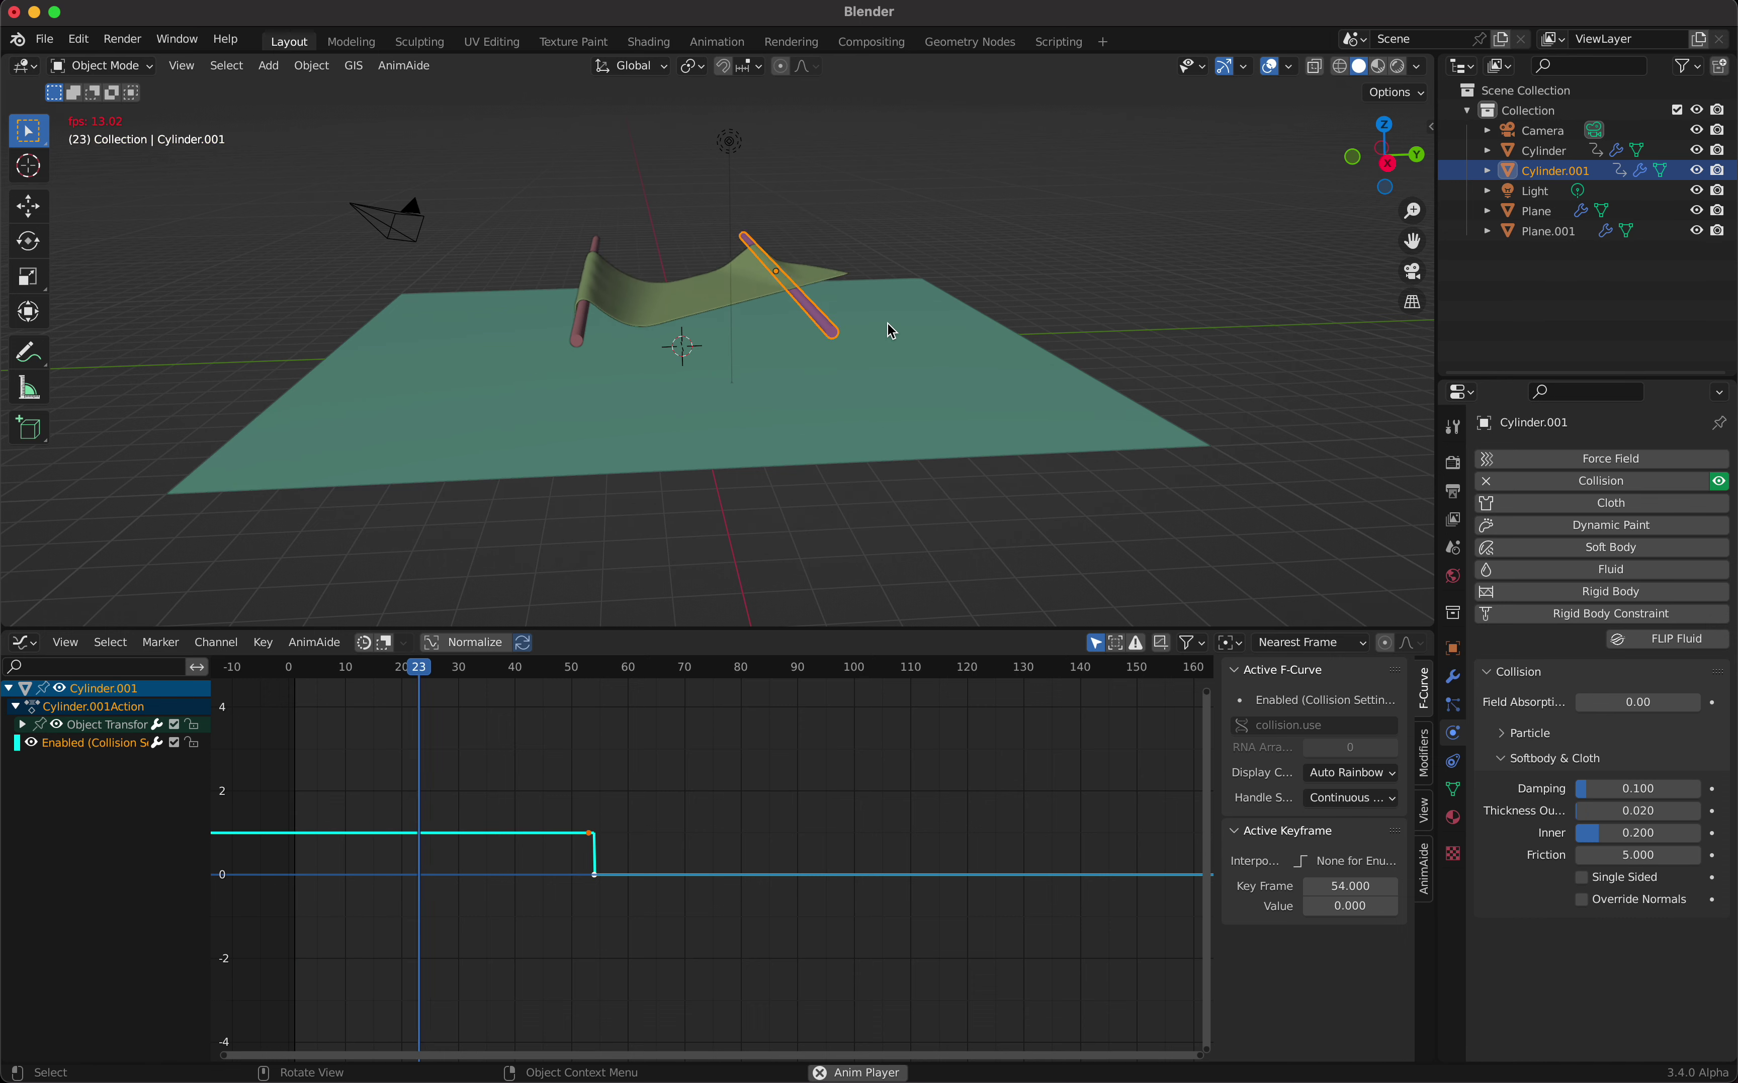
scroll(888, 330, down, 2)
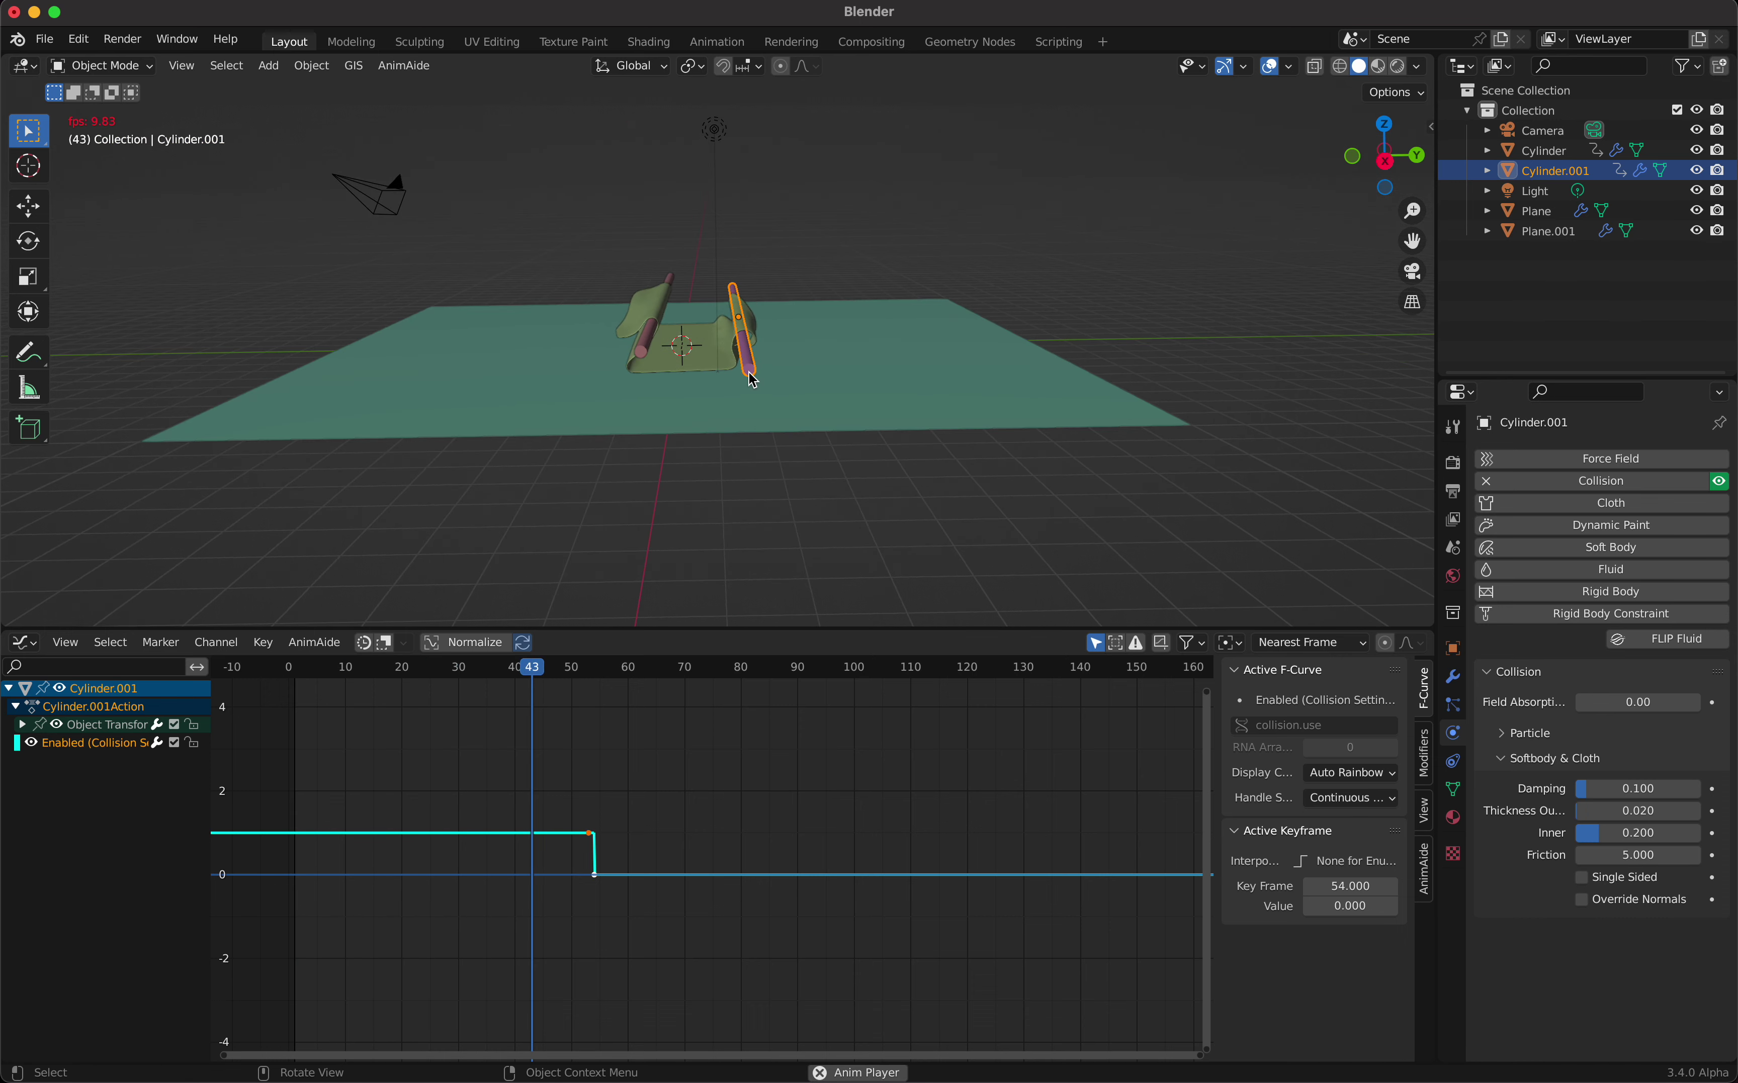
key(space)
key(space)
key(space)
key(Right)
key(Right)
scroll(746, 375, left, 5)
scroll(746, 375, right, 3)
ctrl+scroll(746, 374, up, 5)
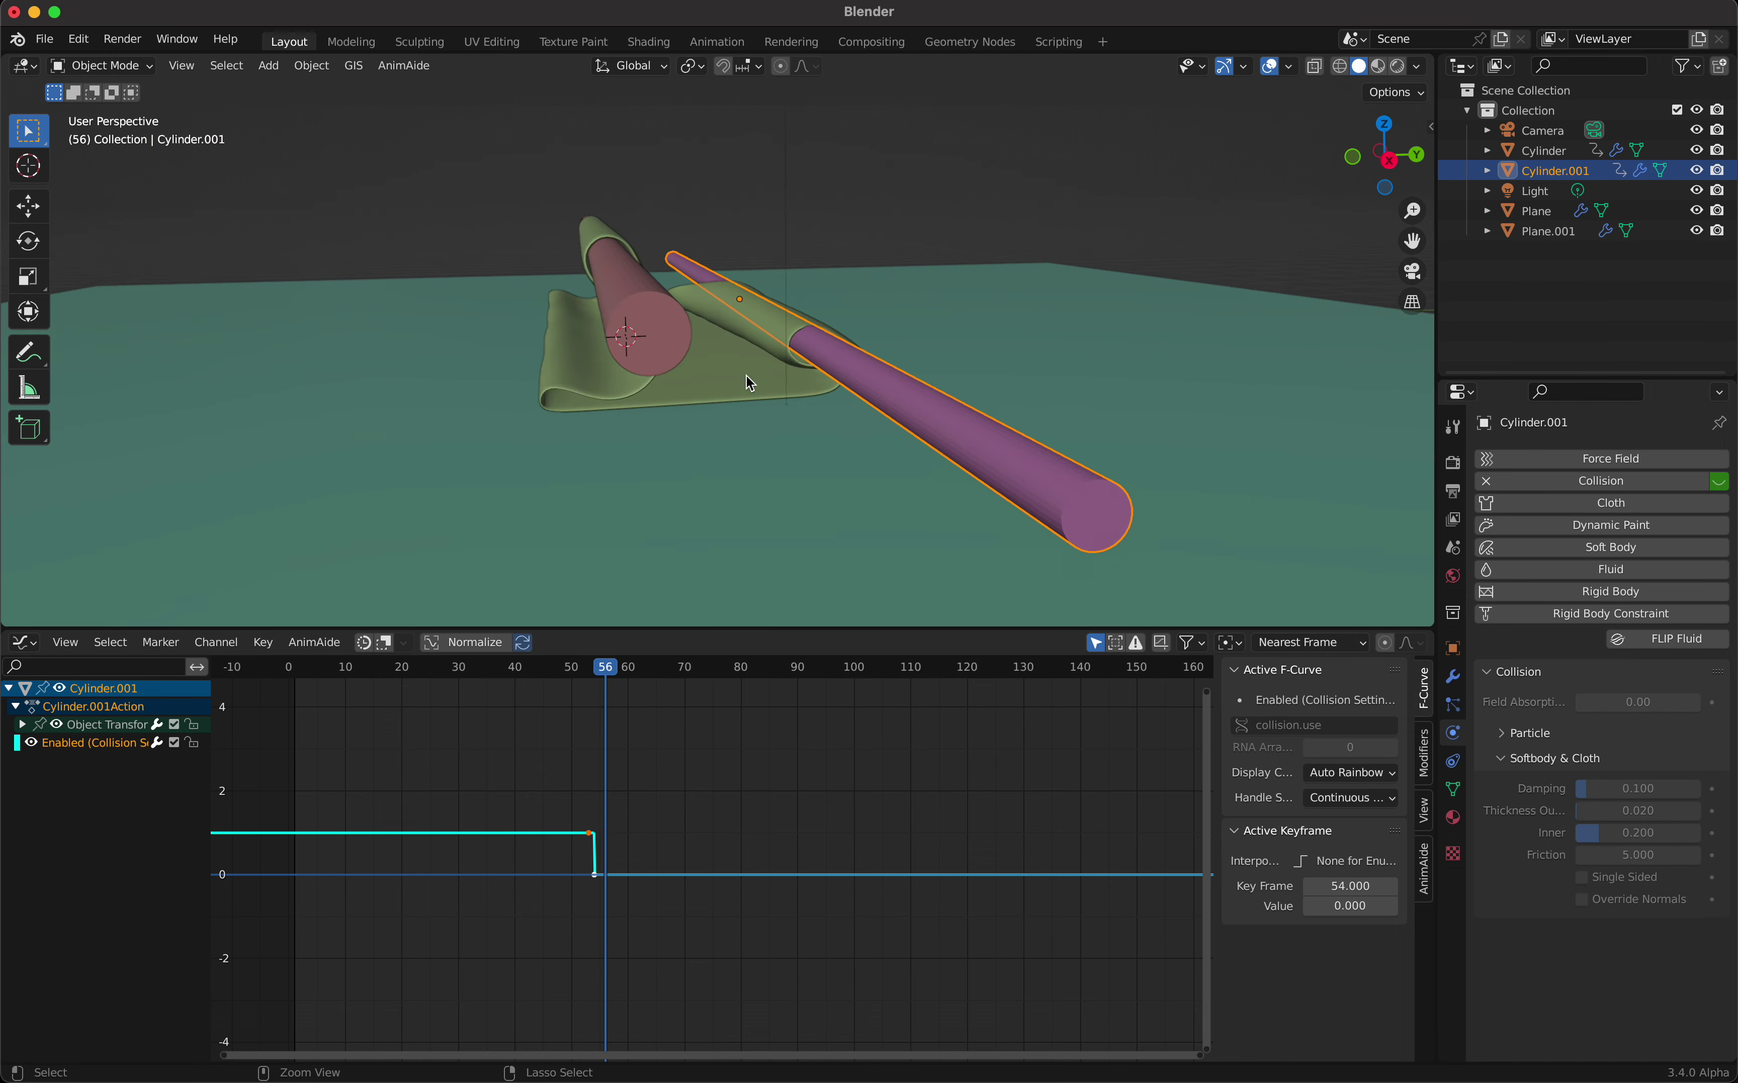
Step: Step between frames 53 and 54 to compare the cloth before and after the duplicated cylinder's collision switches off
scroll(746, 374, up, 3)
key(Left)
key(Left)
key(Left)
key(Left)
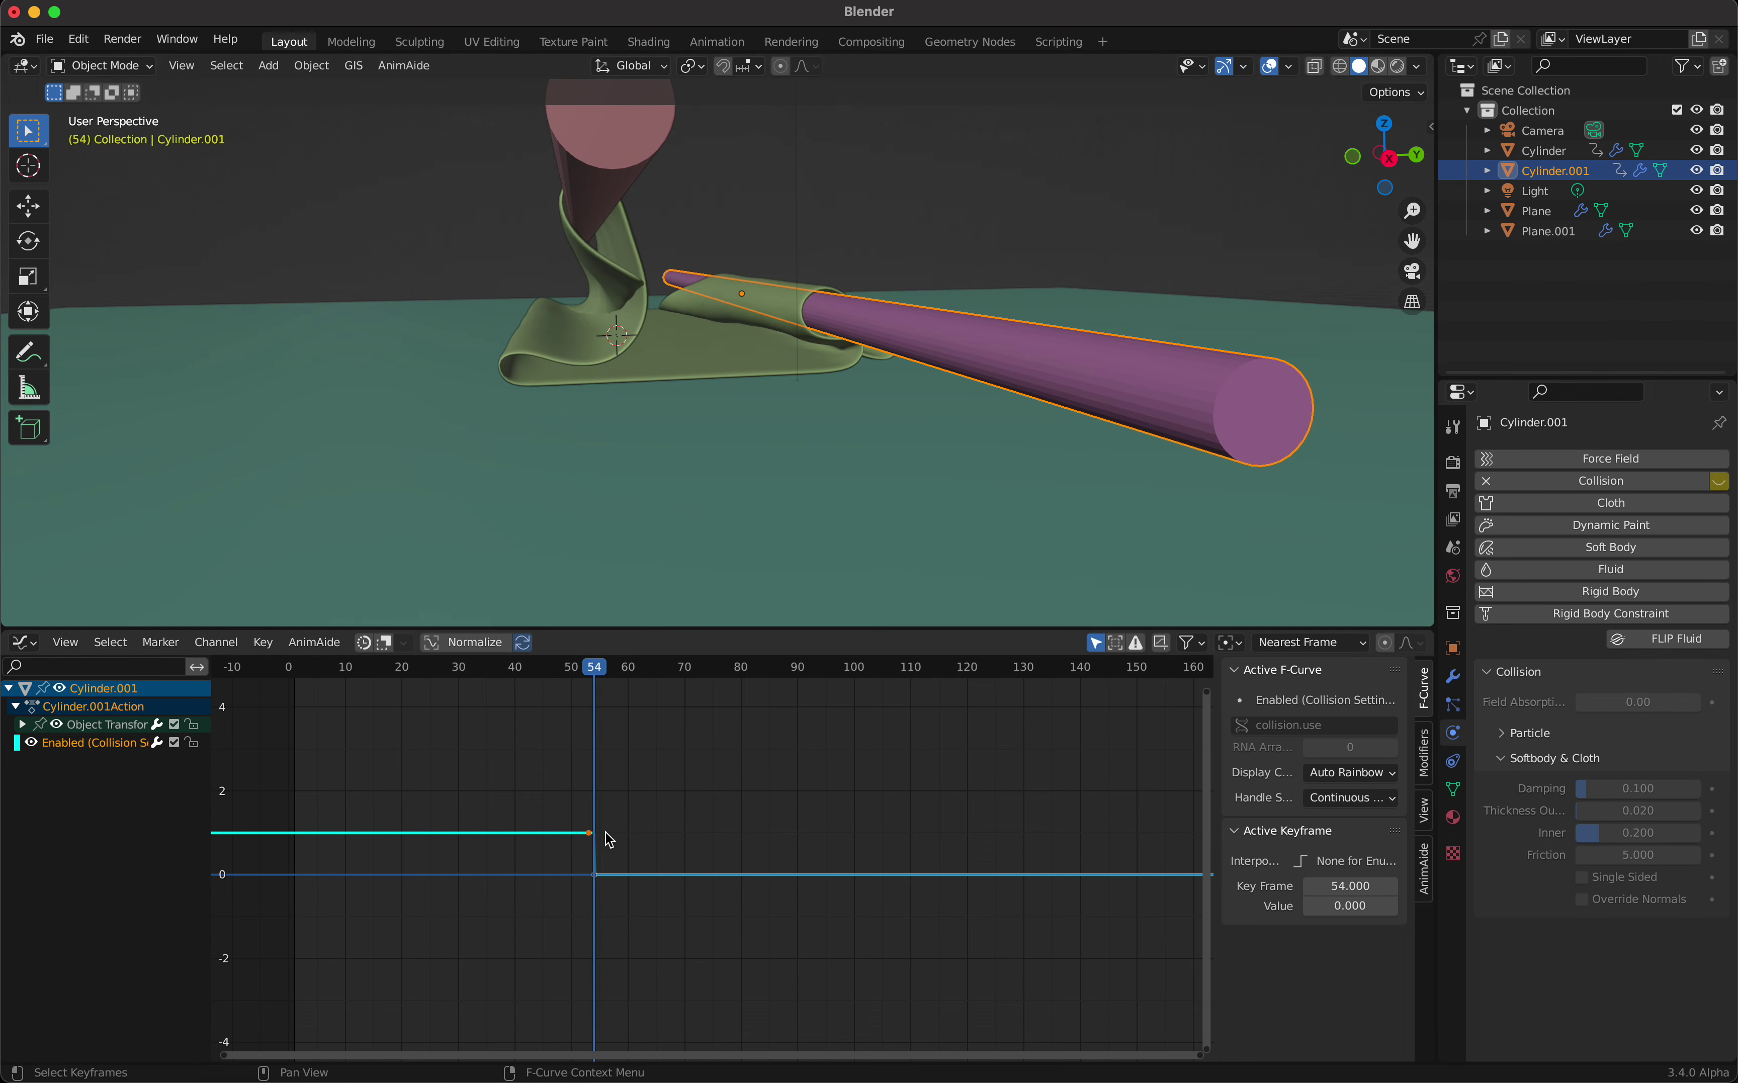
key(Right)
key(Right)
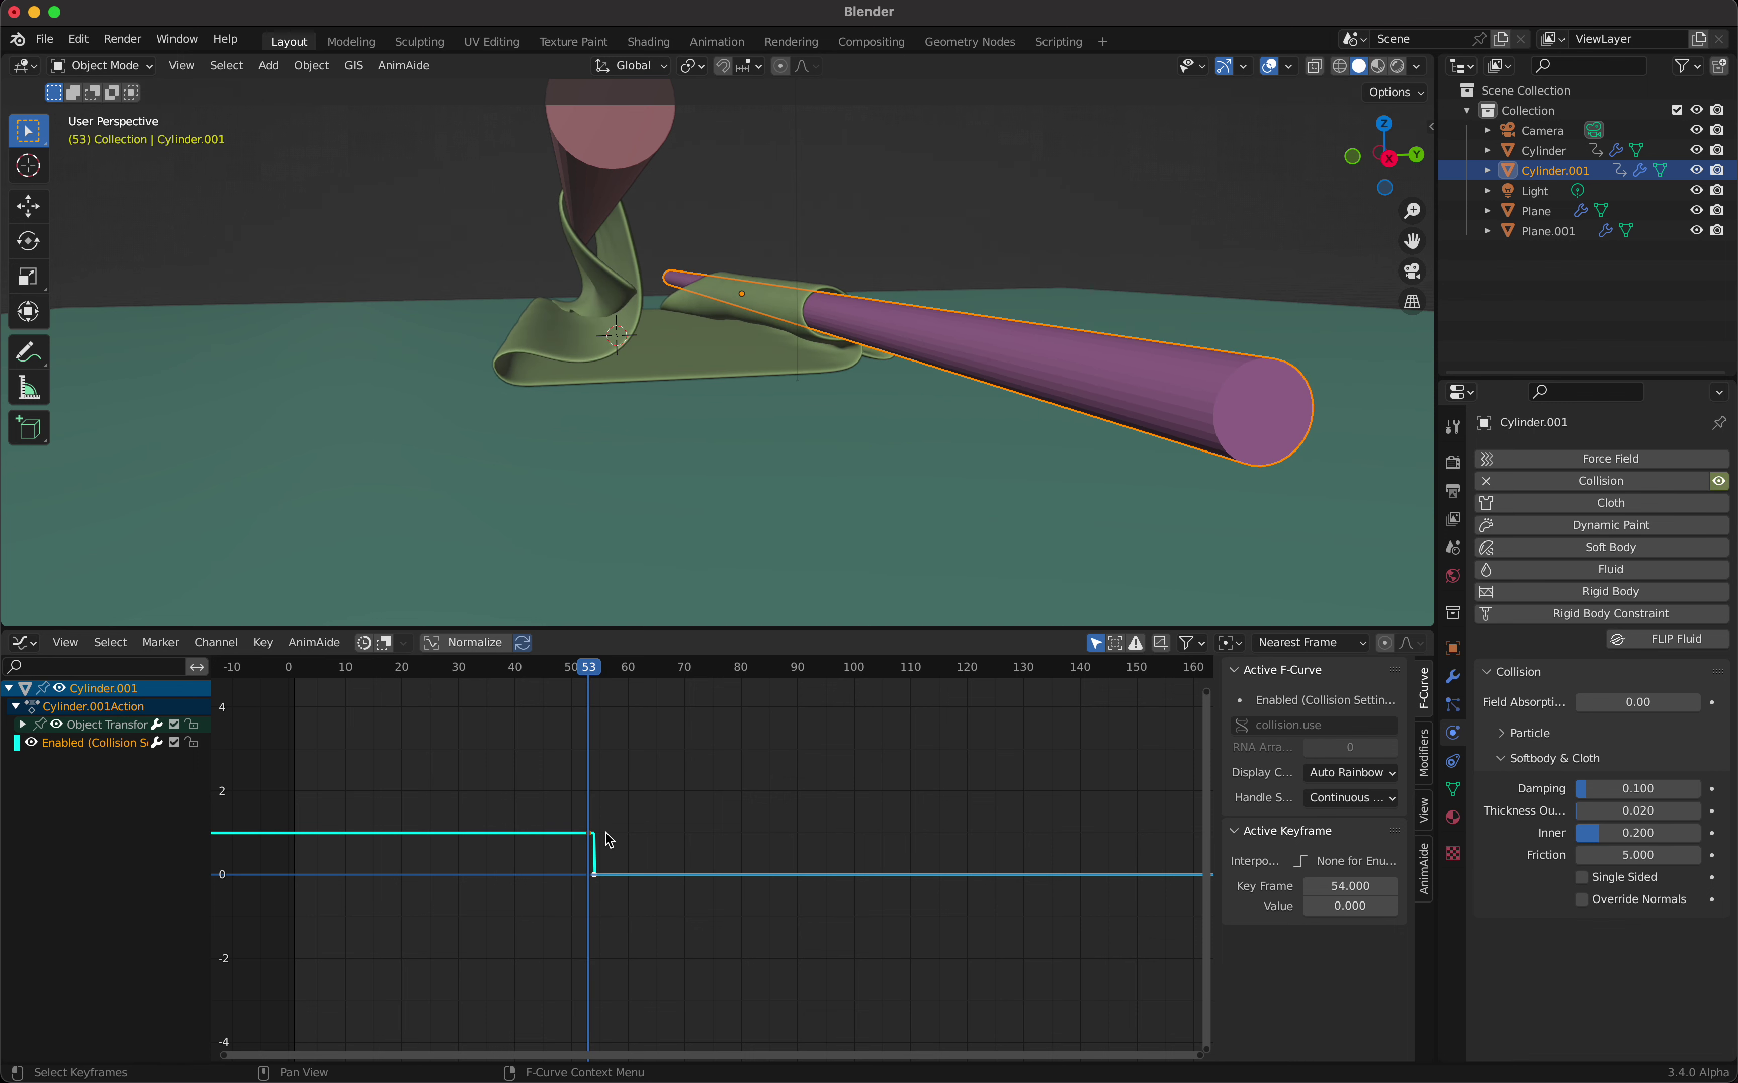
Step: Advance the cloth simulation to frame 67, where the original cylinder is lowered onto the ground with the cloth
scroll(776, 501, down, 5)
key(Right)
key(Right)
key(Right)
key(Right)
key(Right)
key(Right)
key(Right)
key(Right)
key(Right)
key(Right)
key(Right)
key(Right)
key(Right)
middle_drag(778, 329, 774, 320)
middle_drag(667, 299, 664, 293)
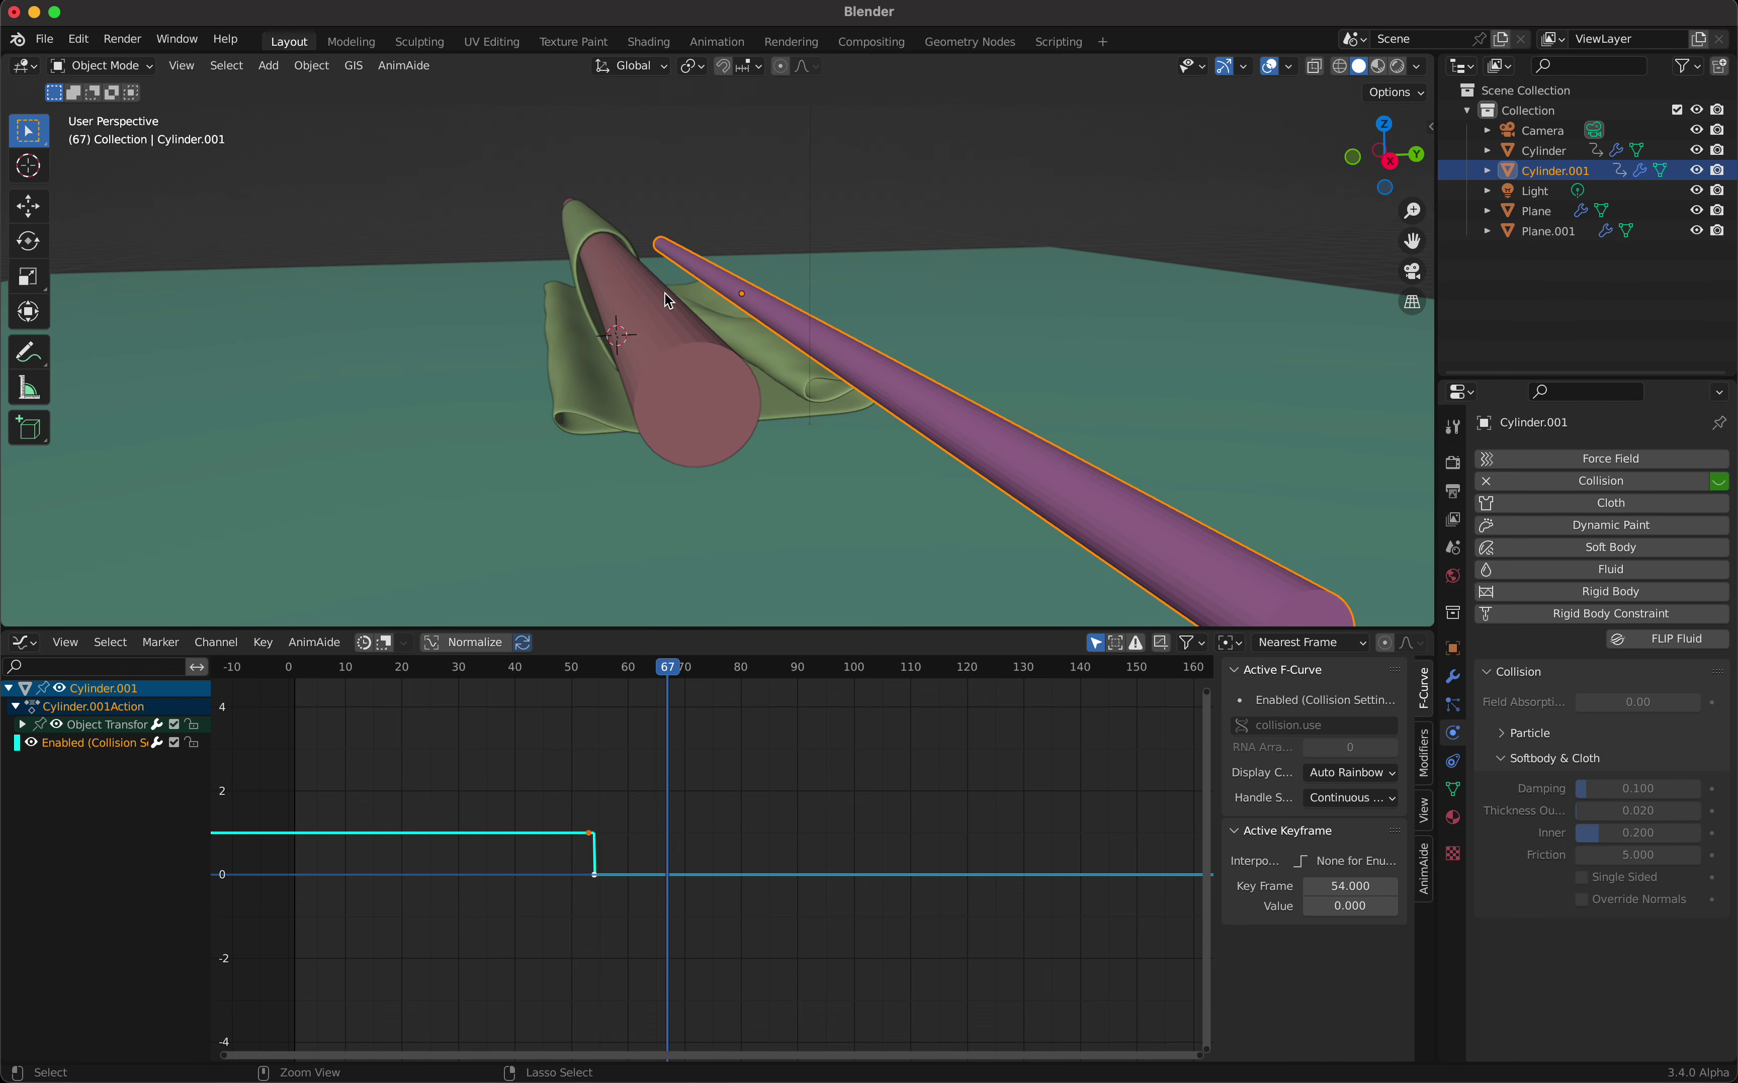
Step: Keyframe the original cylinder's Collision physics as enabled at frame 67 and disabled at frame 68
click(663, 331)
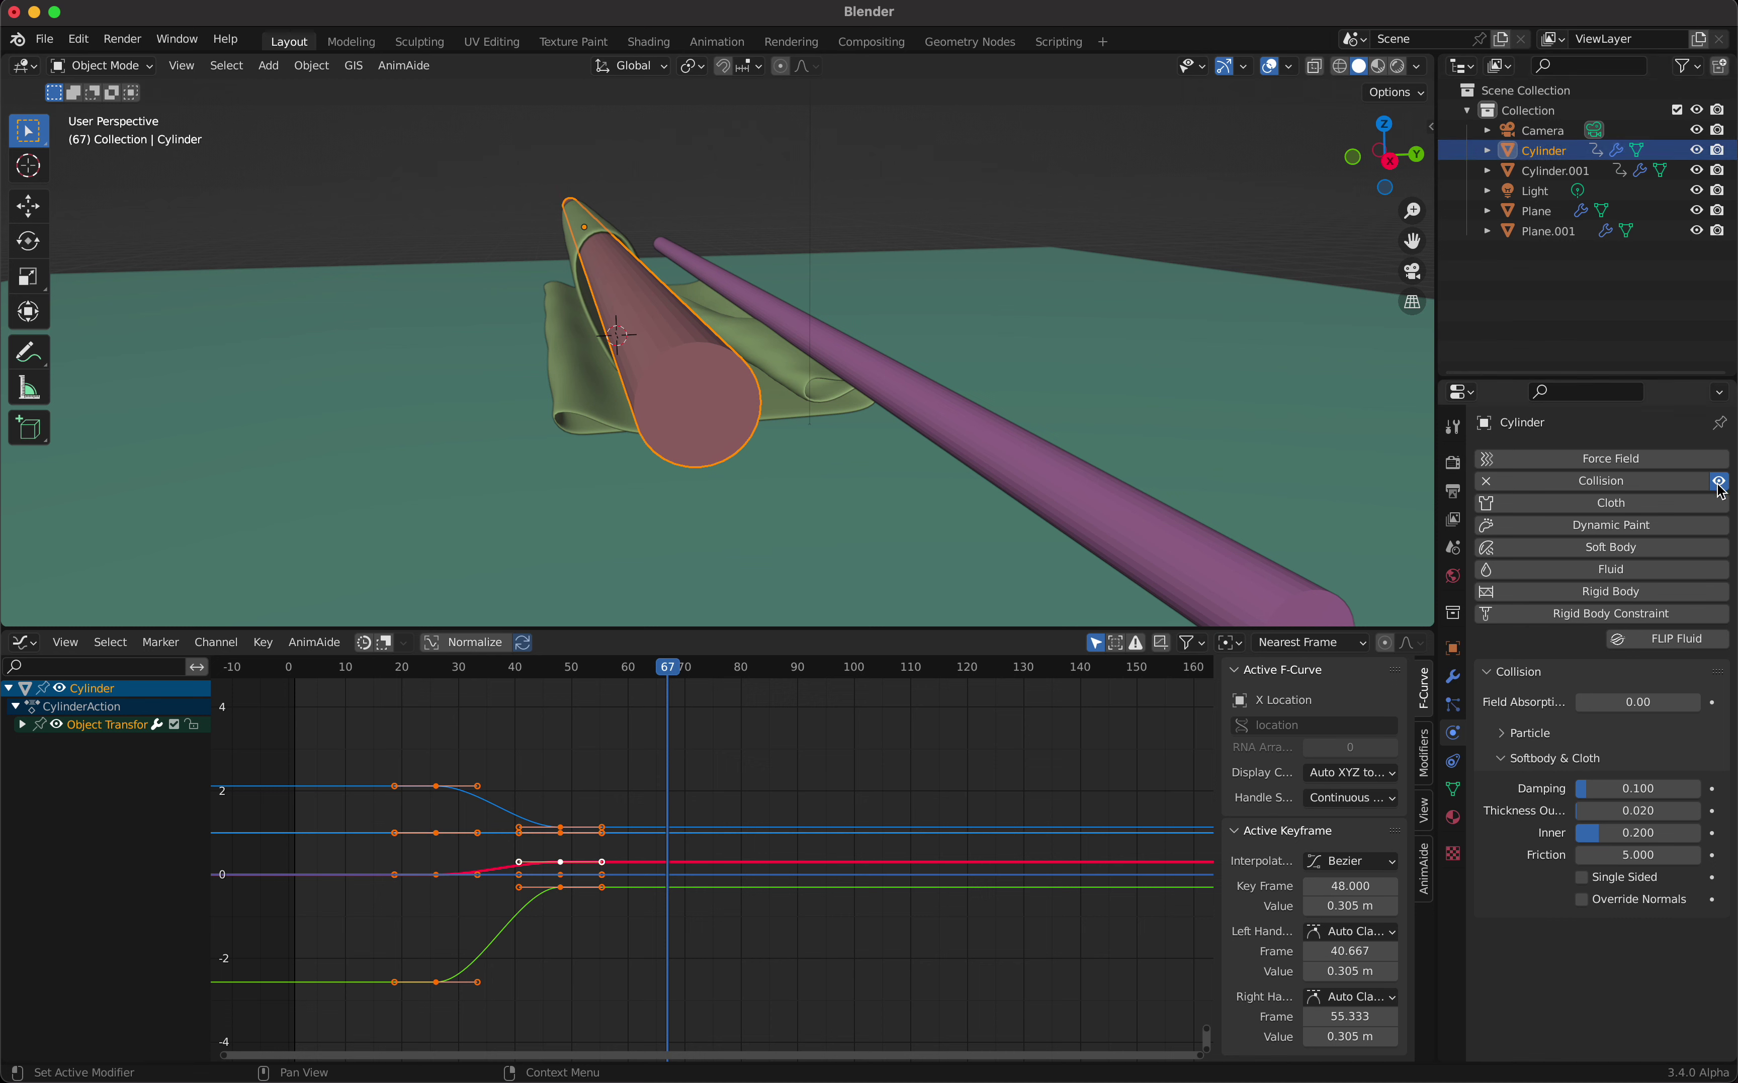
key(i)
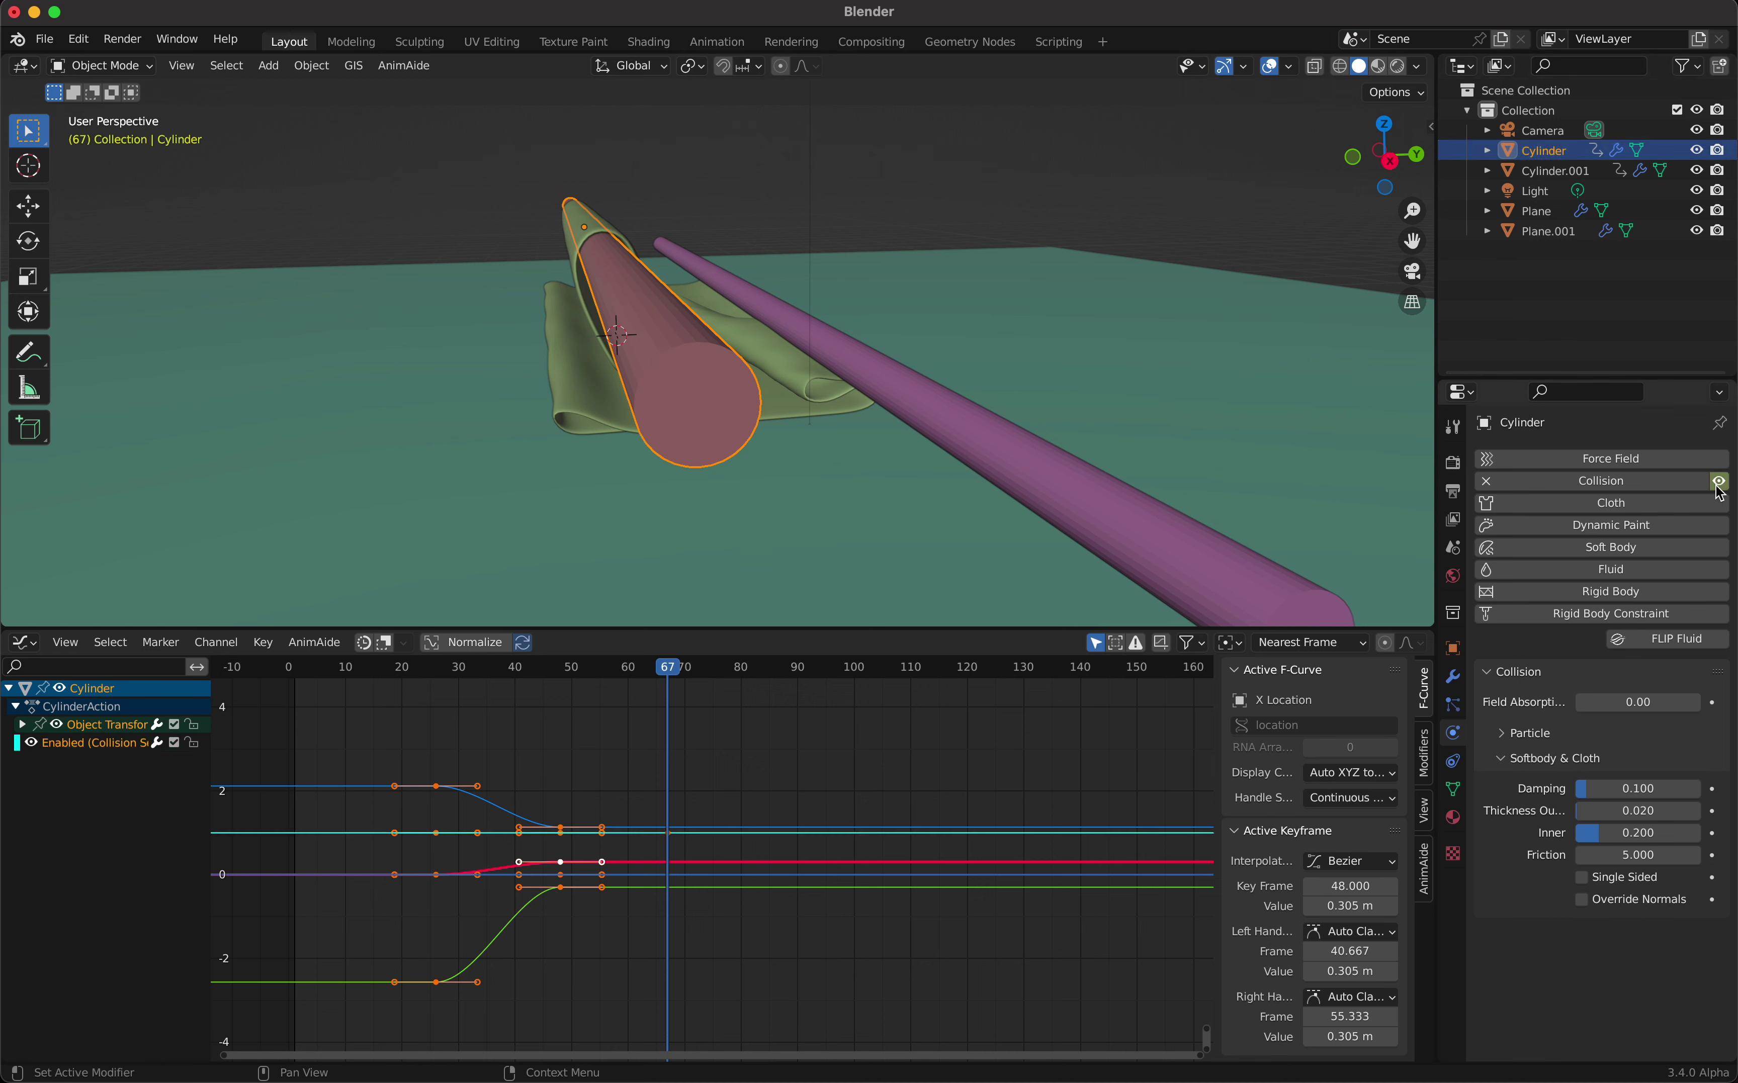
key(Right)
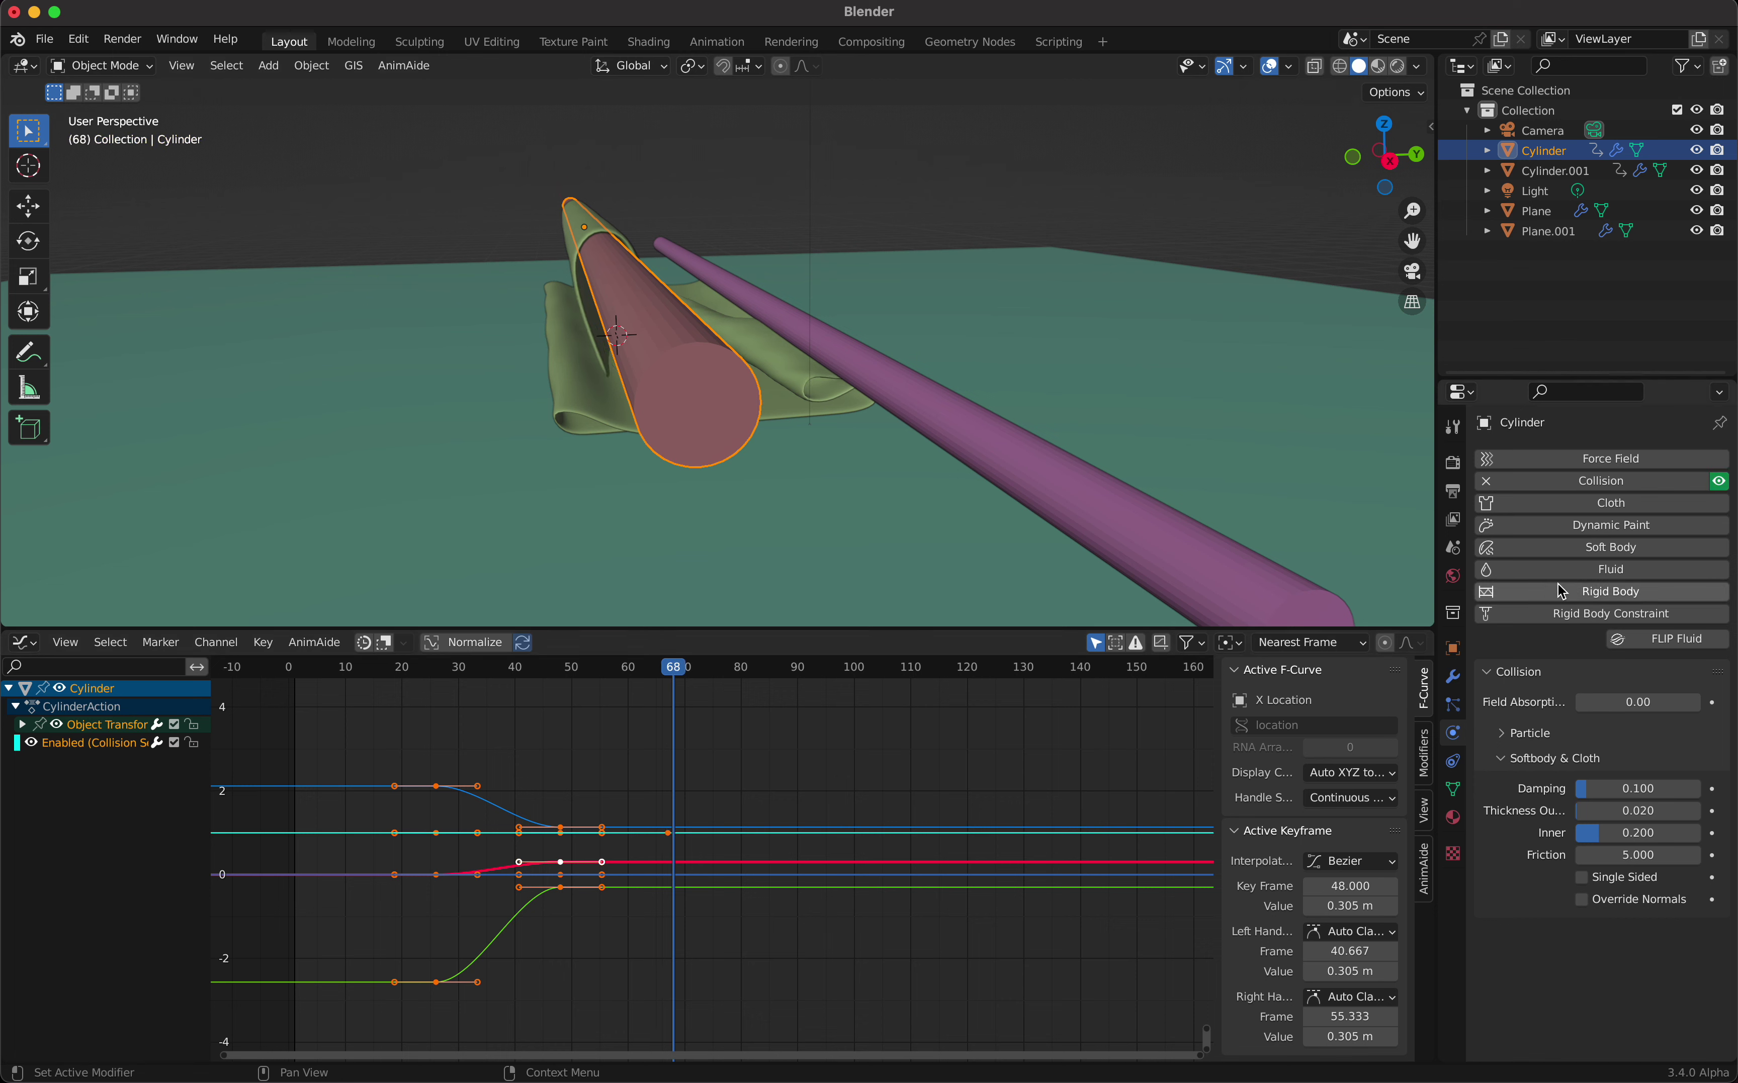
click(1719, 481)
key(i)
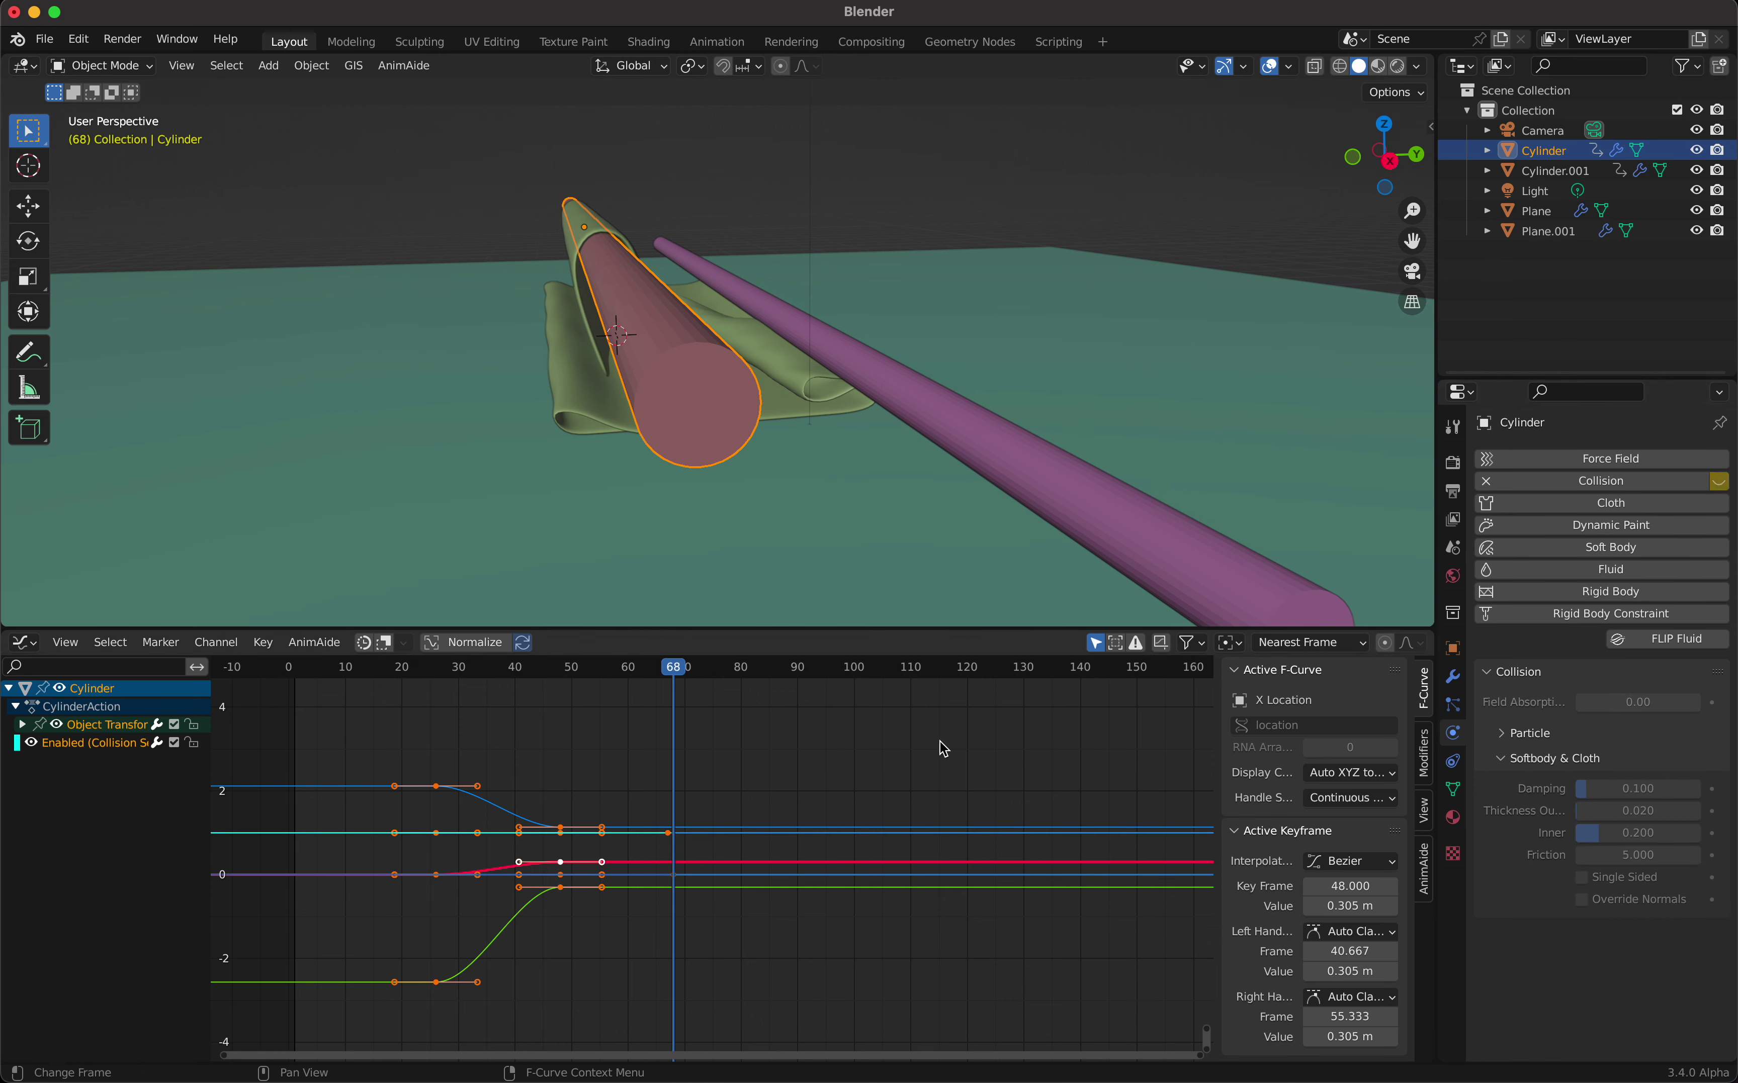
Step: Go back to shortly before frame 67 and play the simulation through to frame 97
key(Left)
key(Left)
key(Left)
key(Left)
key(Left)
key(Left)
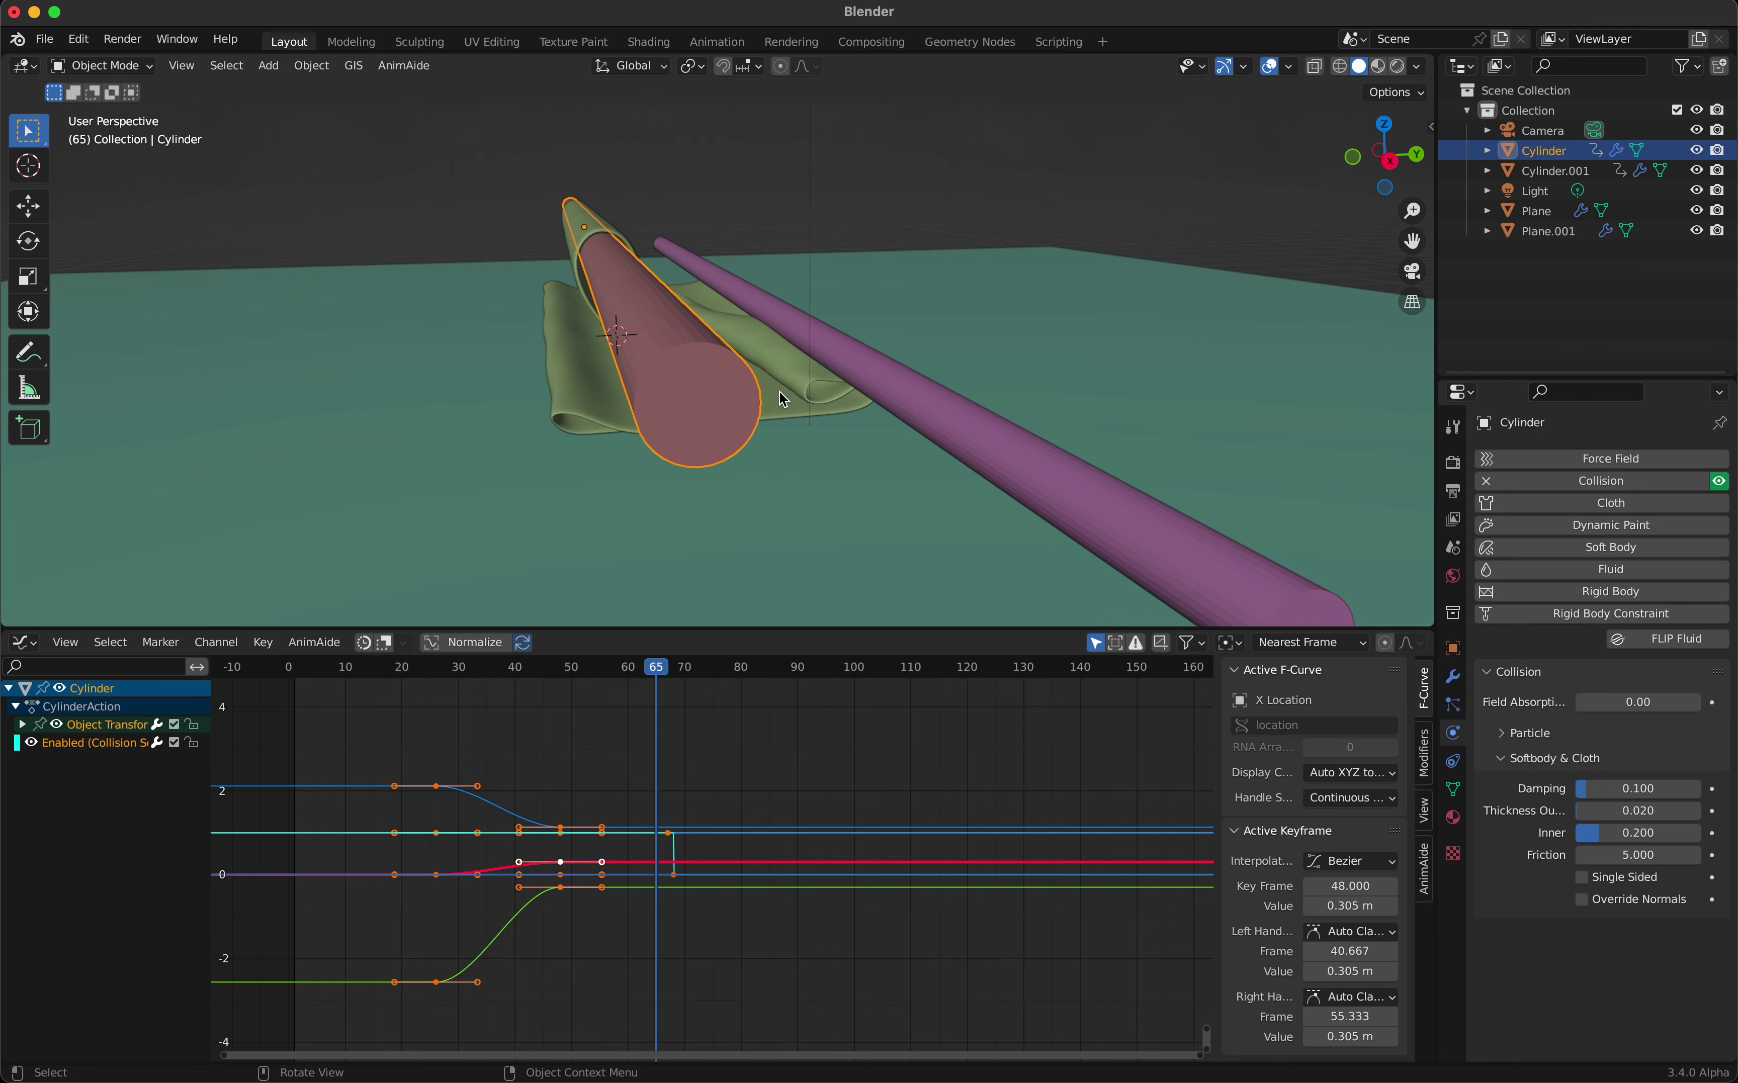
key(space)
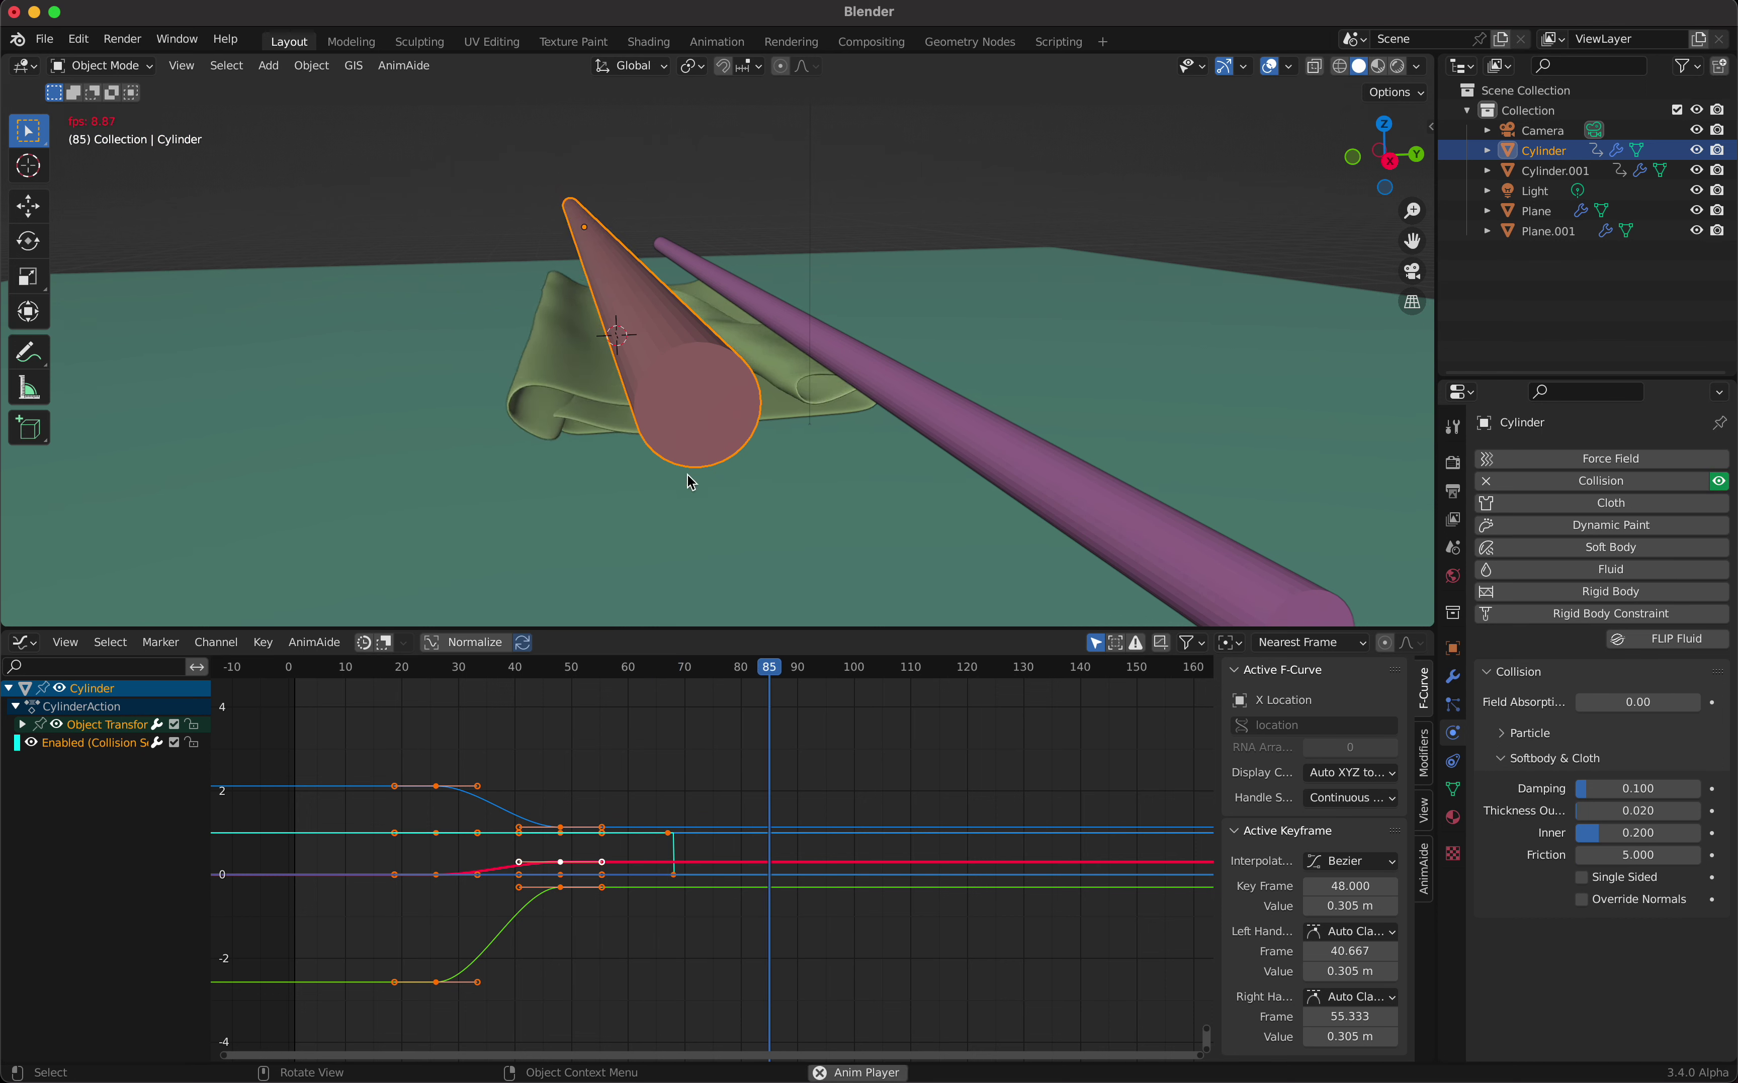
key(space)
Step: Examine the released cloth on the ground and both cylinders from several angles and distances at frame 97
scroll(788, 476, left, 10)
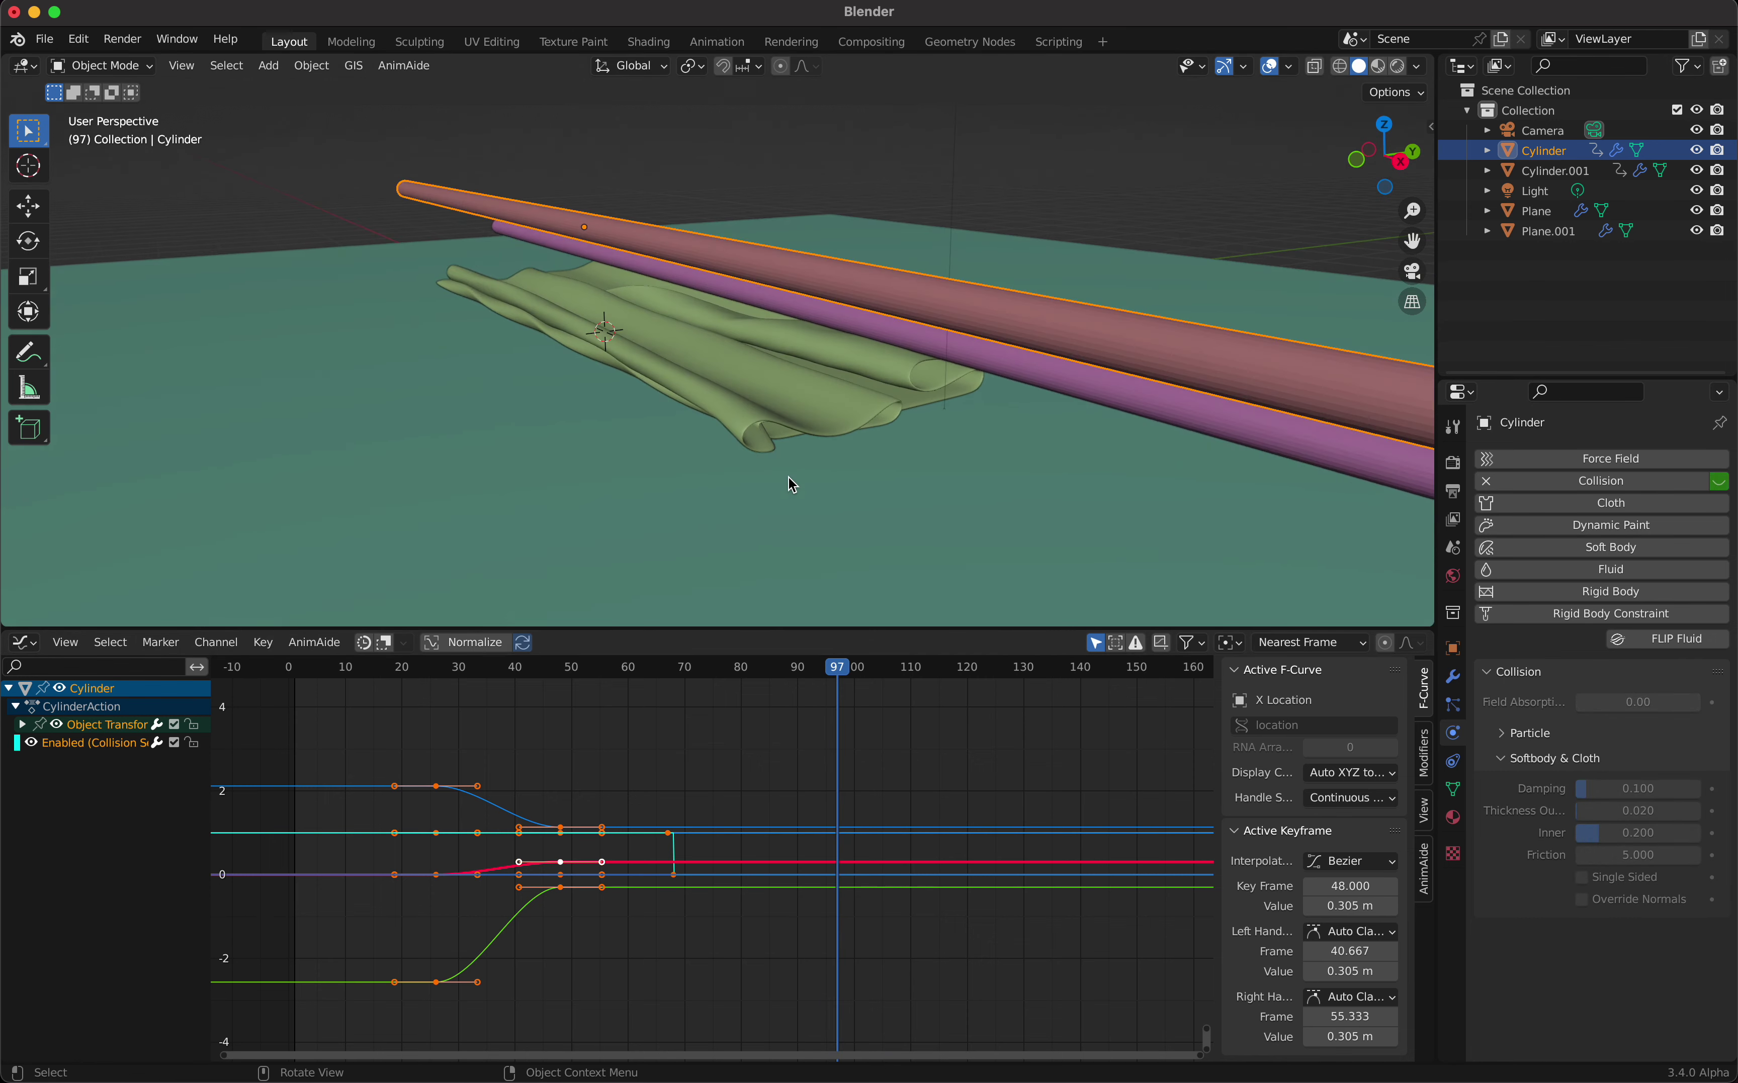
scroll(788, 475, right, 15)
ctrl+scroll(788, 475, down, 3)
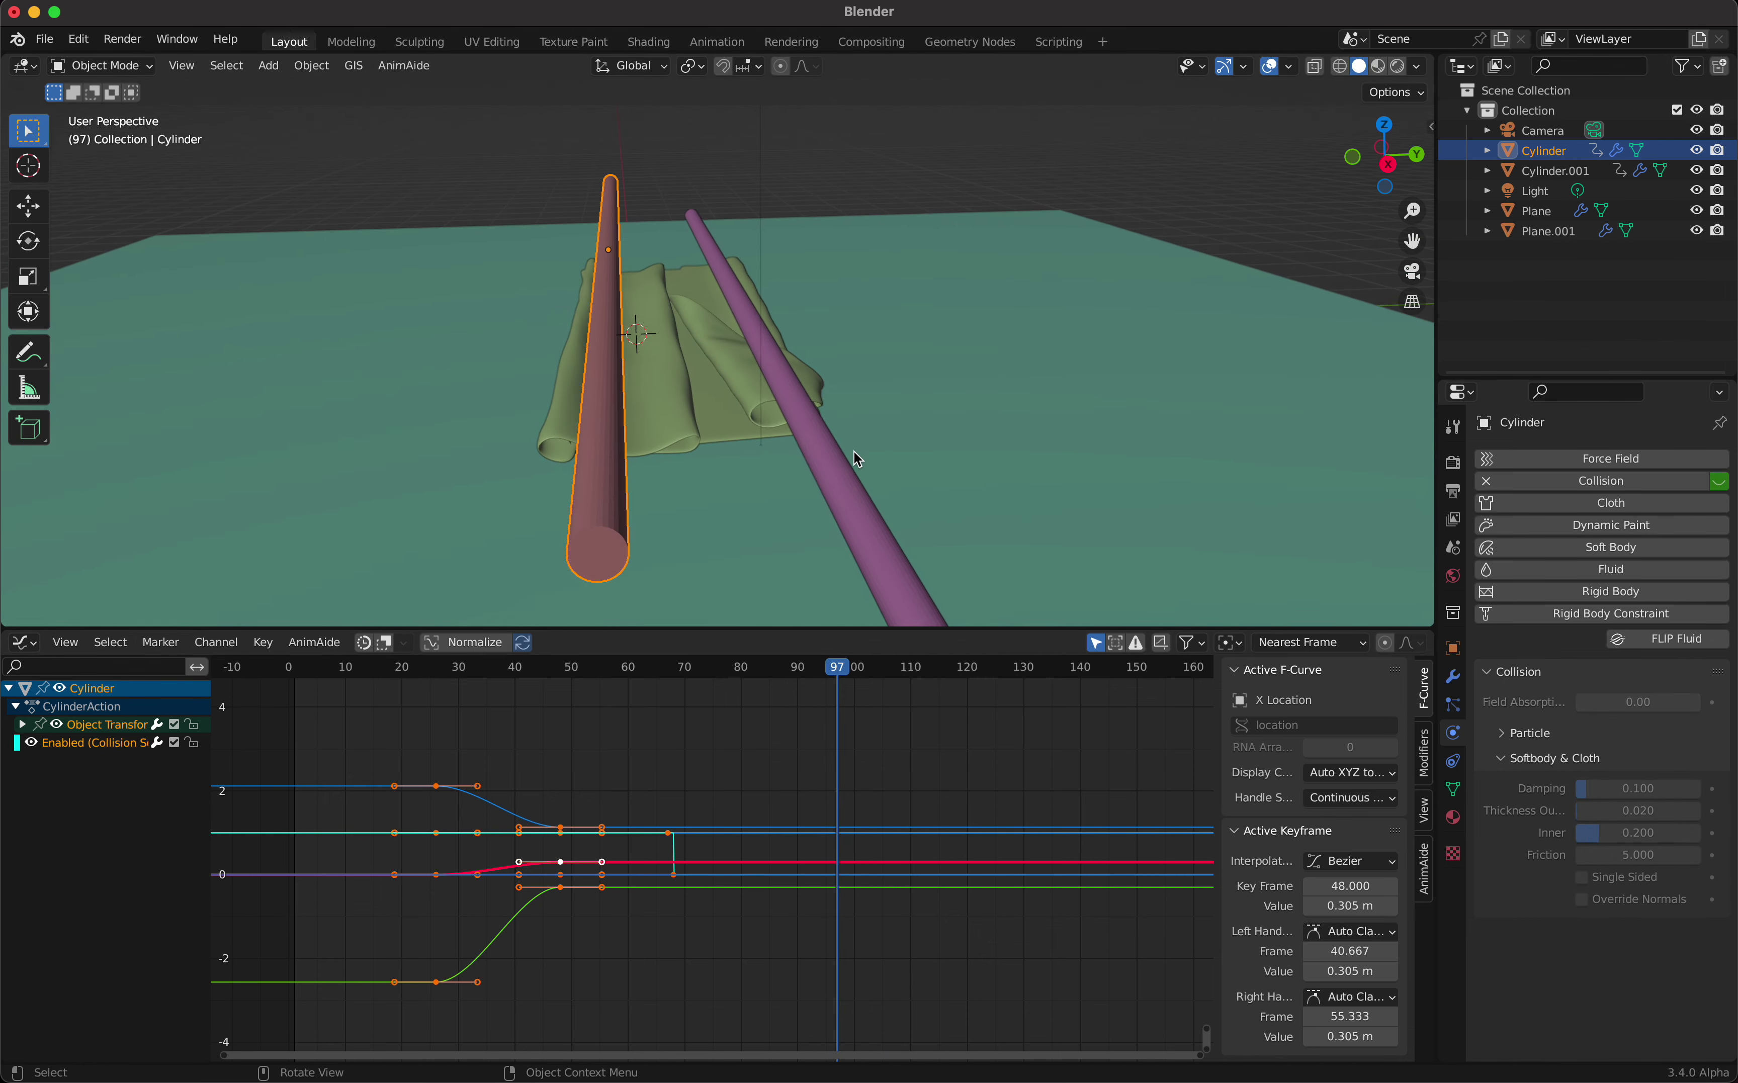
scroll(854, 449, left, 15)
scroll(854, 449, right, 7)
ctrl+scroll(854, 449, up, 3)
scroll(857, 459, right, 5)
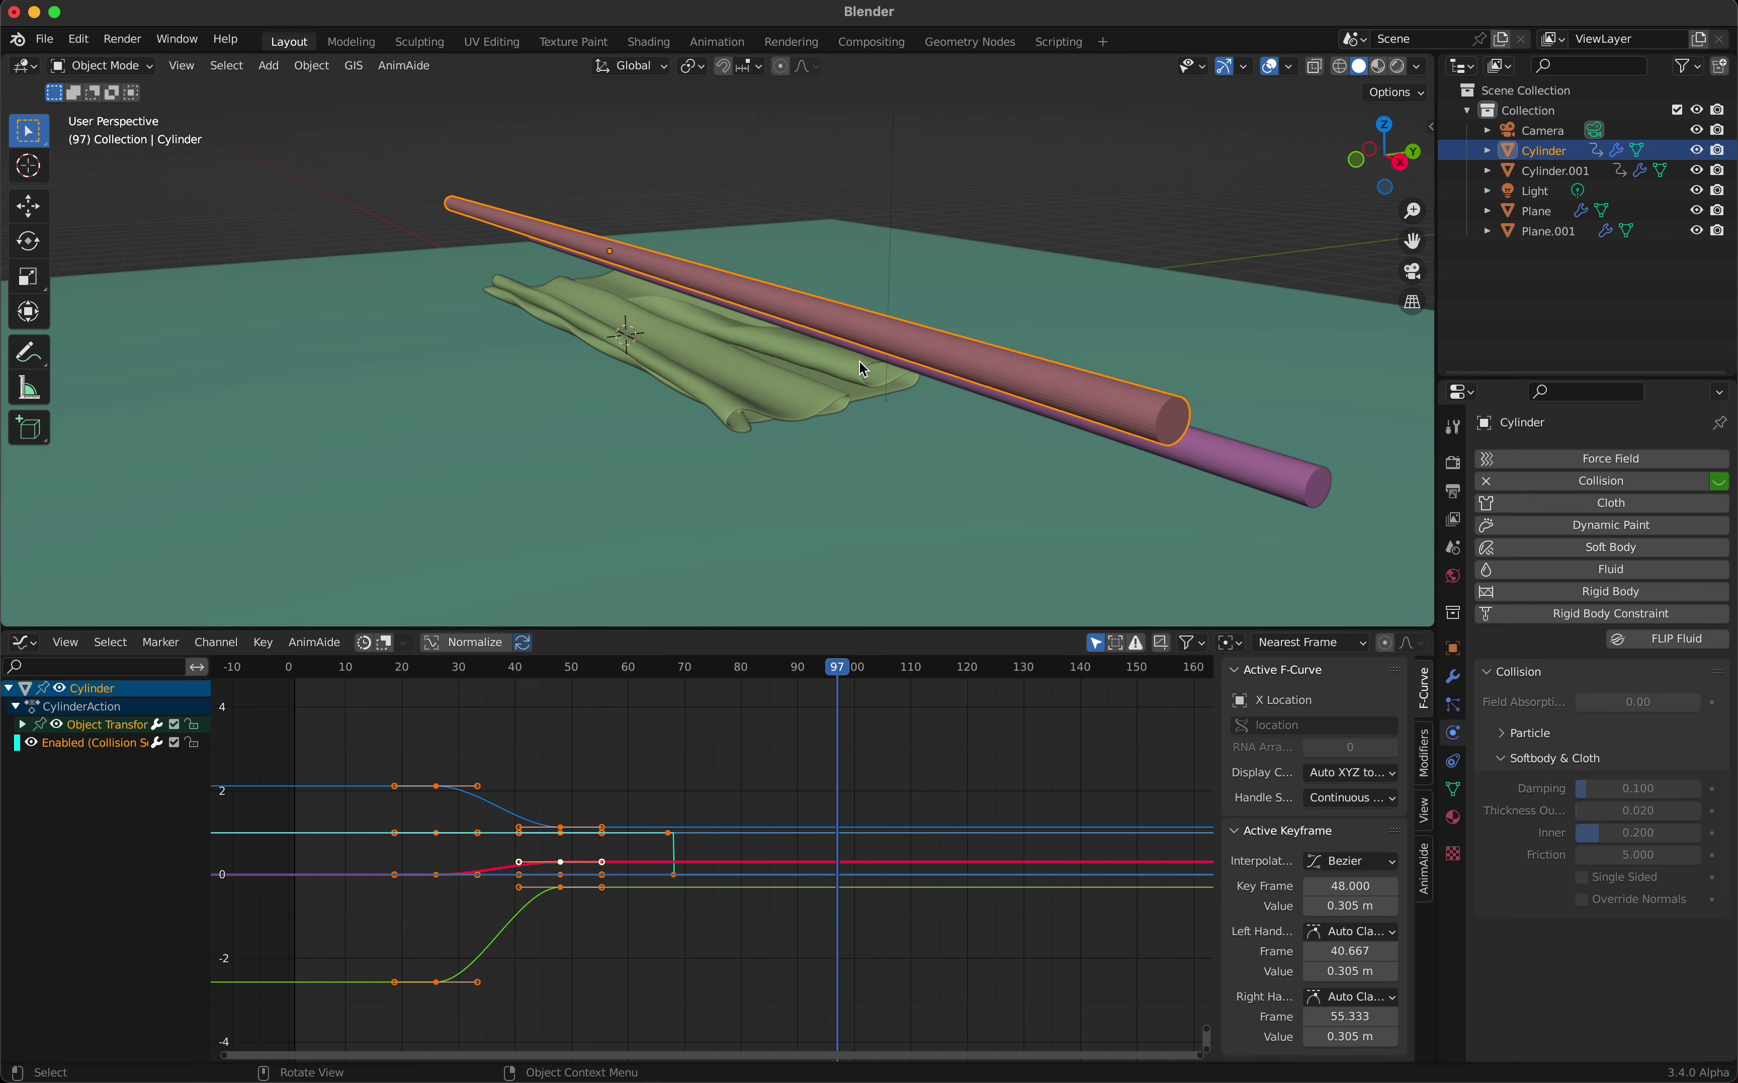
scroll(1001, 291, up, 8)
scroll(1000, 291, down, 6)
scroll(1001, 291, down, 5)
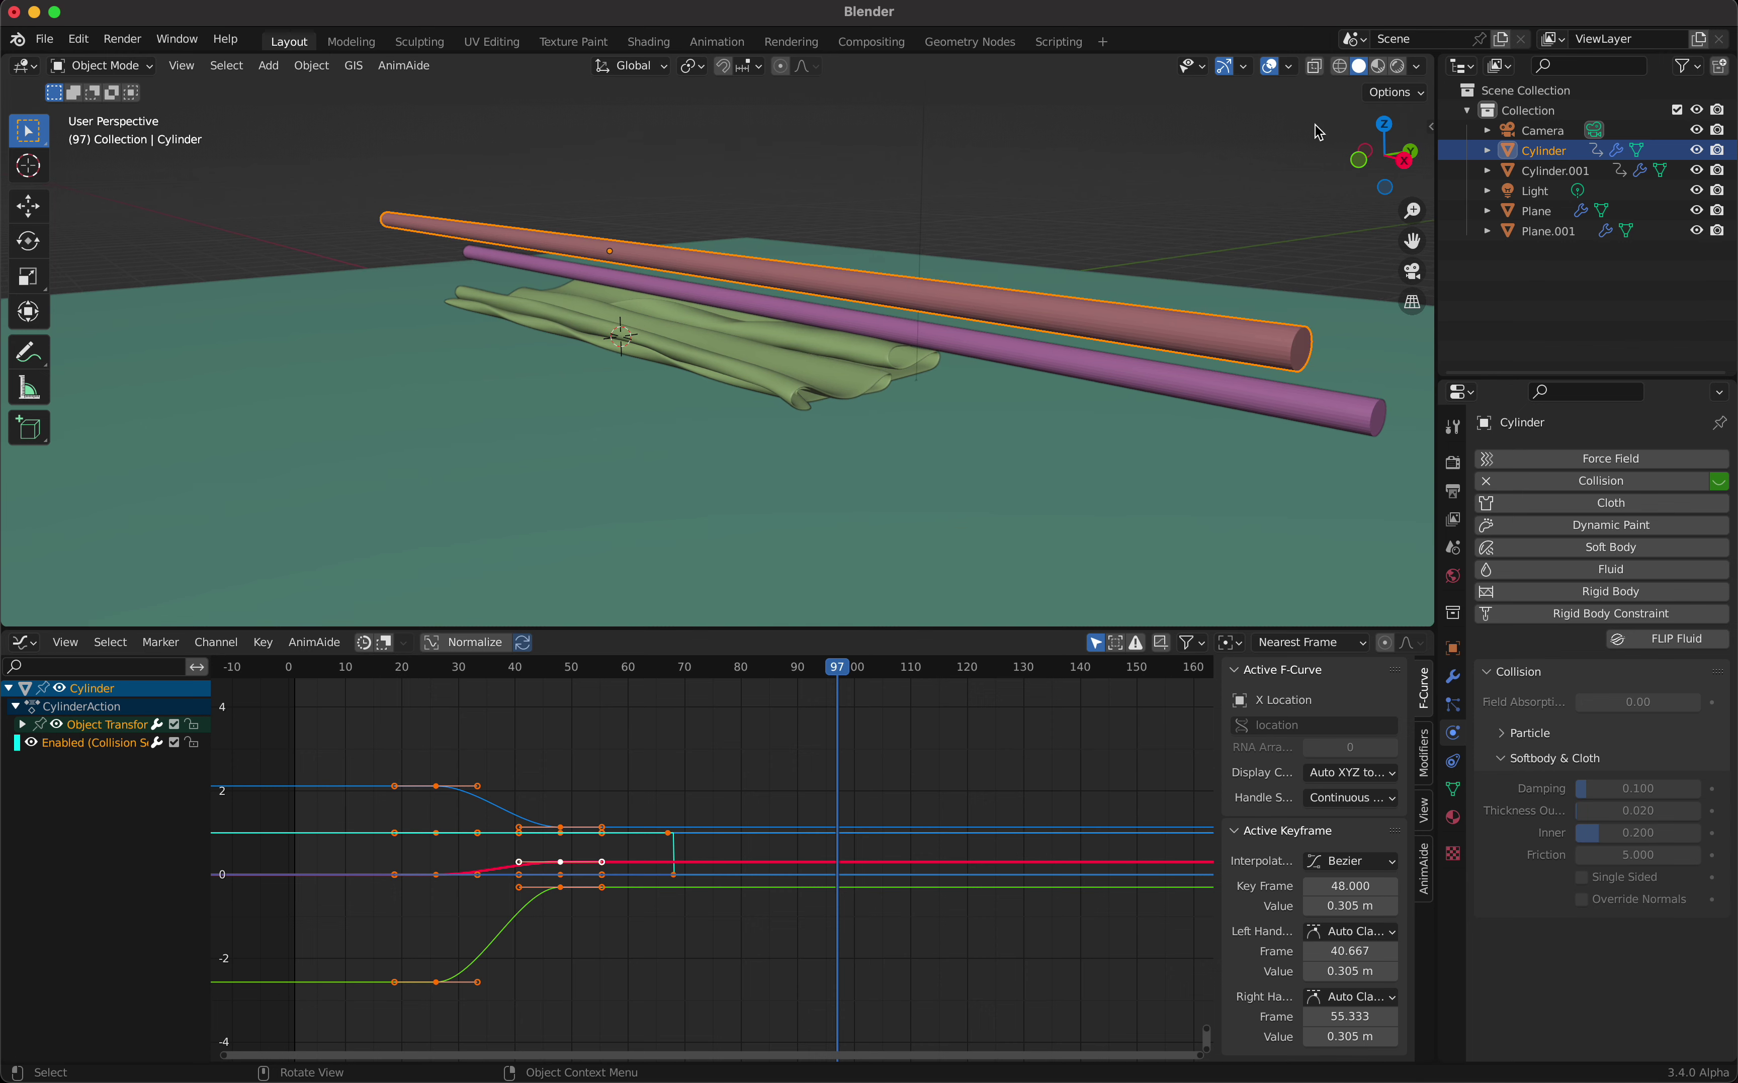